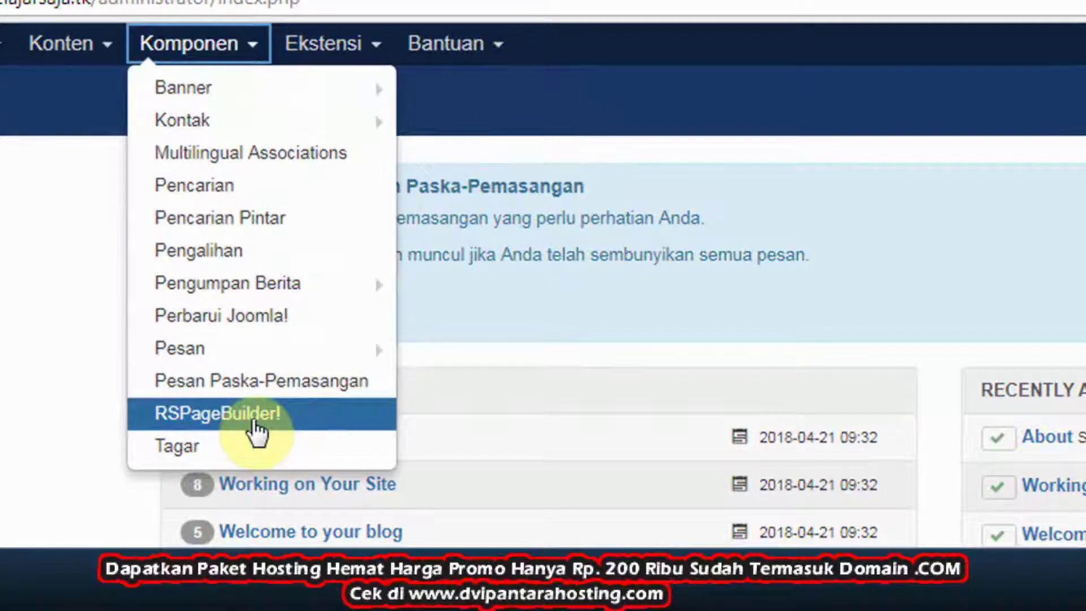
- Create a new RSPageBuilder page titled "Fornt Page", then save and close it
click(257, 424)
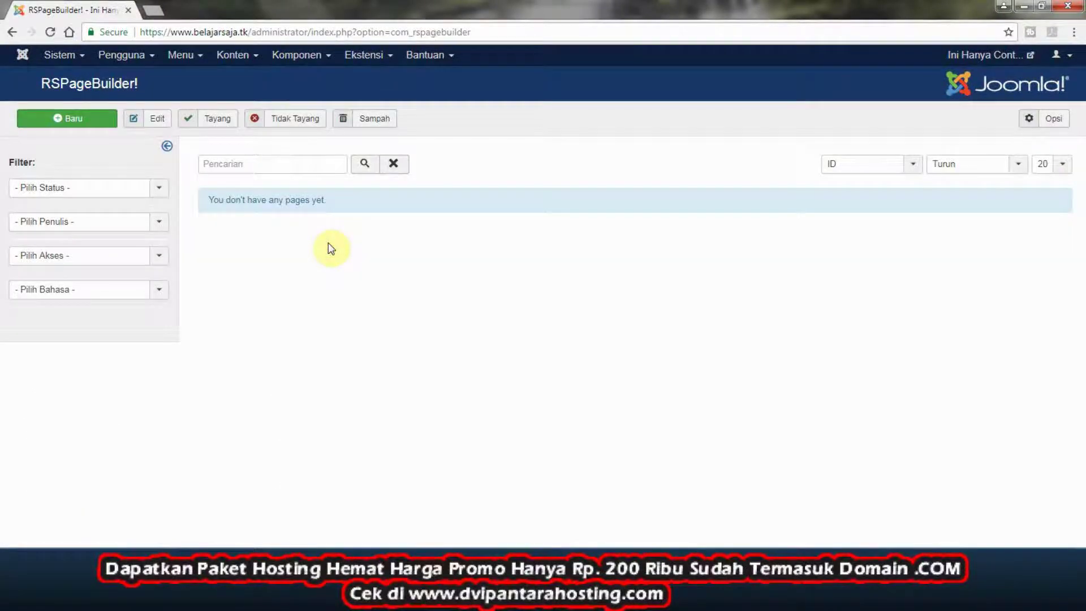
click(76, 125)
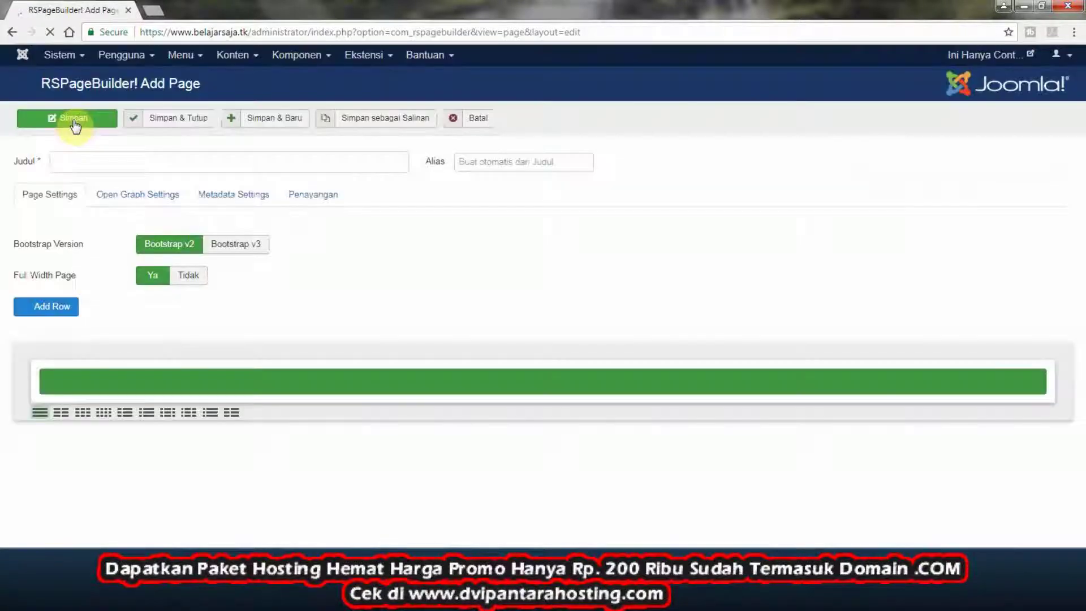
click(113, 169)
text(F)
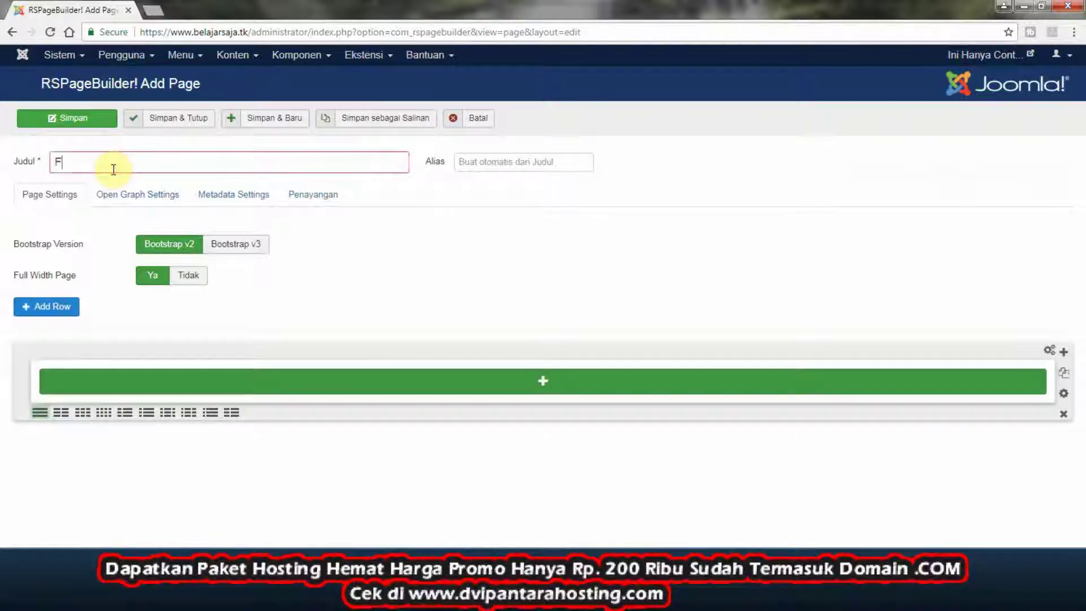
text(ornt Page)
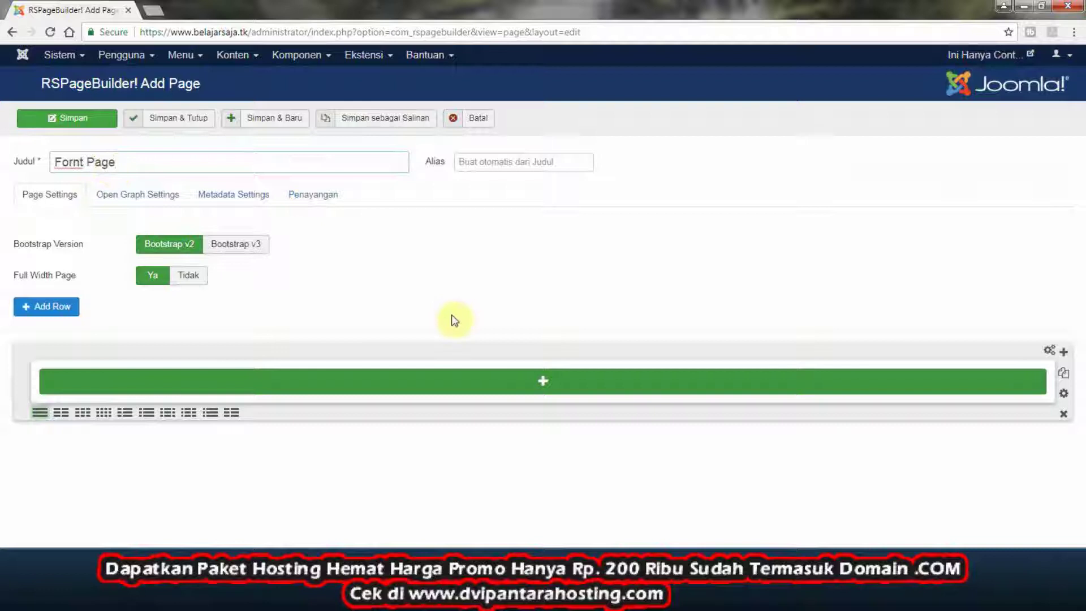
click(191, 120)
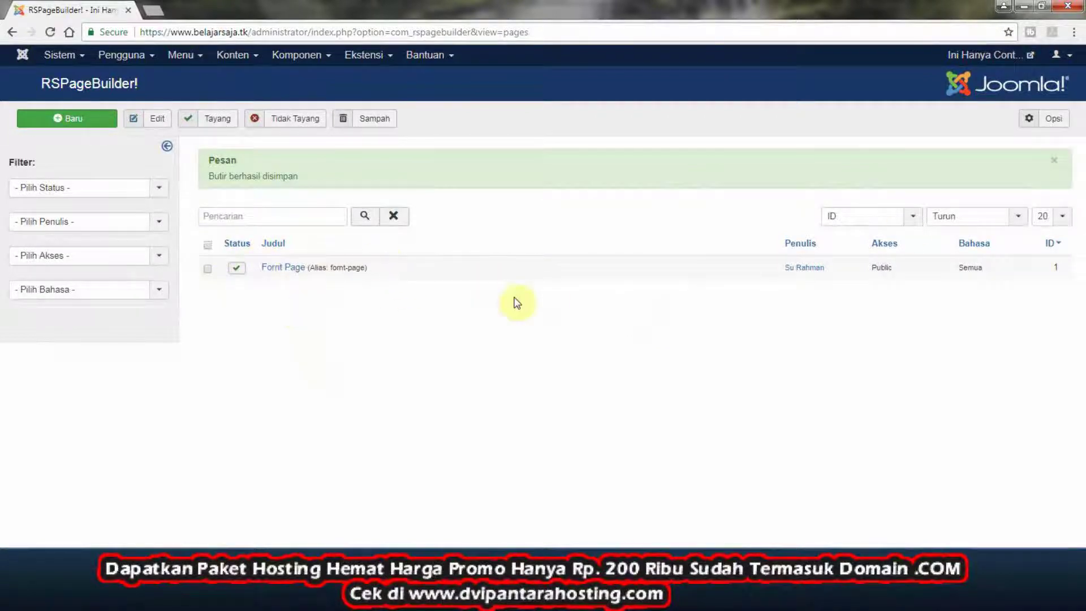
- Examine the site's current front page from header to last article, and return to the administrator pages list
click(1031, 57)
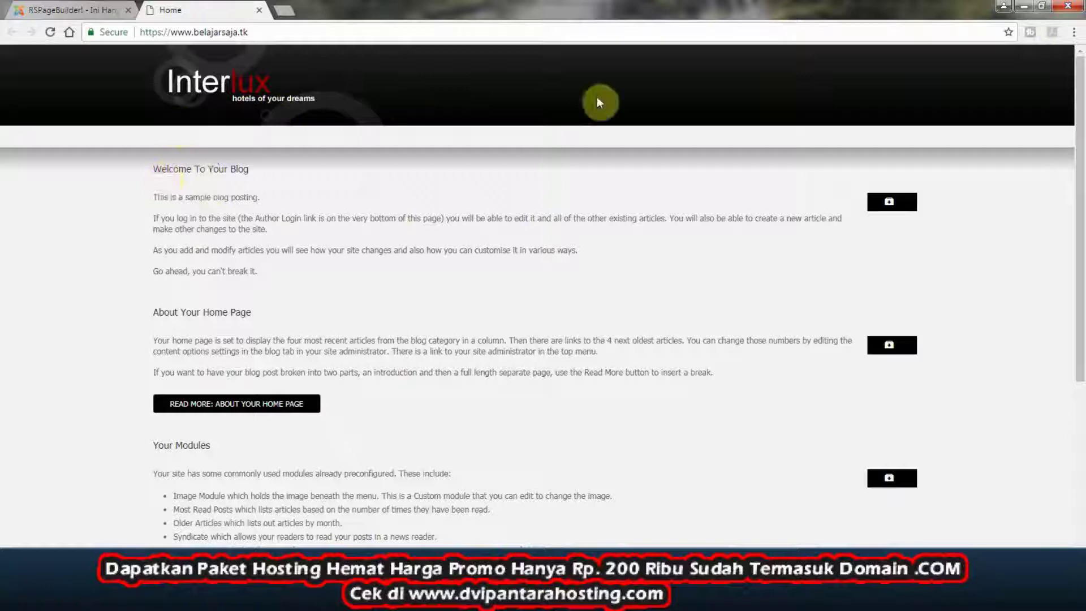
scroll(369, 233, down, 4)
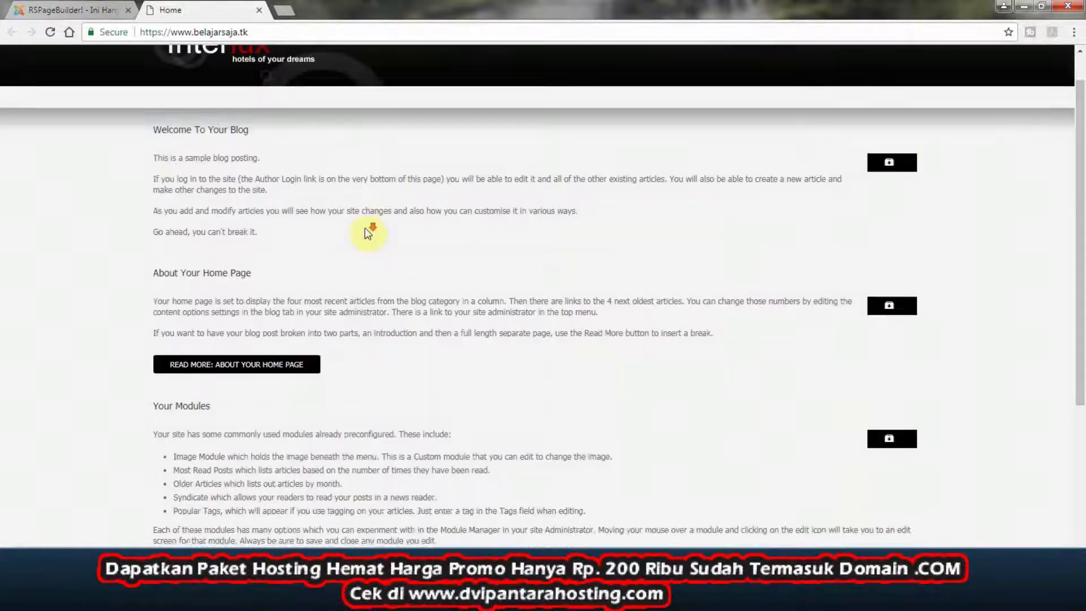
scroll(369, 233, down, 2)
scroll(368, 230, up, 6)
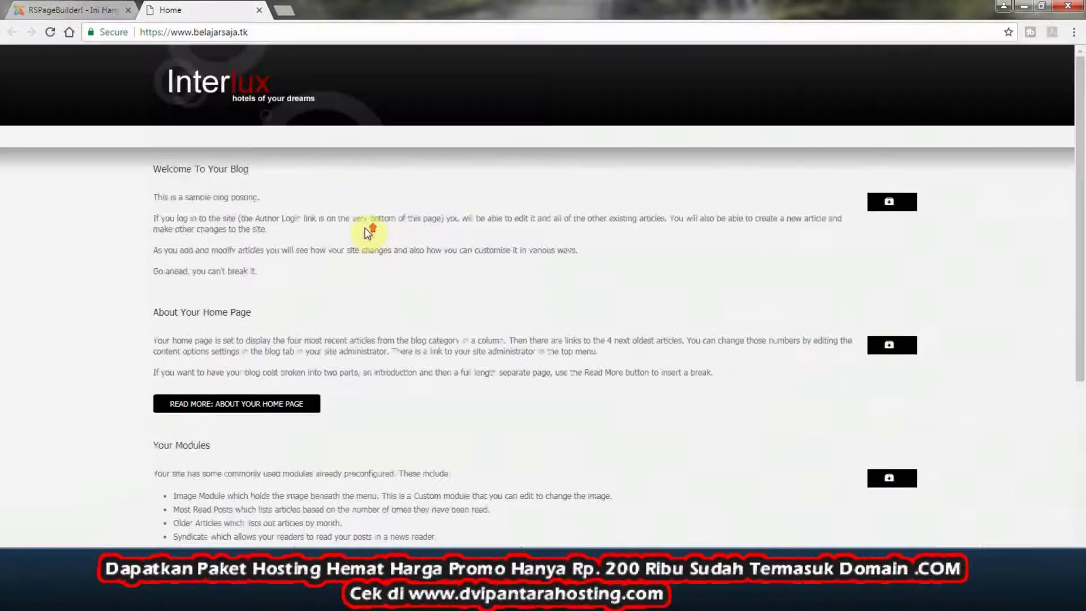
scroll(141, 298, down, 5)
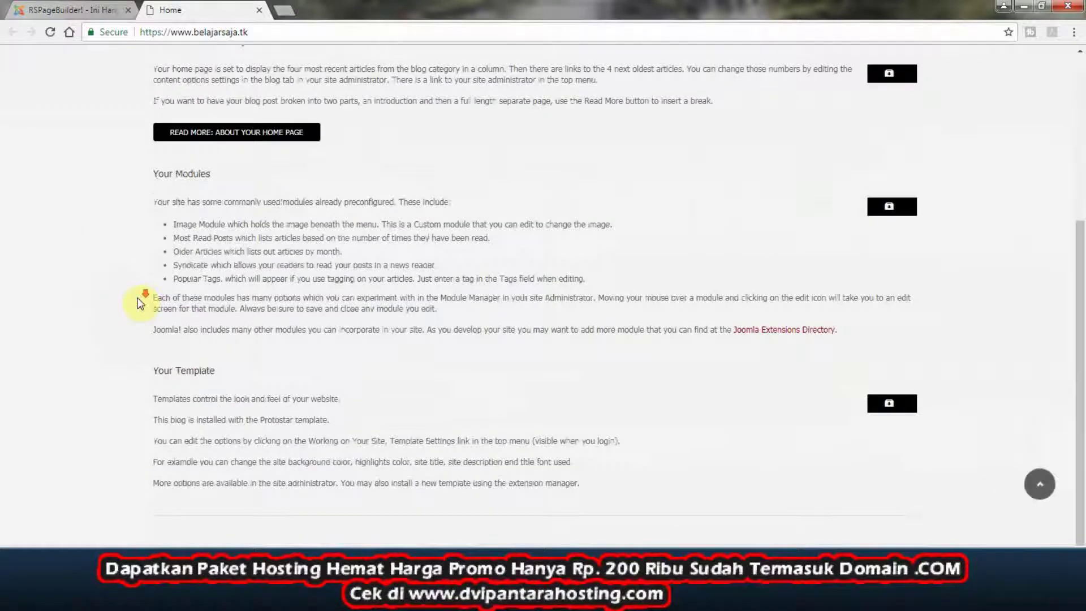
scroll(274, 379, up, 5)
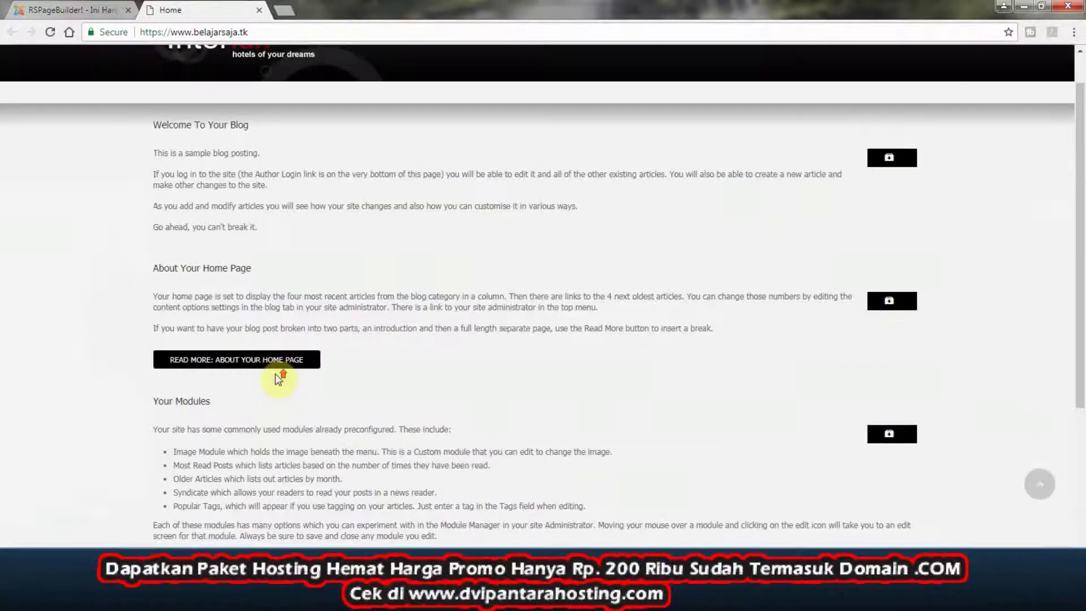
click(101, 7)
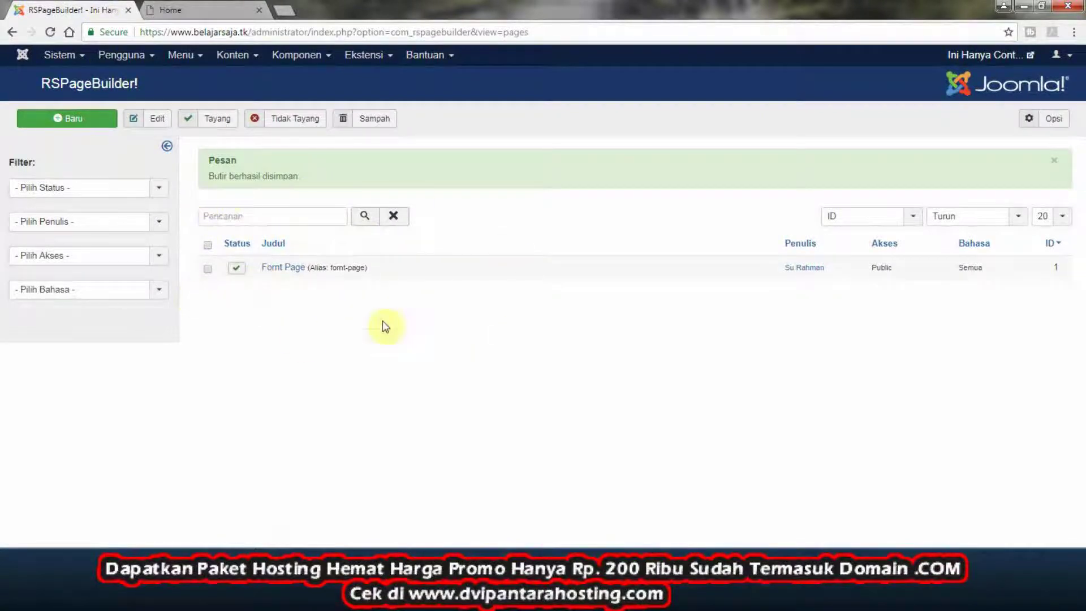
click(210, 10)
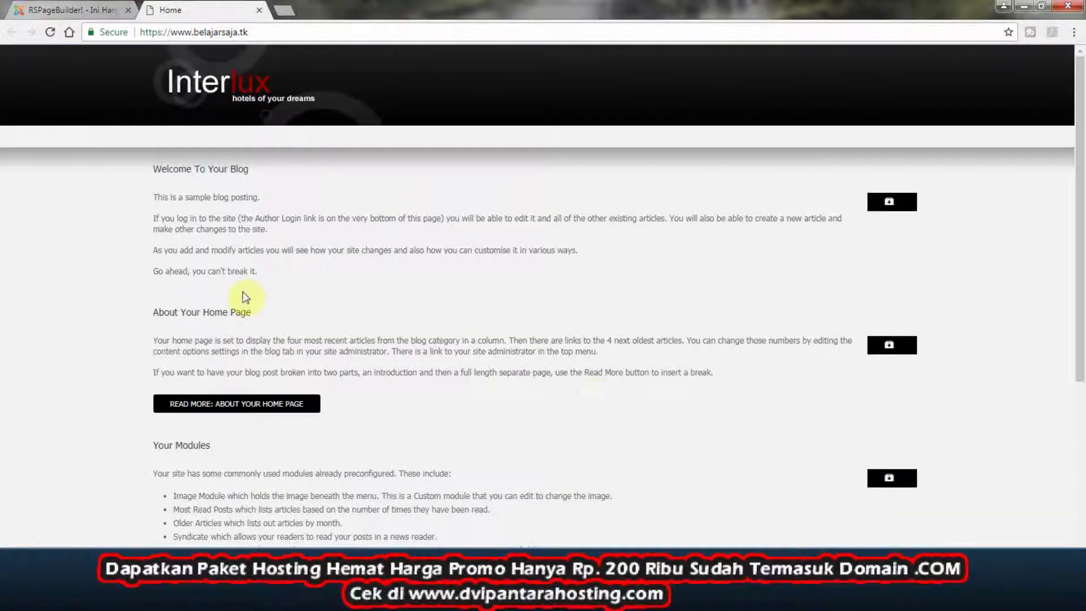
click(39, 5)
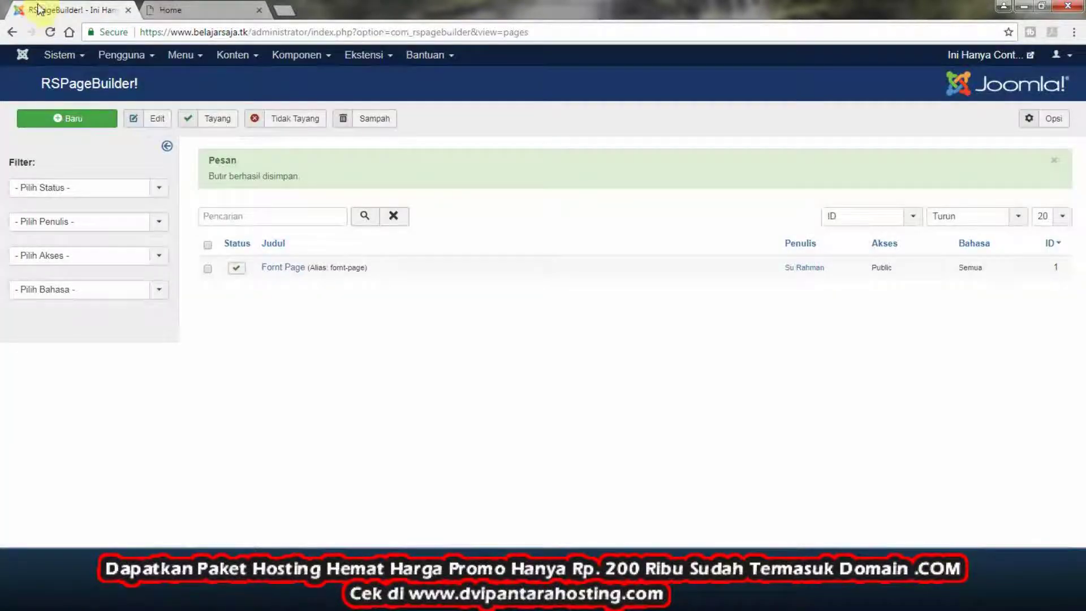
- Start a new menu item in the Main Menu and title it "Beranda"
click(57, 55)
click(65, 74)
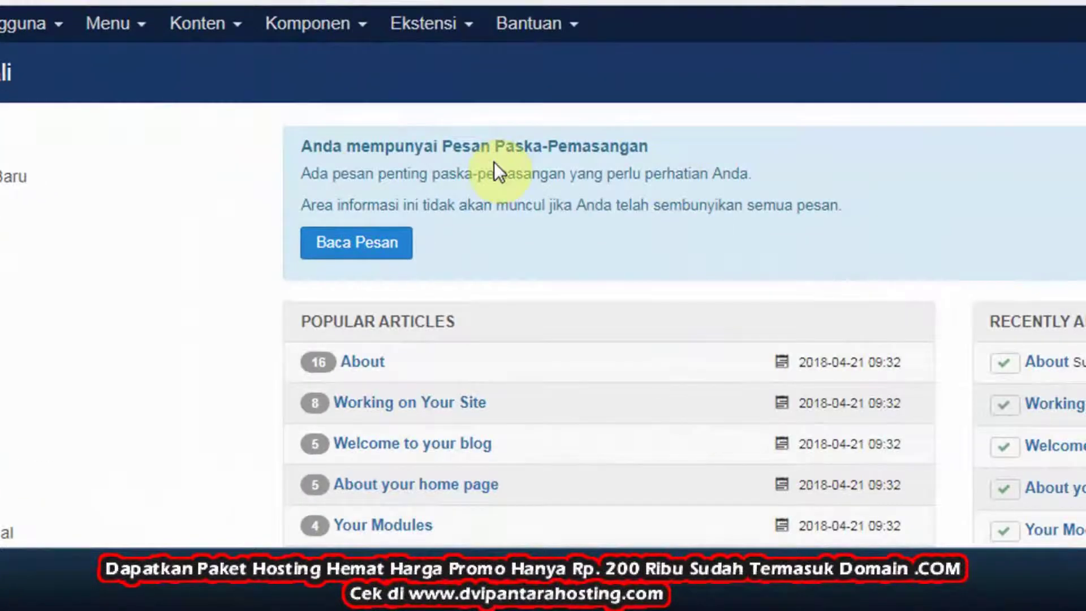
click(126, 33)
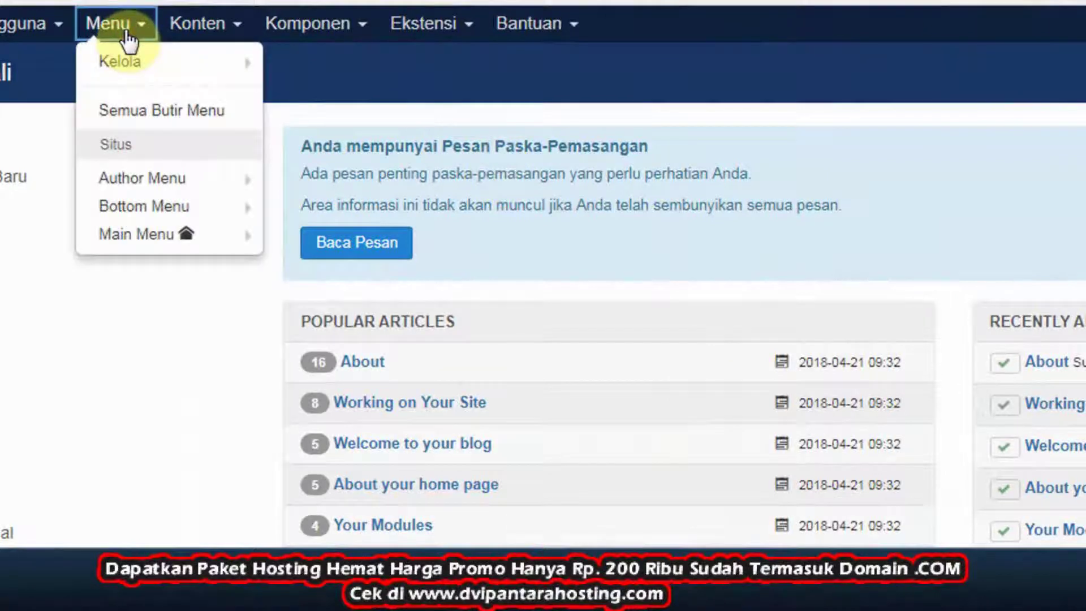
click(156, 244)
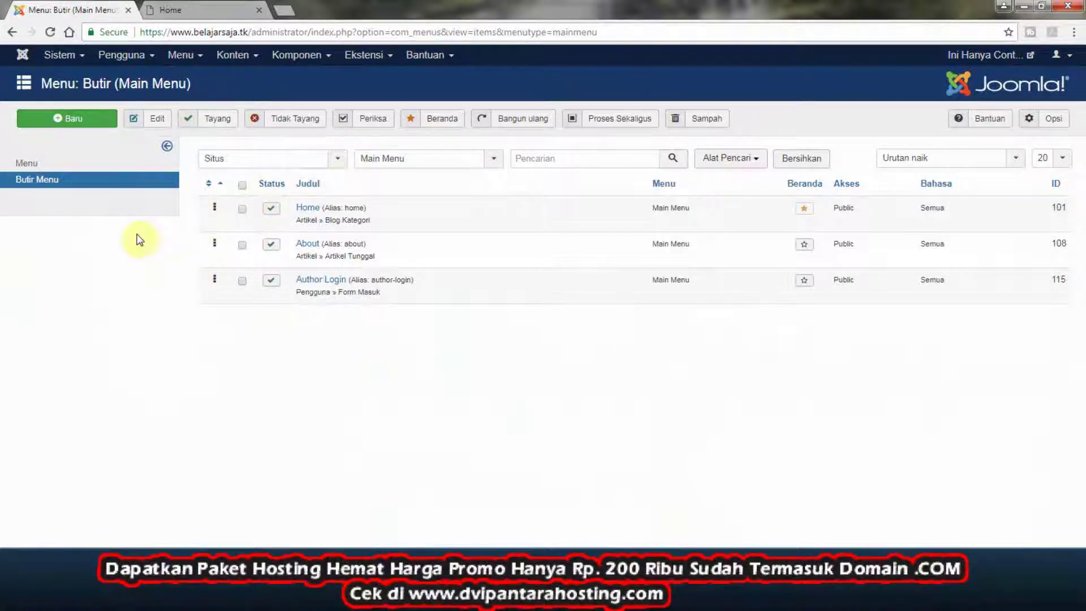
click(71, 121)
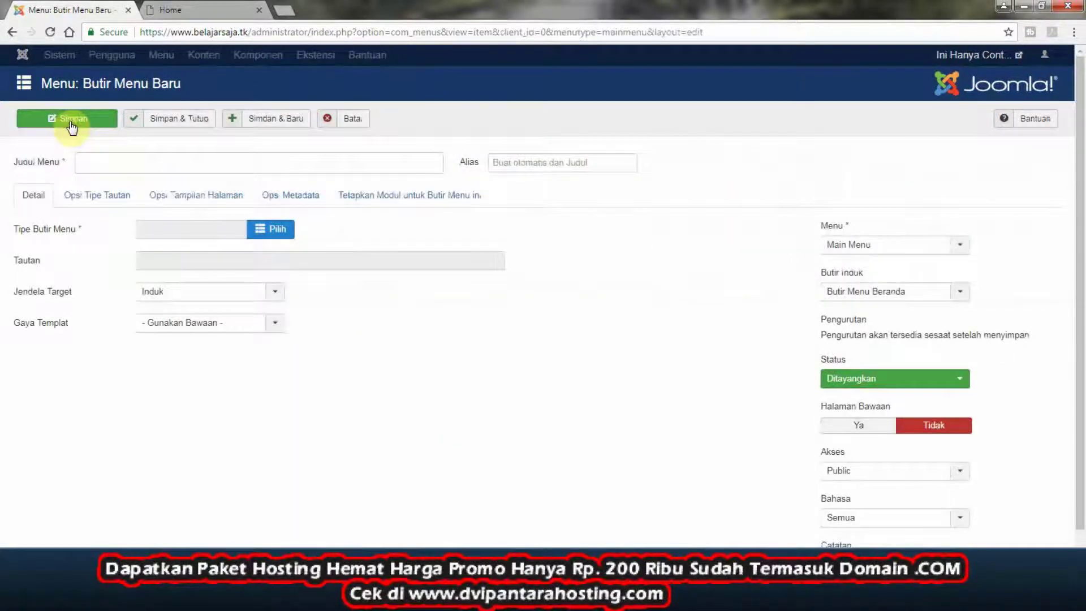
click(120, 165)
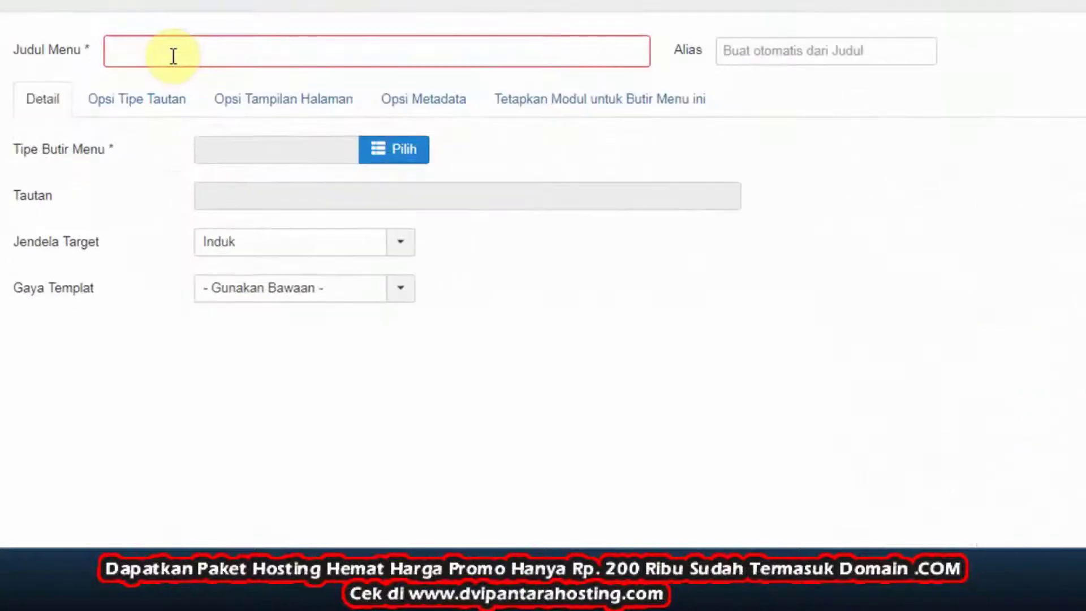
text(Bera)
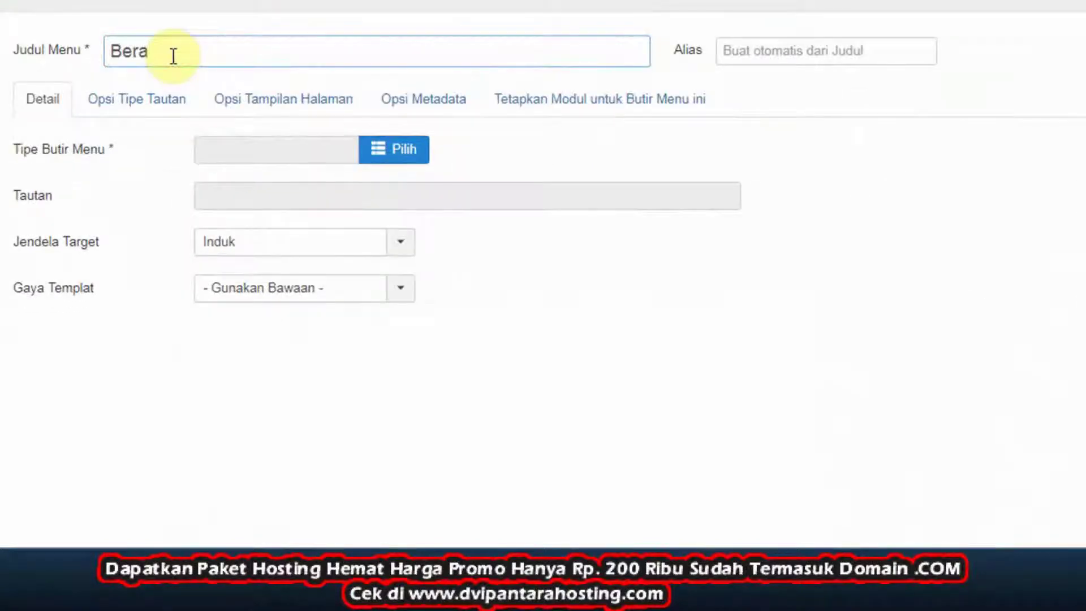
text(nda)
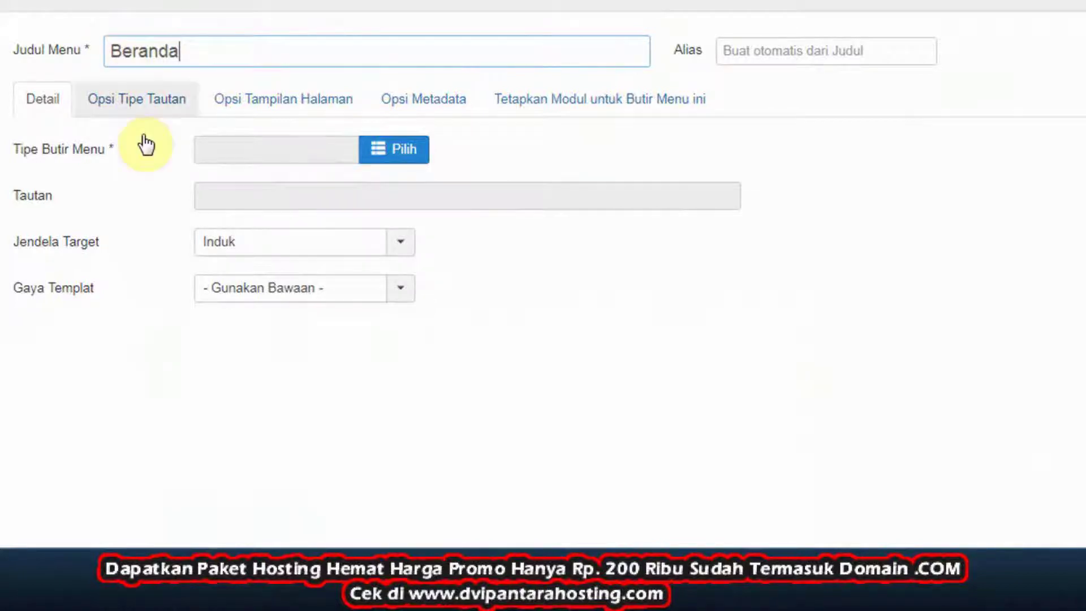
- Set the menu item type to RSPageBuilder Page, link it to Fornt Page, and save and close the item
mouse_move(60, 164)
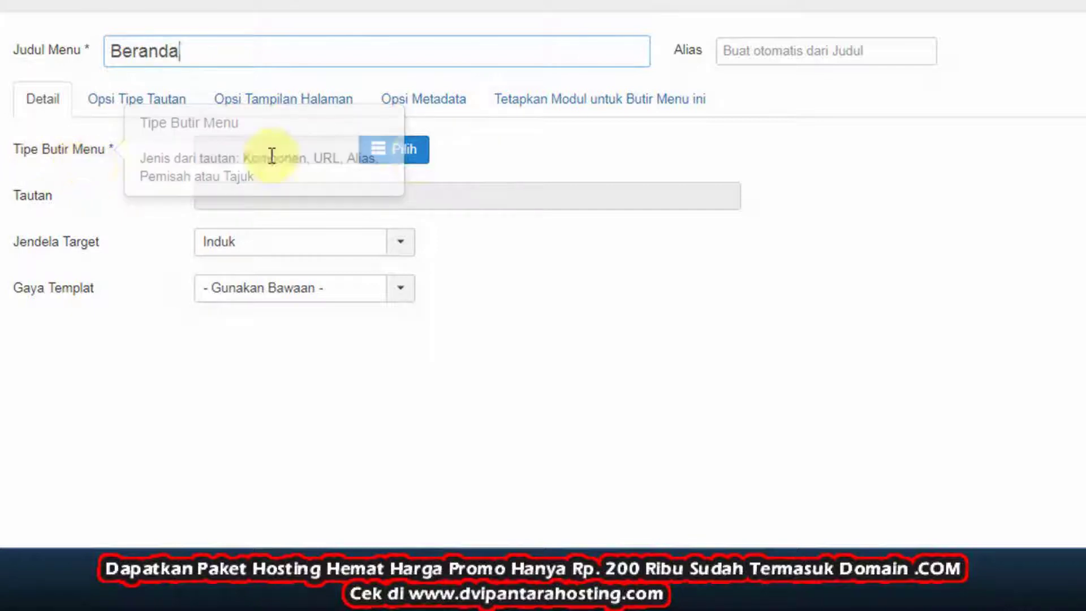
click(418, 151)
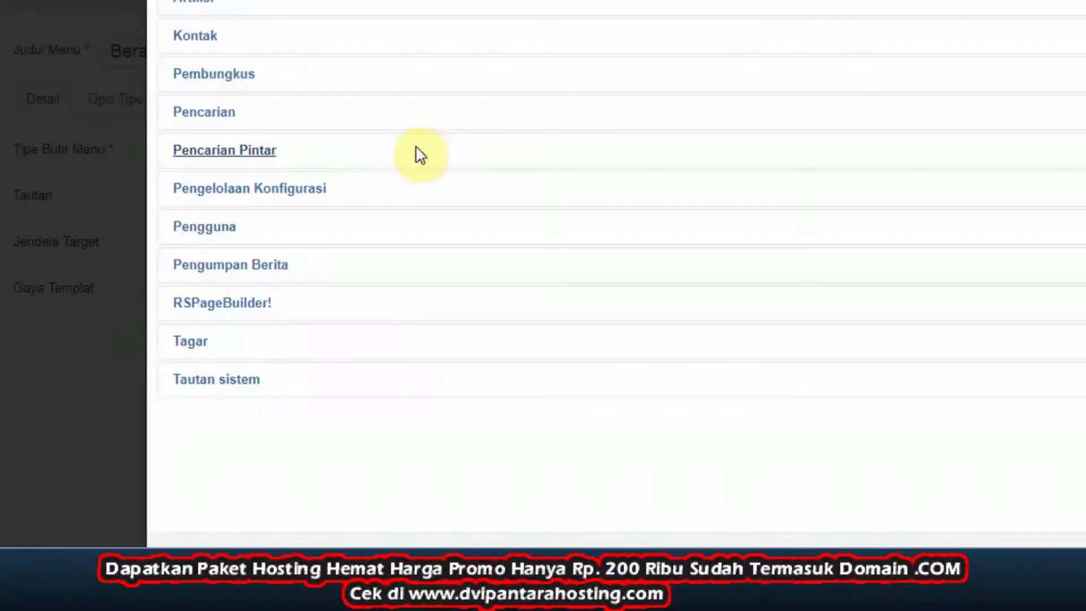
click(224, 305)
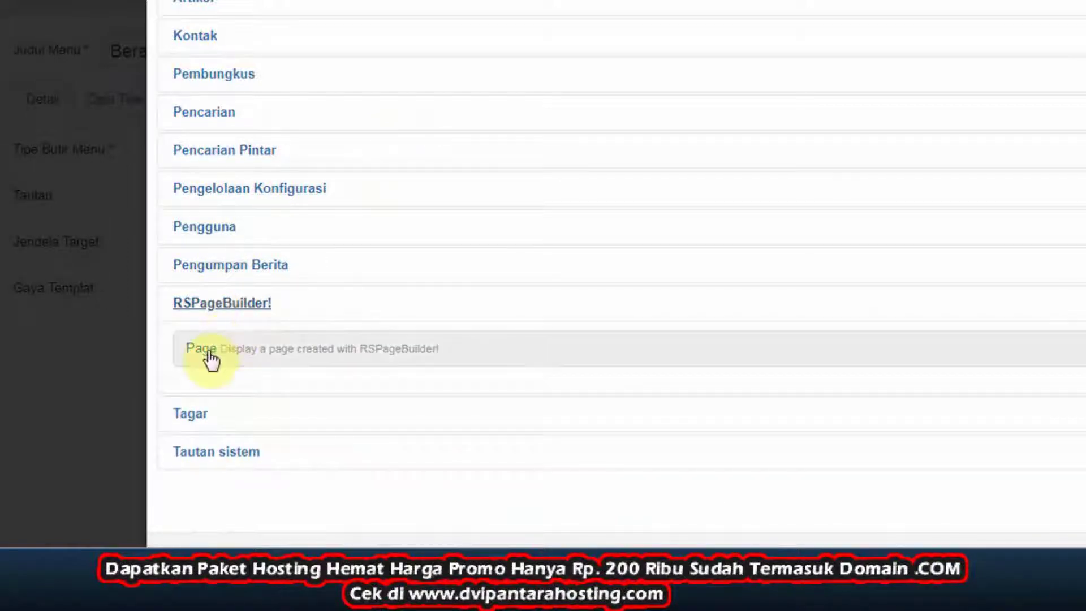
key(Escape)
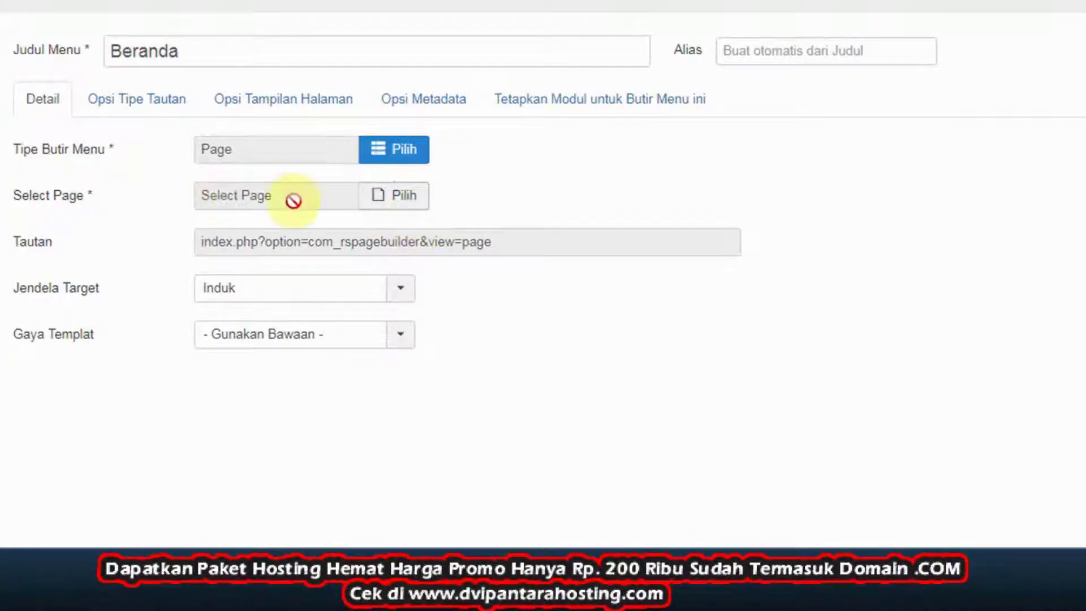
click(404, 206)
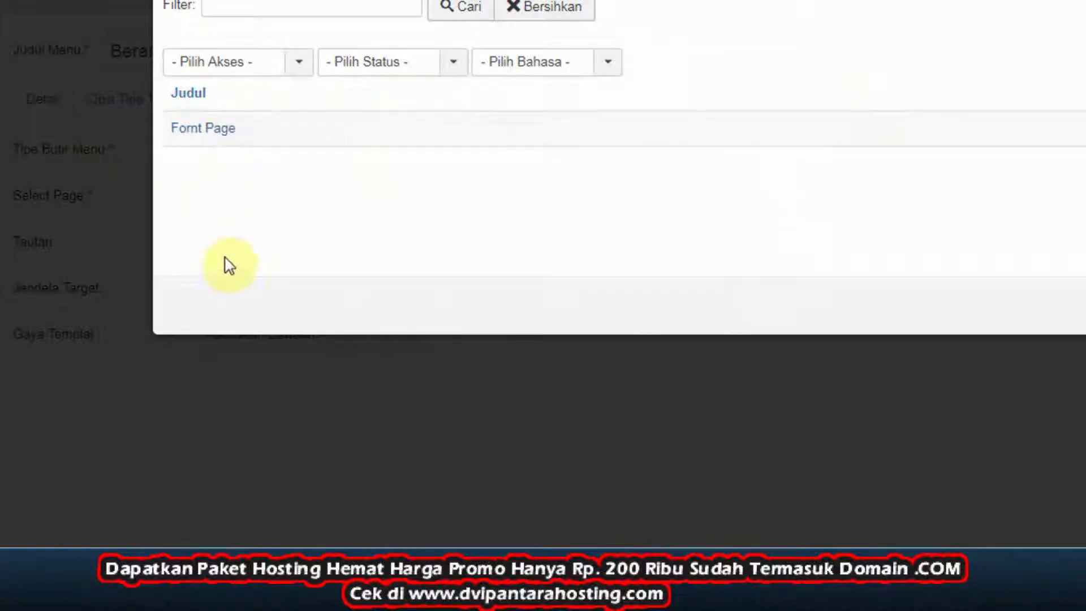
click(218, 129)
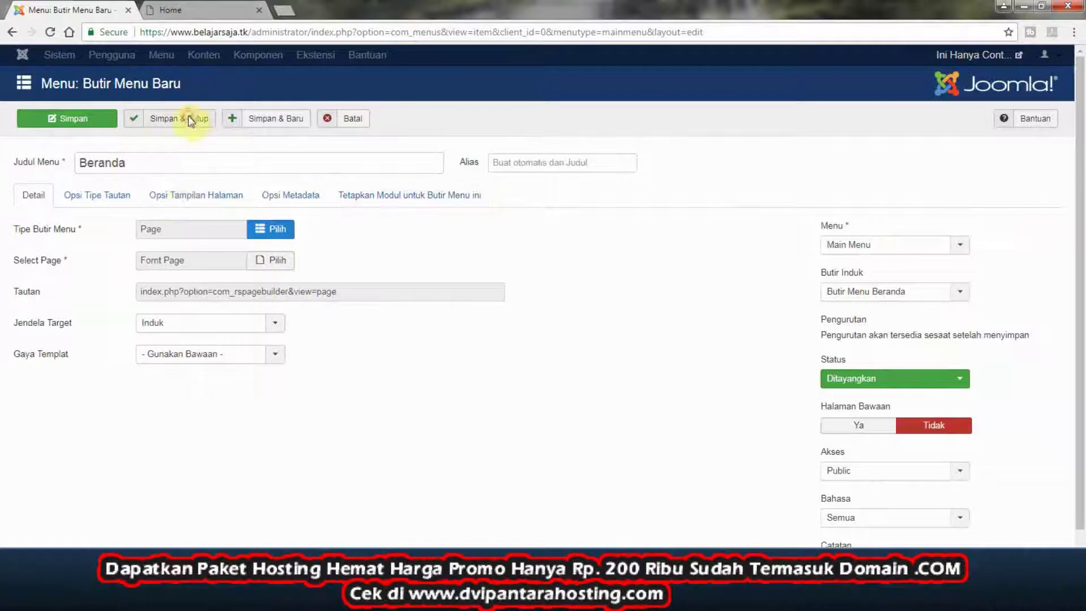
click(190, 120)
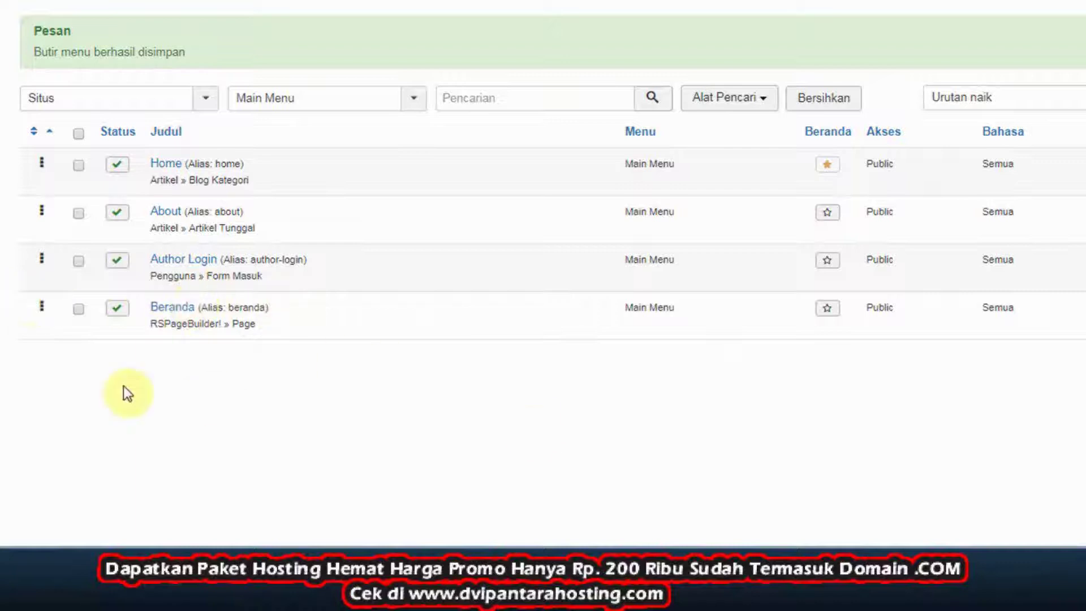
- Make the Beranda menu item the site's default home page and open the live site to check it
click(829, 312)
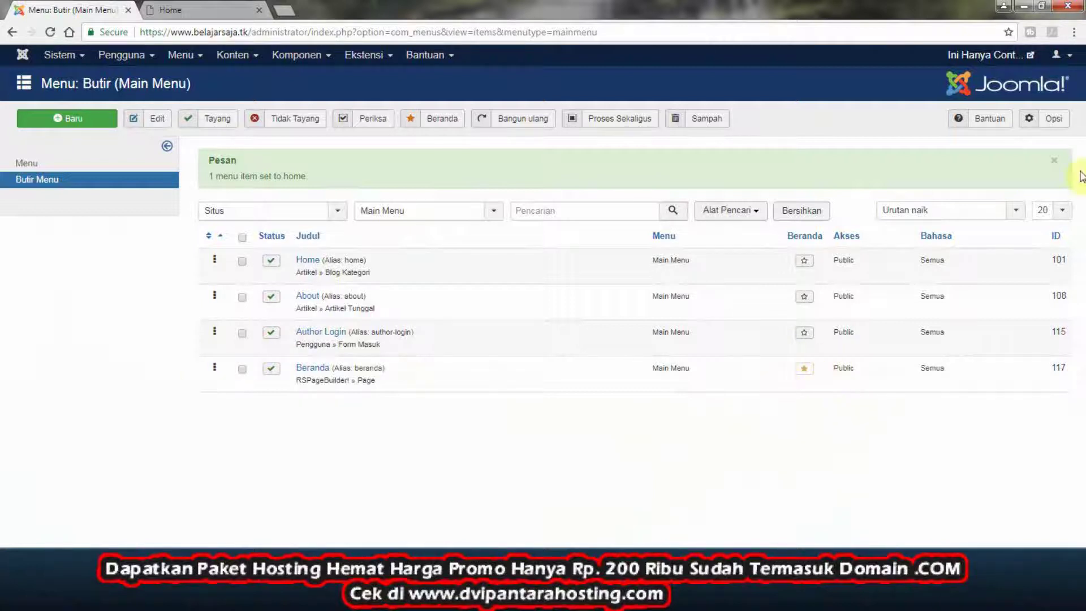
click(1030, 56)
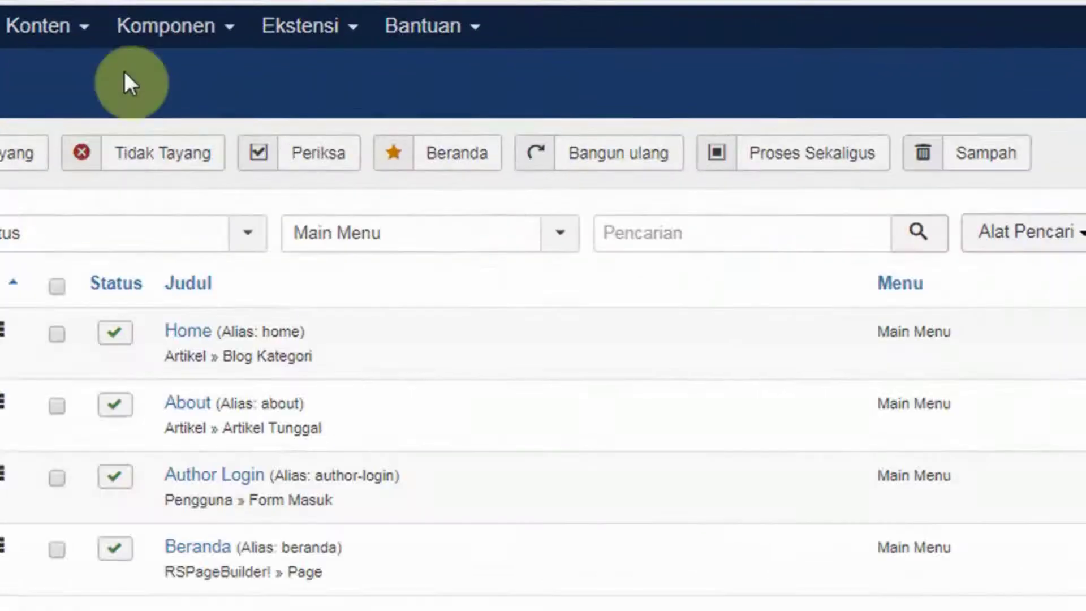
- Open Fornt Page for editing in RSPageBuilder and add a row
click(303, 57)
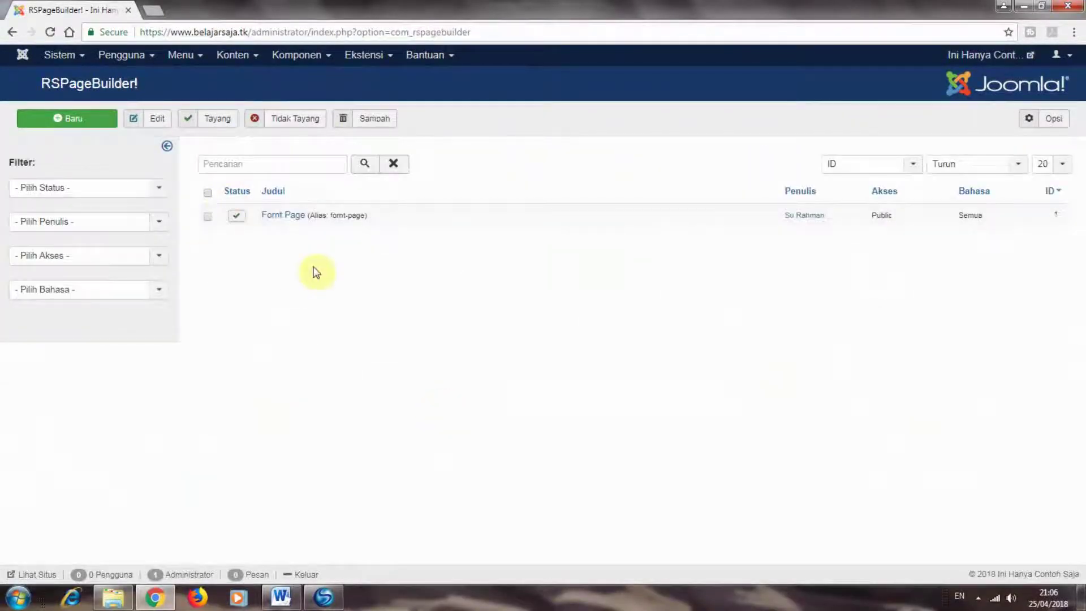
click(287, 216)
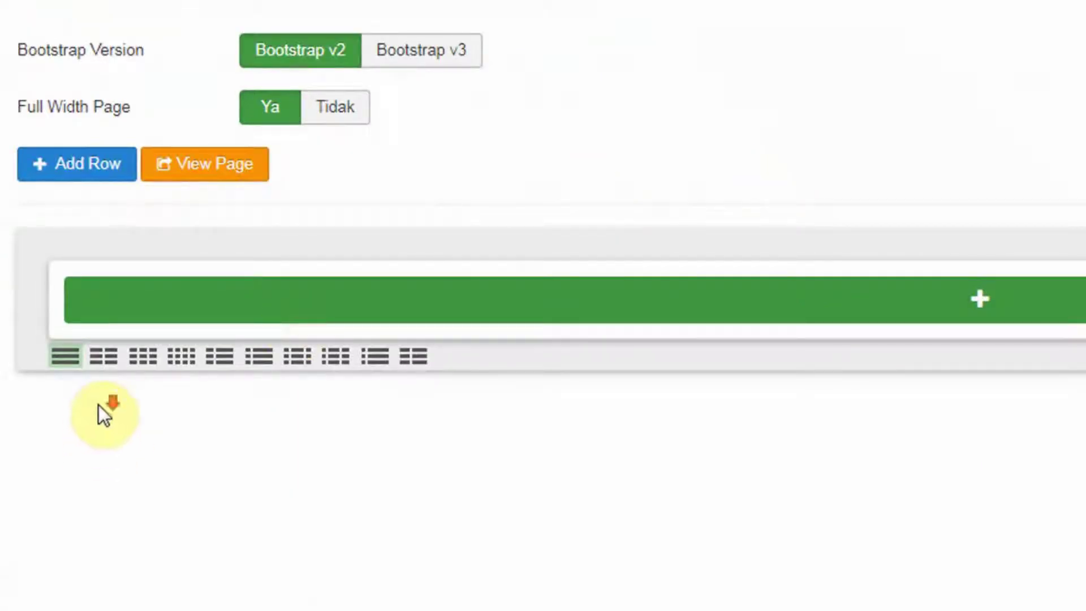
click(102, 178)
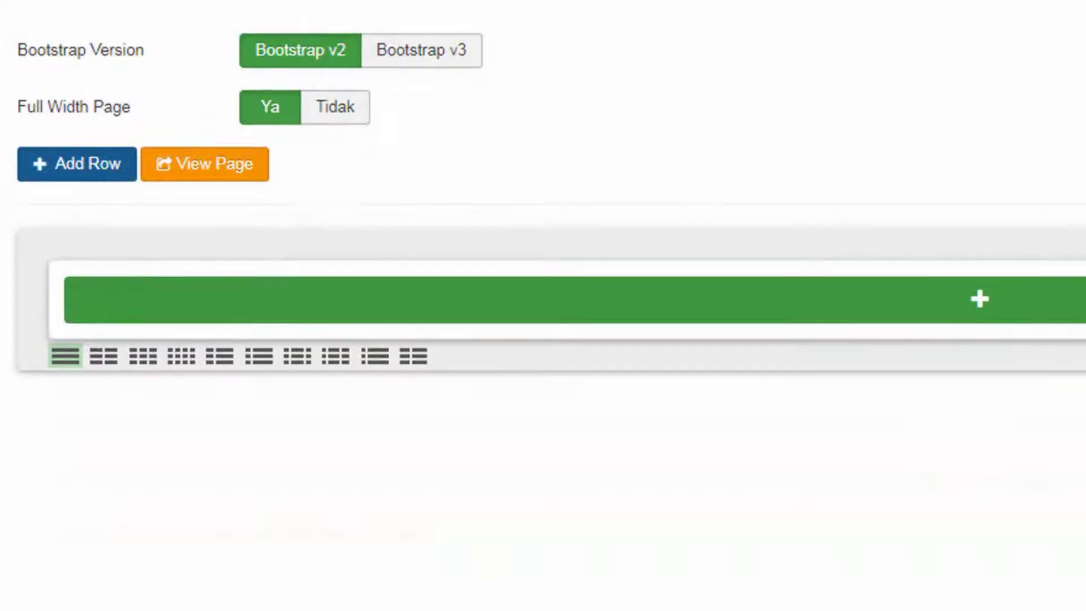
- Try the preset column layouts on the row and settle on three equal columns
click(142, 360)
click(179, 357)
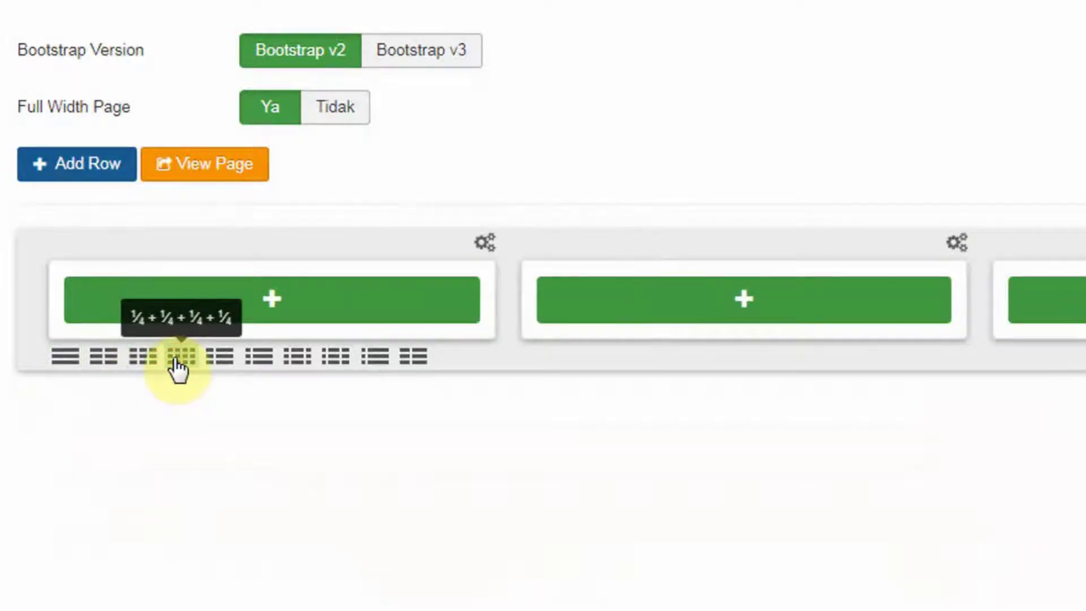
click(214, 362)
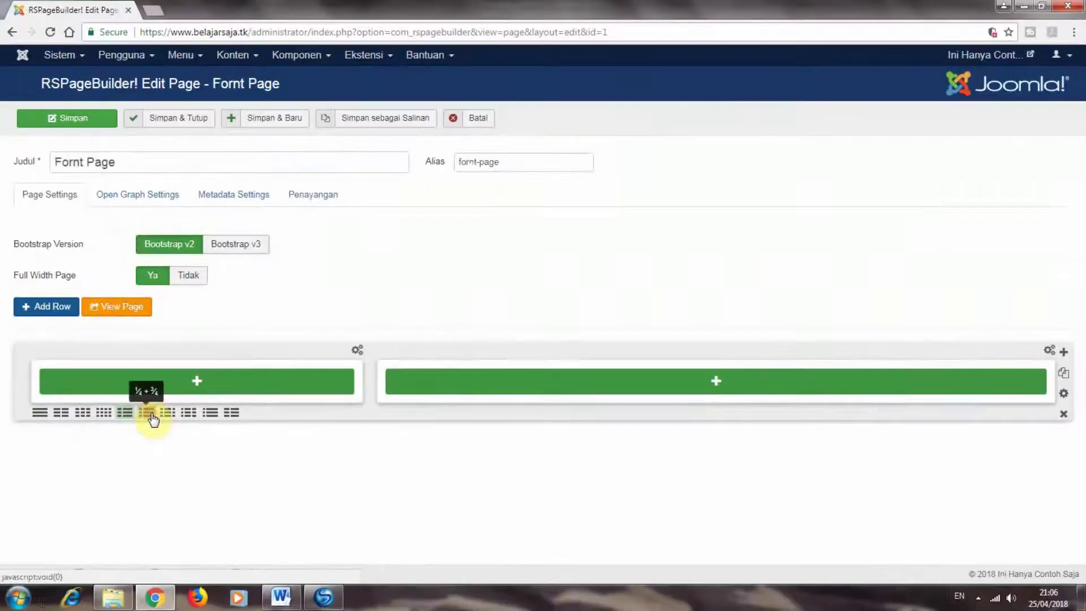
click(217, 377)
click(248, 378)
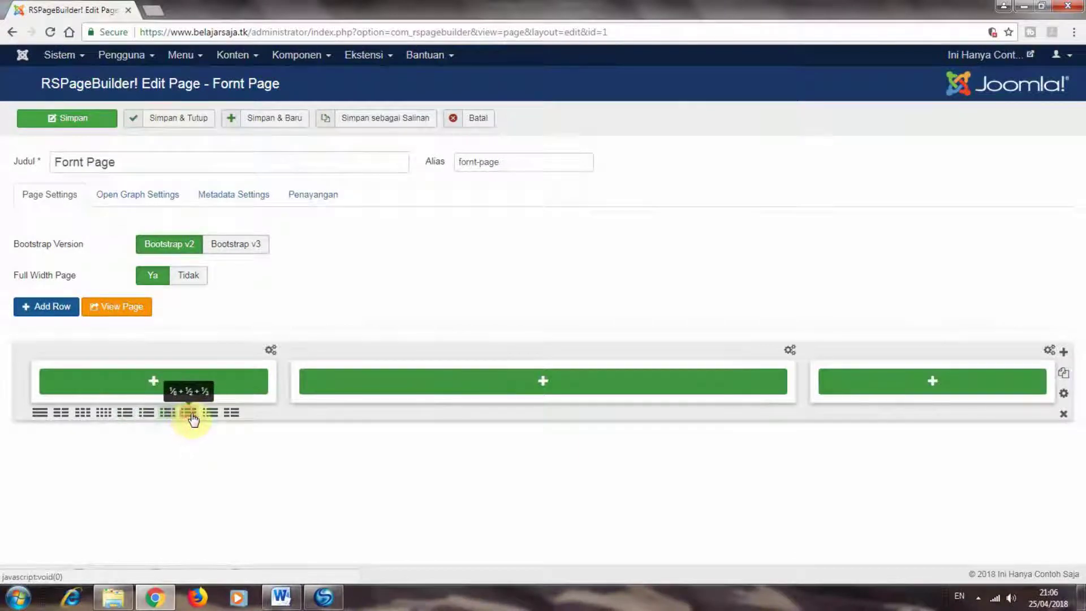
click(191, 414)
click(210, 414)
click(232, 414)
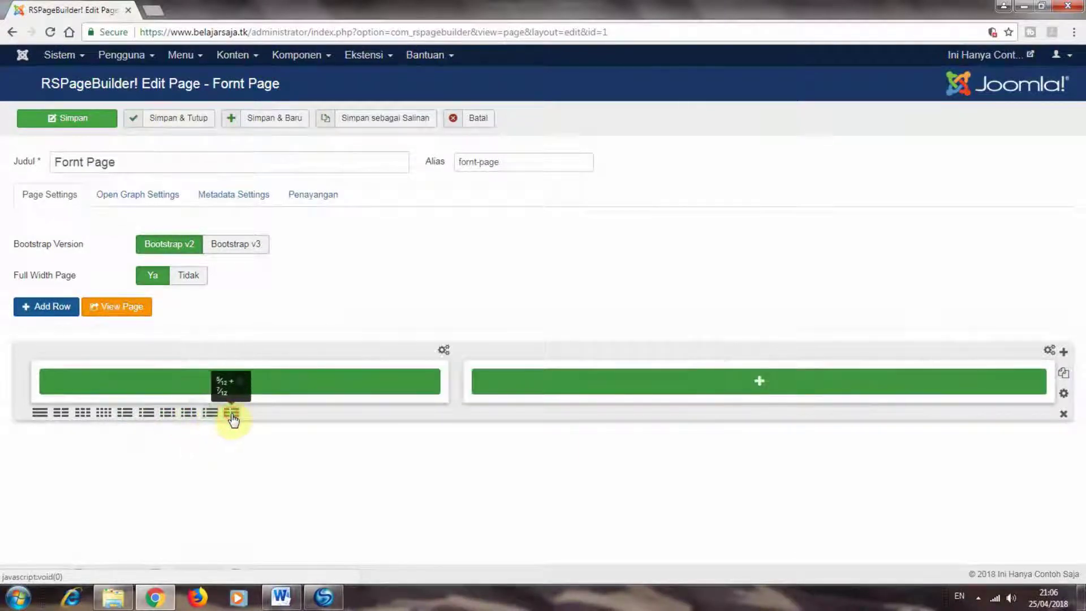
click(81, 416)
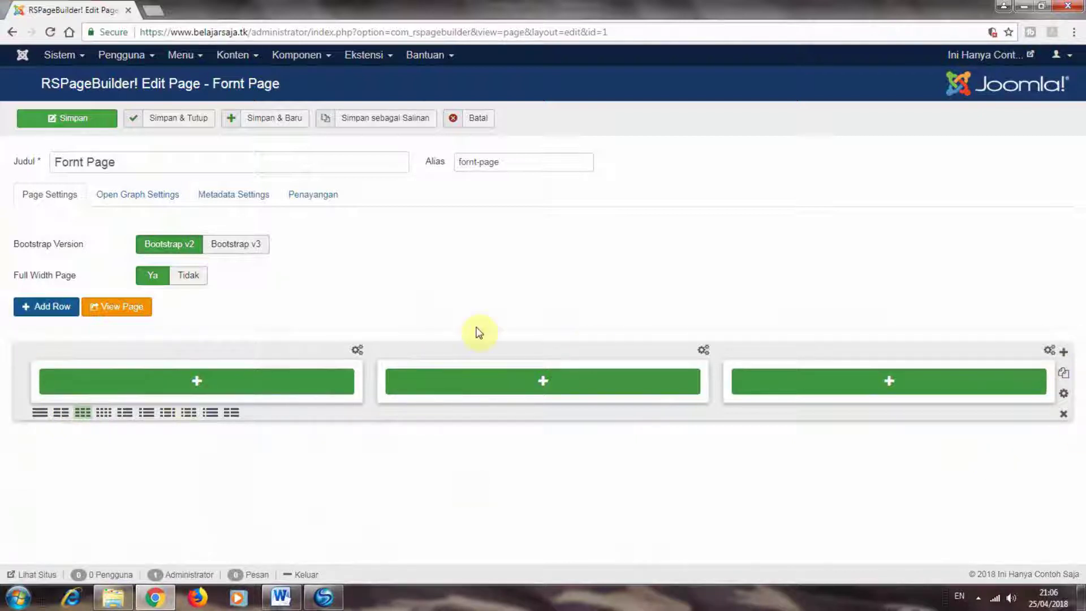
- Preview picture 1 from the Depan Atas output folder, then close the viewer and put the folder window away
click(124, 601)
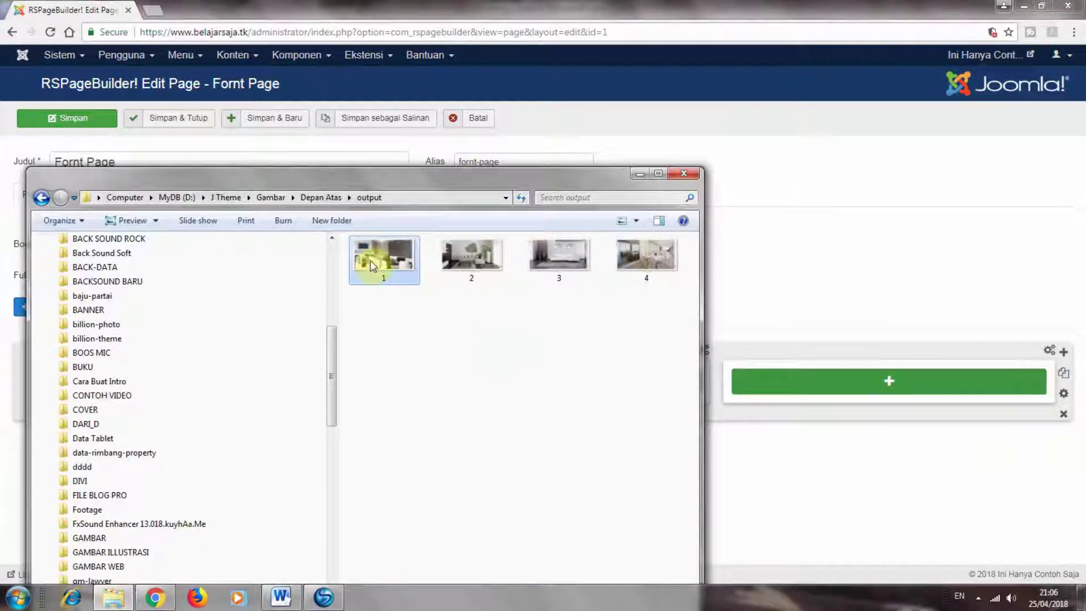
double_click(371, 265)
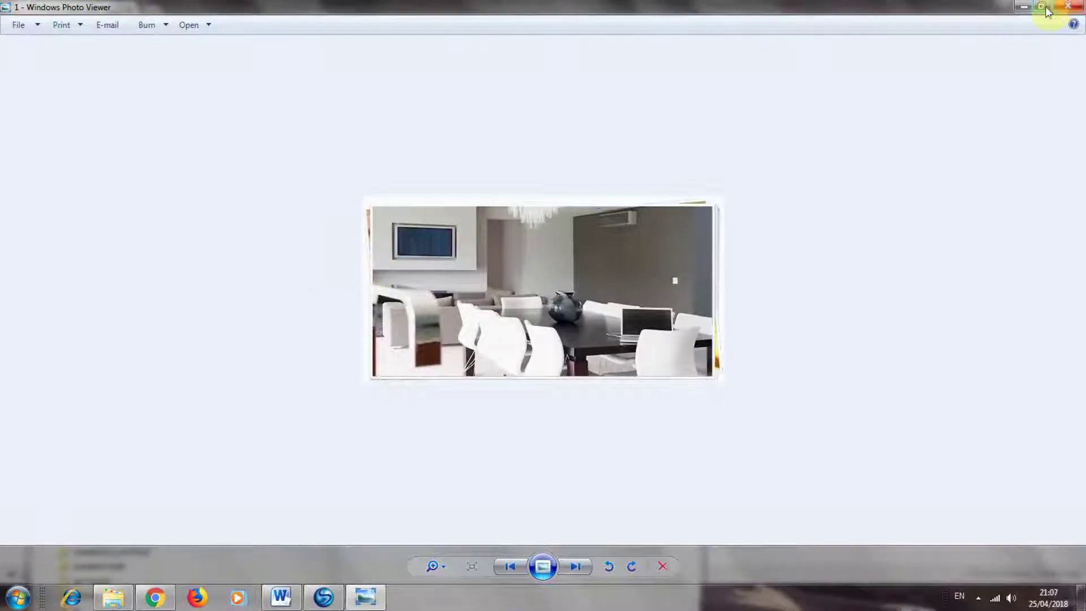
click(1068, 8)
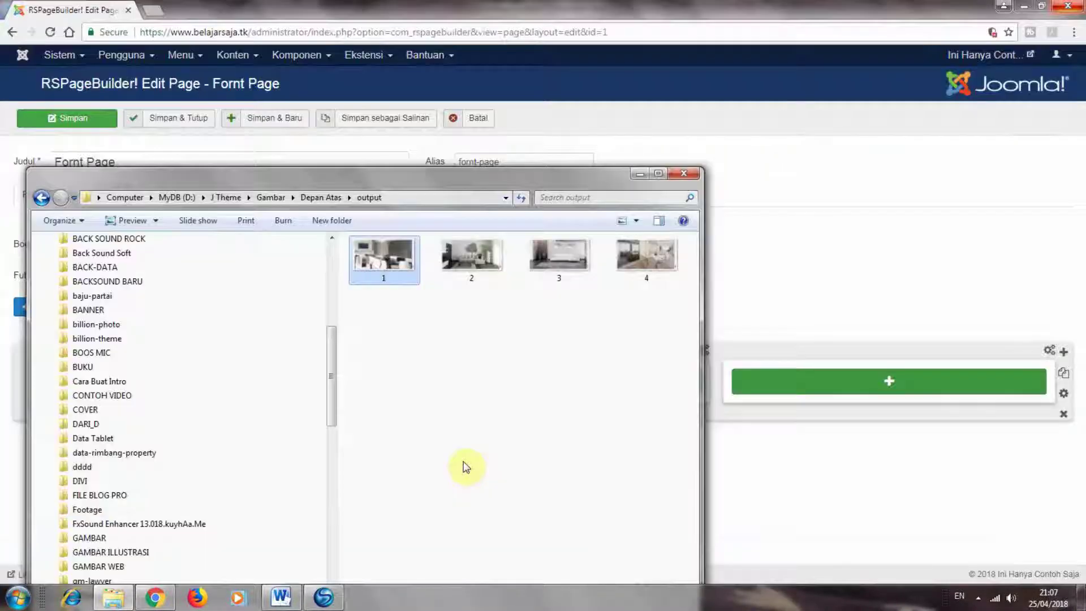
click(645, 171)
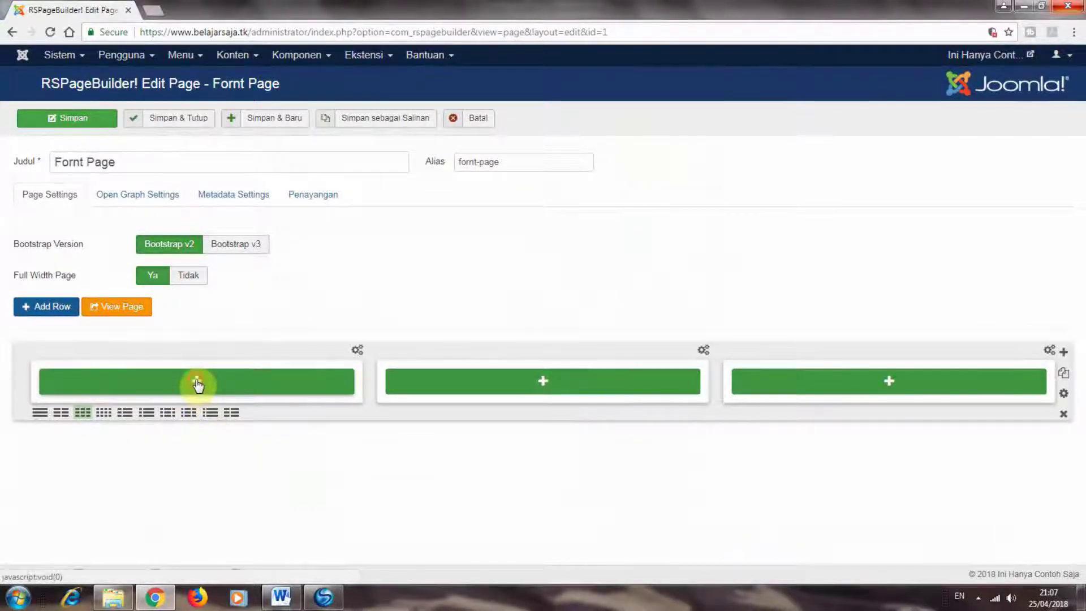
- Add an Image element to the first column of the row
click(196, 382)
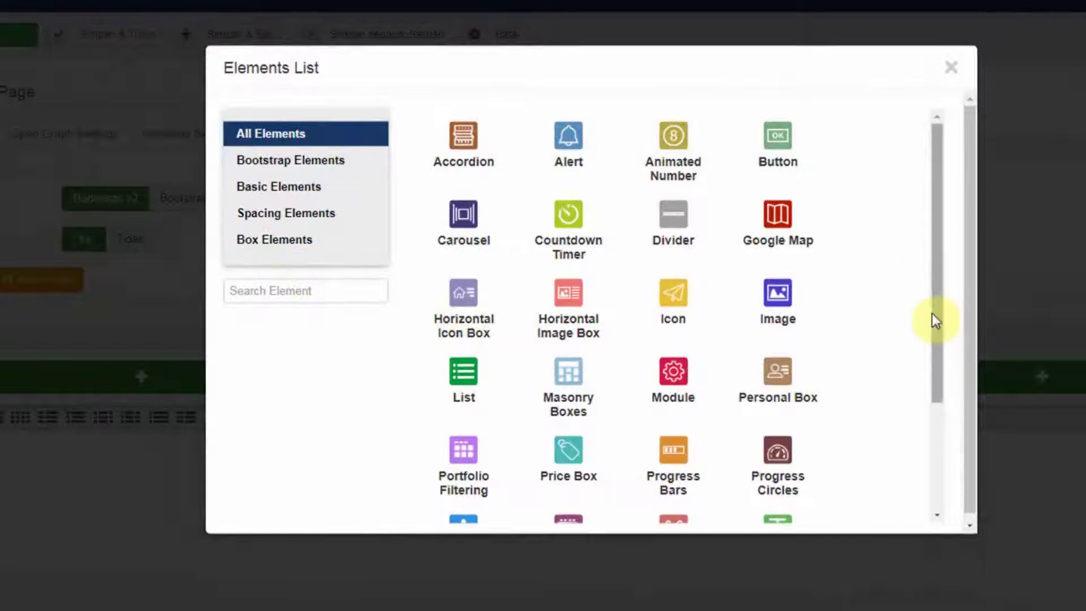
mouse_move(931, 315)
mouse_down()
mouse_move(936, 490)
mouse_move(929, 309)
mouse_up()
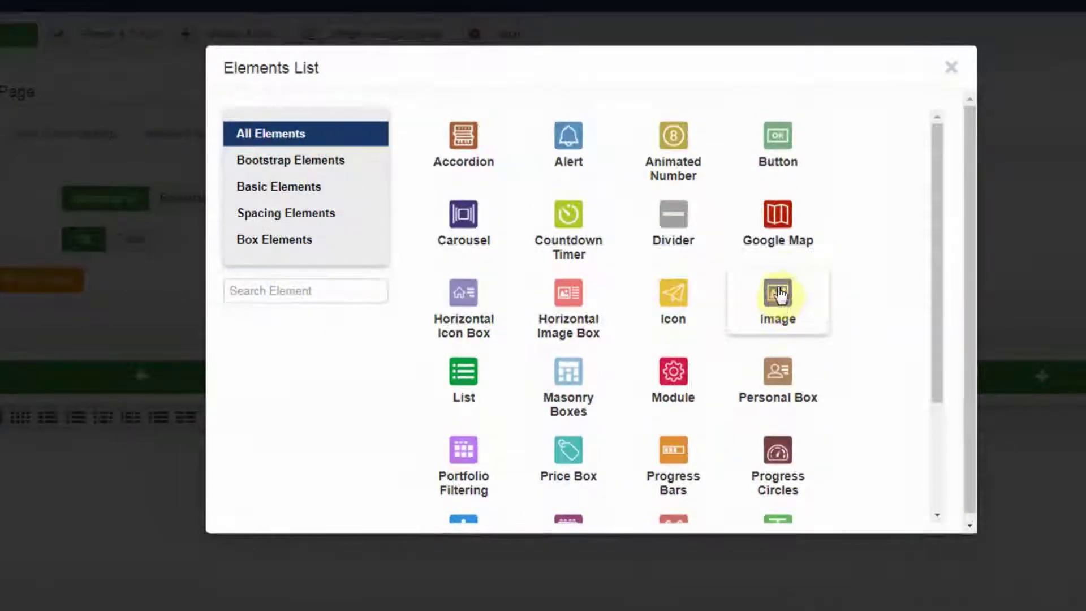
click(782, 301)
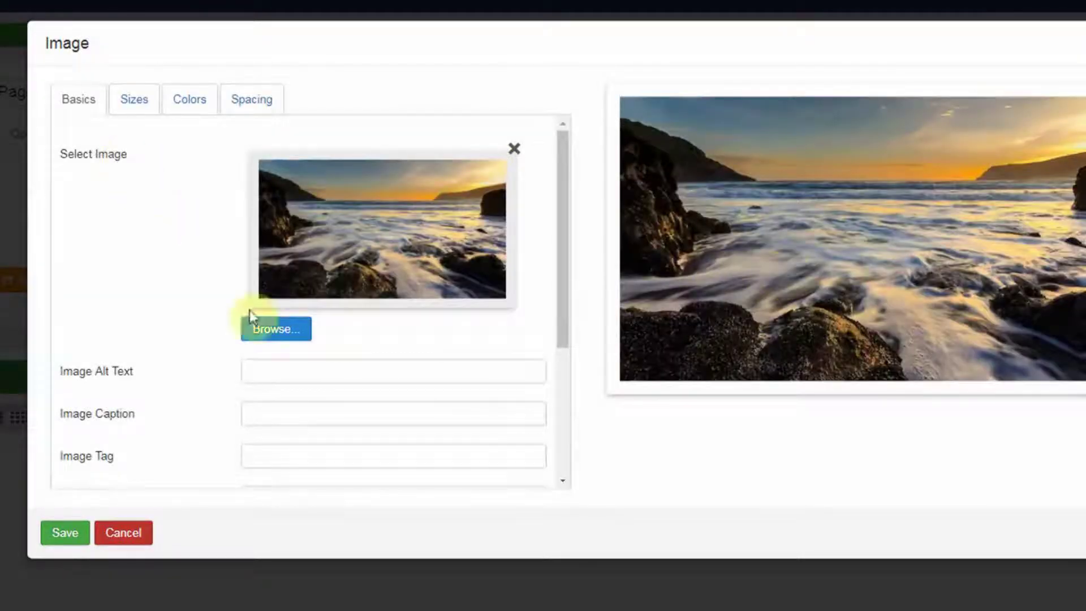
- Upload 1.jpg to the root image folder and insert it as the Image element's picture
click(286, 333)
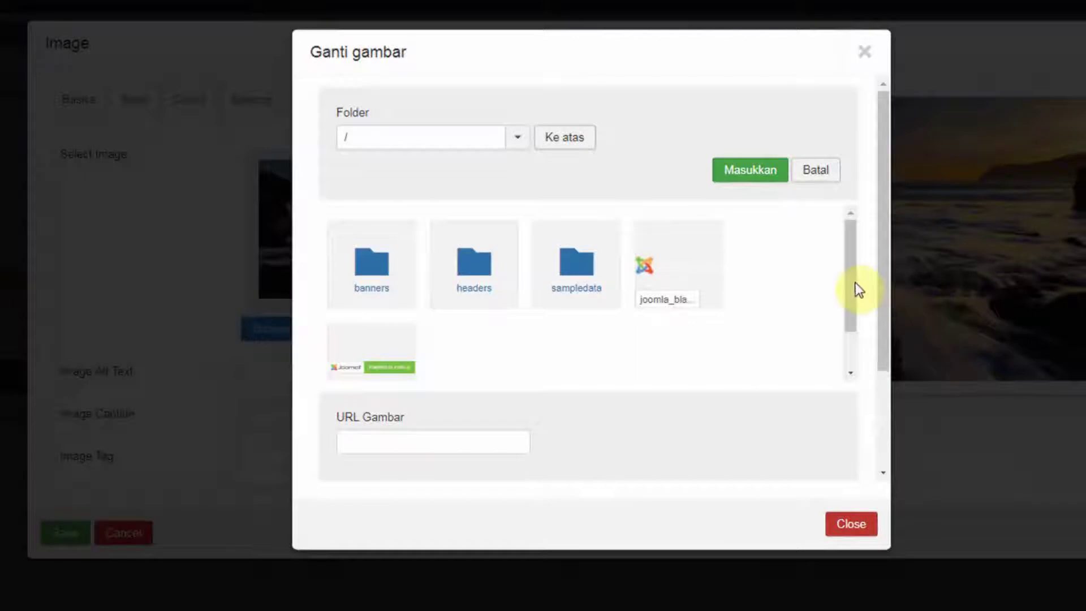
drag(856, 283, 856, 408)
drag(883, 360, 888, 507)
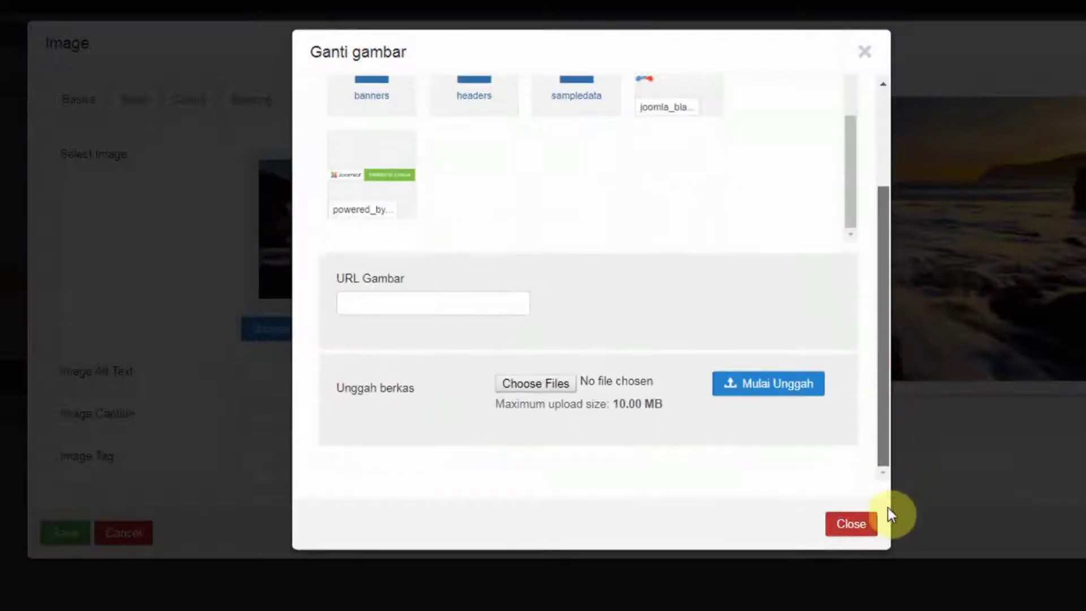
click(519, 382)
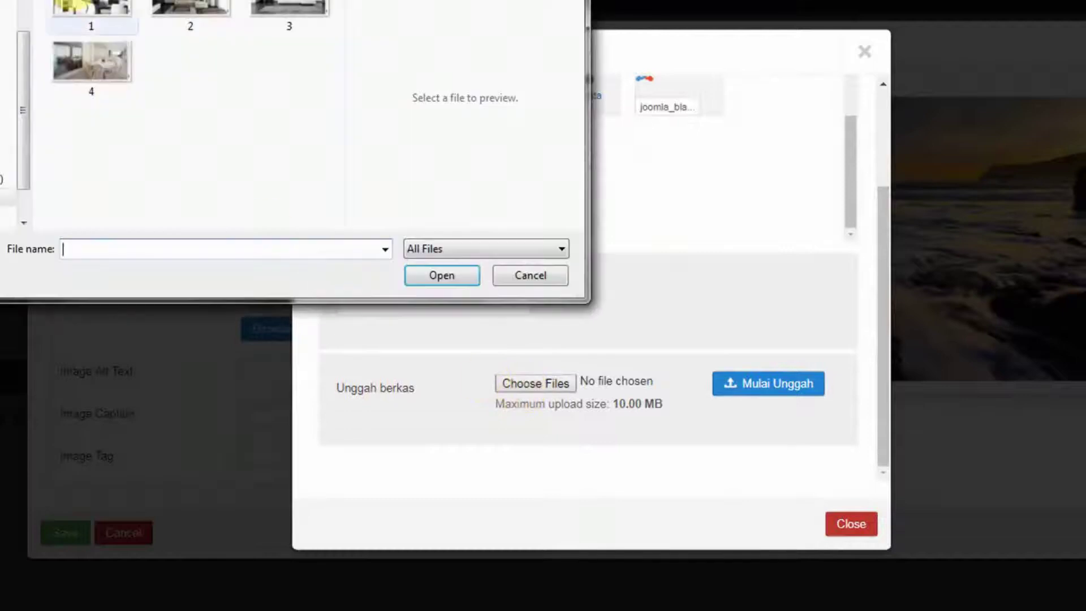
double_click(90, 7)
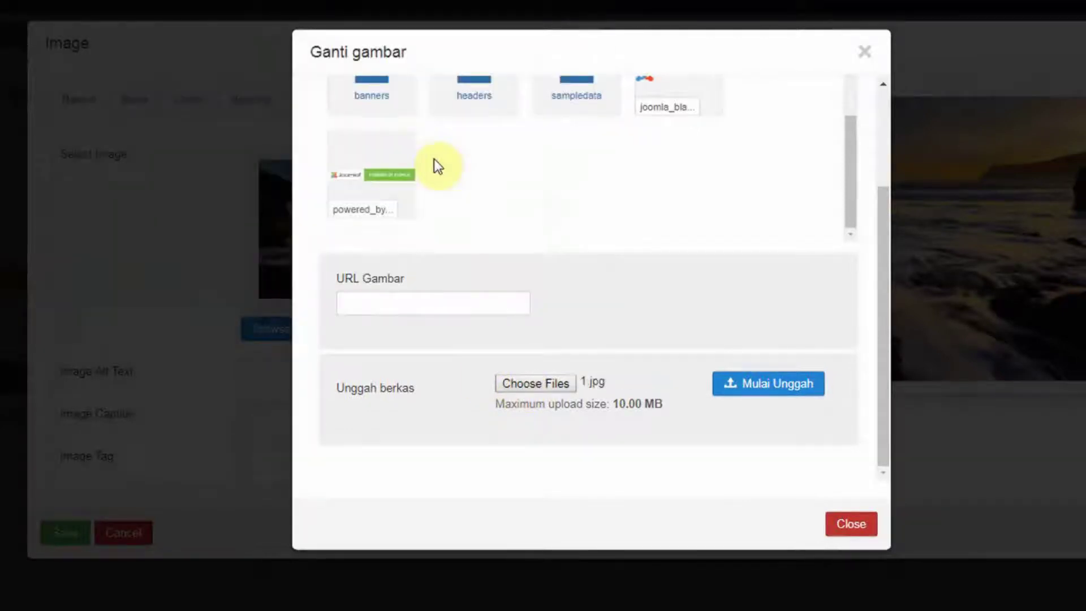
click(758, 397)
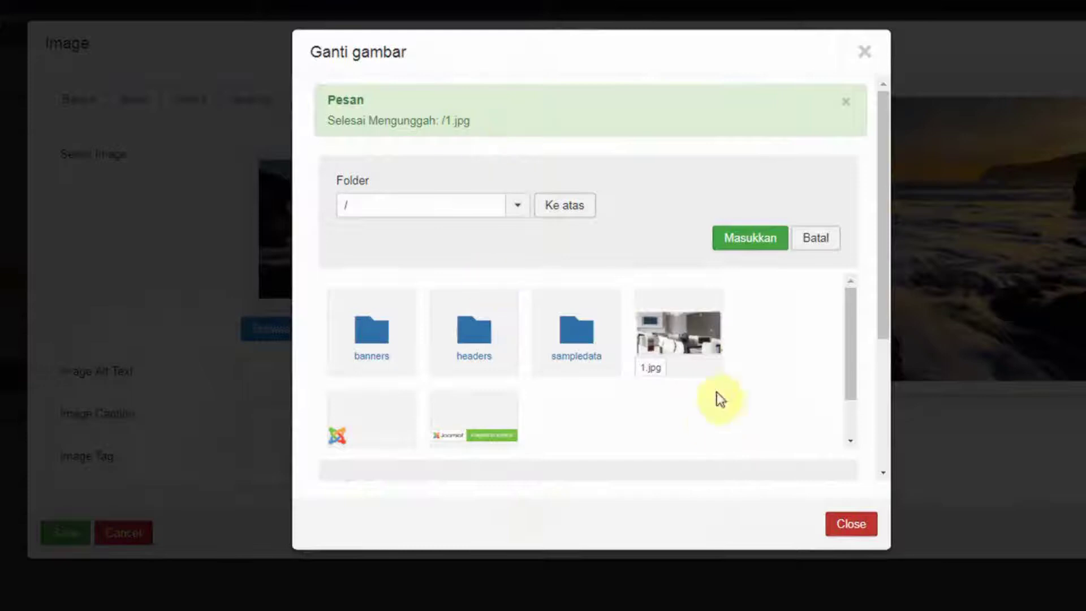
click(696, 346)
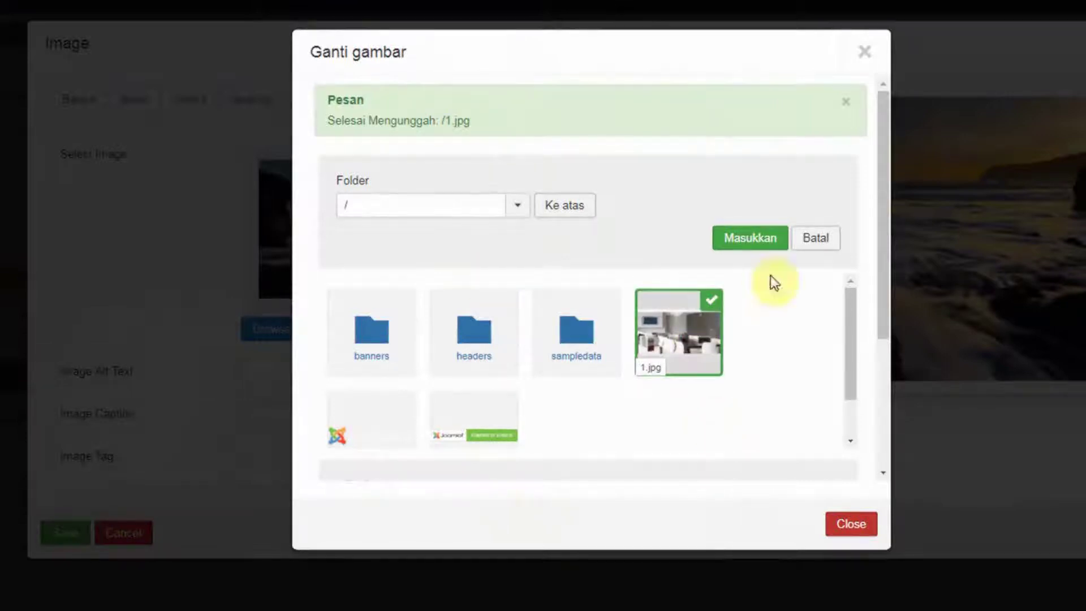
click(755, 239)
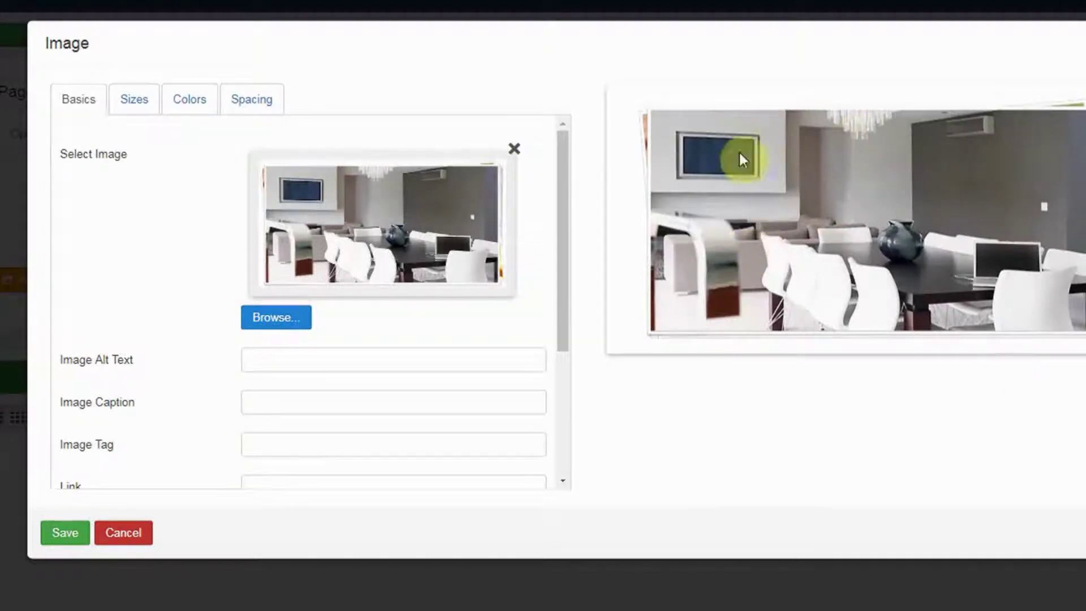
- Look through the Image element's basic, size, color and spacing settings
drag(564, 335, 567, 415)
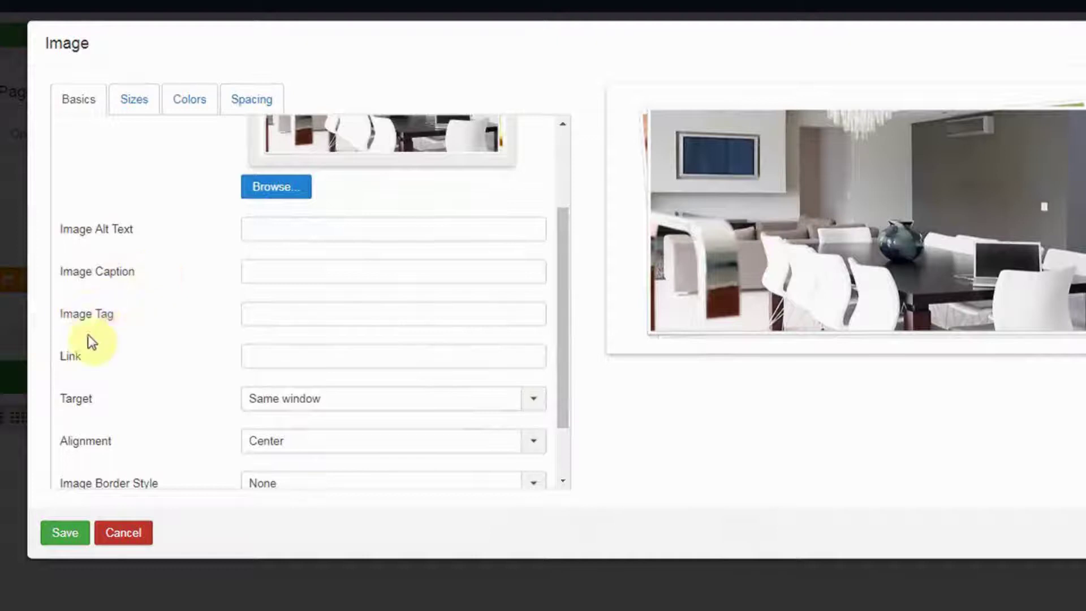
scroll(125, 335, down, 2)
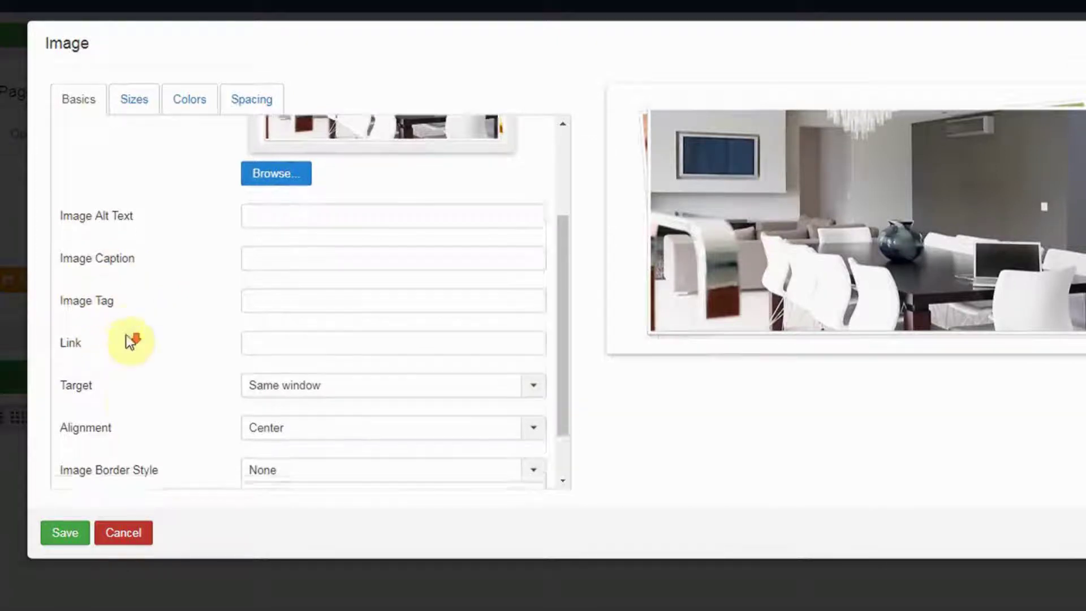
click(131, 103)
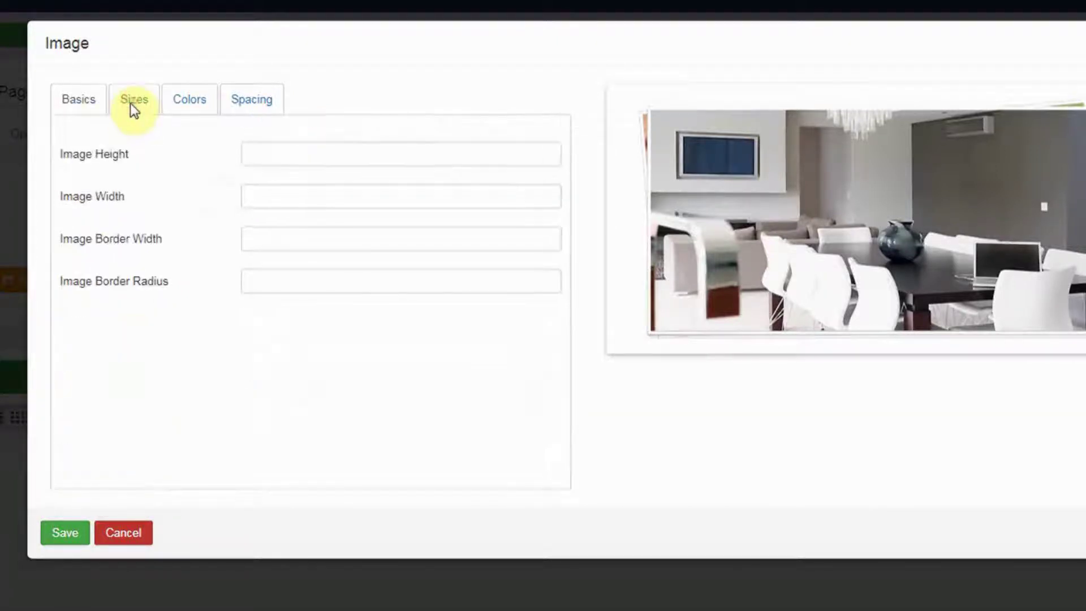
click(192, 103)
click(245, 105)
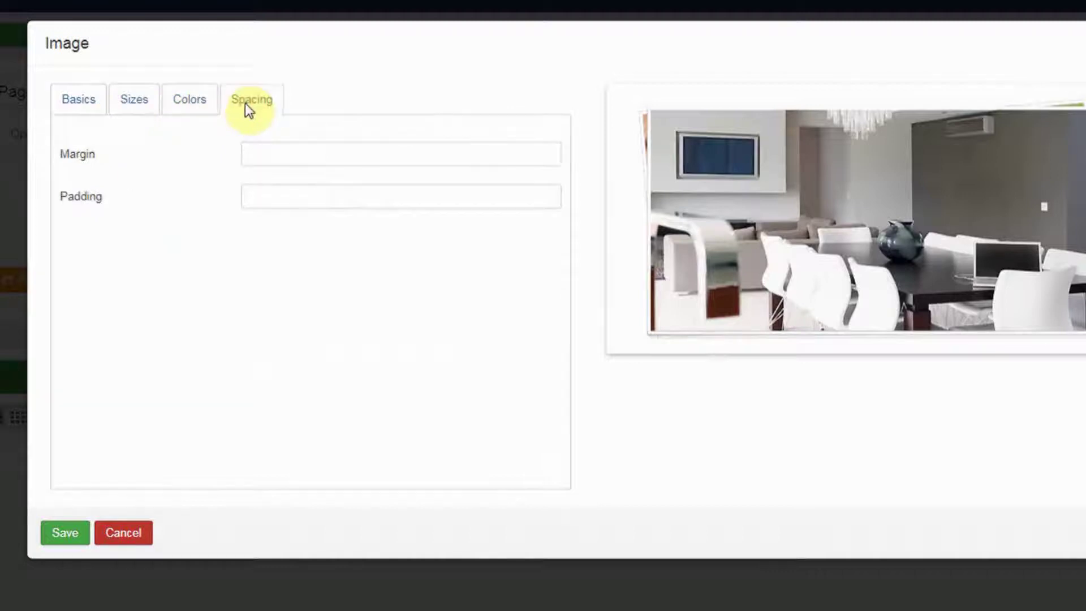
click(205, 106)
click(143, 108)
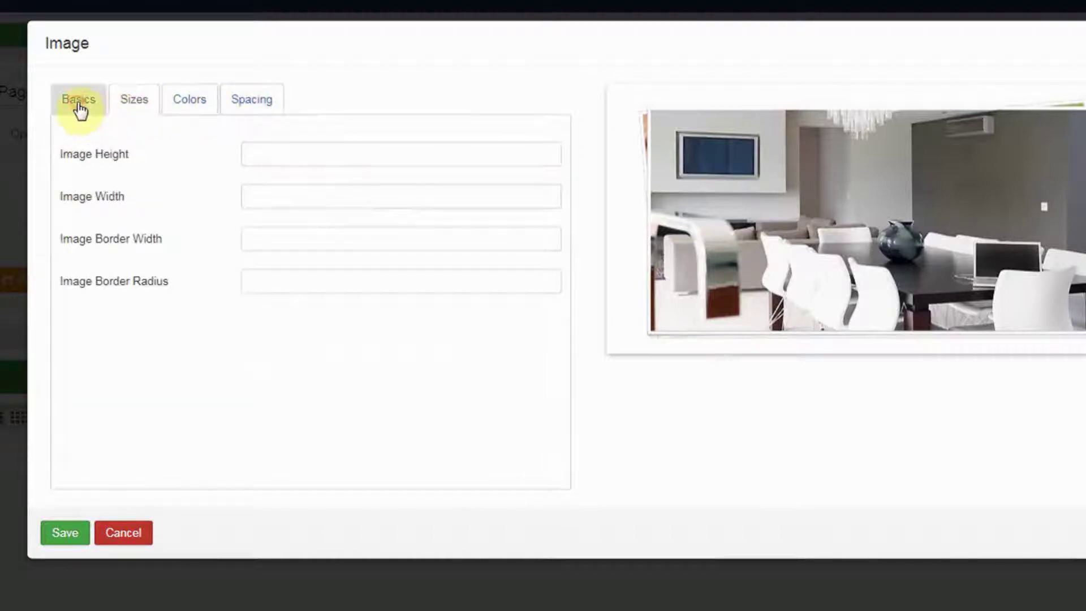
- Review the basic image settings again, including the available image border styles, without changing any
click(78, 107)
scroll(119, 289, down, 5)
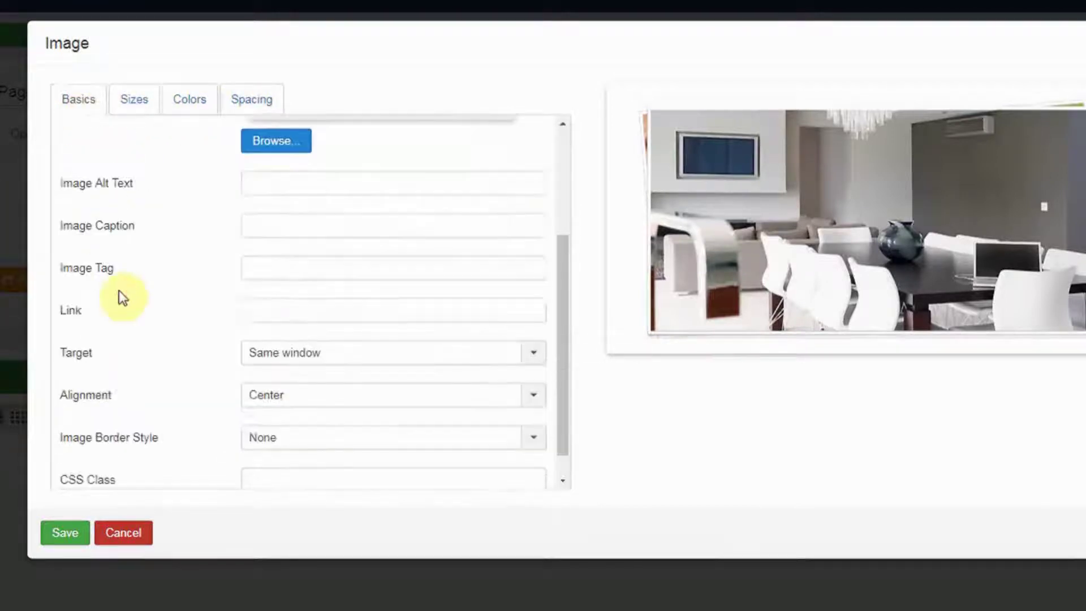
scroll(134, 362, down, 1)
scroll(133, 361, up, 3)
scroll(136, 369, down, 2)
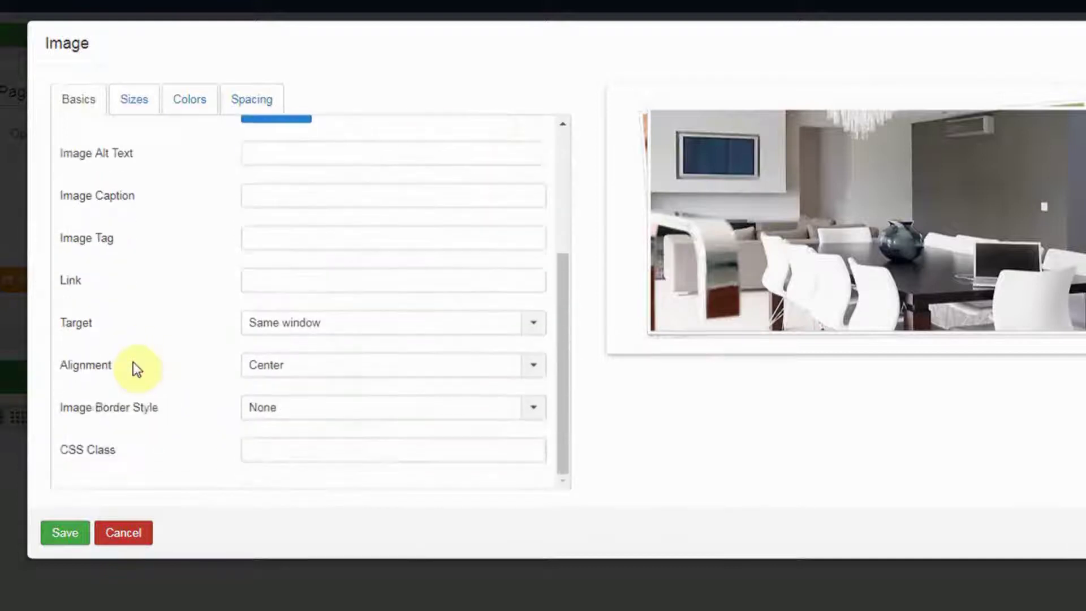
click(273, 417)
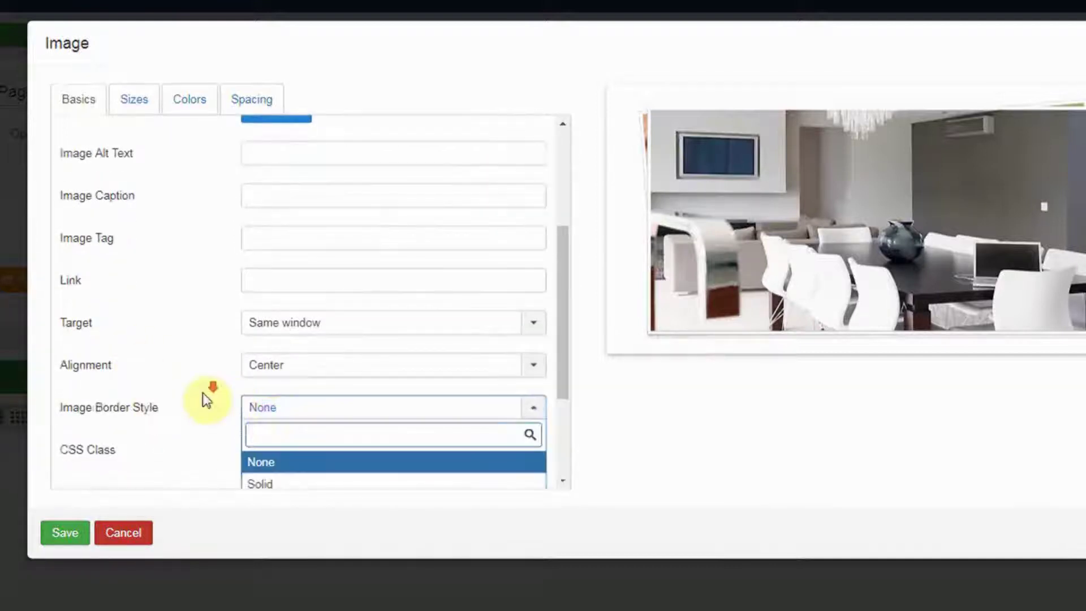
scroll(207, 400, down, 2)
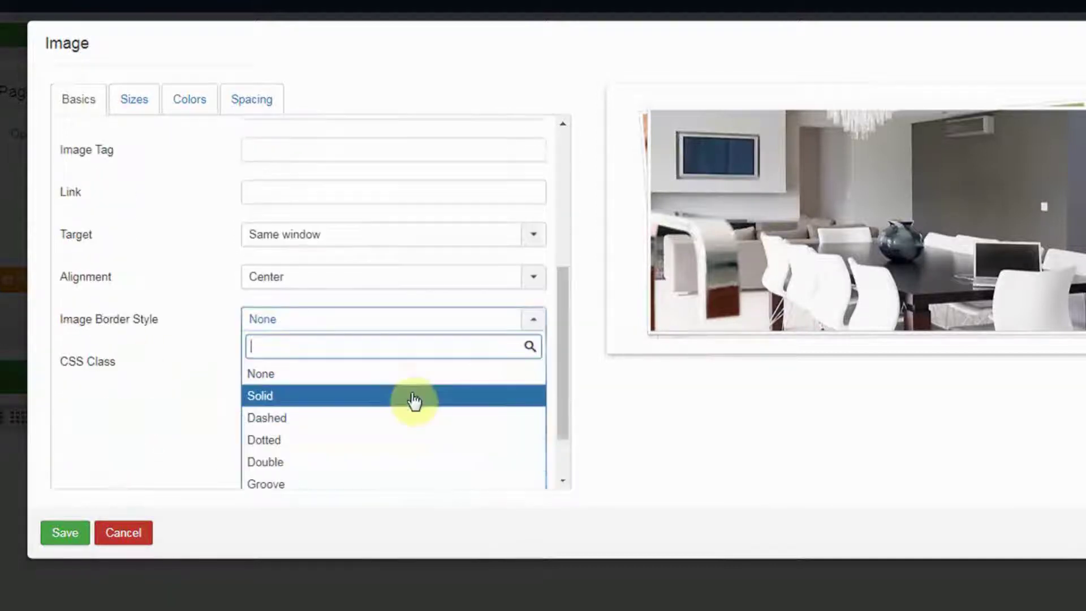
click(160, 414)
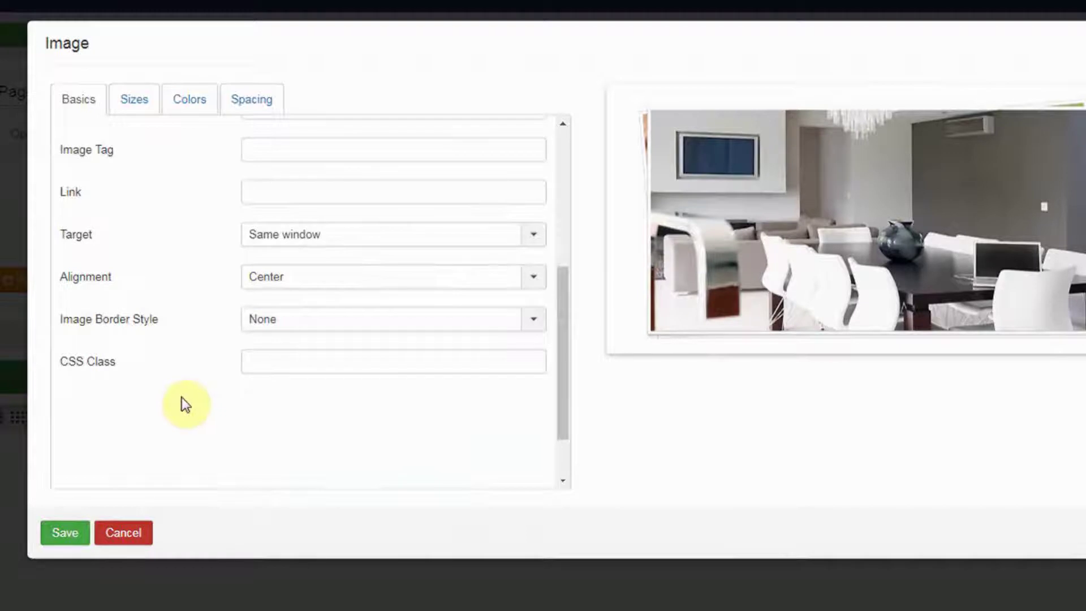
- Save the Image element and the page, and open the live site to check the picture
click(65, 532)
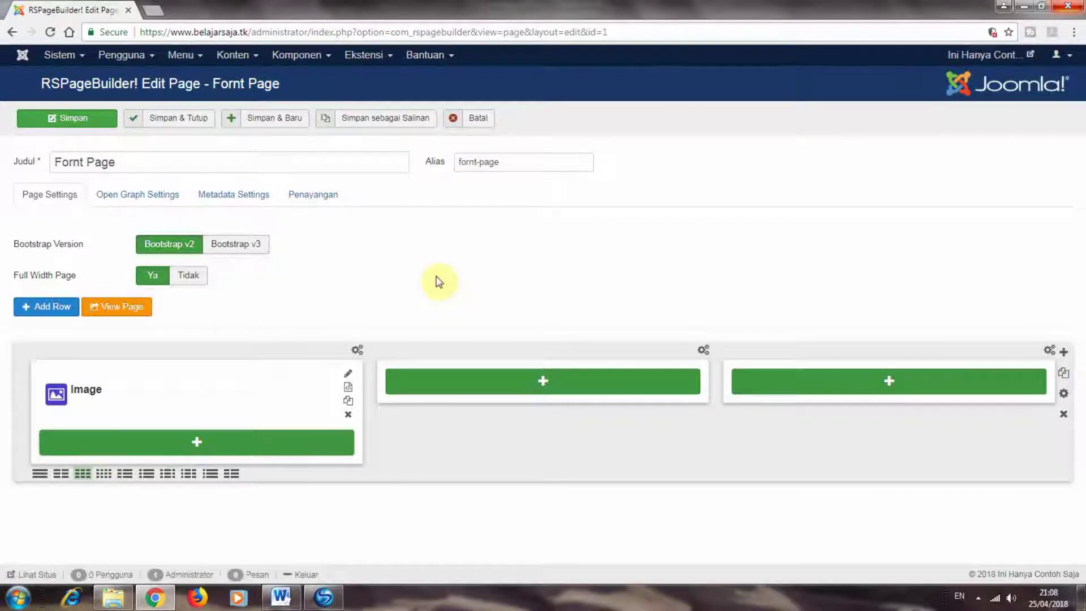
click(71, 117)
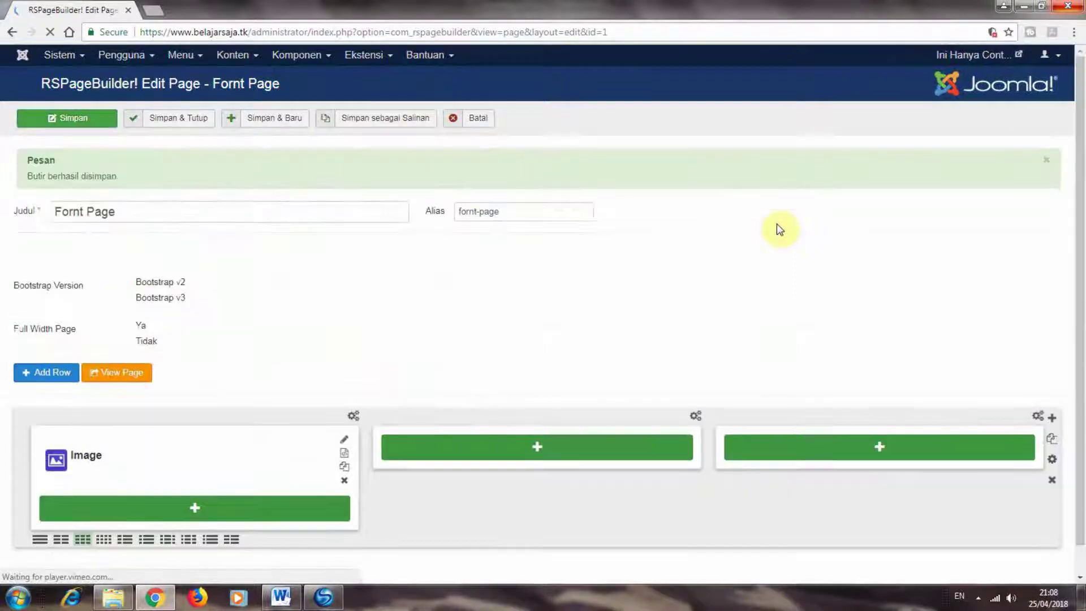
click(973, 54)
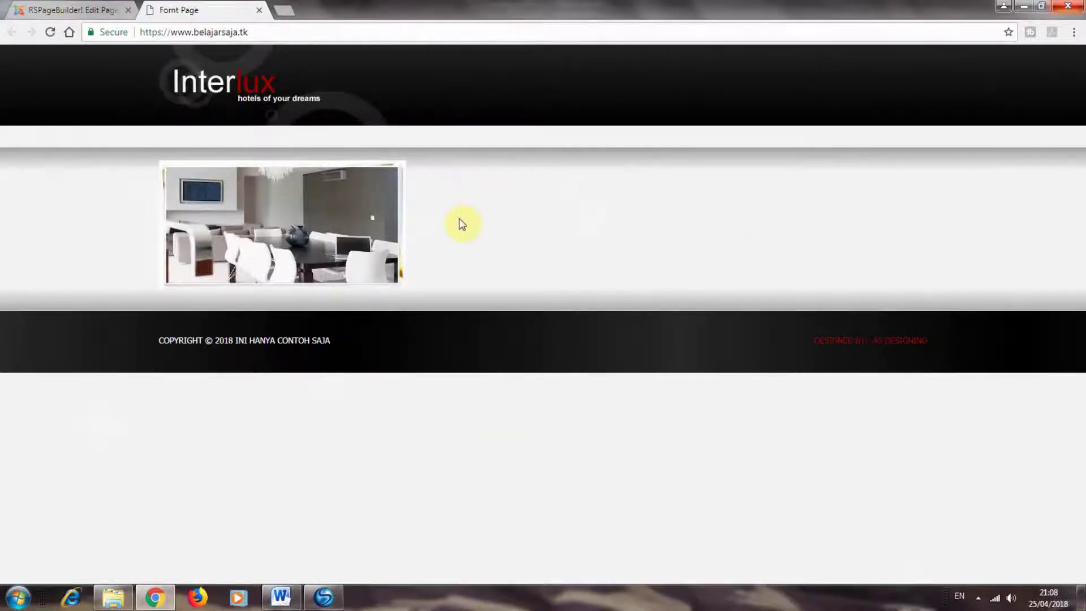
- Return to the page editor and add an Image element to the middle column of the three-column row
click(54, 10)
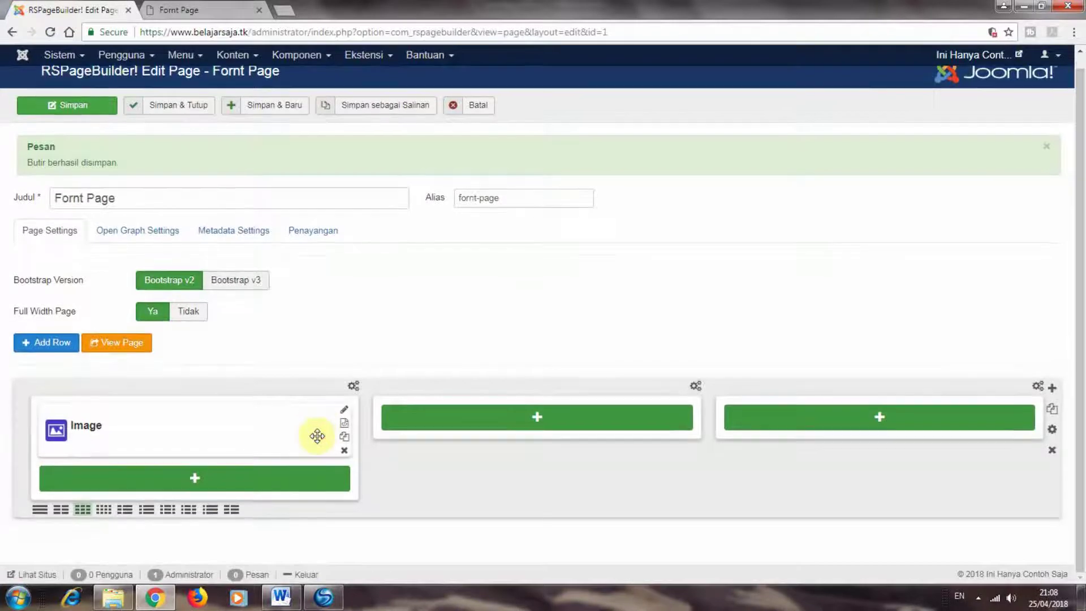
click(540, 431)
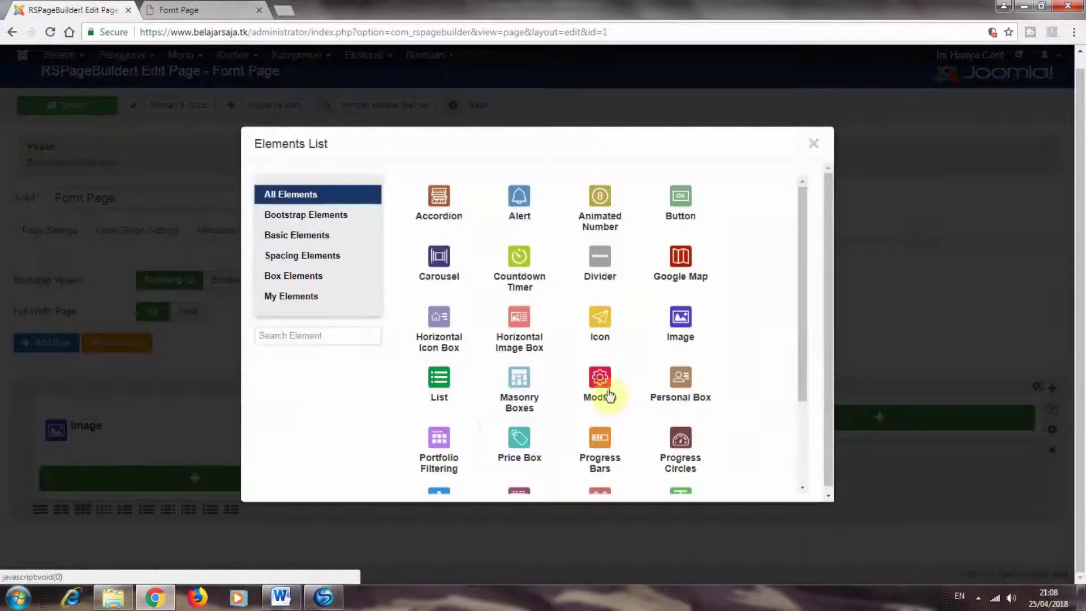
scroll(707, 360, down, 3)
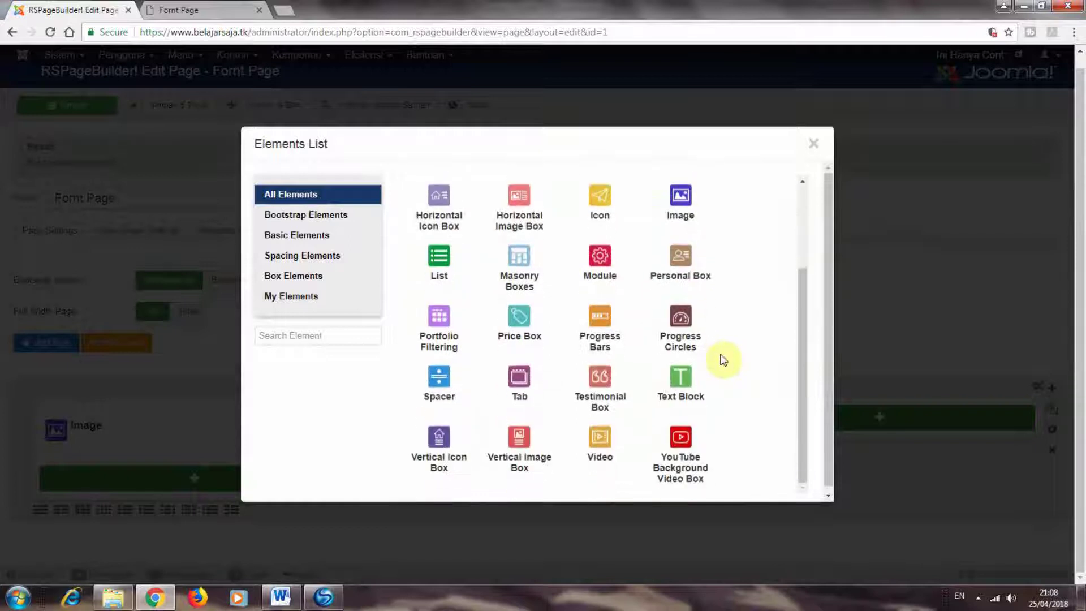
click(236, 7)
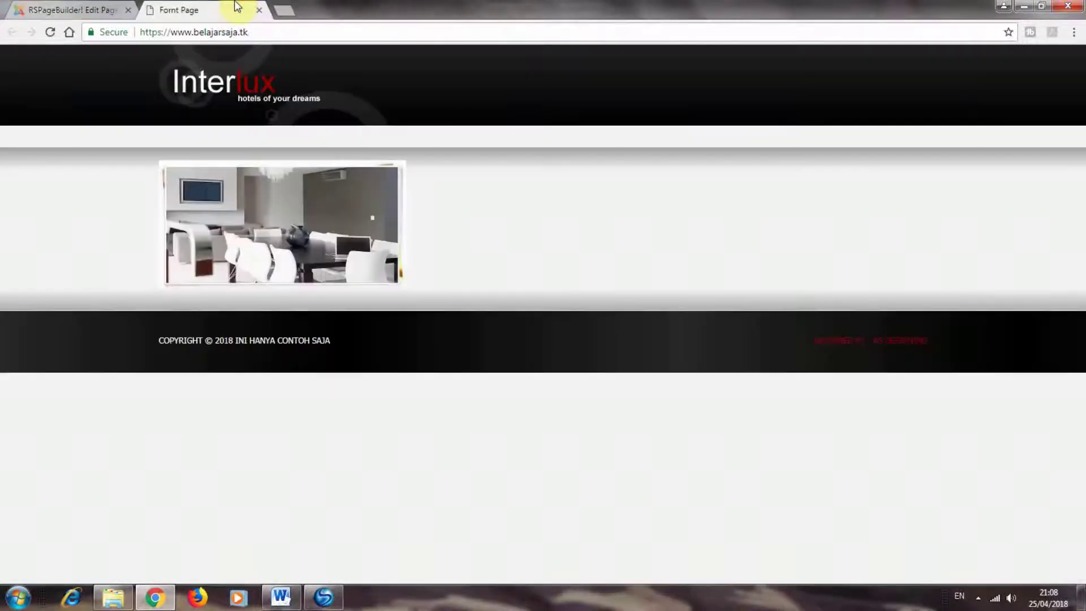
click(88, 8)
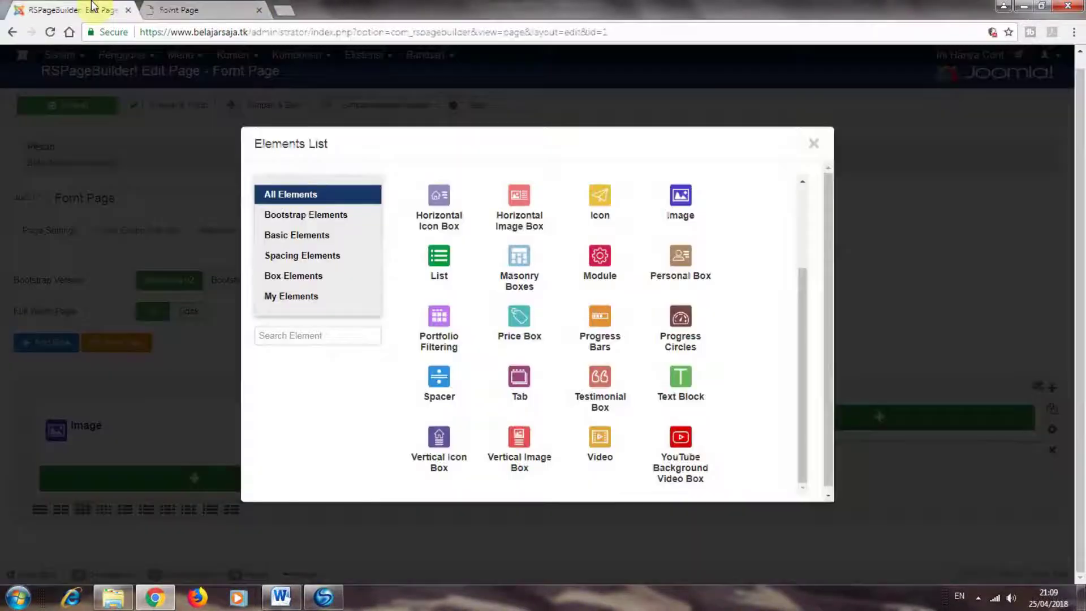
scroll(545, 295, down, 1)
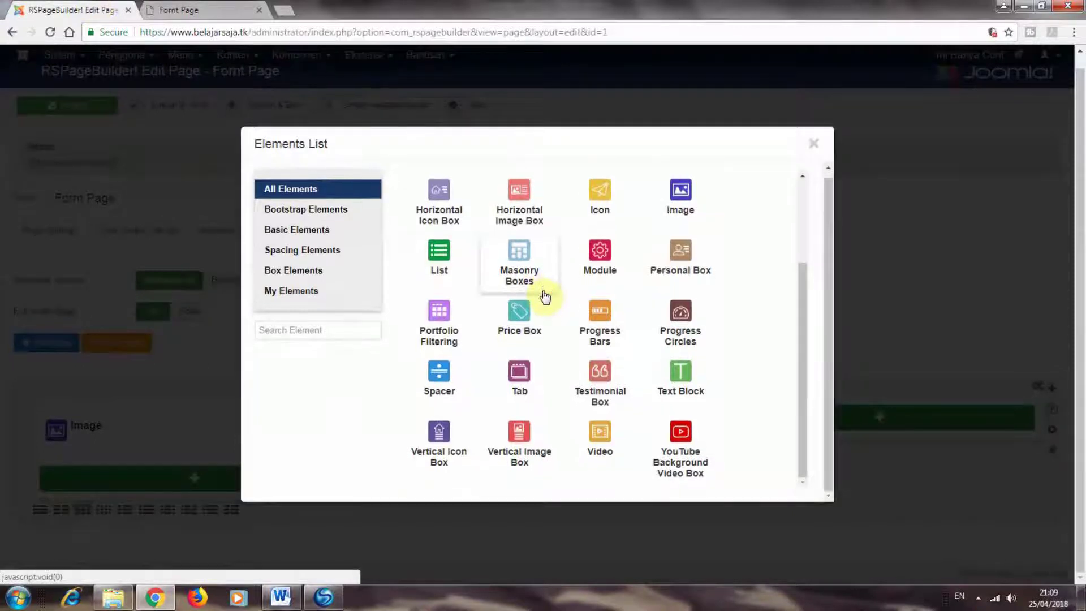
scroll(757, 364, up, 2)
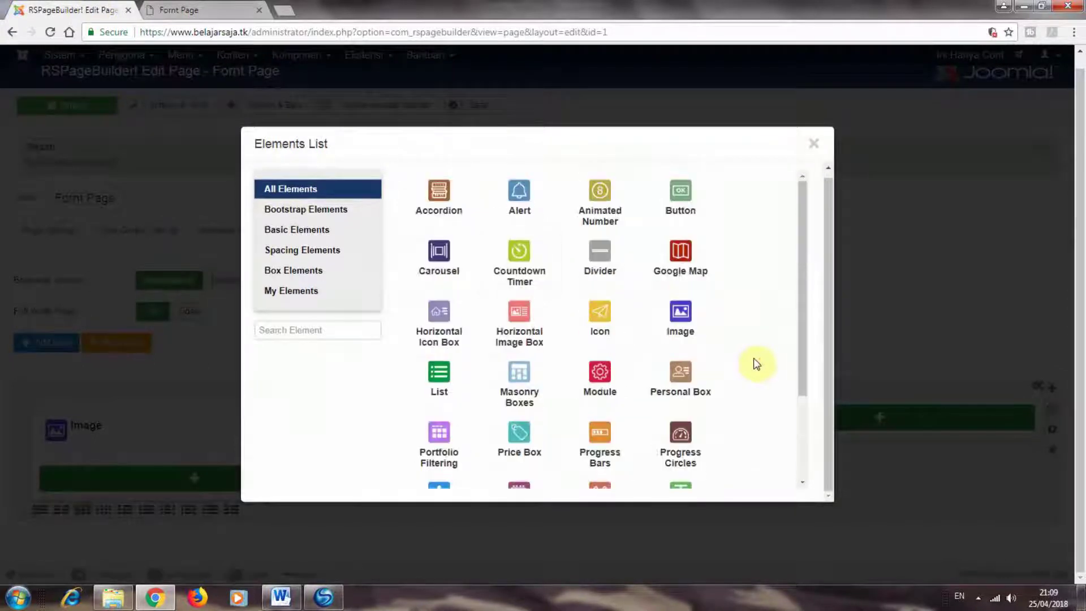
click(686, 324)
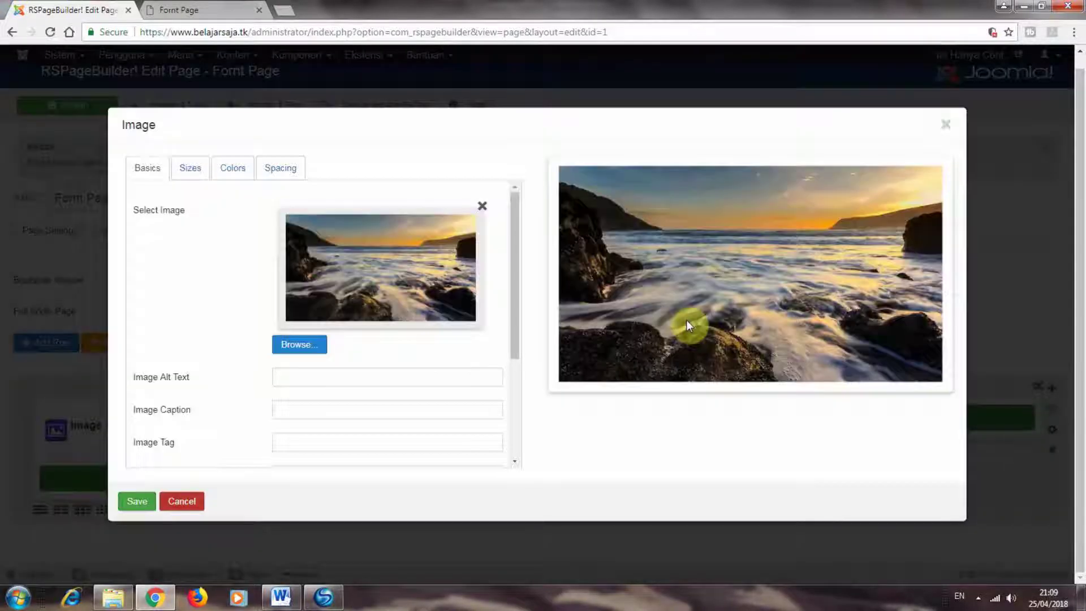
- Upload 2.jpg from the Depan Atas folder to the site's root image folder
click(296, 346)
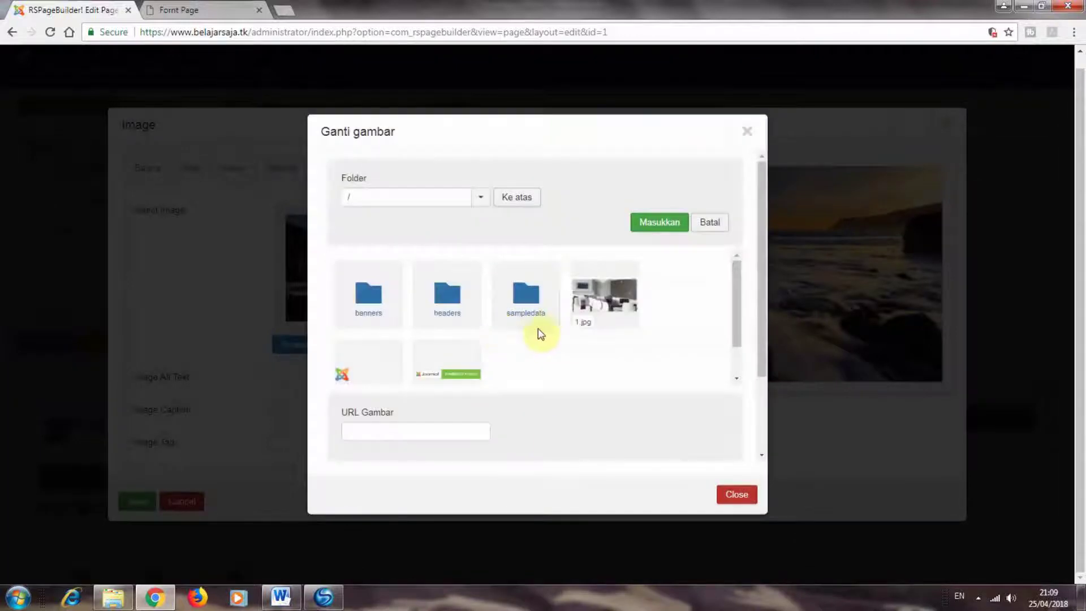
scroll(626, 426, down, 2)
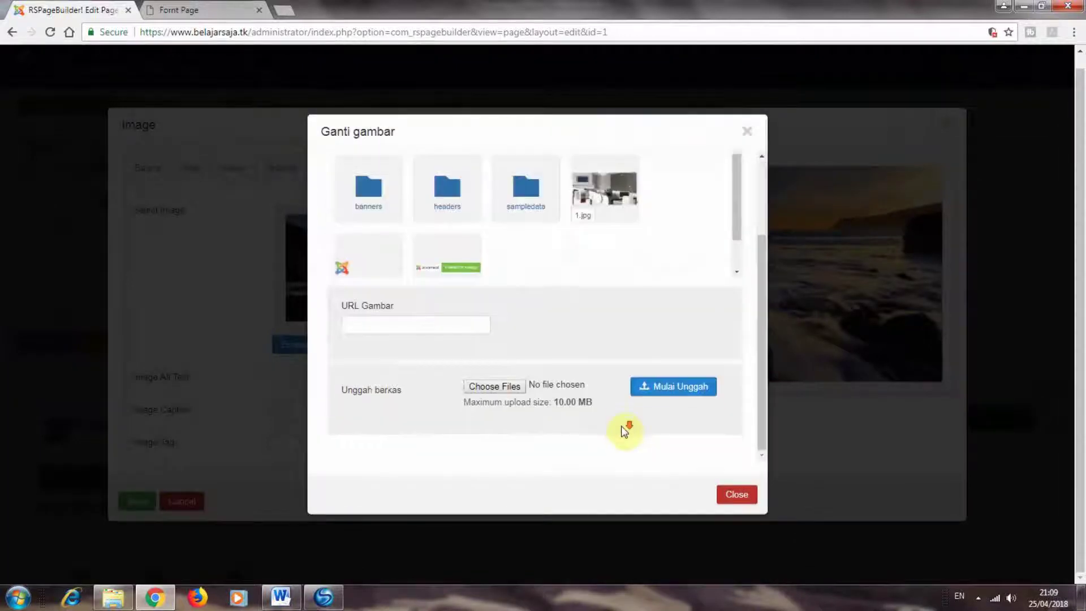
click(495, 389)
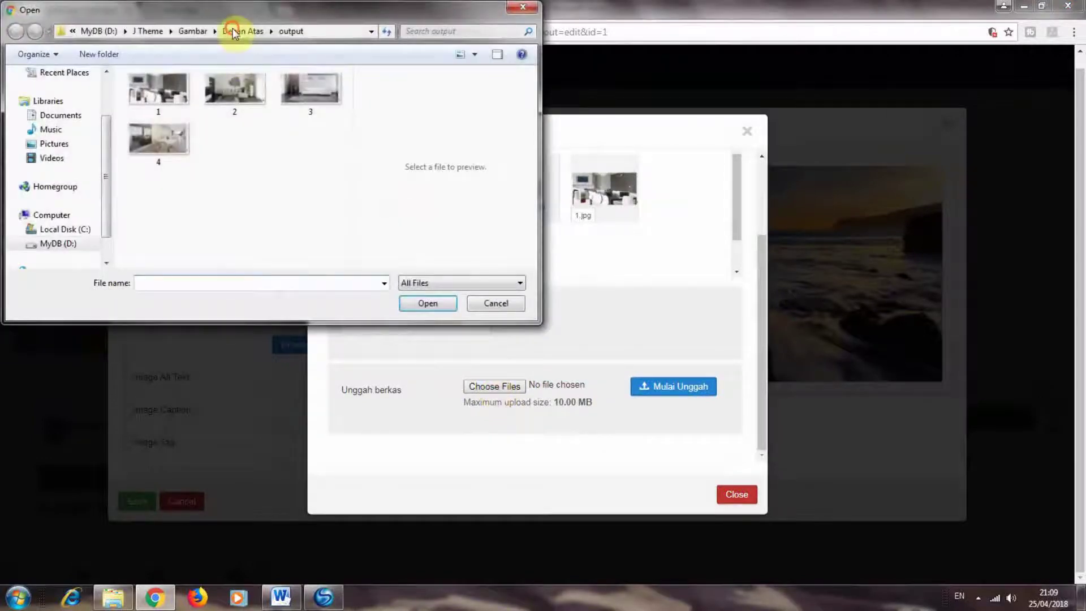
click(249, 30)
click(230, 124)
click(301, 126)
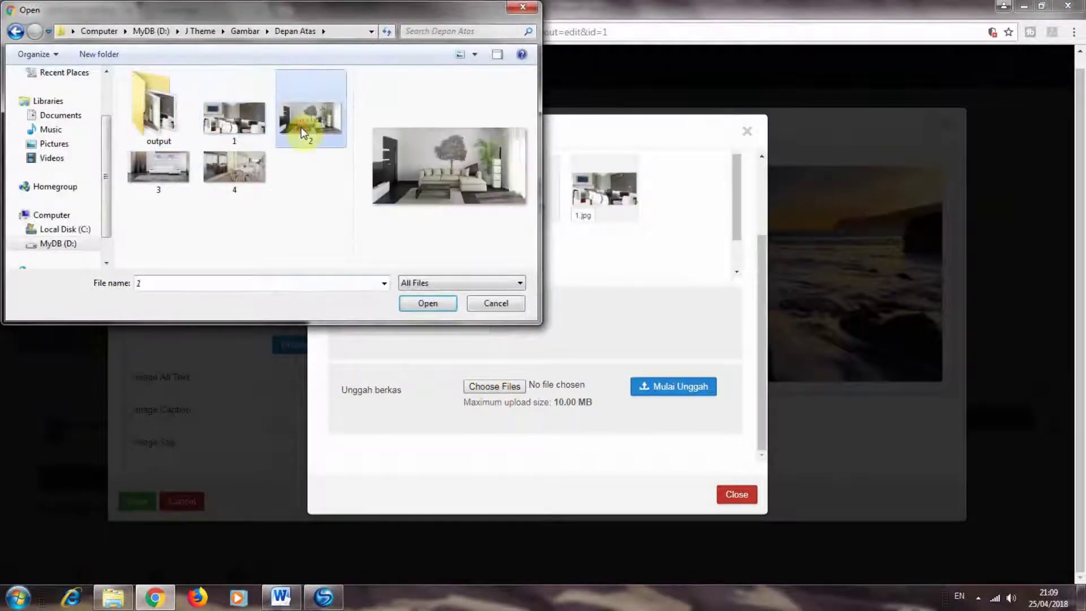
double_click(301, 127)
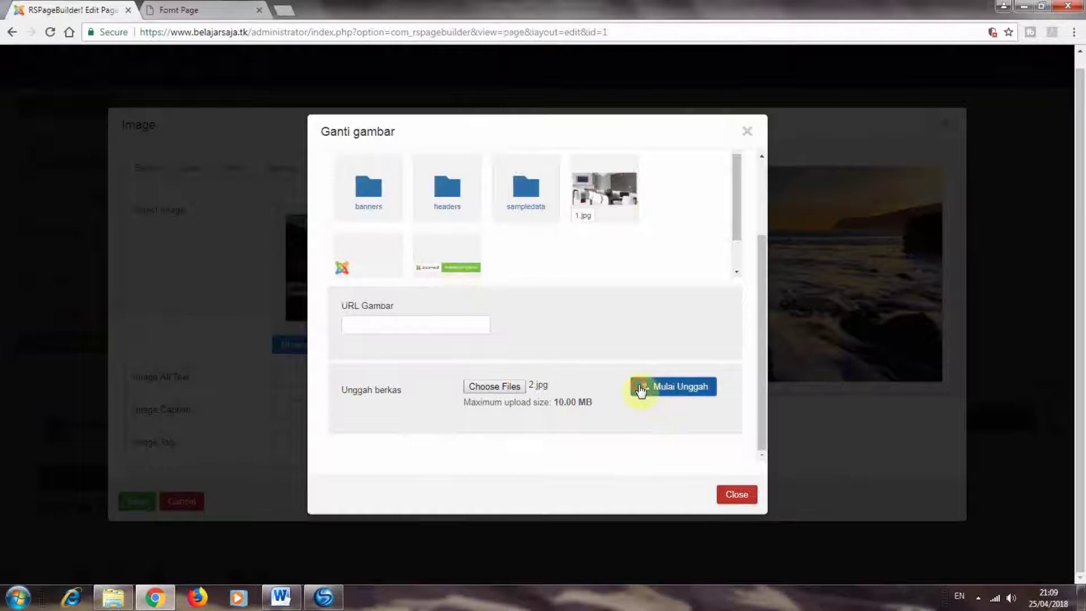
click(640, 387)
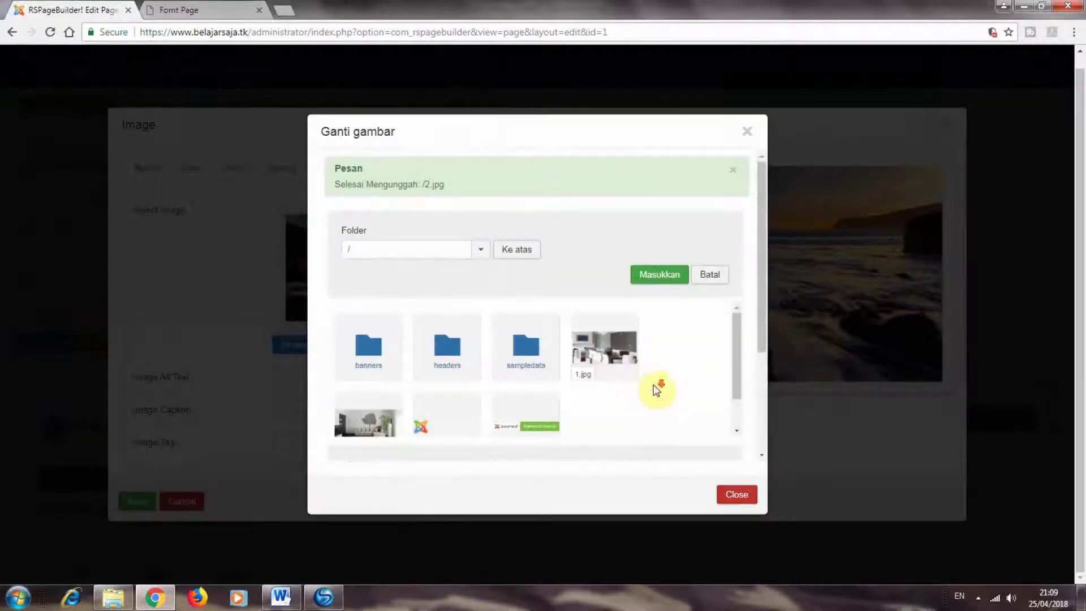
- Insert 2.jpg as the middle column's Image element picture and save the element
scroll(656, 389, down, 1)
click(362, 398)
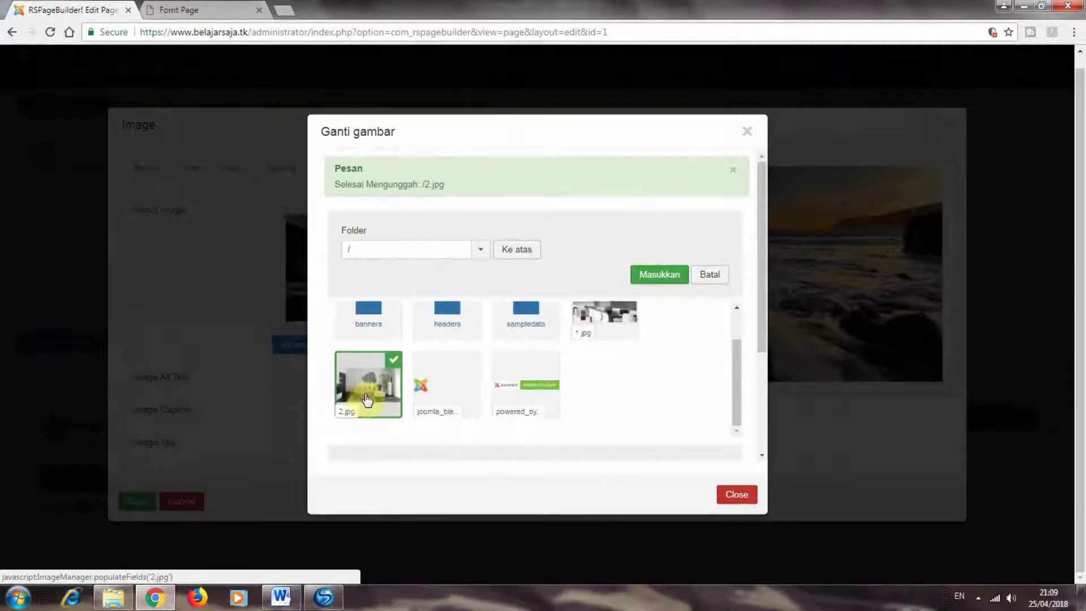
drag(767, 379, 764, 473)
drag(766, 320, 769, 233)
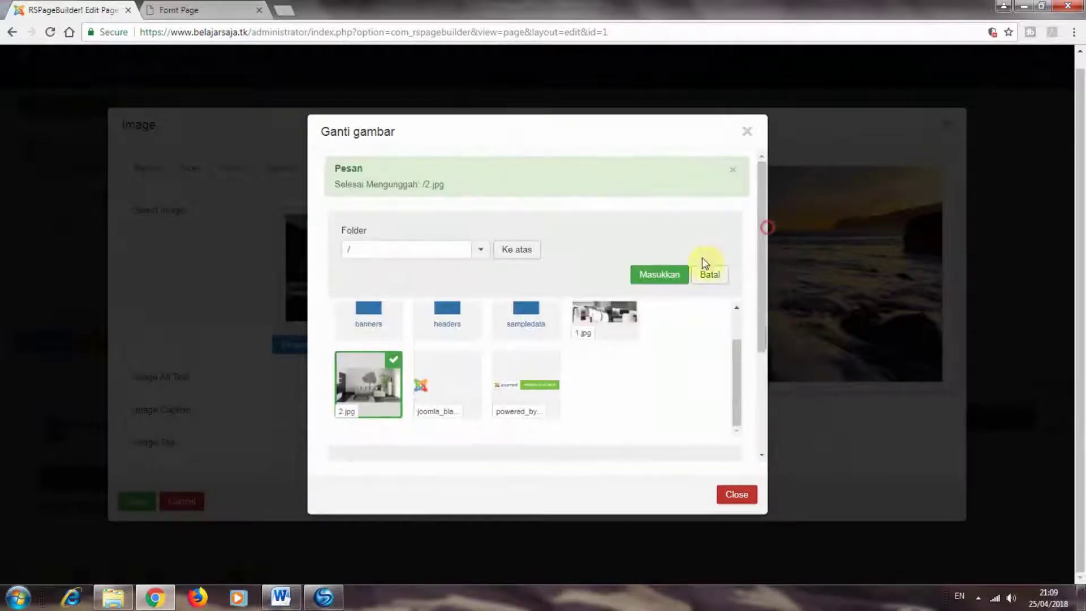
click(662, 276)
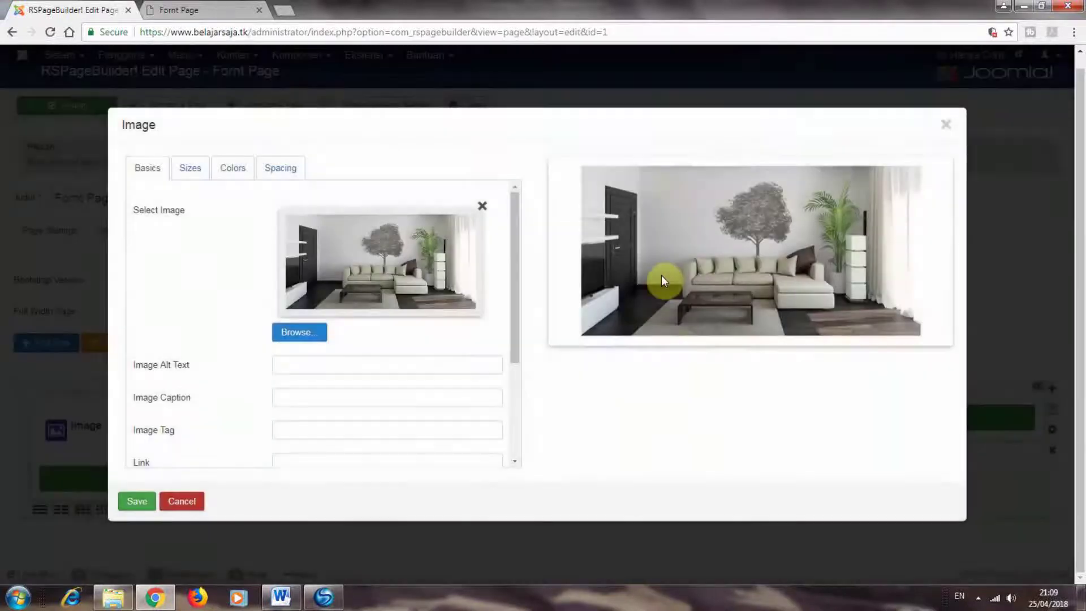
click(139, 502)
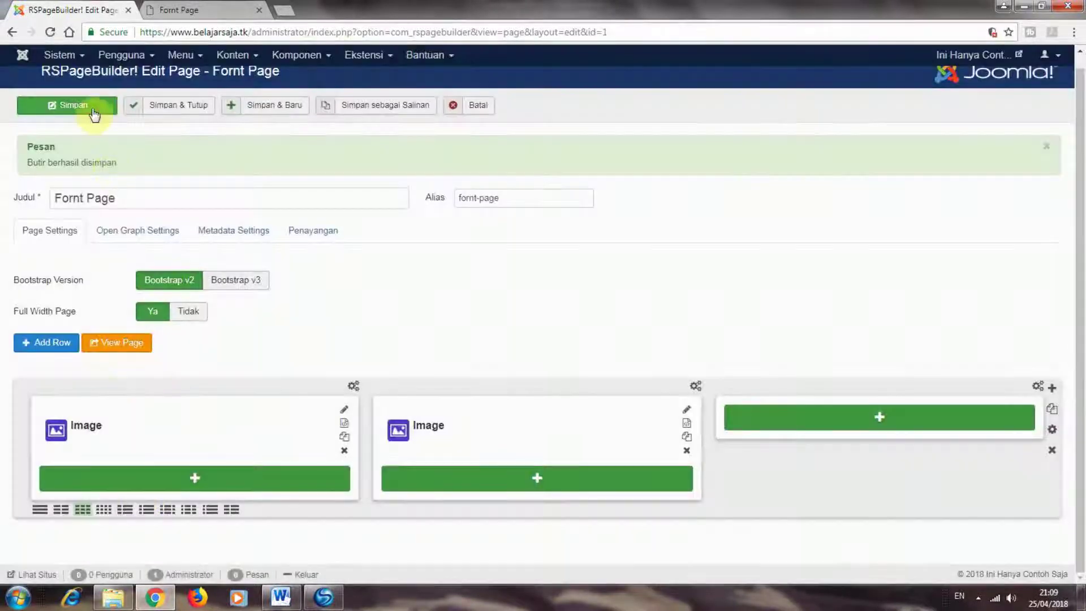
- Save the page, check both pictures on the live site, and return to the page editor
click(93, 112)
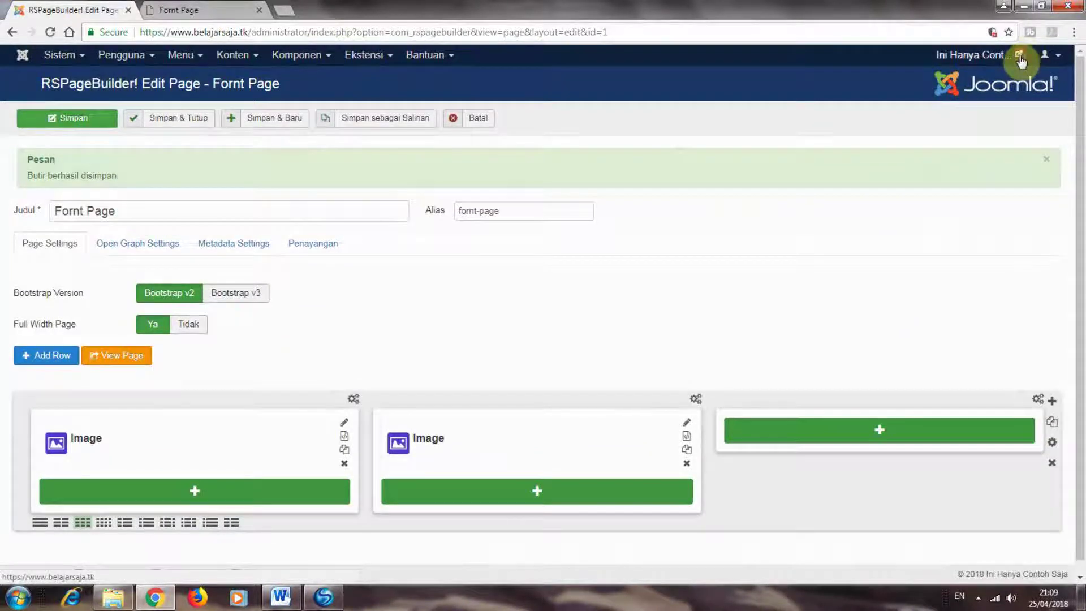
click(1020, 57)
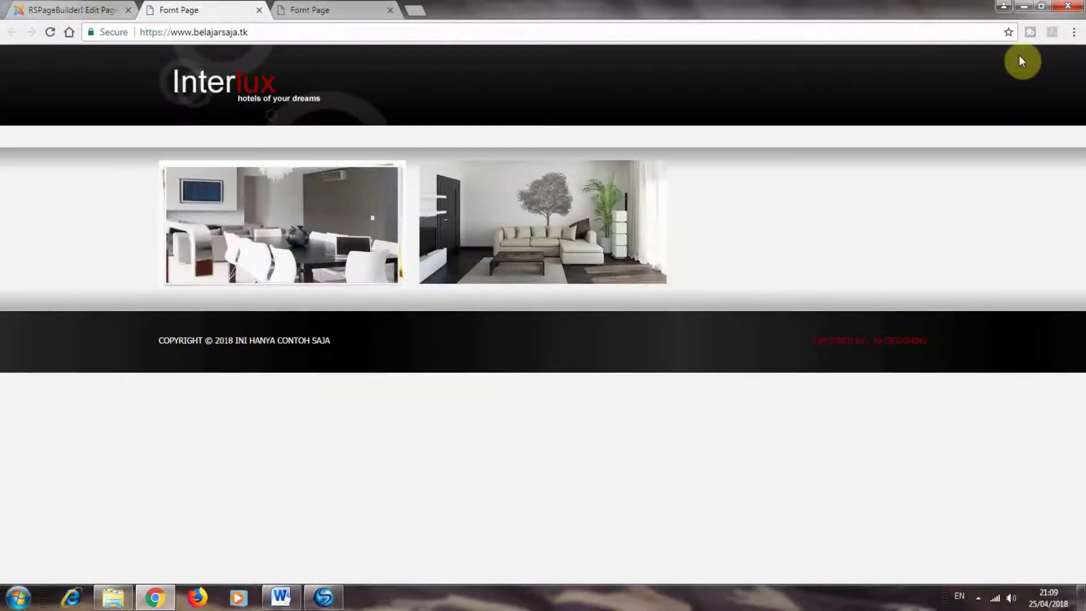
click(97, 9)
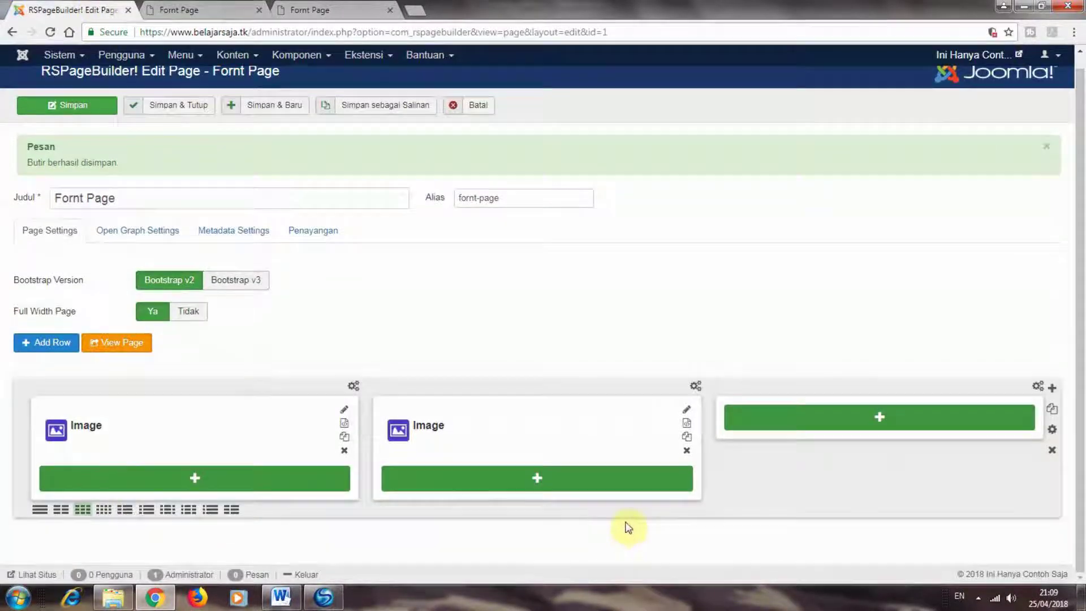
- Remove the Image element from the first column and add a new Image element in its place
click(345, 453)
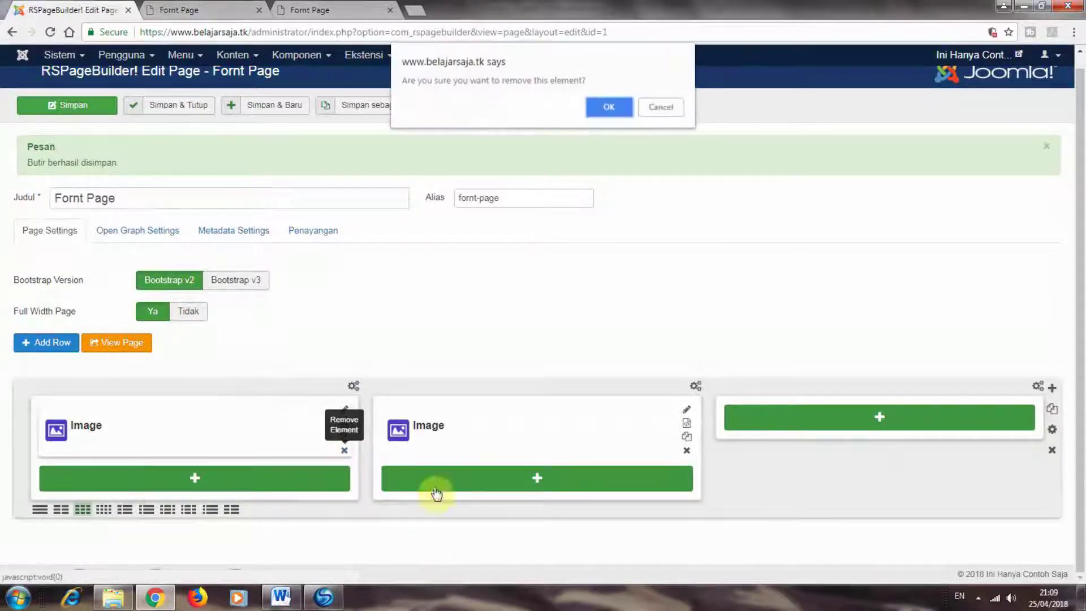
click(610, 105)
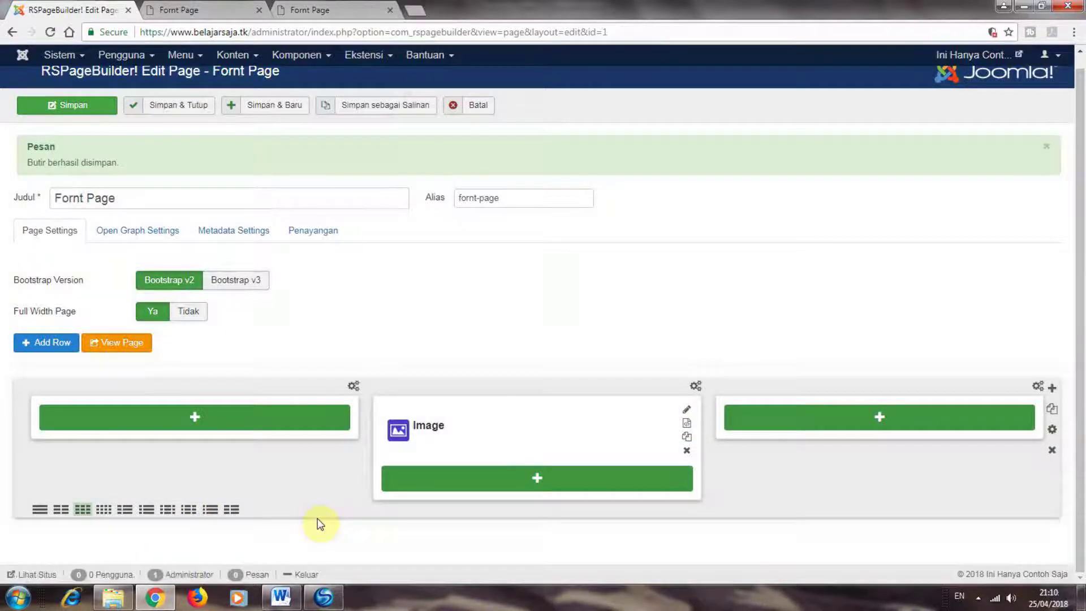
click(194, 421)
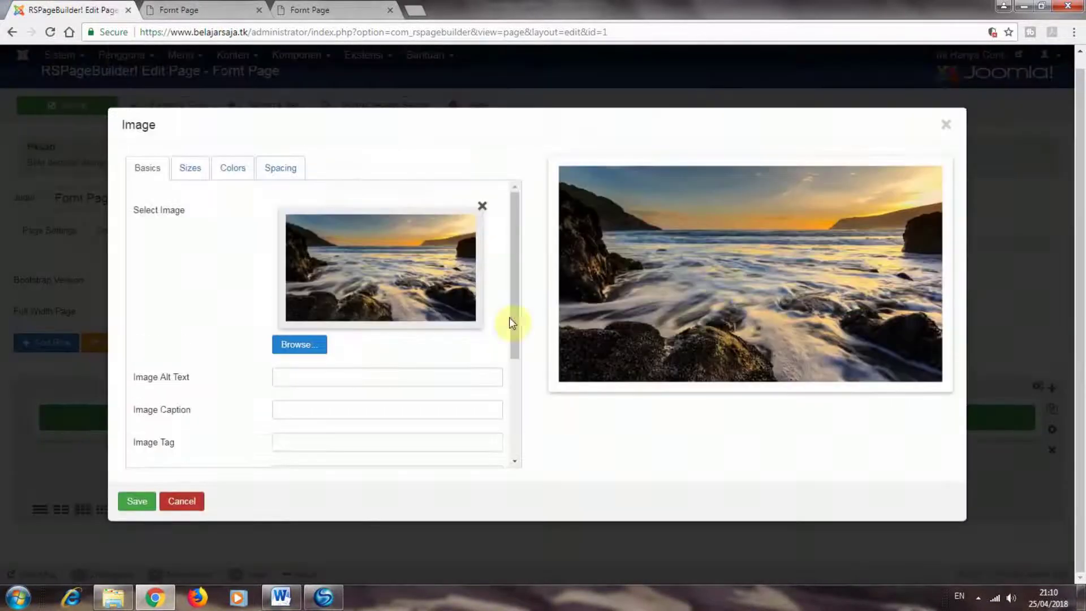
- Upload 4.jpg from the Depan Atas folder to the root image folder for the new Image element
click(293, 346)
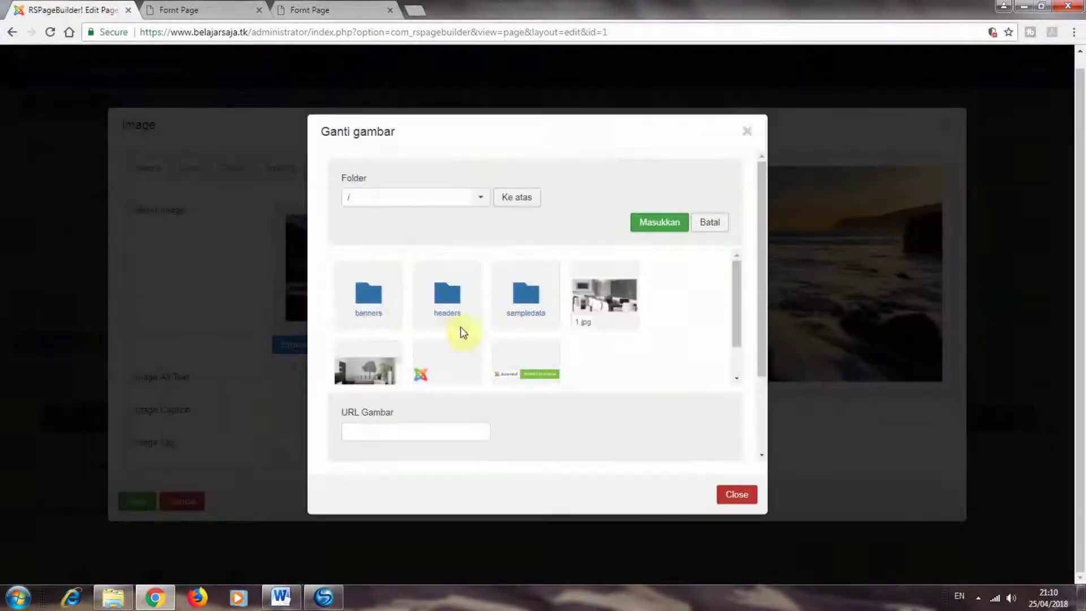
drag(764, 310, 757, 443)
click(493, 386)
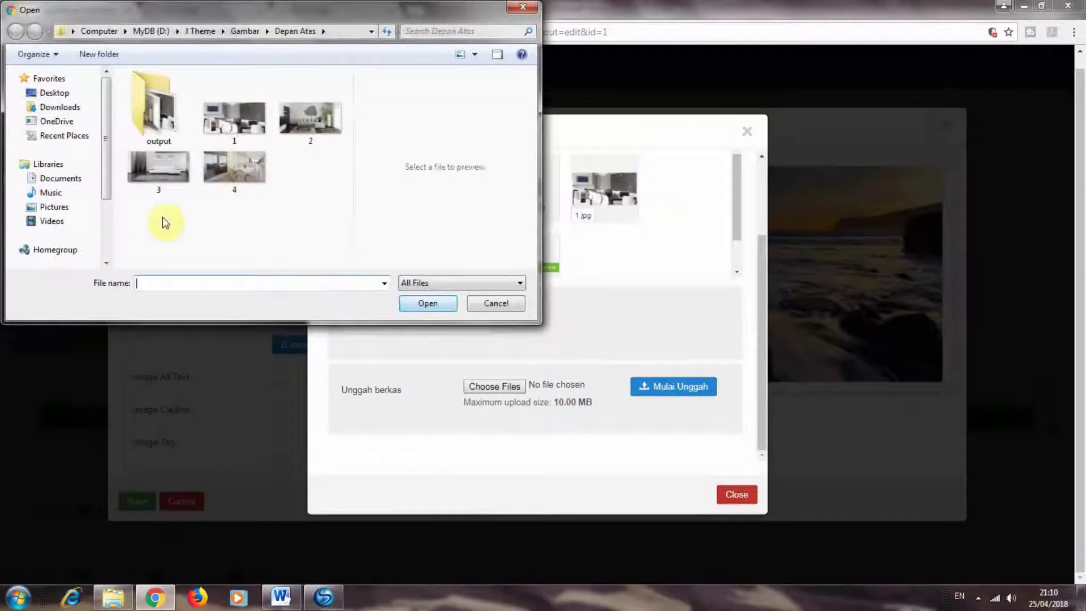
double_click(234, 170)
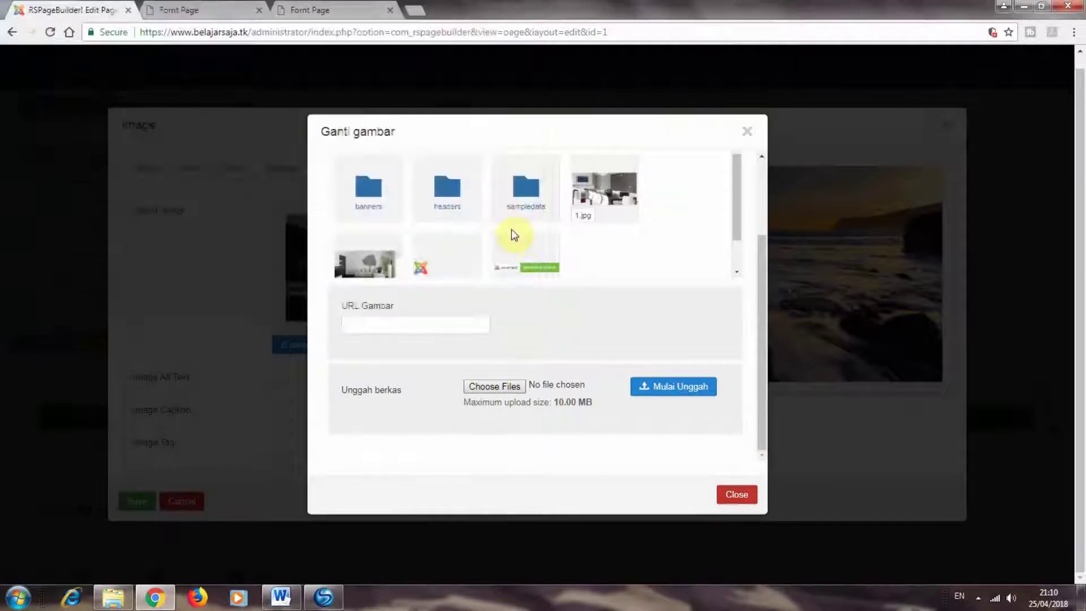
click(682, 394)
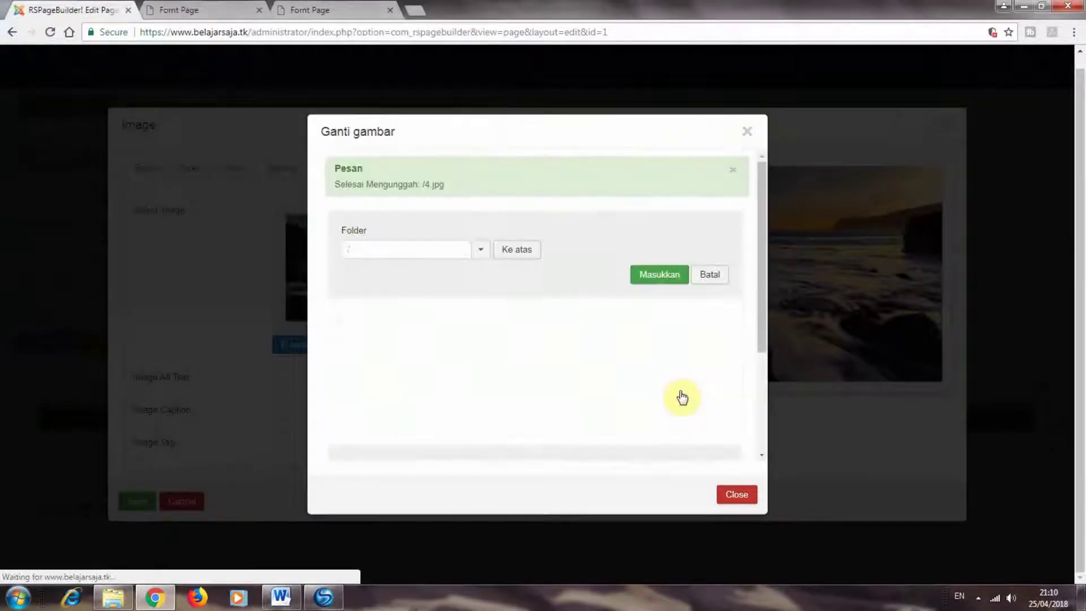
click(657, 277)
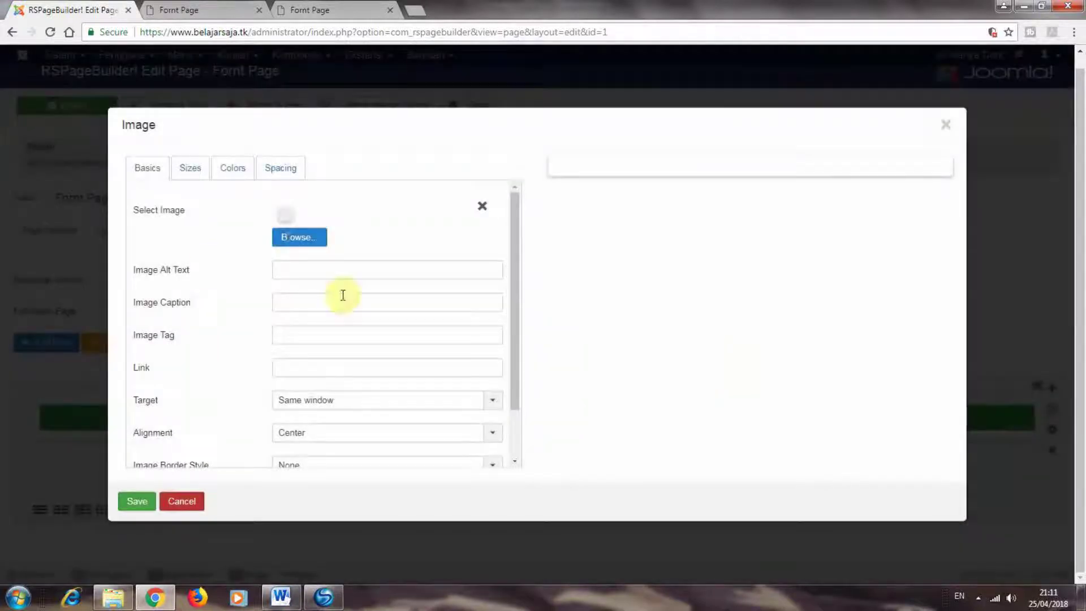
click(300, 243)
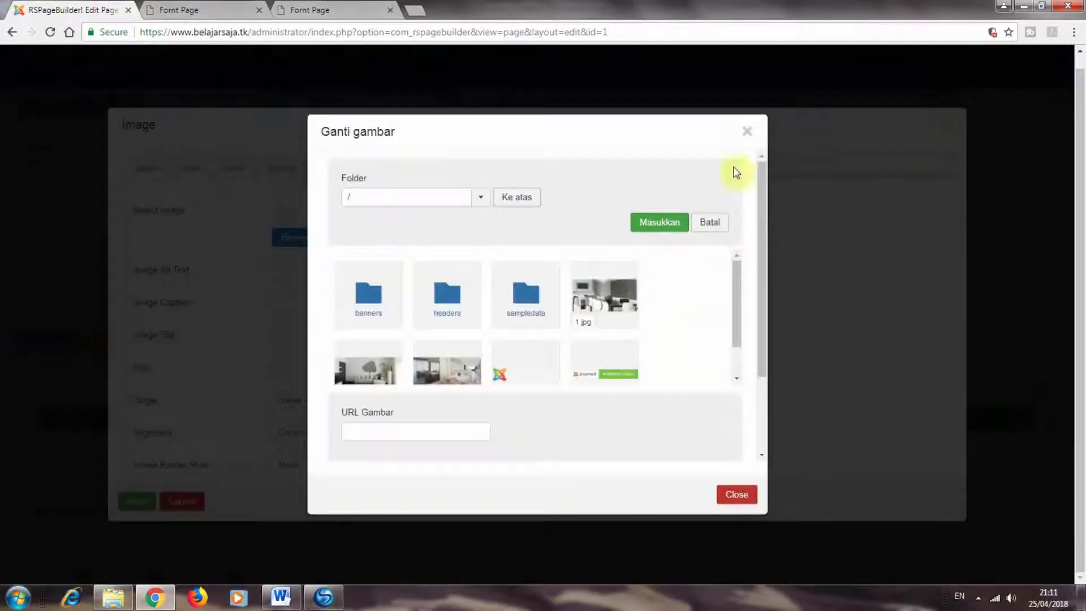
click(716, 224)
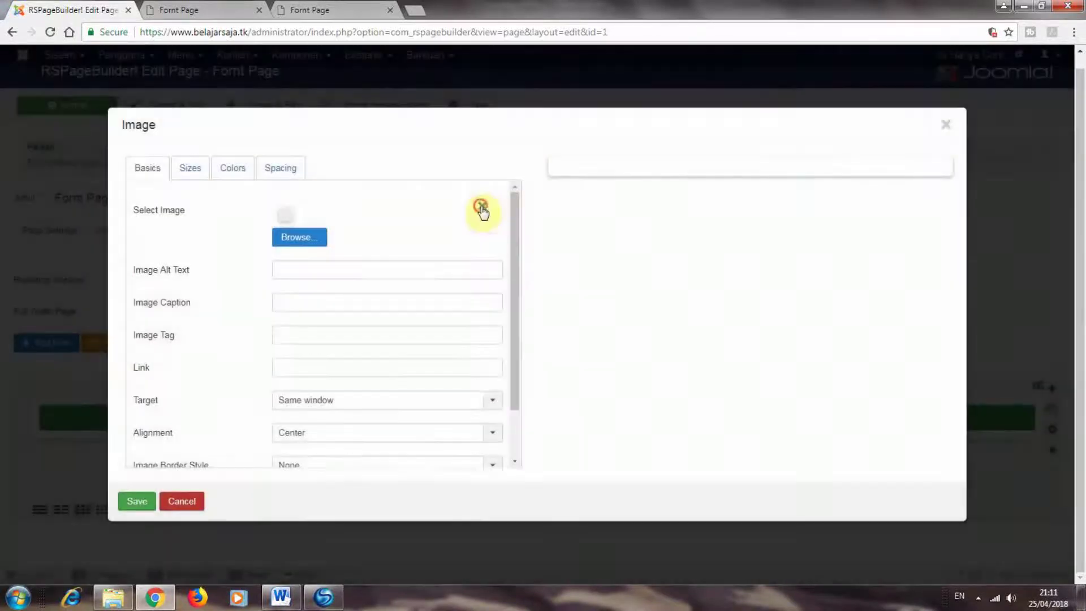
- Insert 4.jpg as the first column's Image element picture and save the element
click(300, 212)
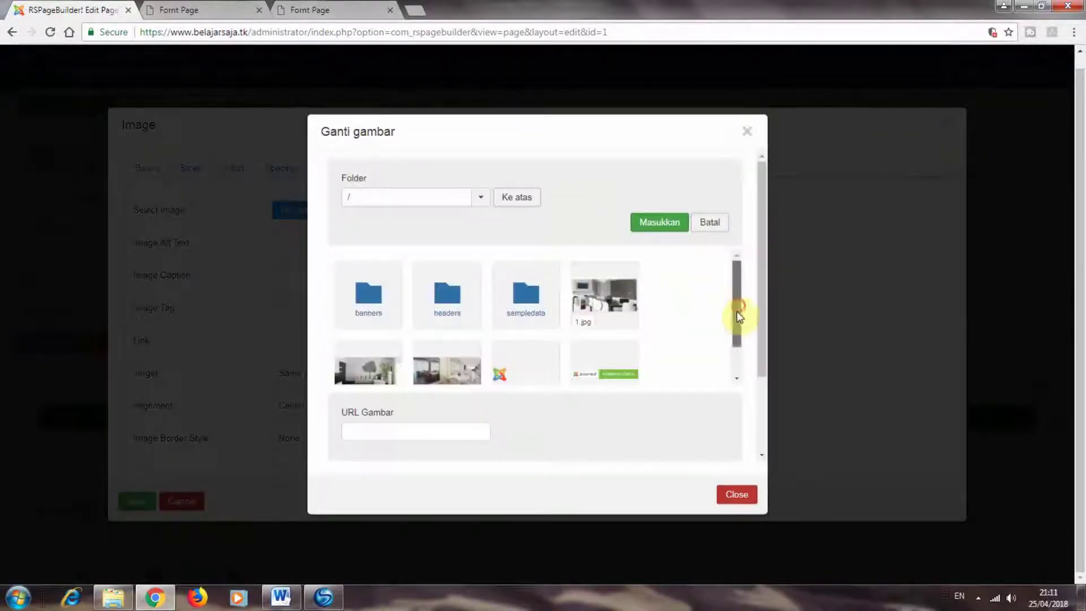
drag(739, 311, 739, 351)
click(447, 339)
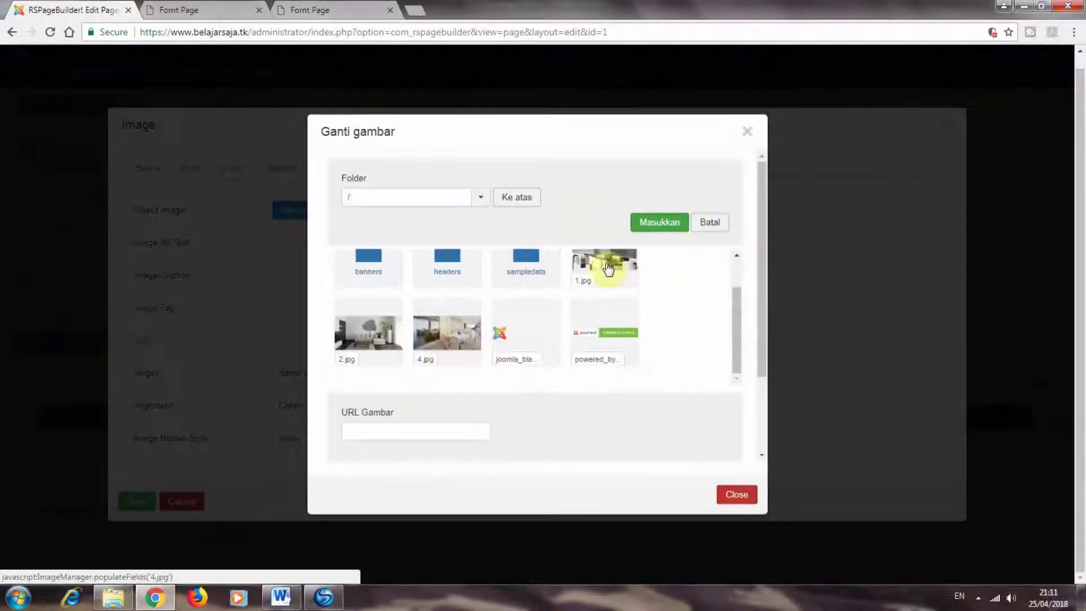
click(647, 235)
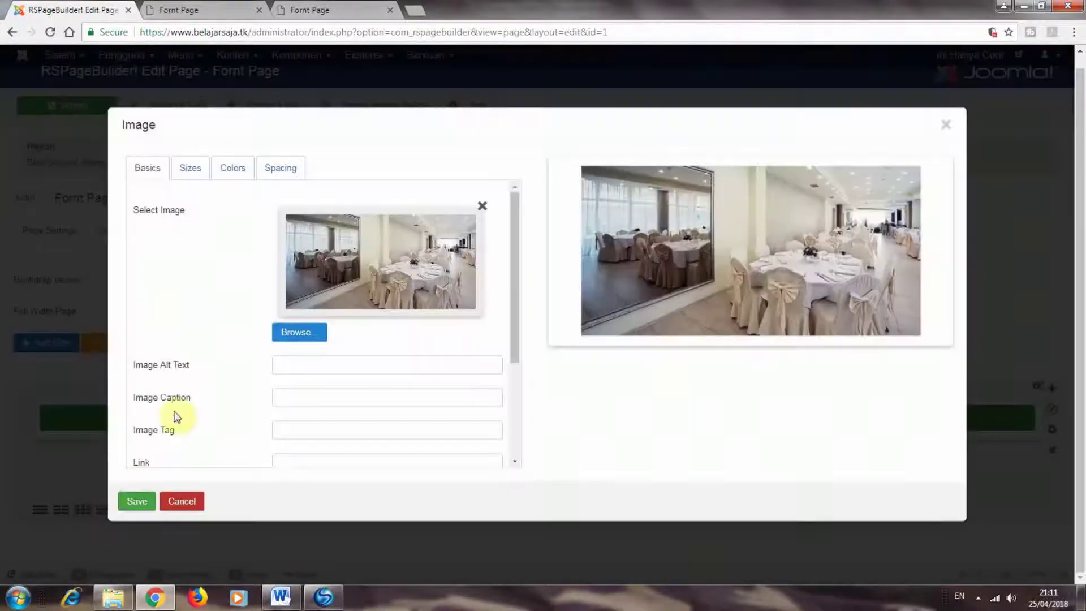
click(137, 501)
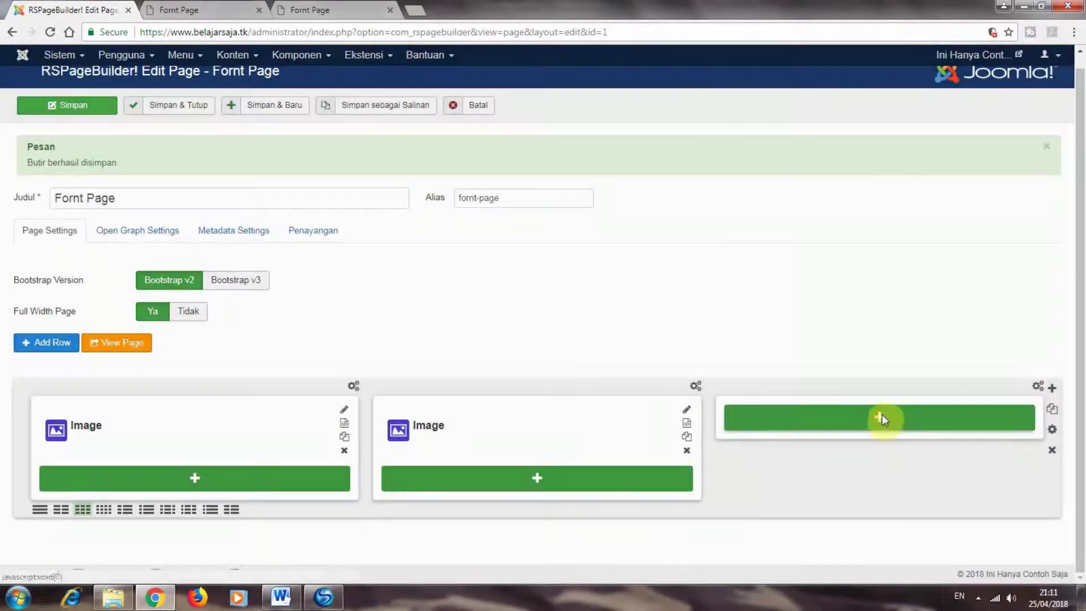
- Add an Image element to the third column and upload 3.jpg from the Depan Atas folder to the root image folder
click(882, 418)
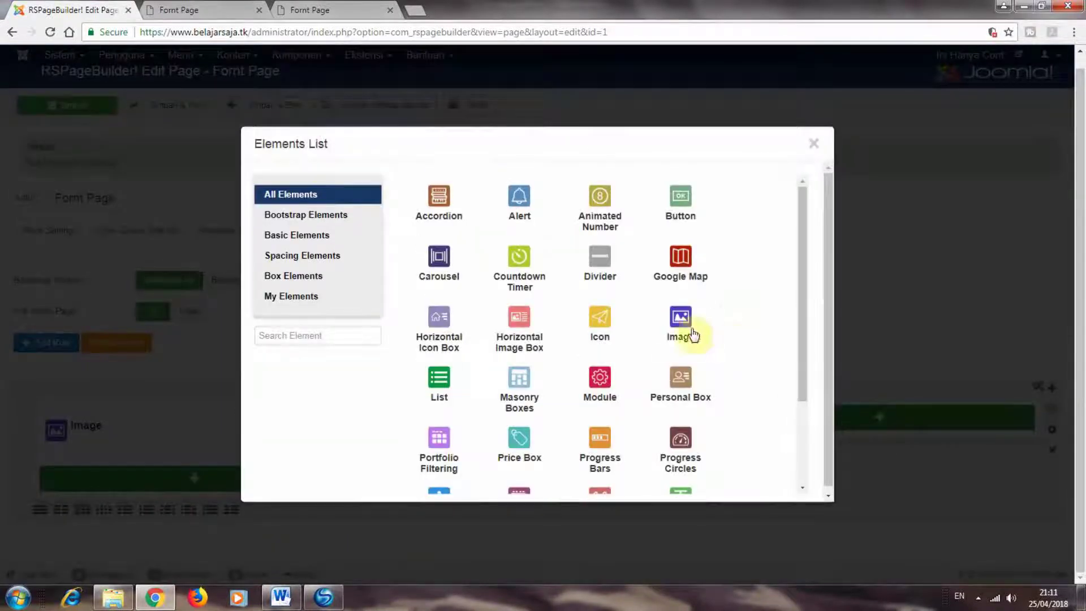
click(682, 326)
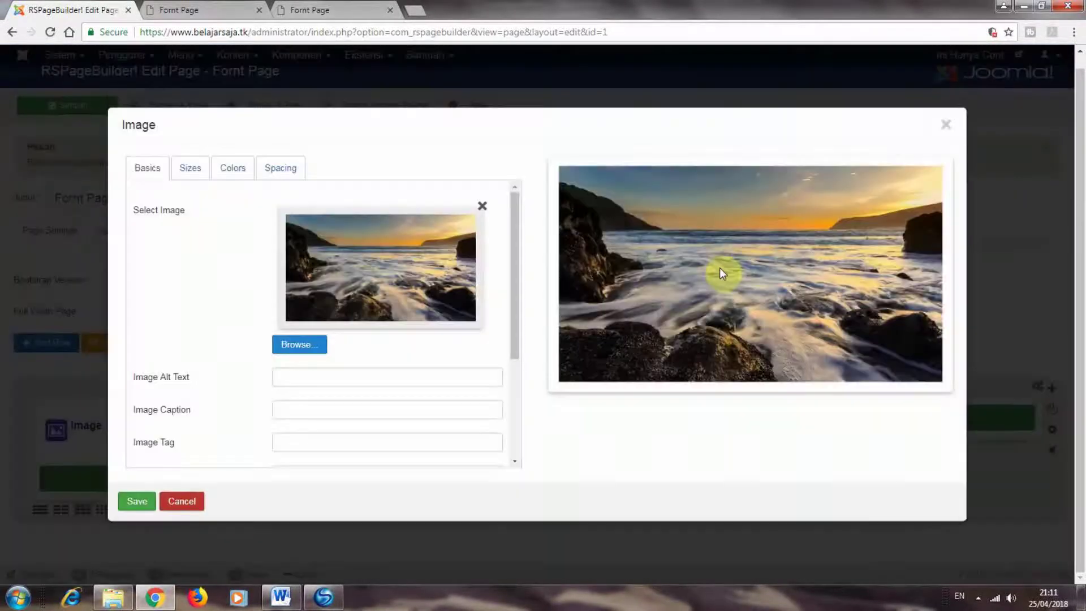
click(295, 347)
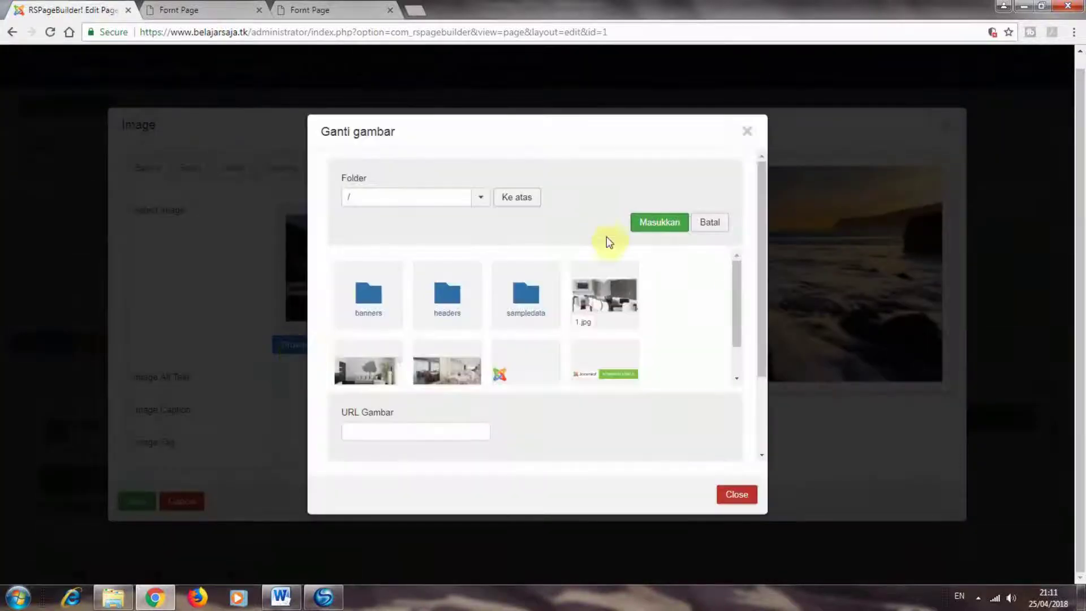
drag(761, 359, 766, 444)
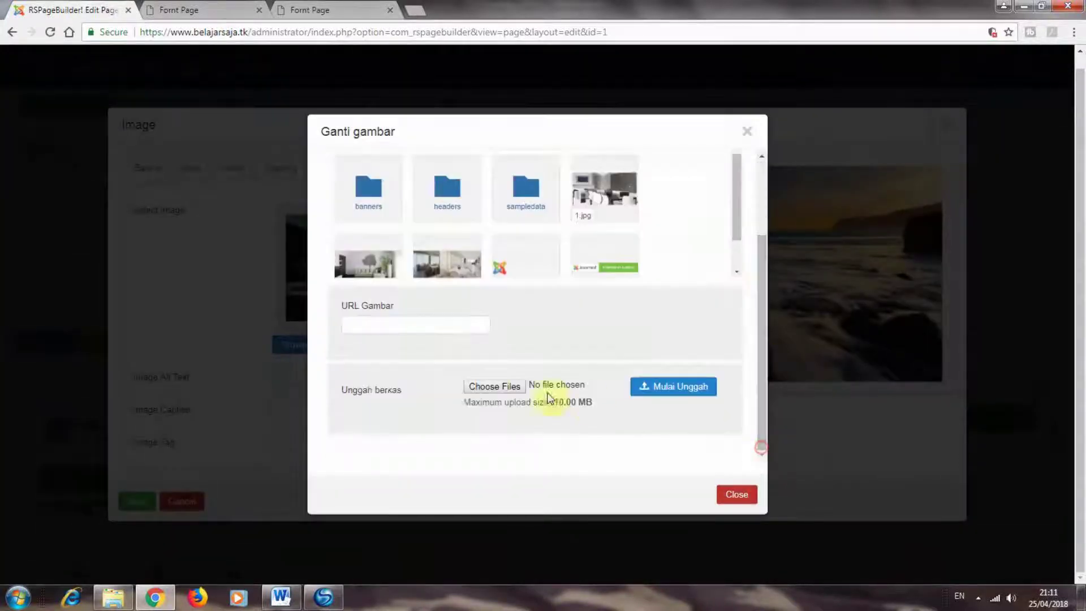
click(505, 386)
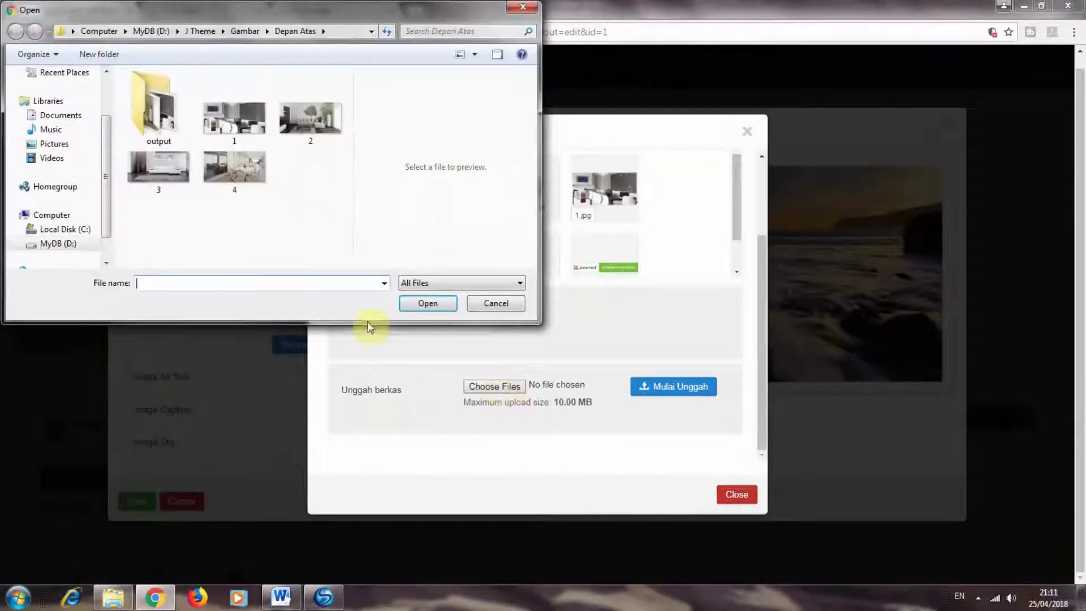
double_click(164, 178)
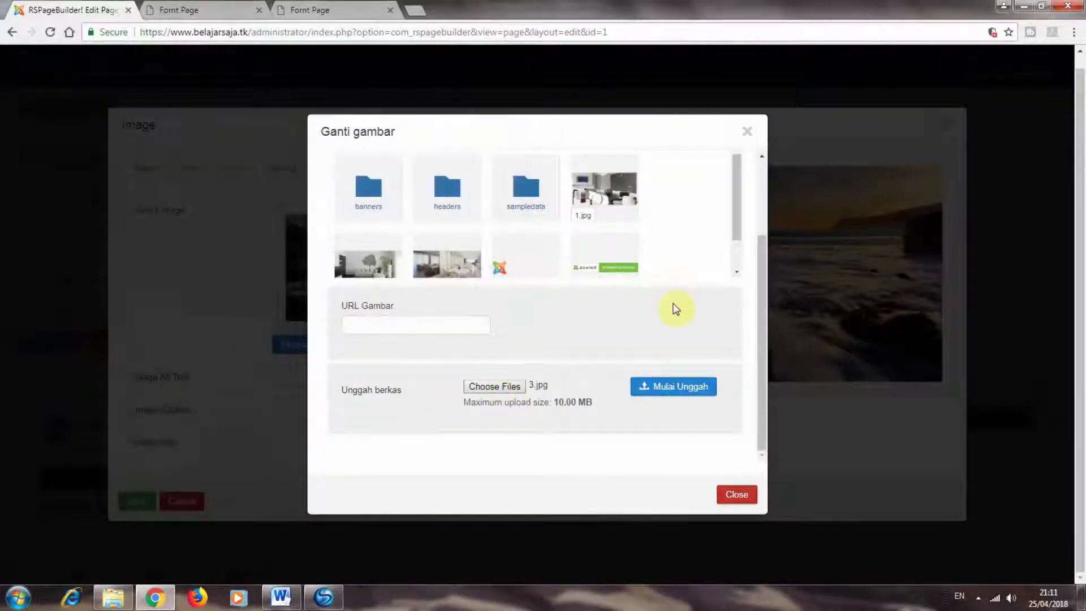
click(682, 386)
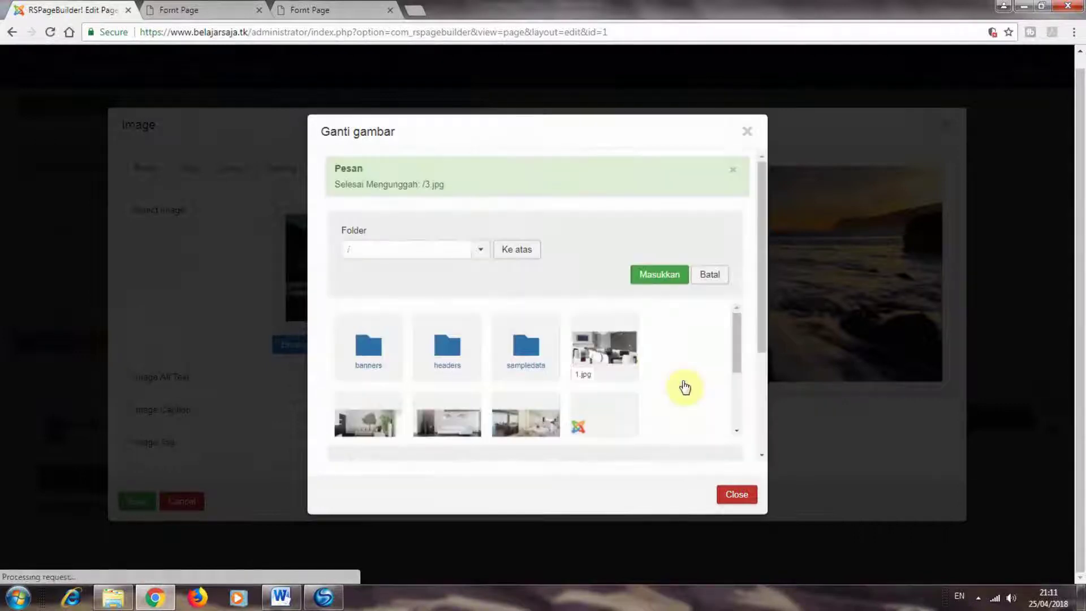
- Insert 3.jpg as the third column's Image element picture and save the element
drag(739, 355, 747, 402)
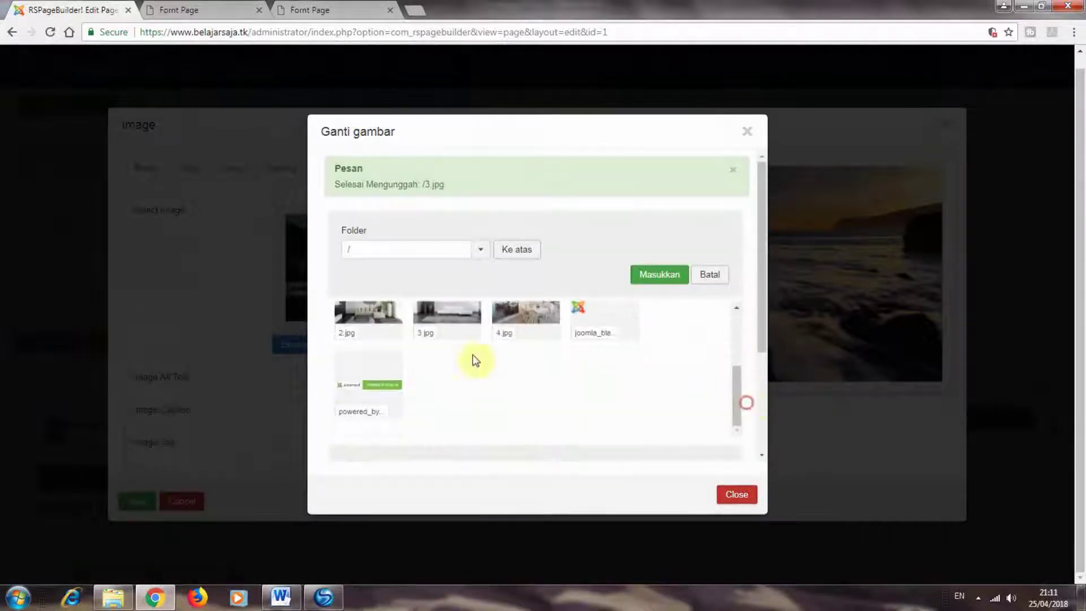
click(455, 337)
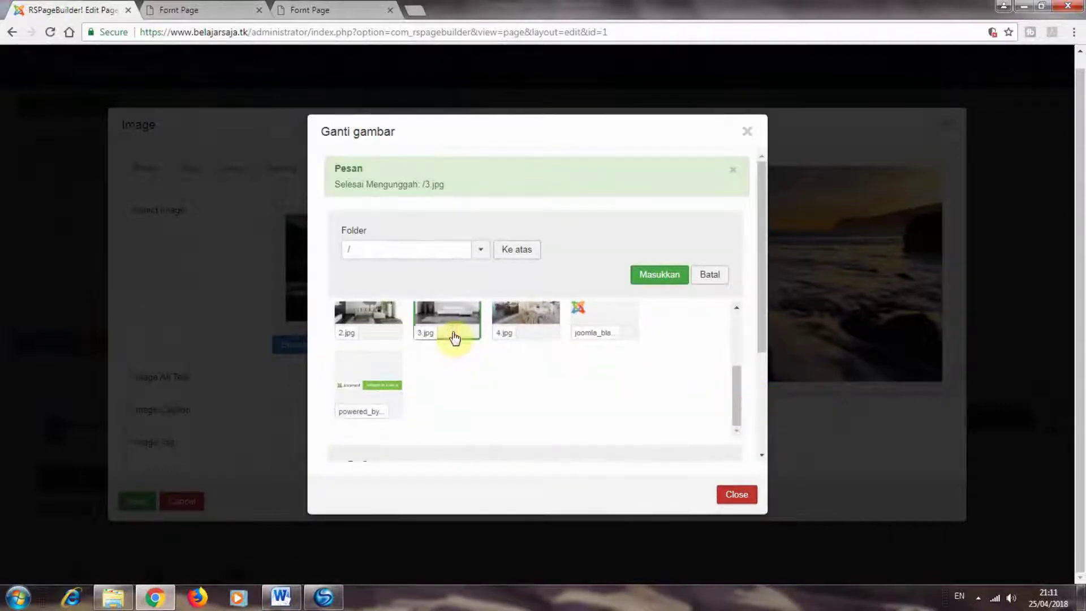
click(667, 272)
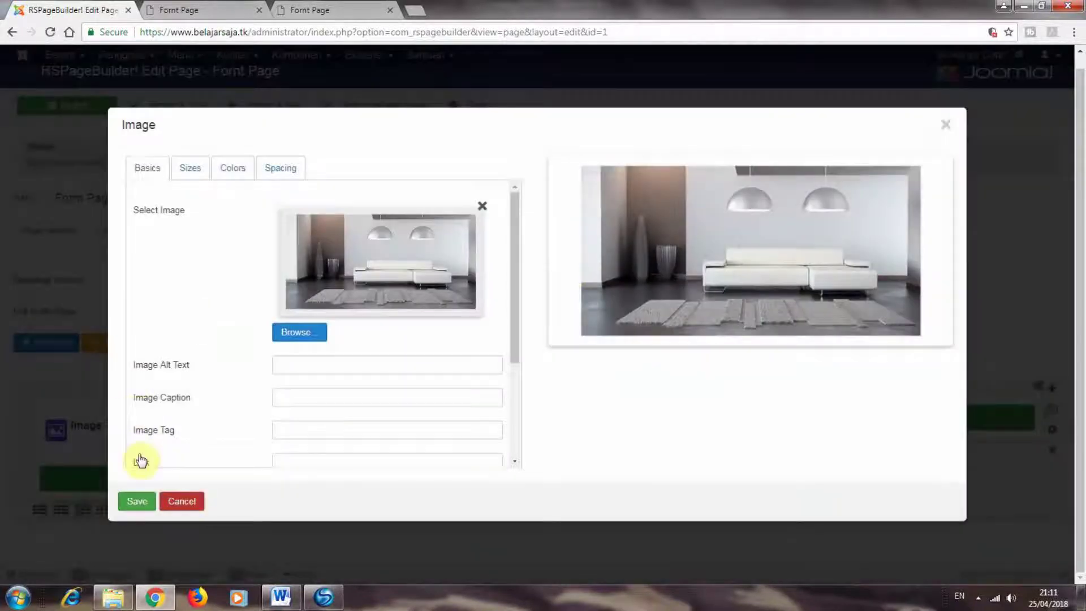
click(136, 502)
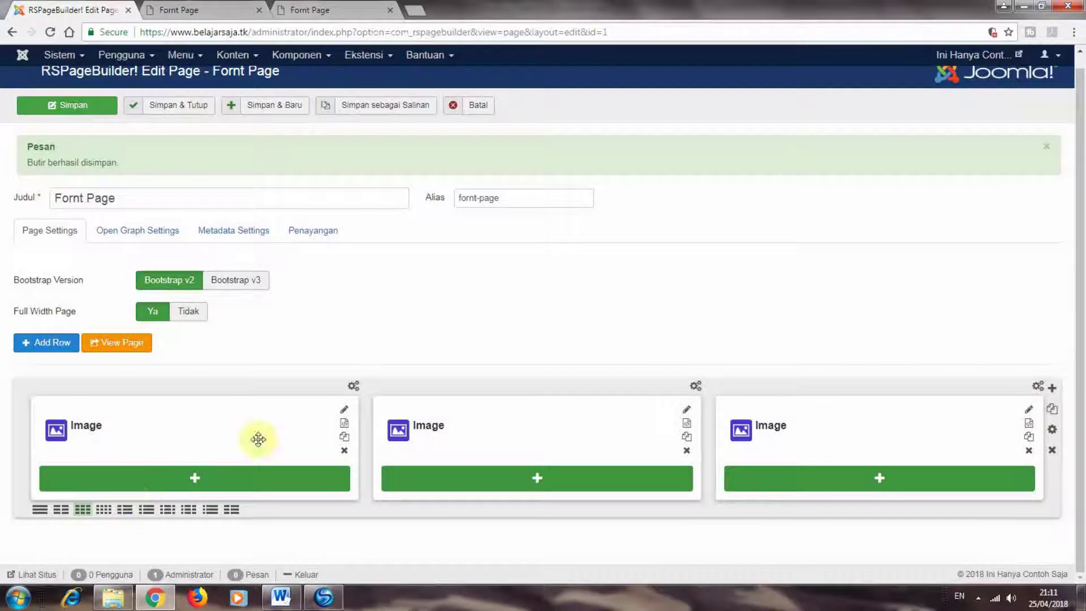
- Save the page, check the three pictures on the live site, and return to the page editor
click(86, 109)
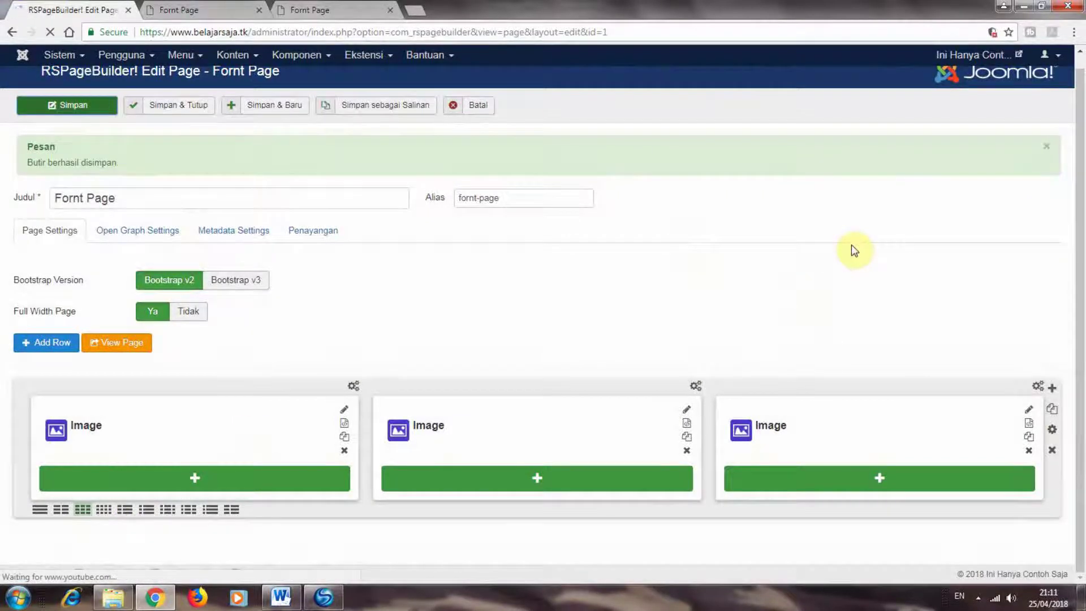
click(1024, 56)
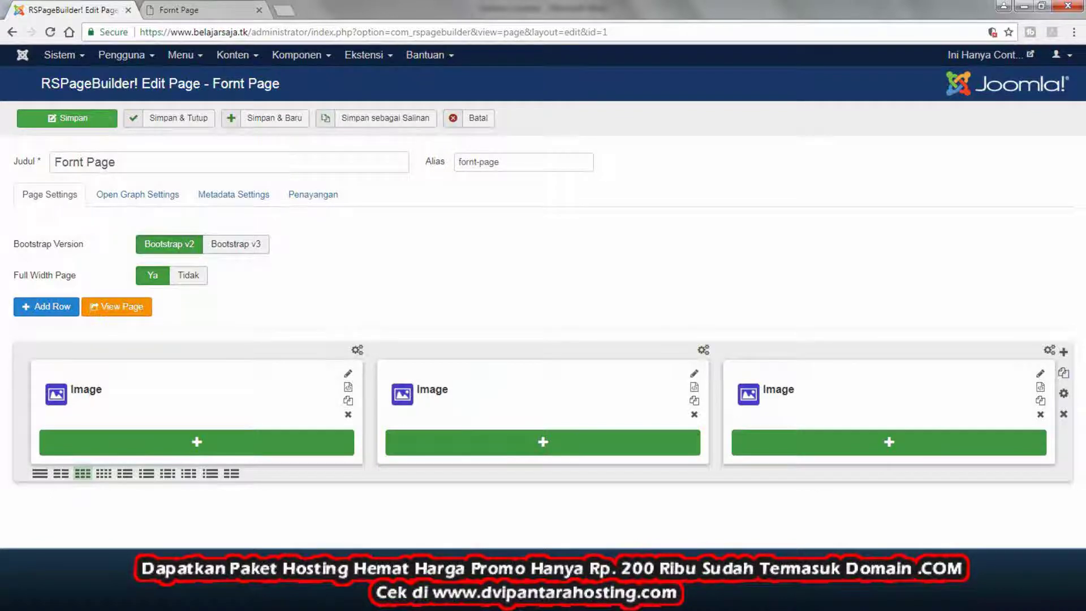
click(196, 4)
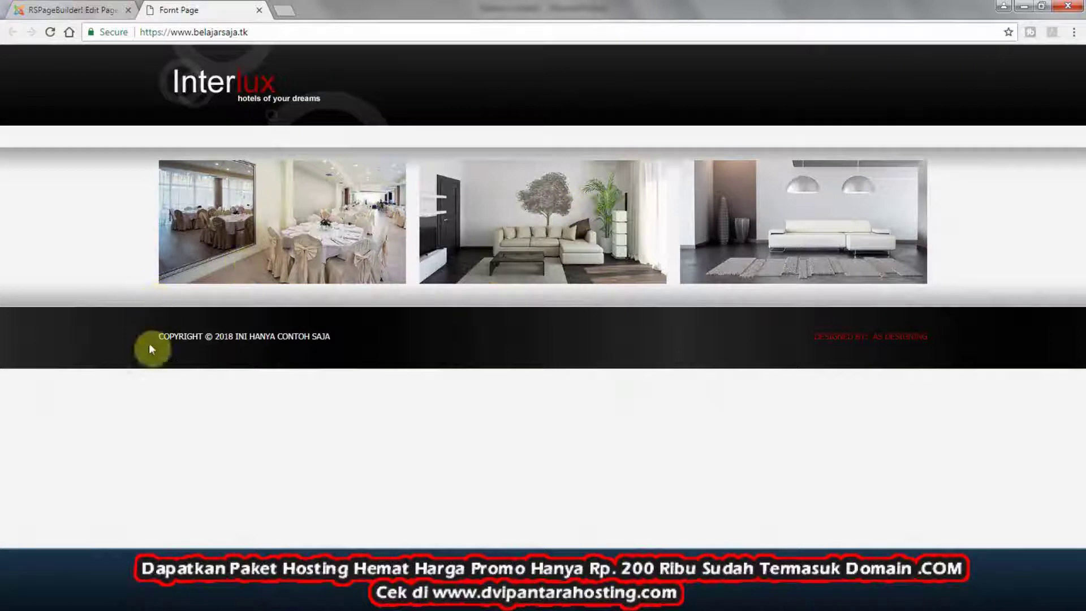
click(82, 9)
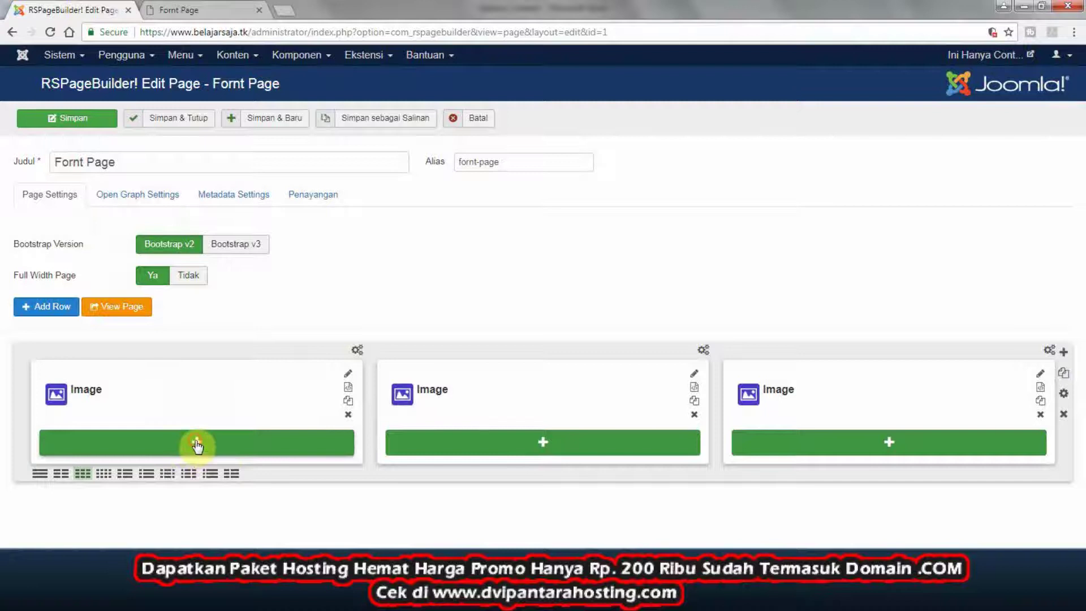
- Add a Text Block element below the picture in the first column and look over its basic settings
click(196, 445)
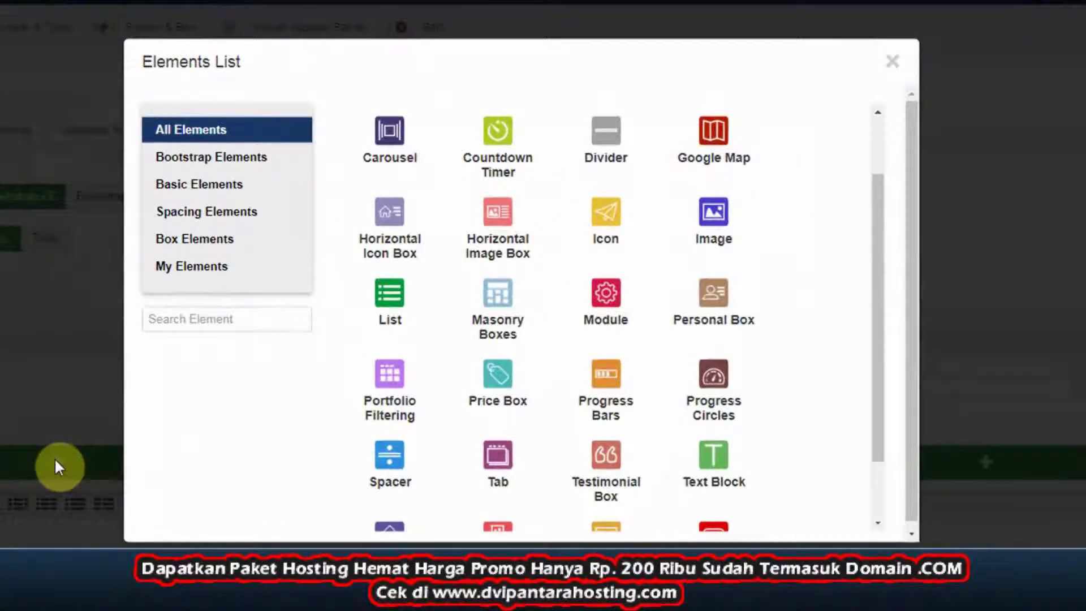
scroll(874, 389, down, 1)
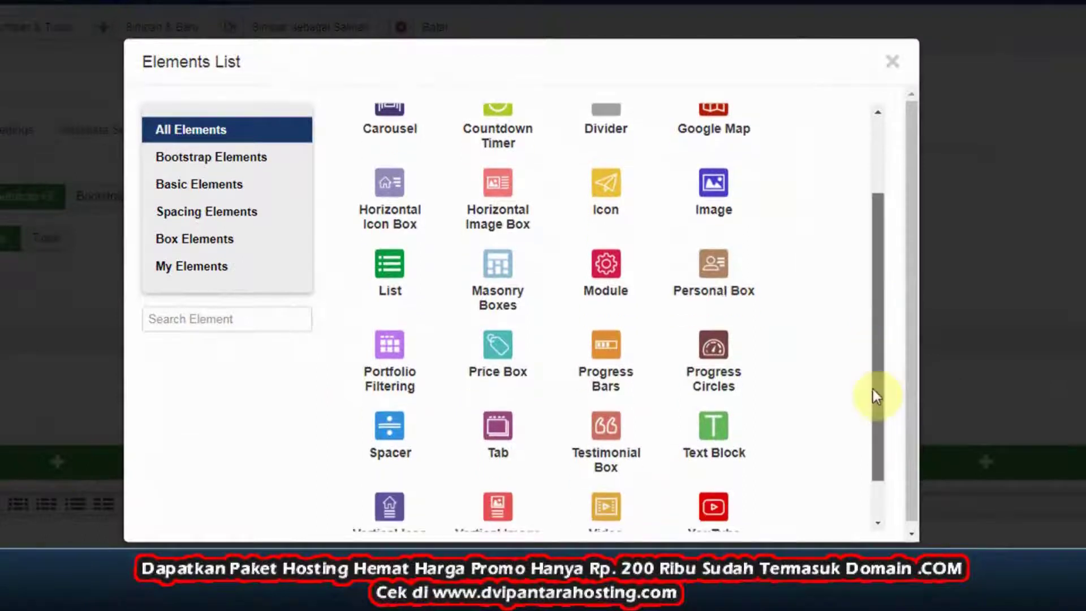
scroll(873, 396, down, 2)
click(713, 394)
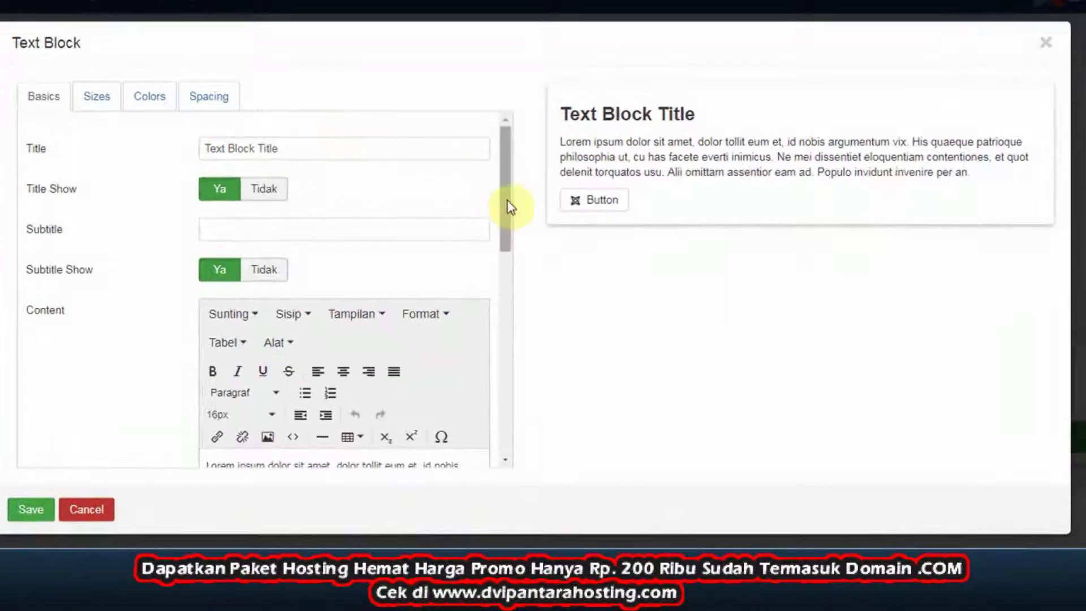
drag(512, 315, 512, 432)
drag(510, 237, 504, 134)
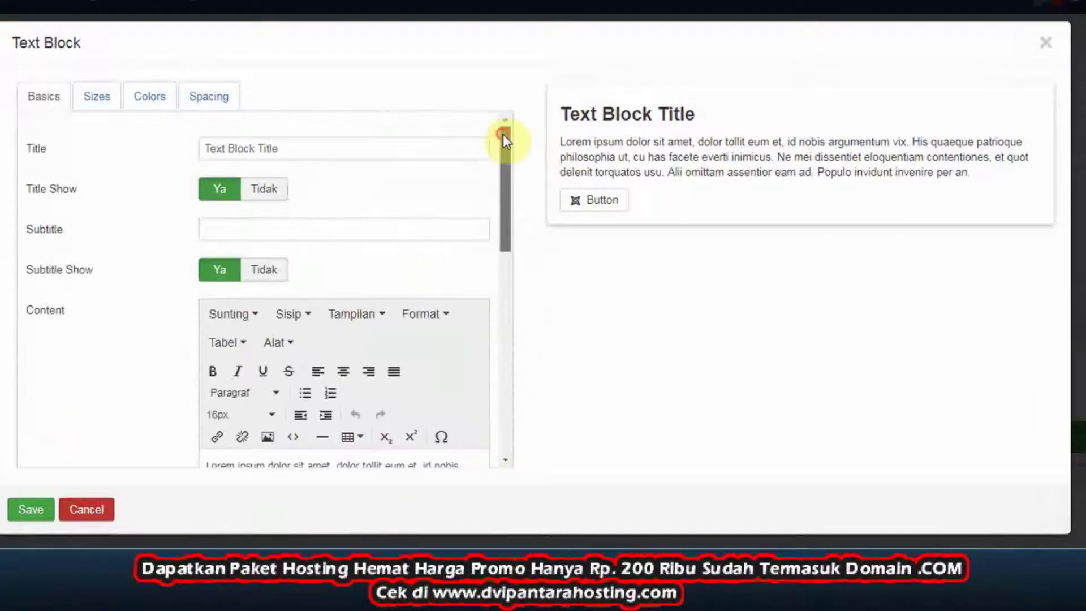
- Copy "Lorem ipsum dolor sit amet" from the Word document and set it as the Text Block's title
click(213, 148)
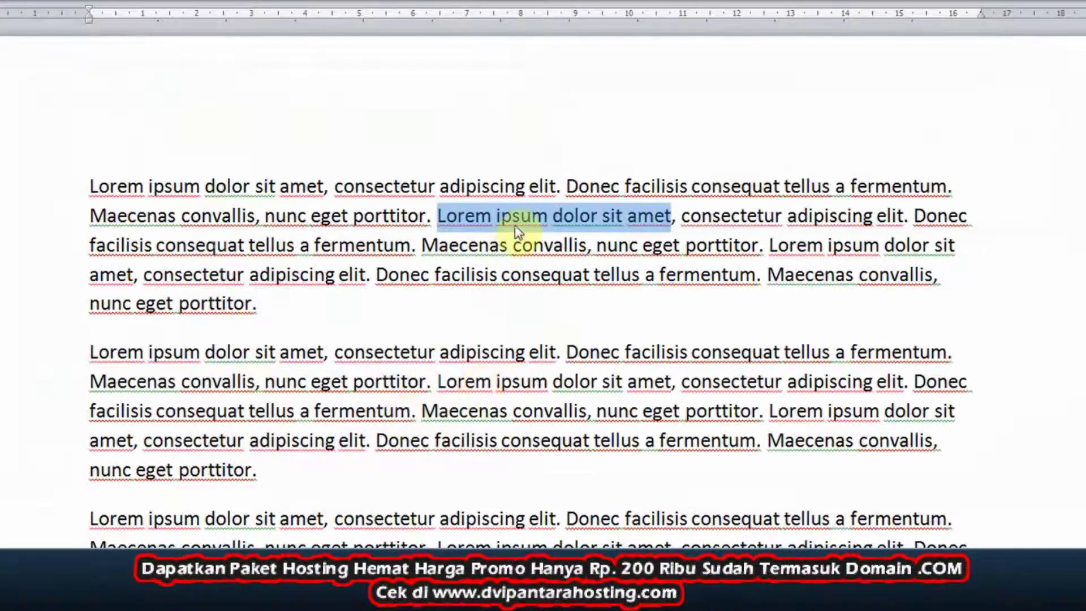
right_click(514, 225)
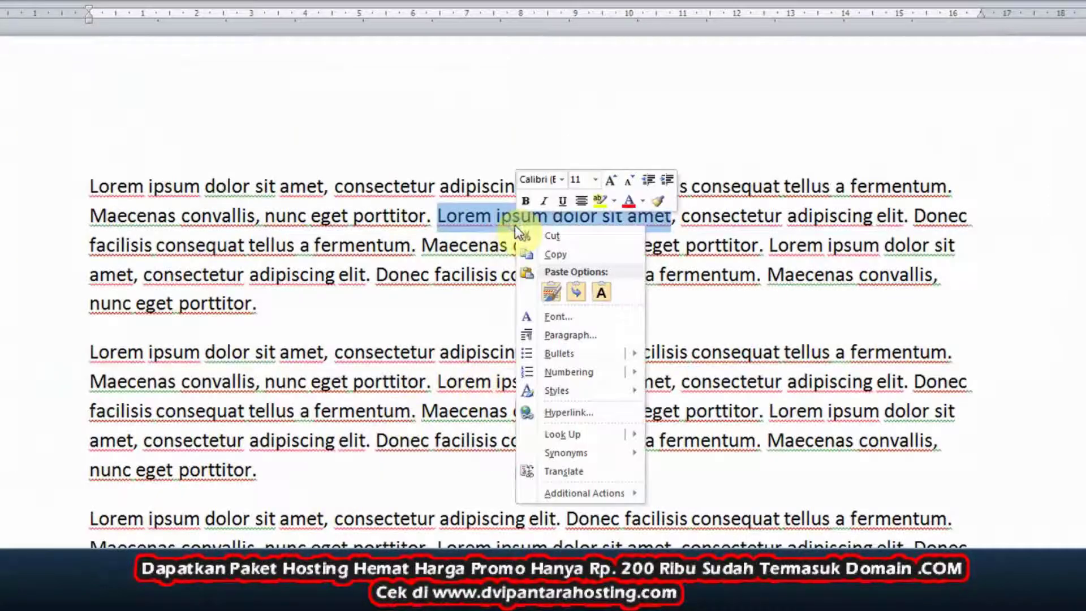
click(549, 257)
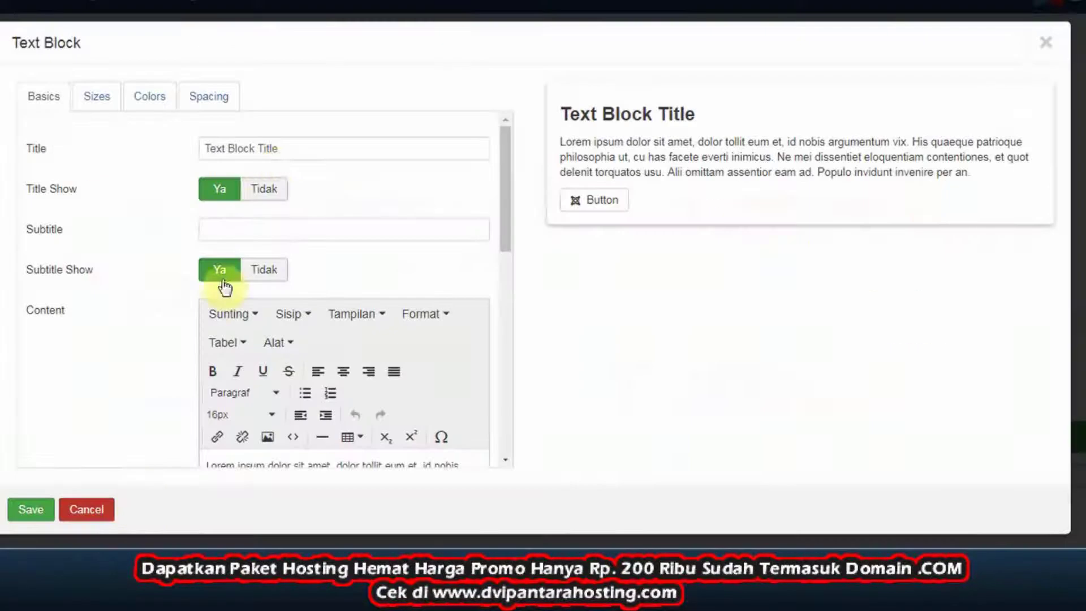
drag(290, 146, 152, 150)
key(ctrl+v)
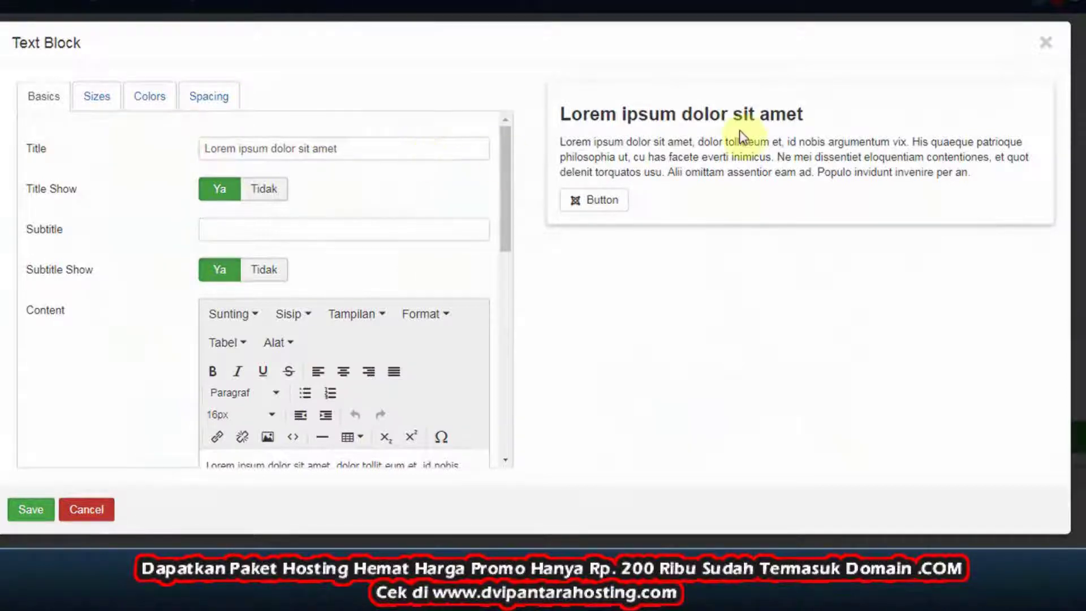
- Try switching Title Show and Subtitle Show to Tidak and back to Ya in the Text Block's settings
click(266, 192)
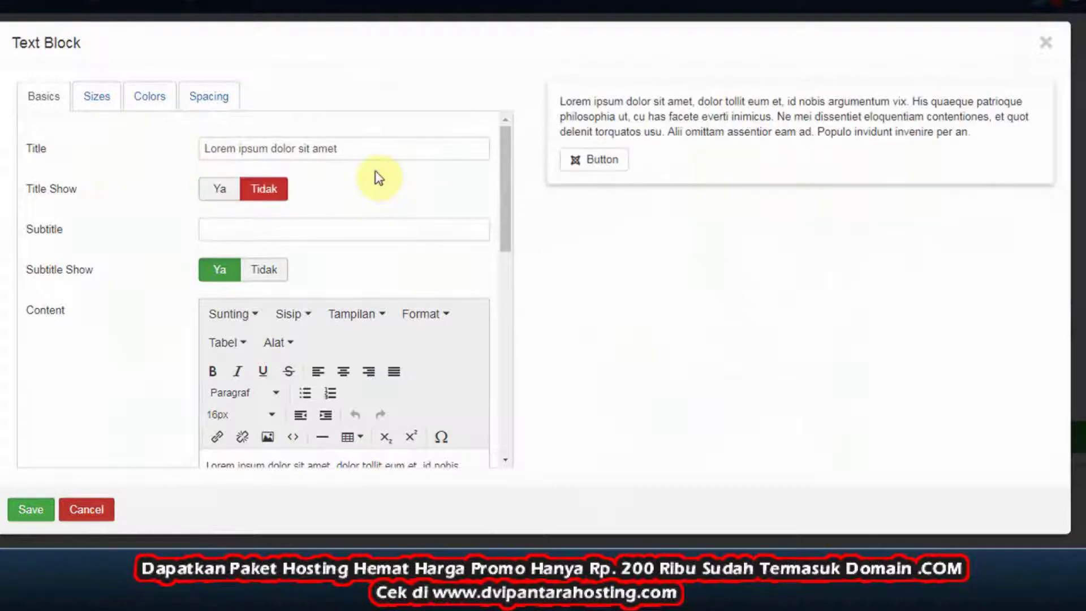
click(213, 193)
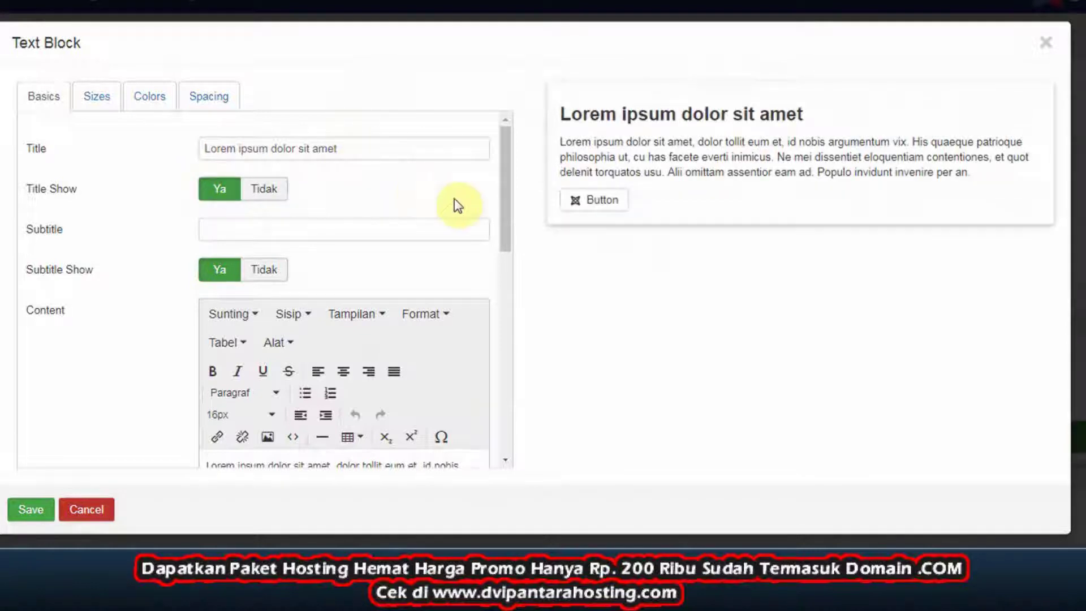
drag(505, 211, 502, 165)
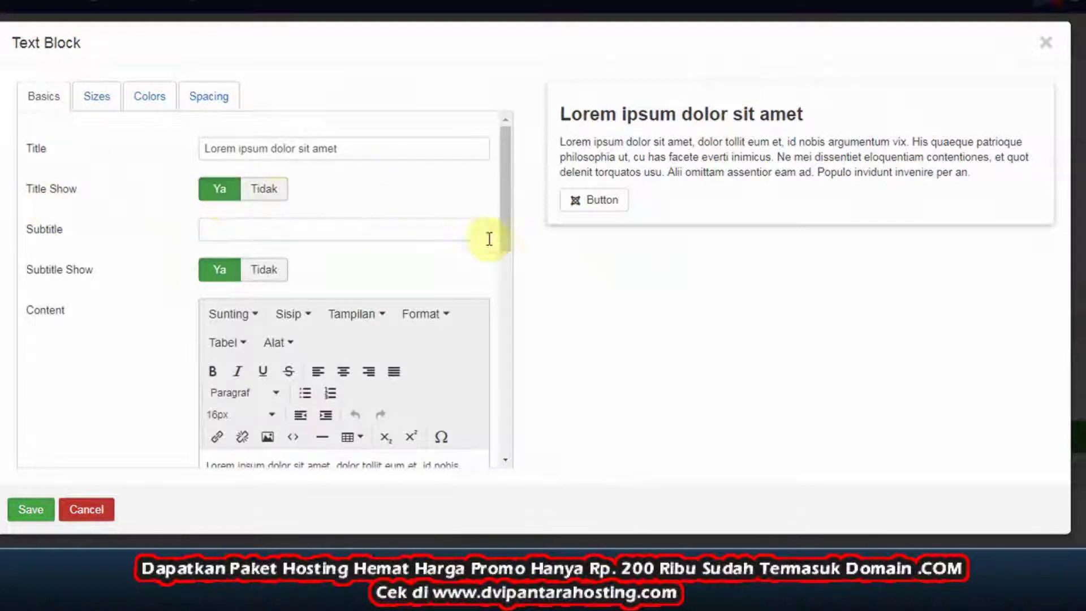
scroll(504, 266, down, 3)
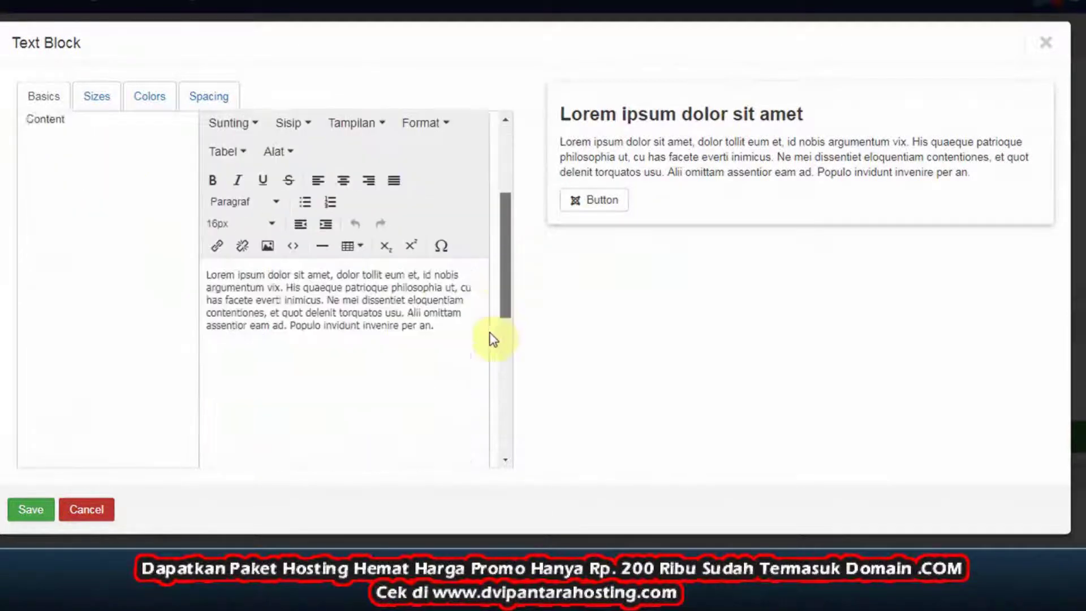
scroll(486, 254, up, 1)
scroll(483, 226, up, 2)
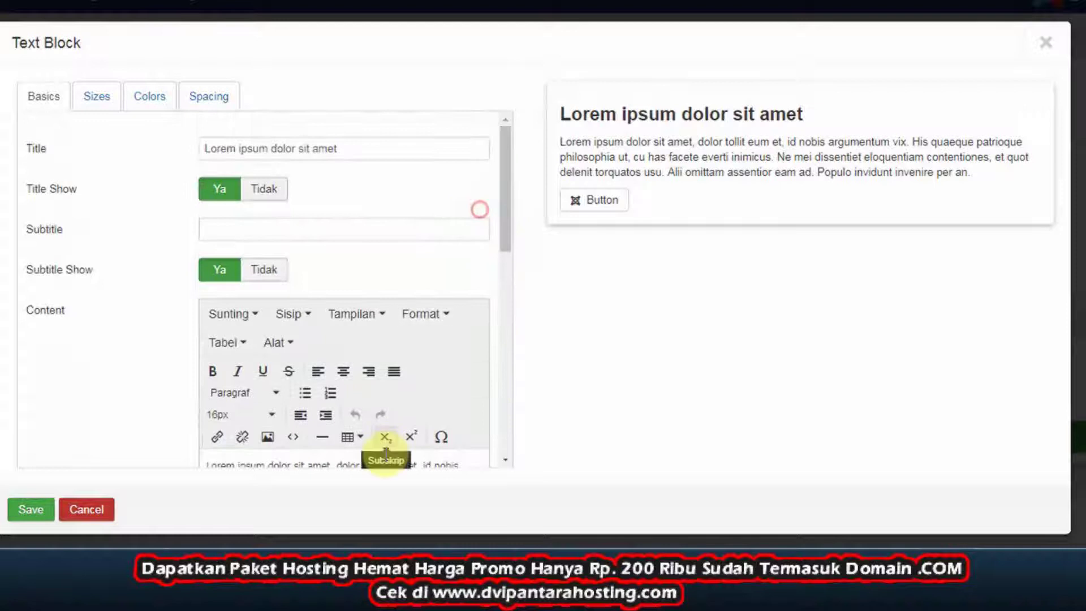
click(276, 270)
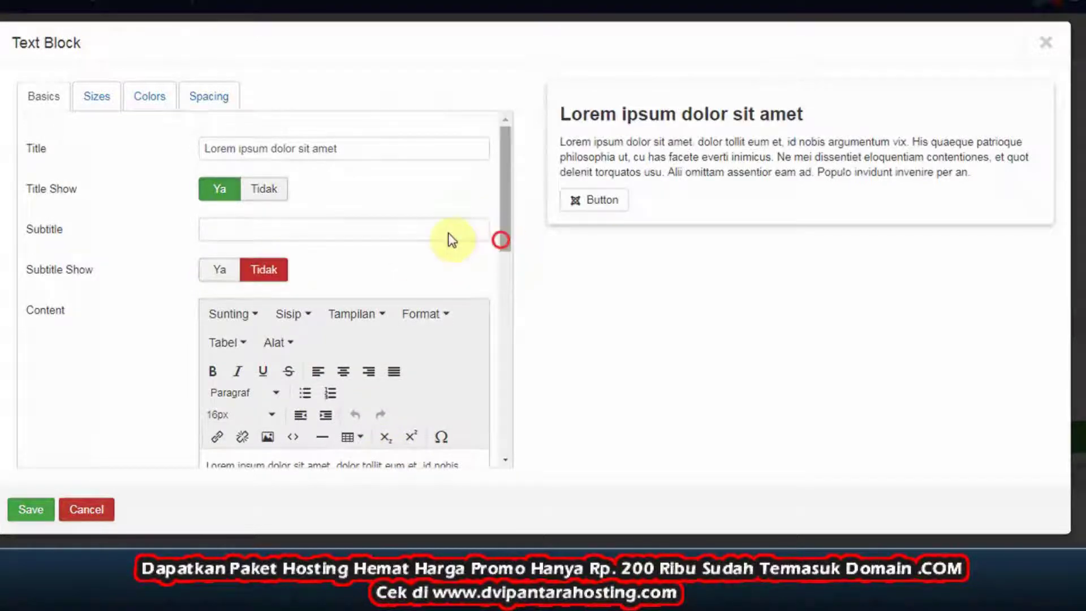
click(323, 228)
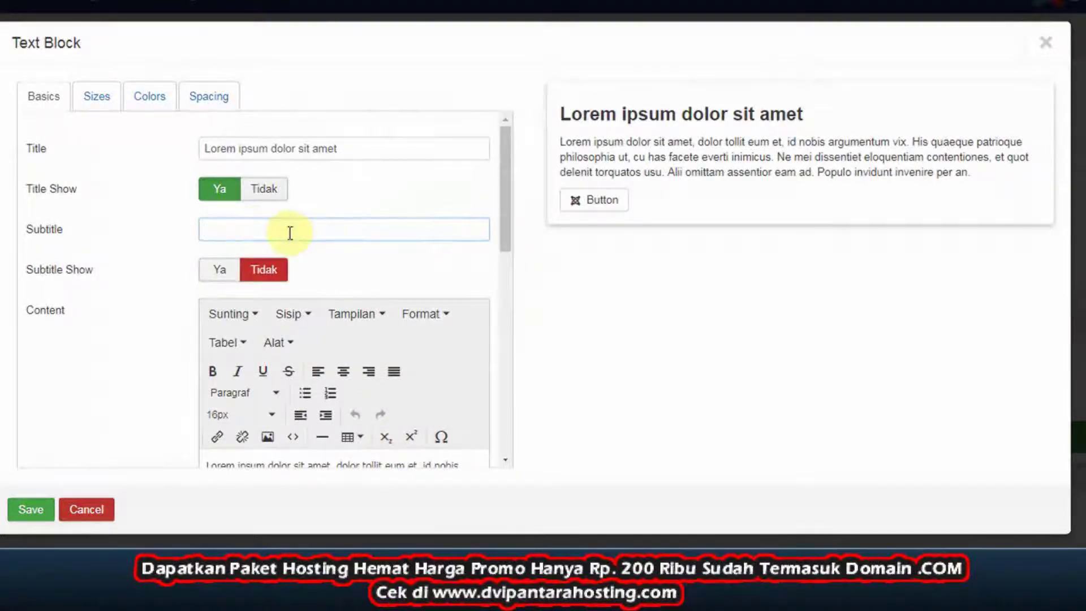
click(213, 272)
- Copy "Maecenas convallis, nunc eget porttitor." from the Word document and set it as the Text Block's subtitle
click(220, 228)
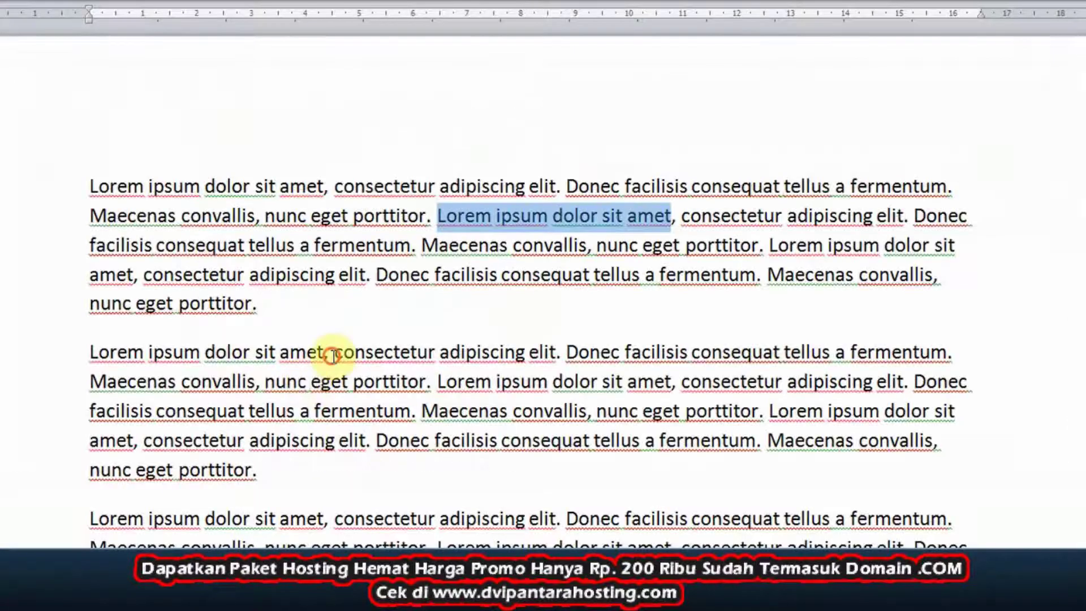
click(334, 352)
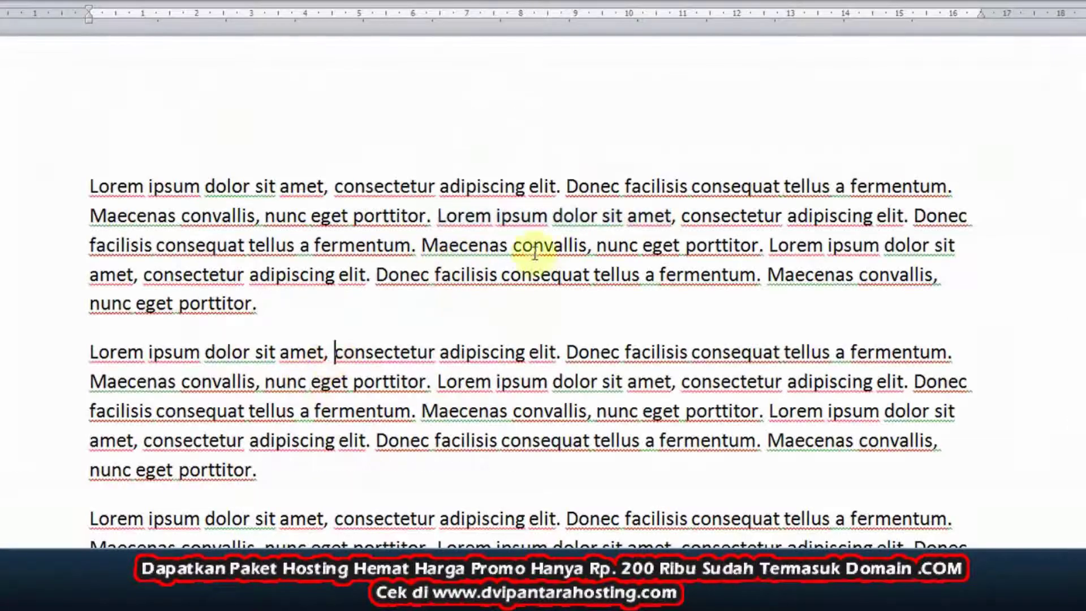
drag(758, 245, 443, 243)
right_click(507, 276)
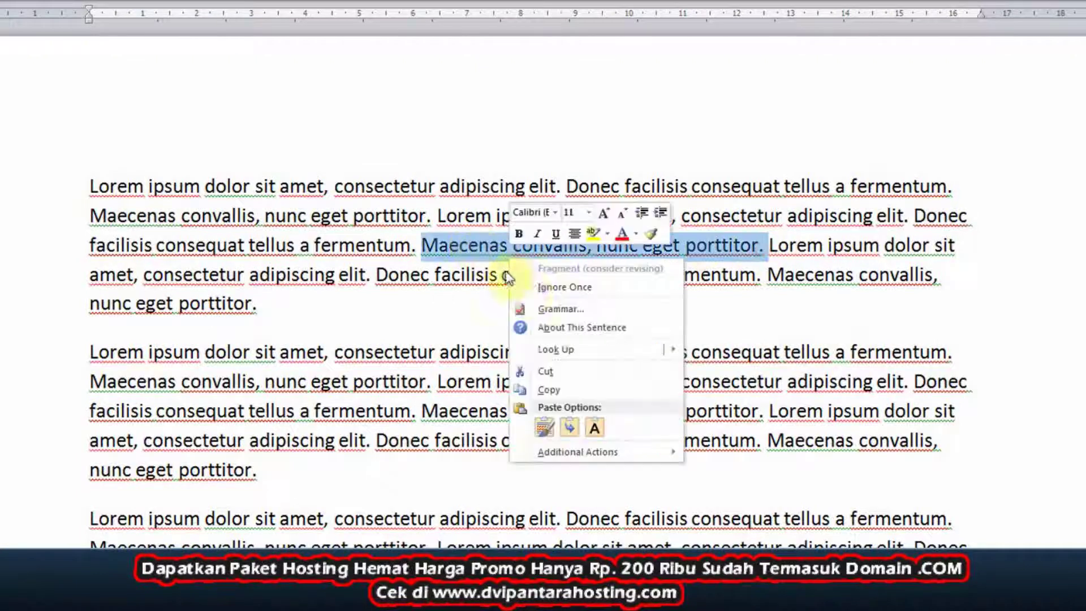
click(535, 389)
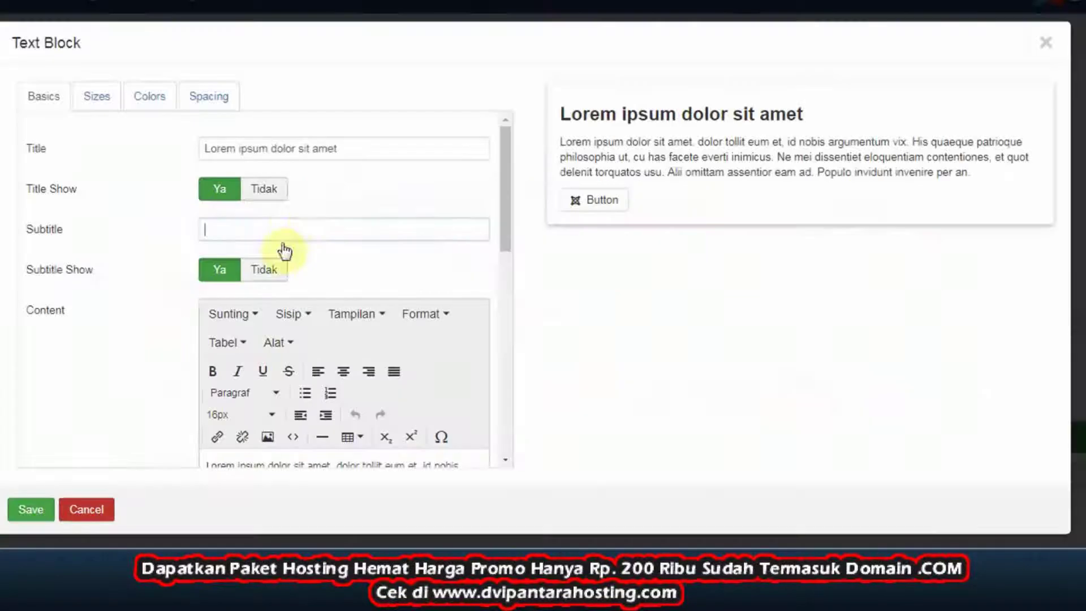
key(ctrl+v)
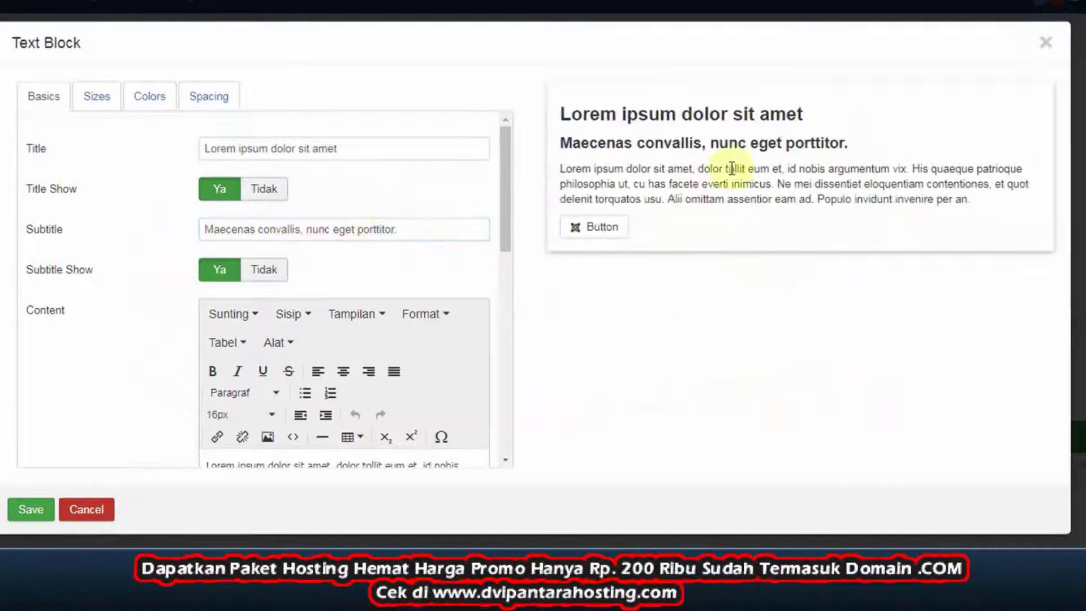
- Hide the Text Block's subtitle and replace its content with the opening Lorem ipsum sentences copied from the Word document
click(270, 271)
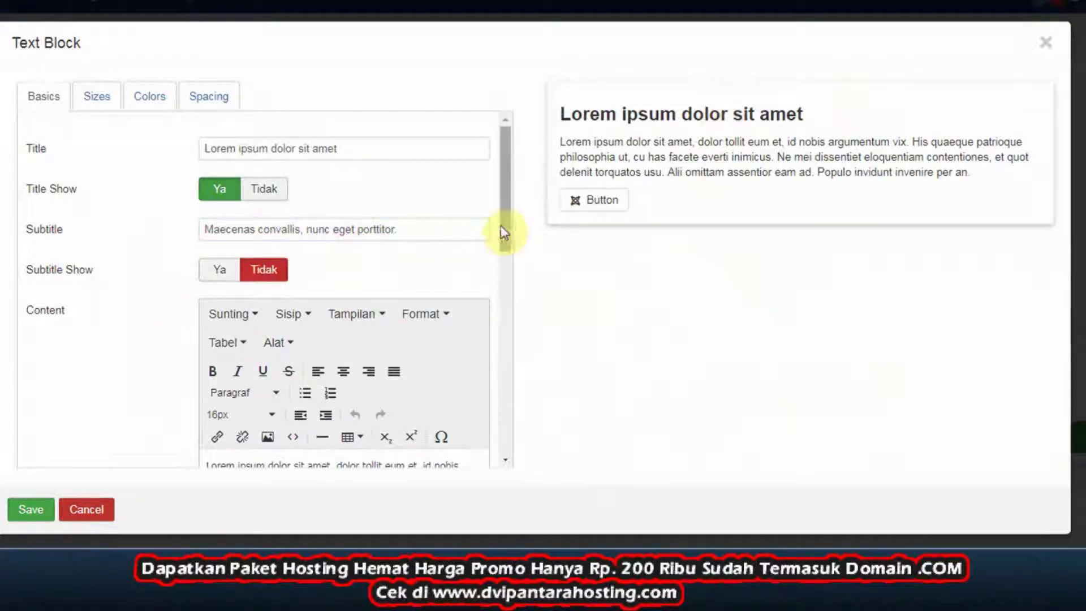
drag(504, 229, 494, 282)
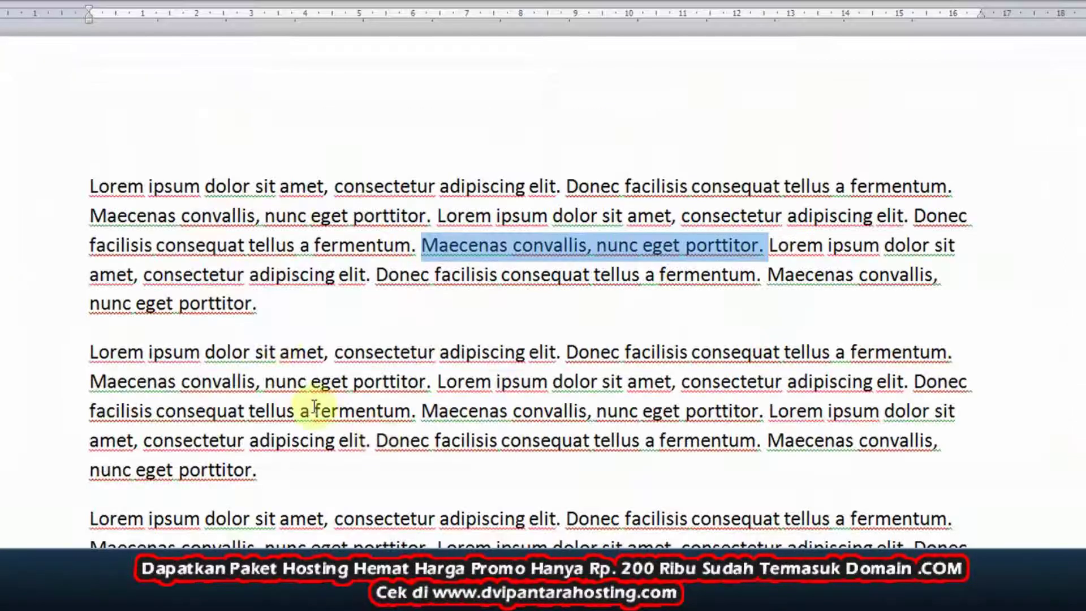
scroll(281, 339, up, 1)
drag(419, 258, 120, 203)
right_click(139, 221)
click(149, 229)
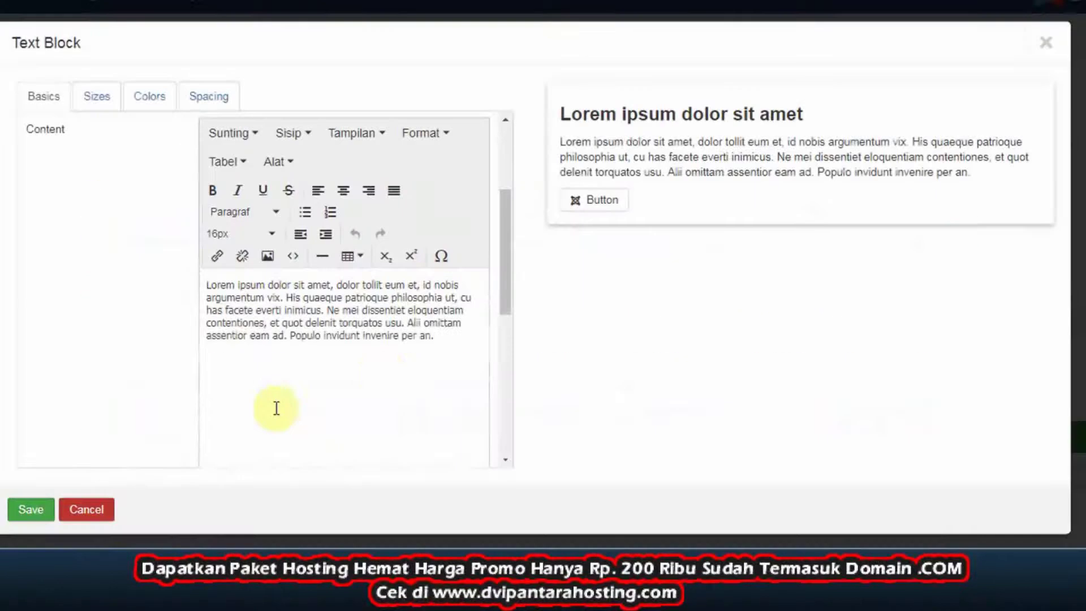
drag(439, 337, 177, 273)
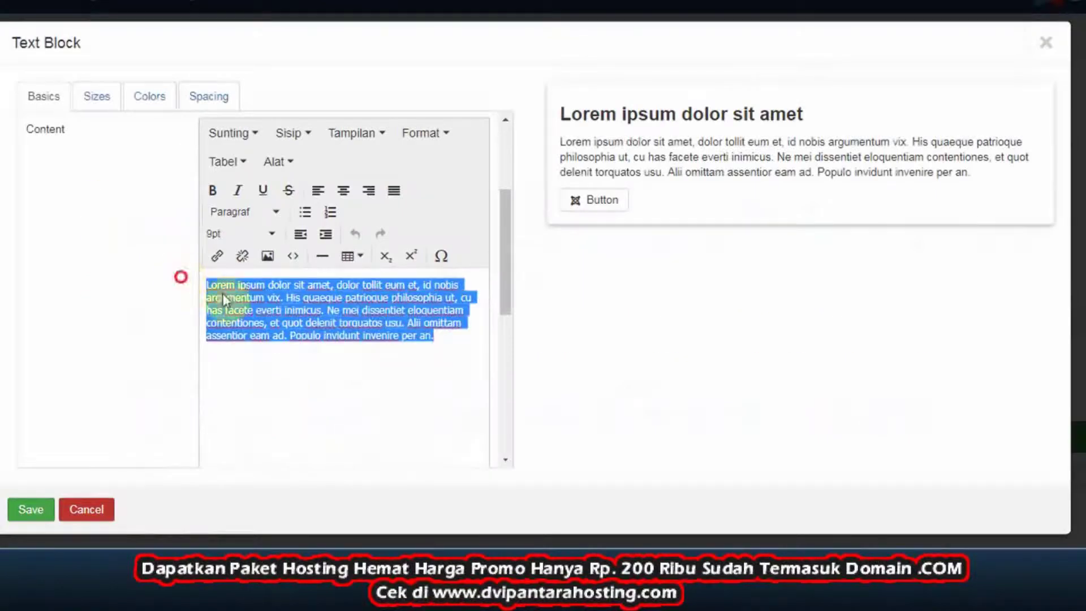
key(ctrl+v)
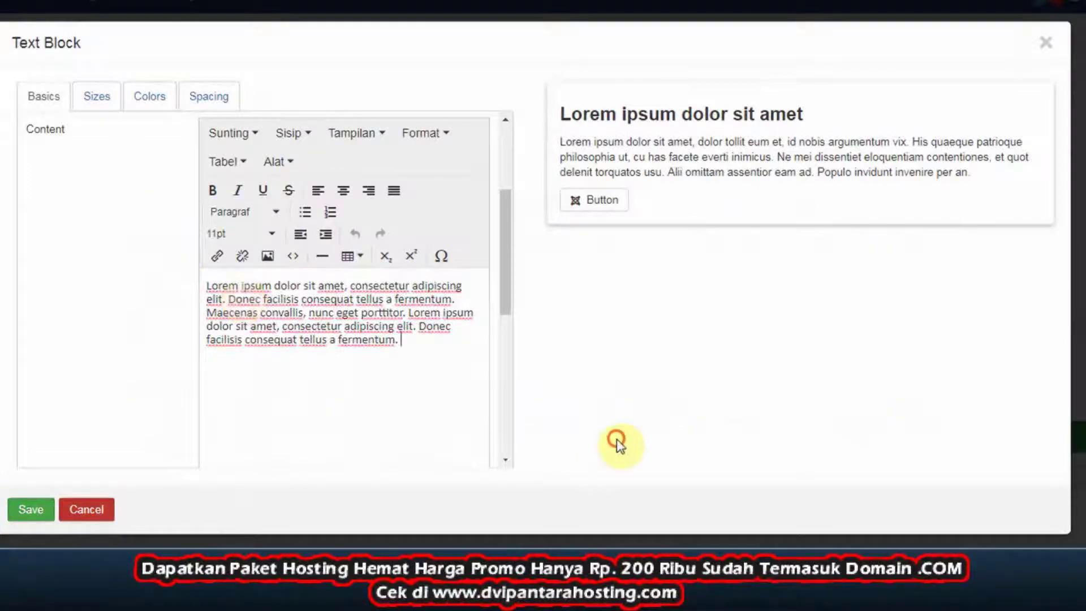
click(616, 443)
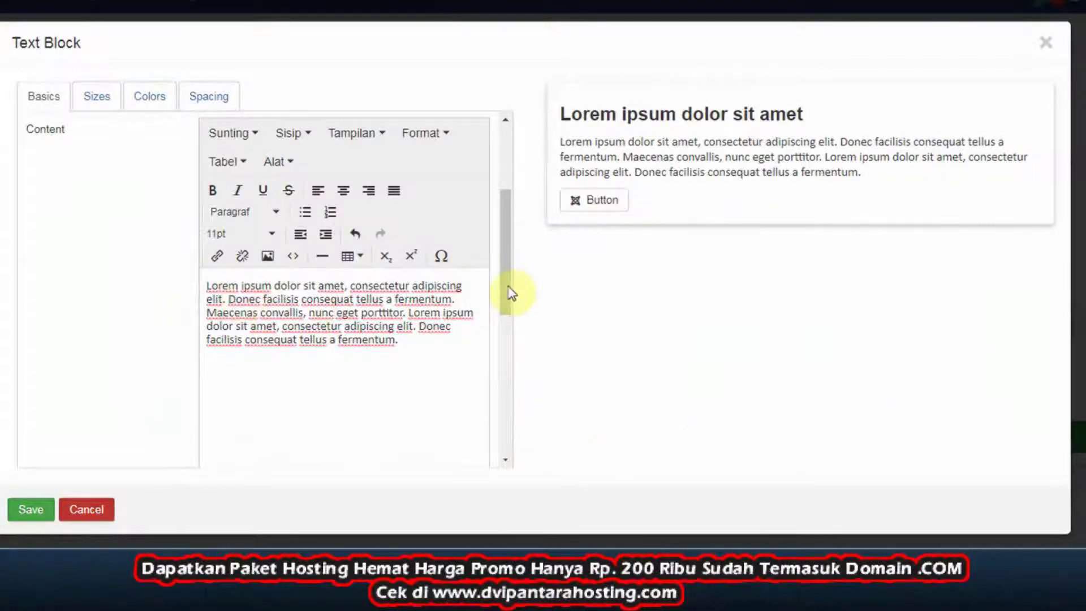
- Replace the Text Block's button link with "#"
drag(510, 294, 503, 427)
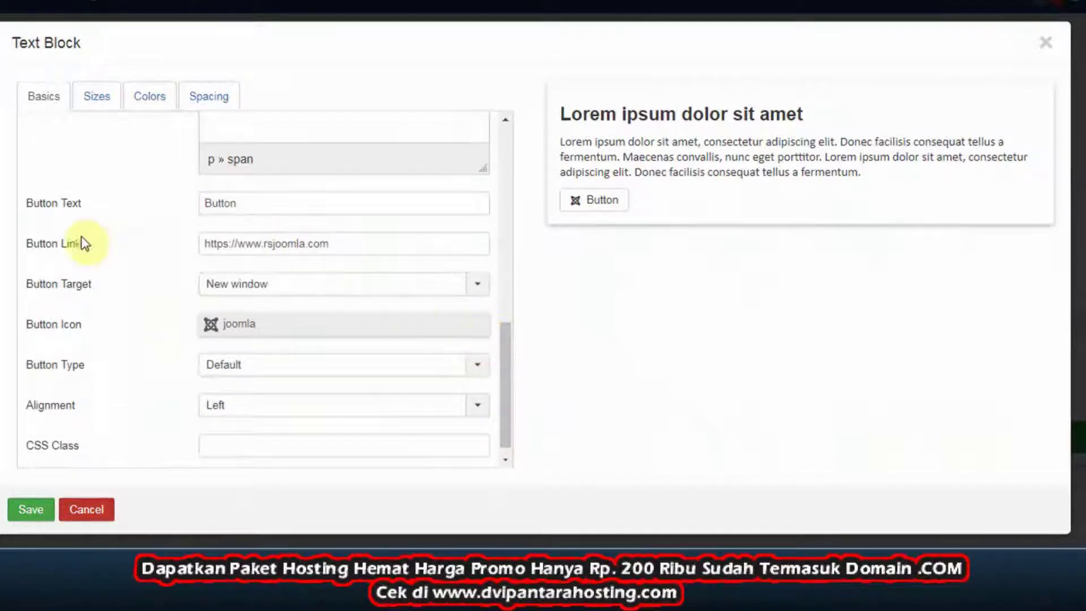
click(365, 250)
drag(365, 249, 165, 247)
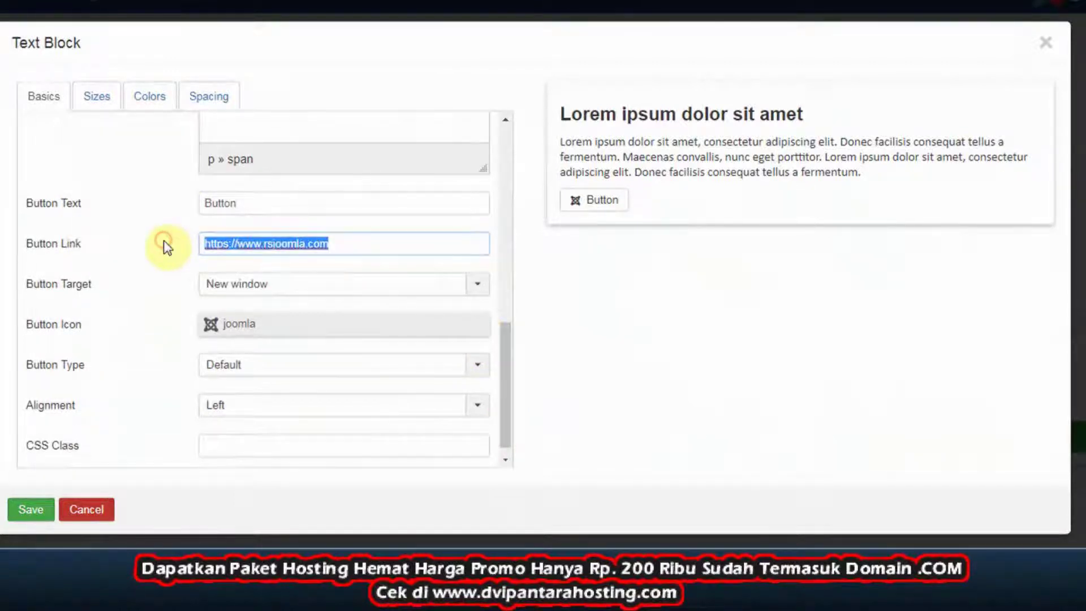
text(#)
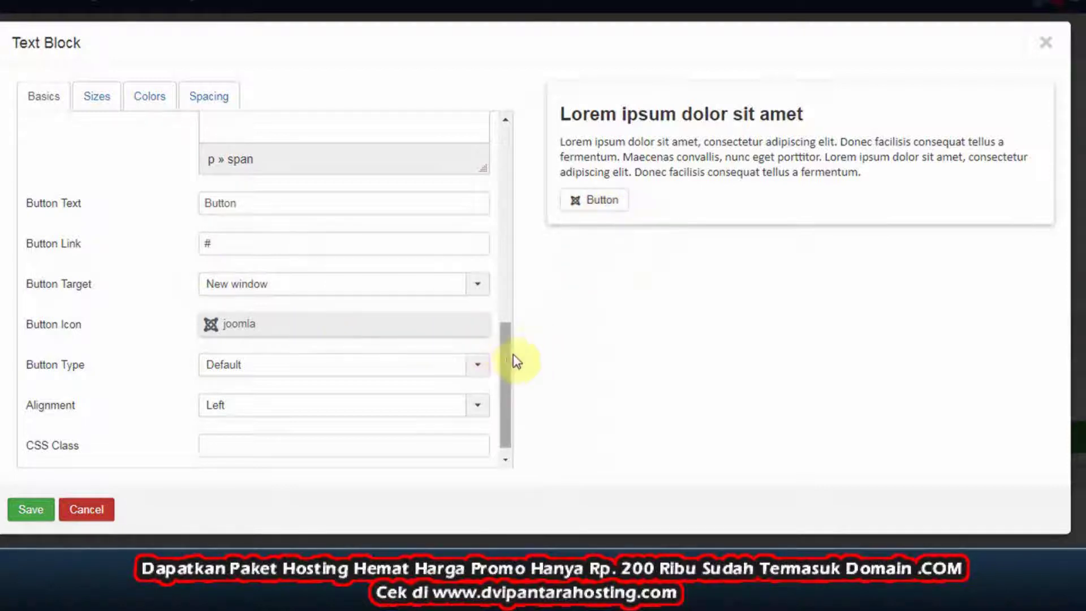
- Browse the available button icons and set the Text Block's button to No icon
drag(507, 358, 506, 418)
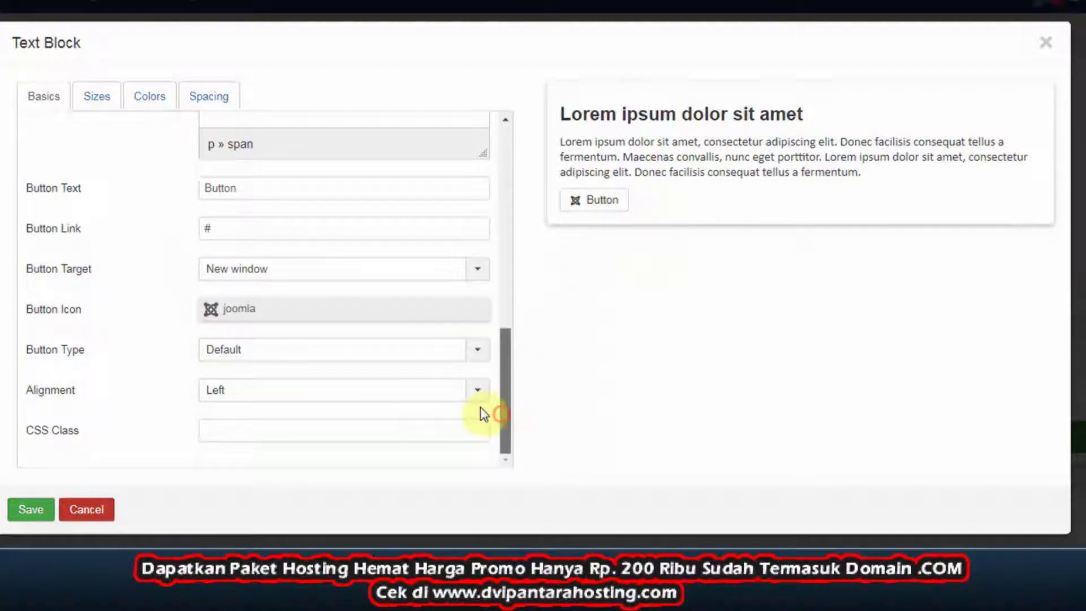
mouse_move(93, 326)
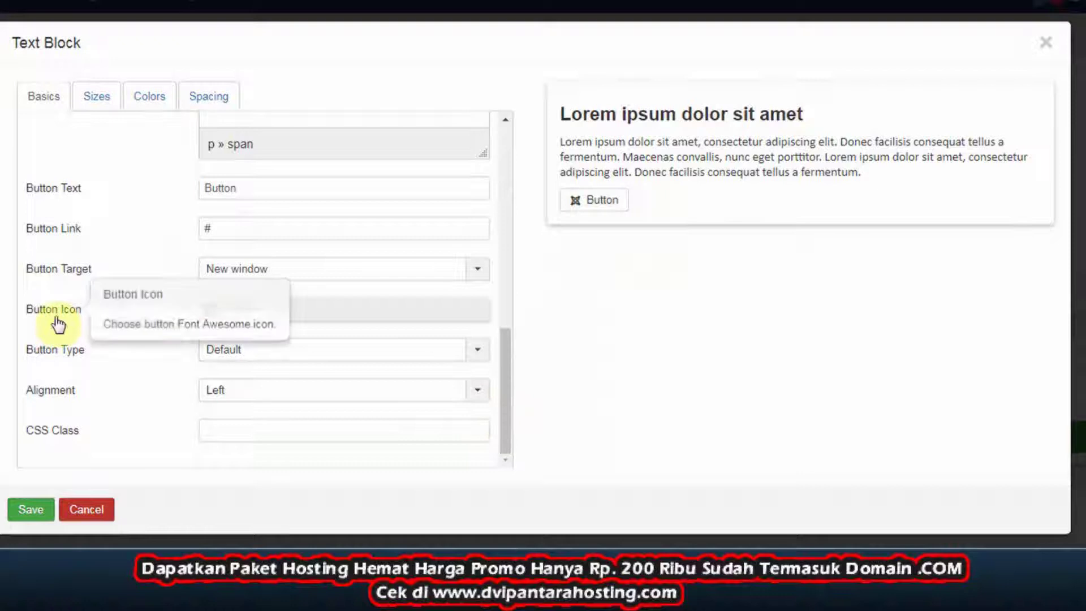
click(326, 322)
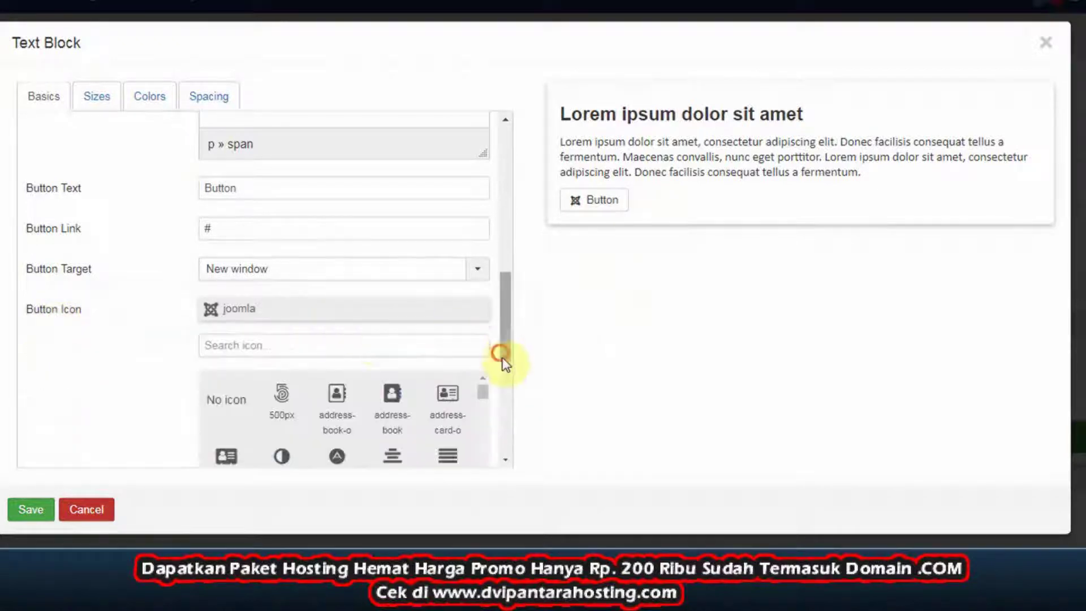
scroll(504, 396, down, 2)
scroll(505, 416, down, 4)
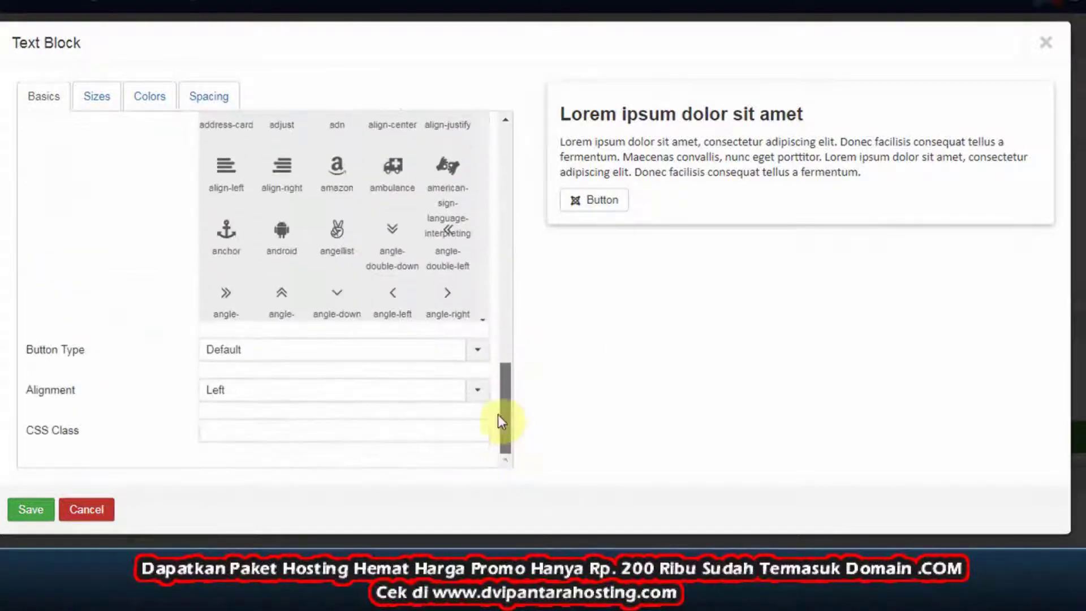
scroll(501, 405, up, 2)
scroll(500, 403, up, 3)
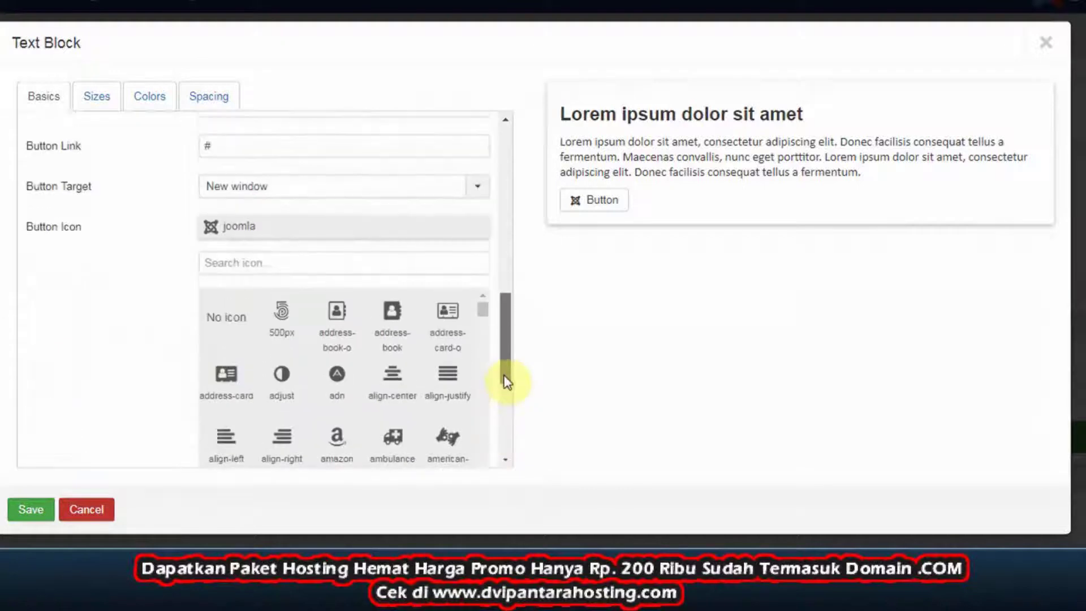
click(232, 329)
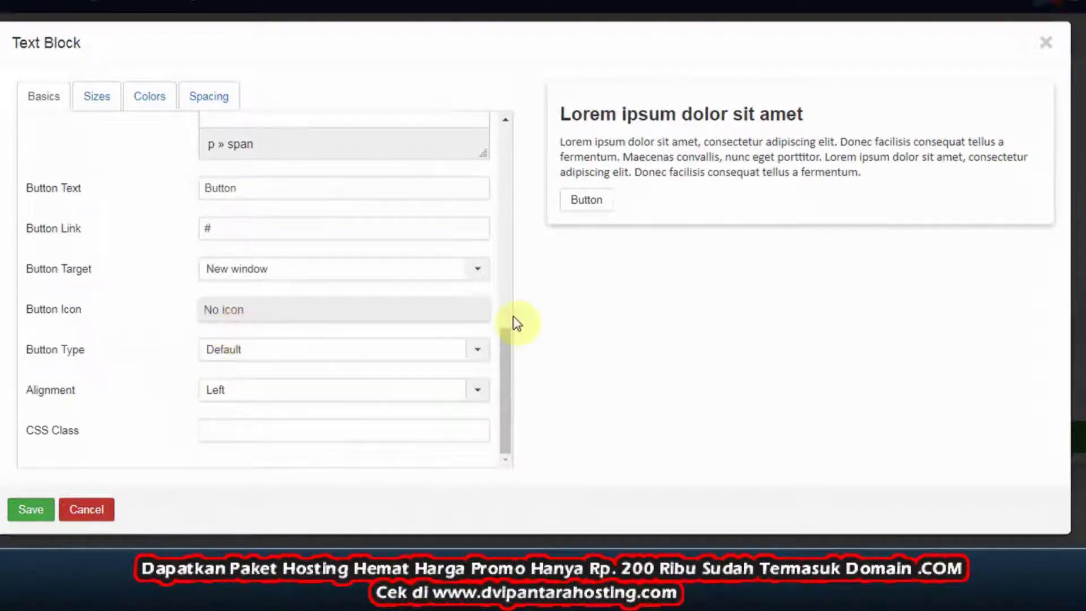
- Set the Text Block's button icon to angle-right
click(372, 318)
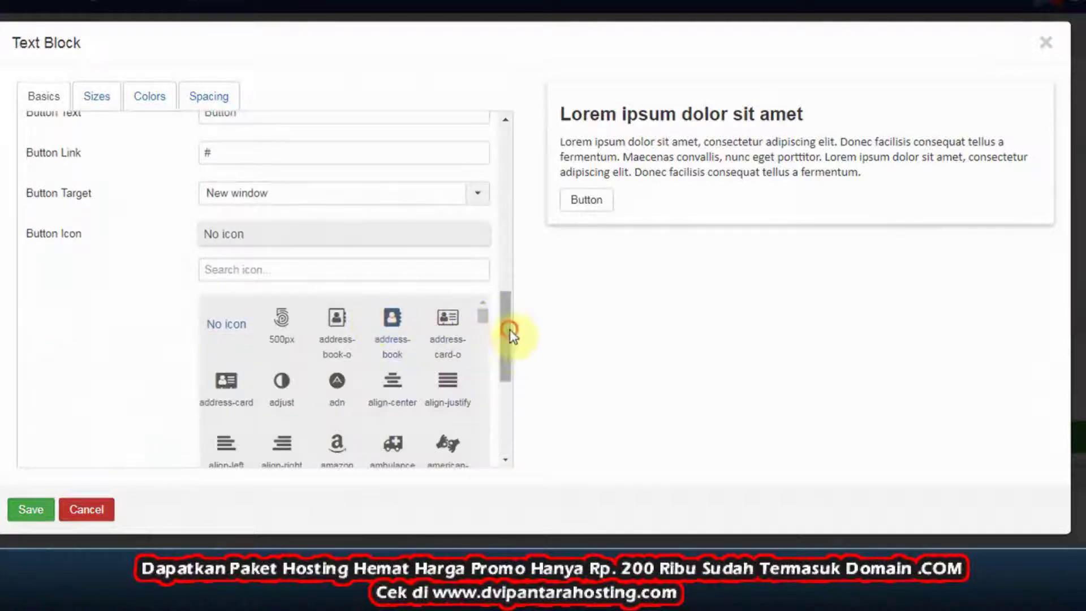
scroll(508, 362, down, 2)
drag(507, 371, 500, 402)
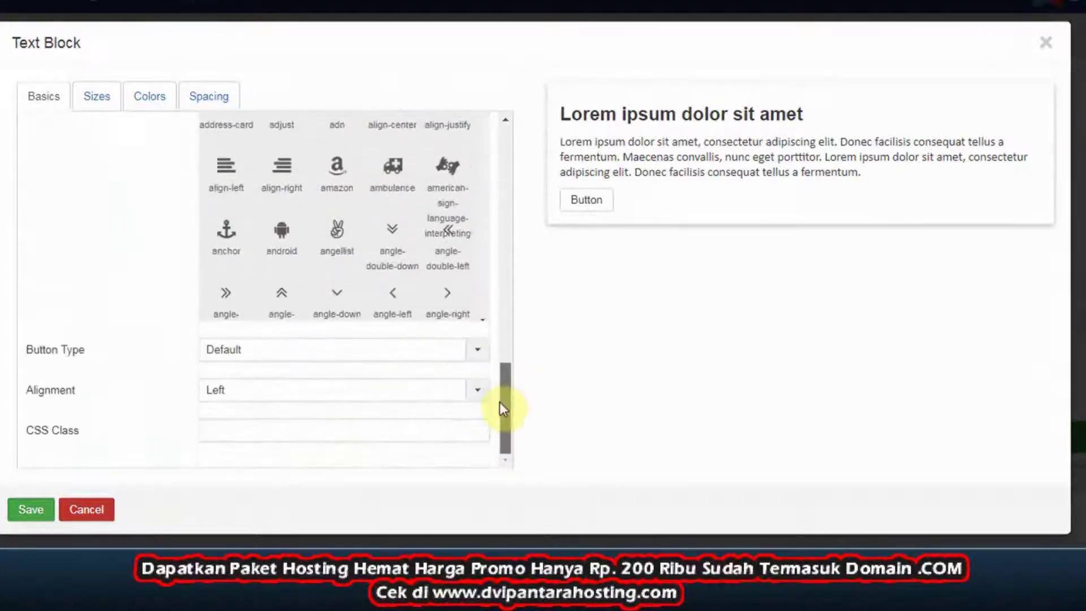
click(445, 308)
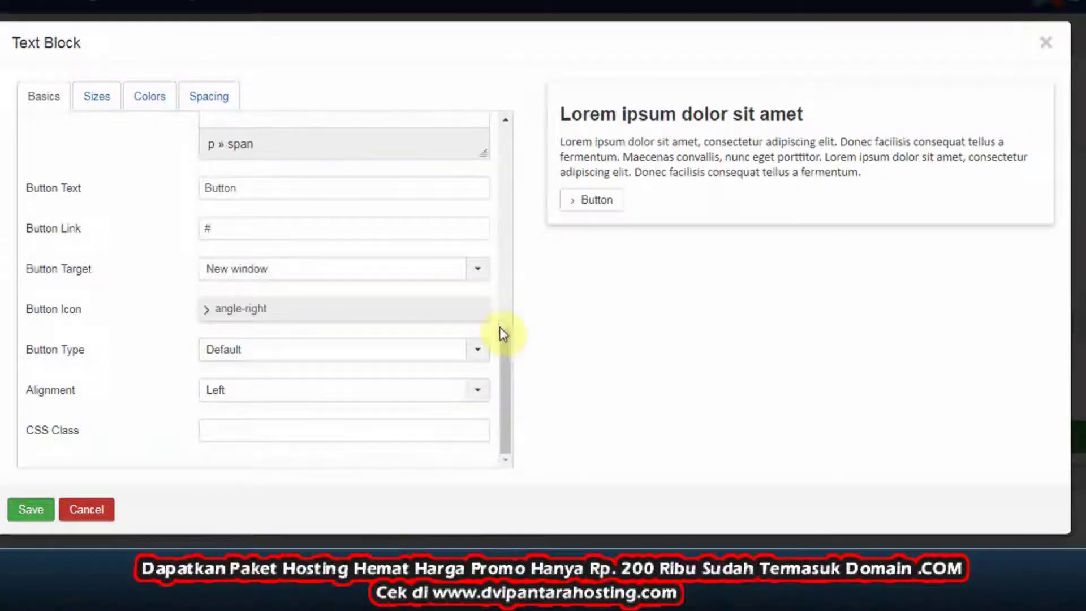
- Try the Success, Default and Primary button types for the Text Block's button, and settle on Success
click(468, 350)
click(468, 354)
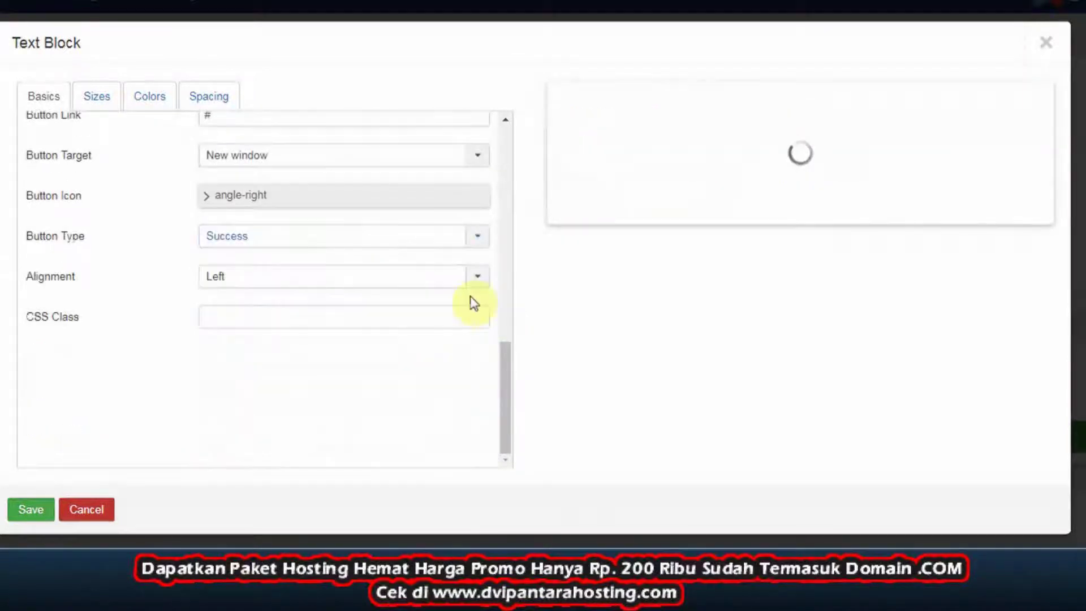
click(478, 238)
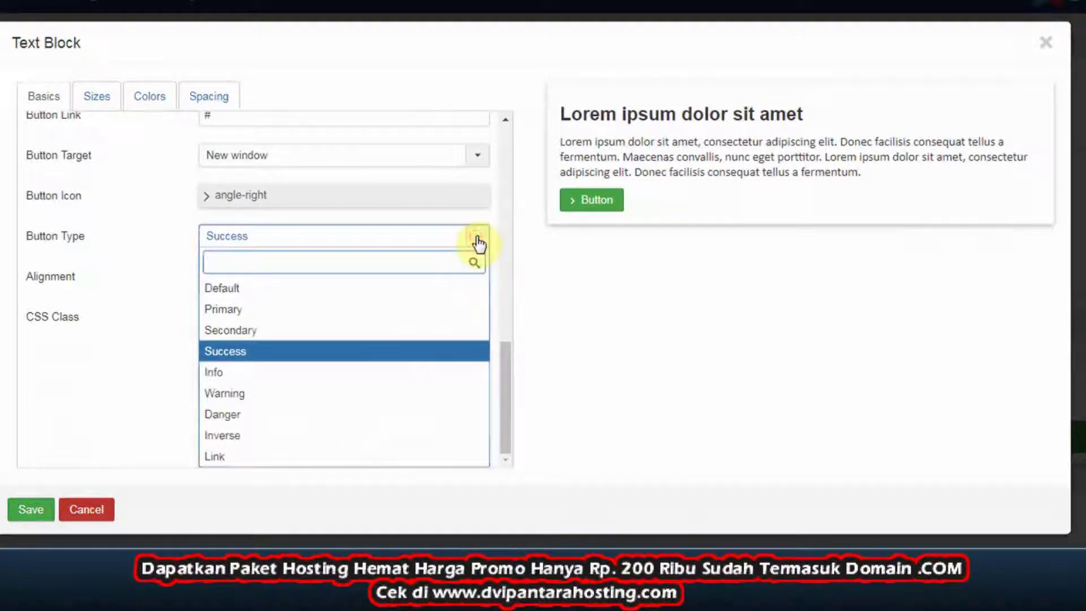
click(368, 290)
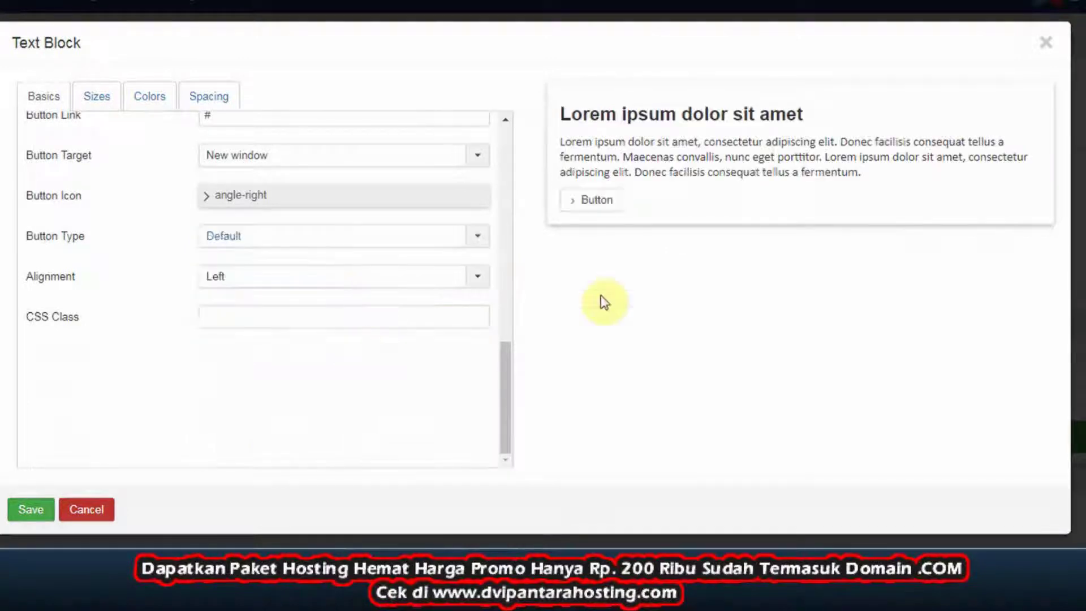
click(483, 240)
click(346, 310)
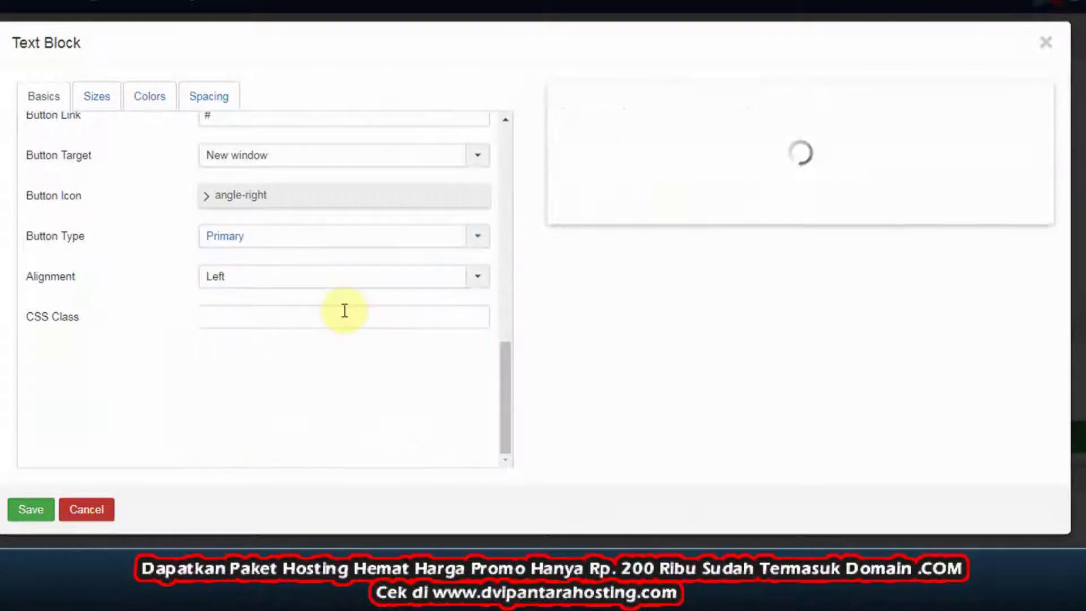
click(479, 242)
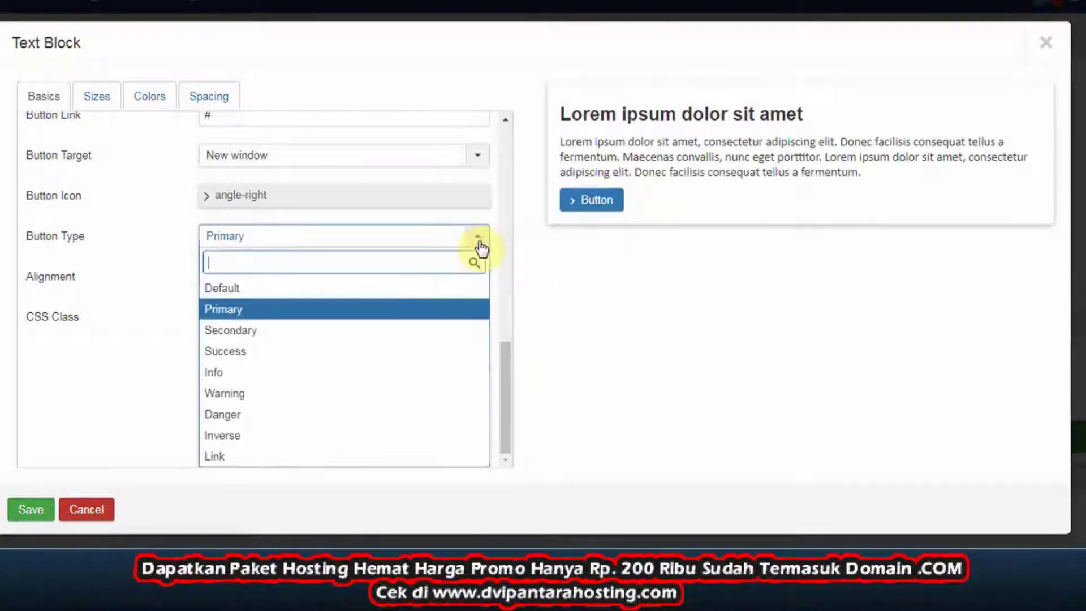
click(334, 353)
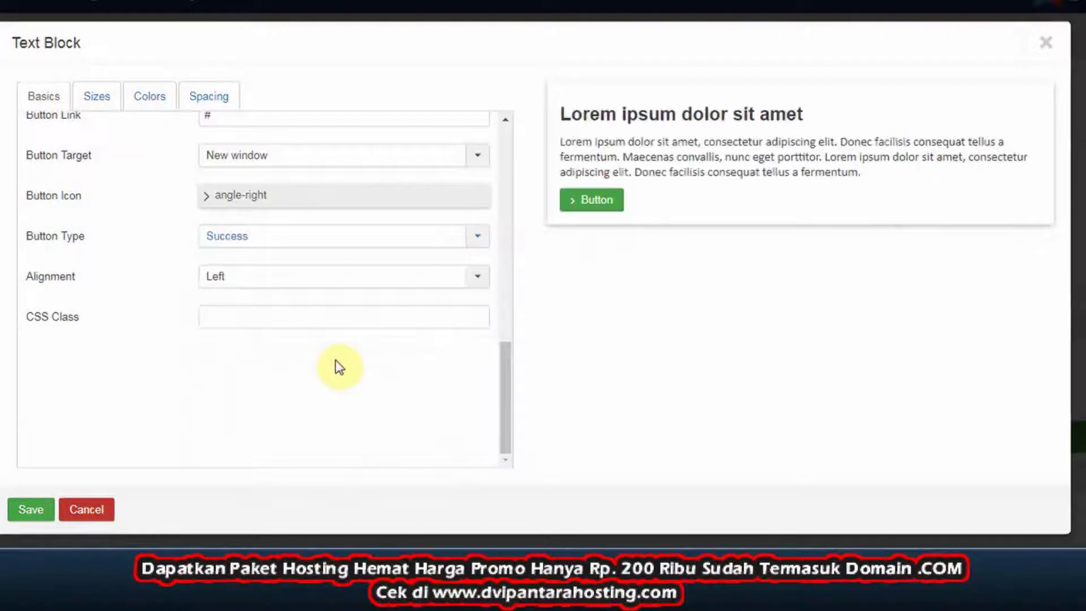
- Change the Text Block's button icon to chevron-right
click(344, 211)
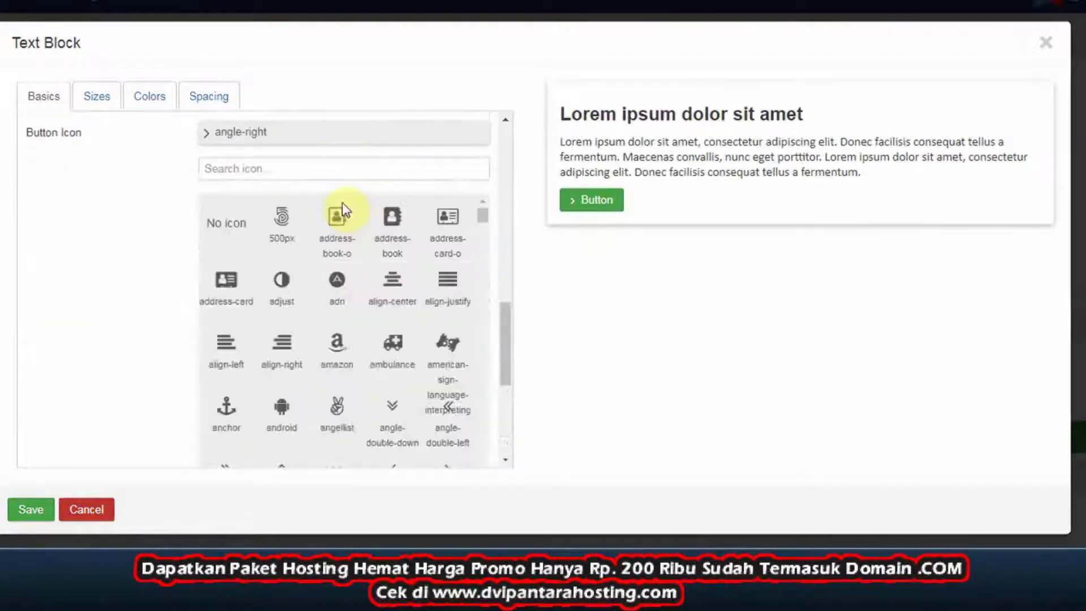
drag(482, 216, 485, 272)
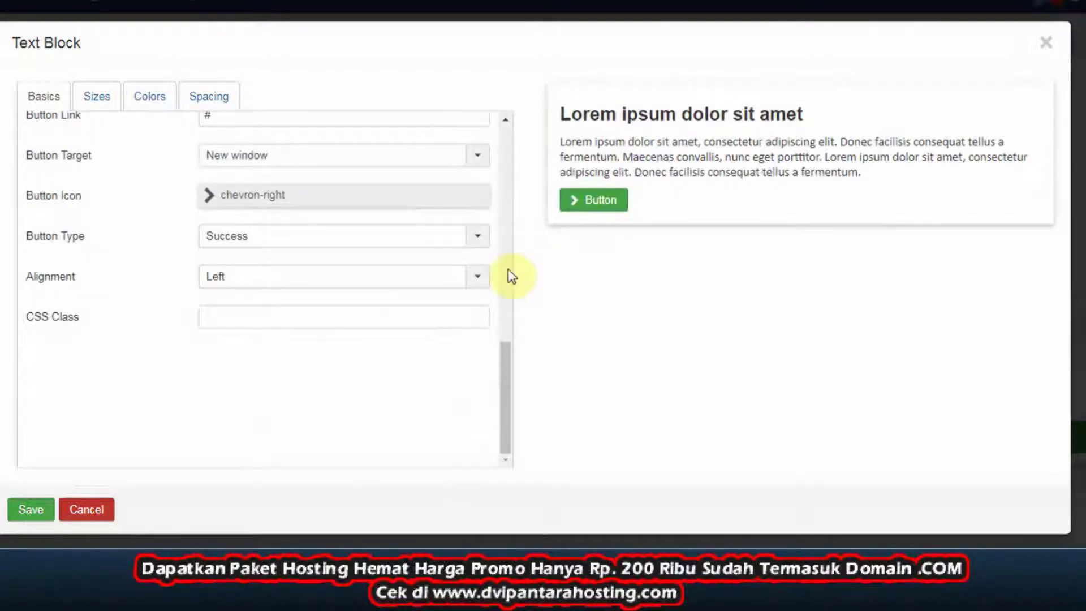
- Try the Info, Inverse, Warning and Secondary button types, and return the button to Success
click(476, 237)
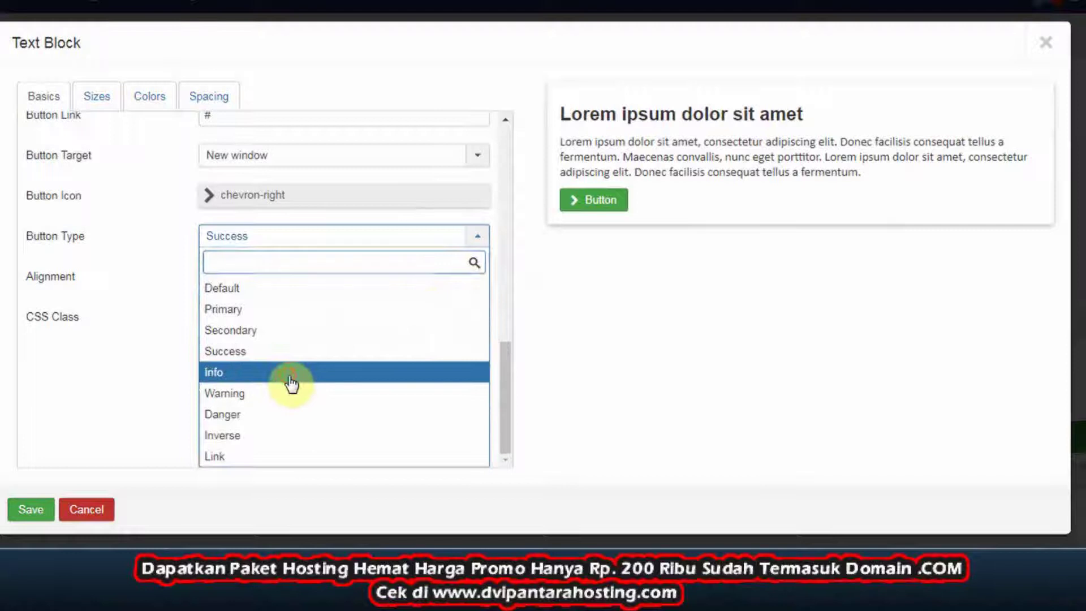
click(288, 382)
click(477, 239)
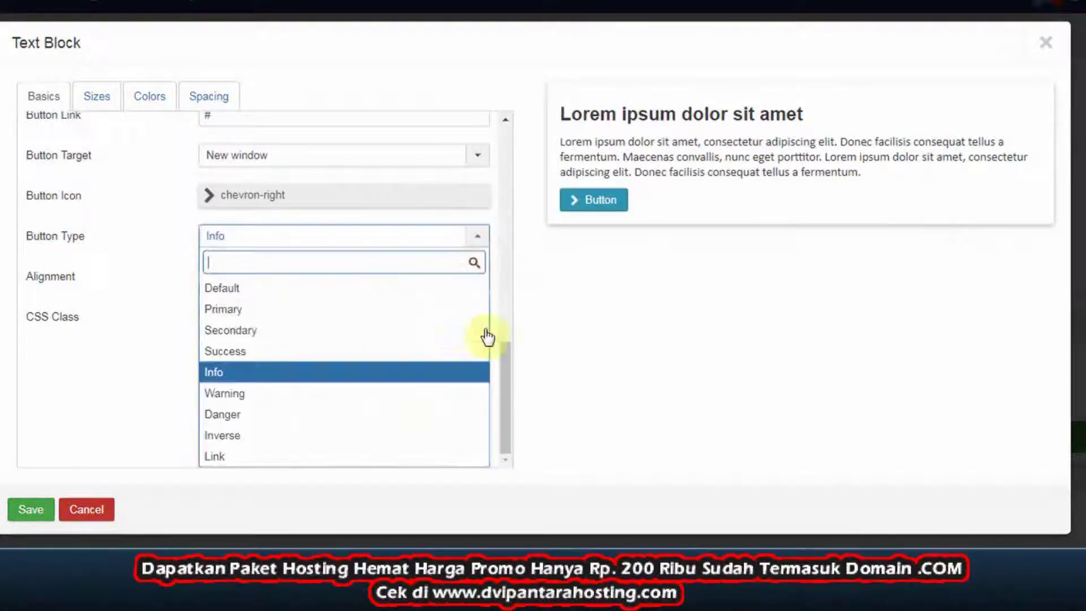
click(349, 443)
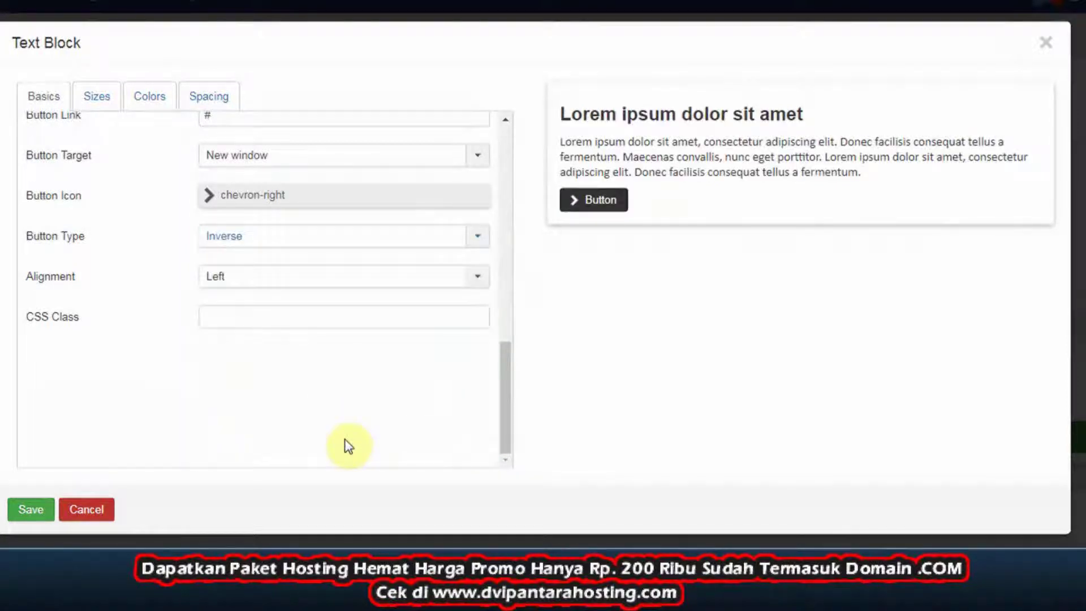
click(480, 239)
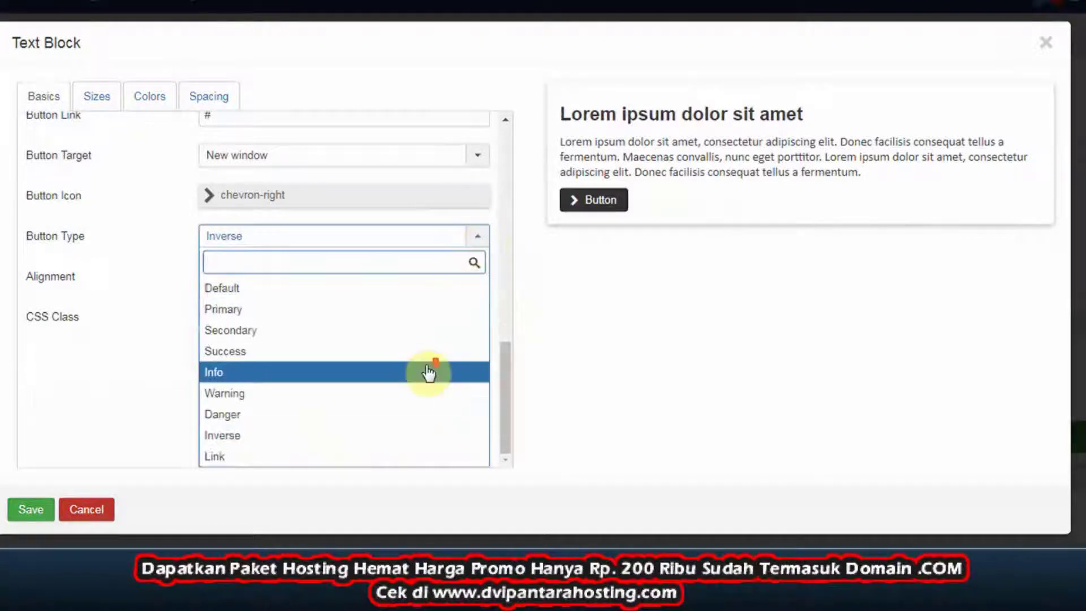
click(407, 394)
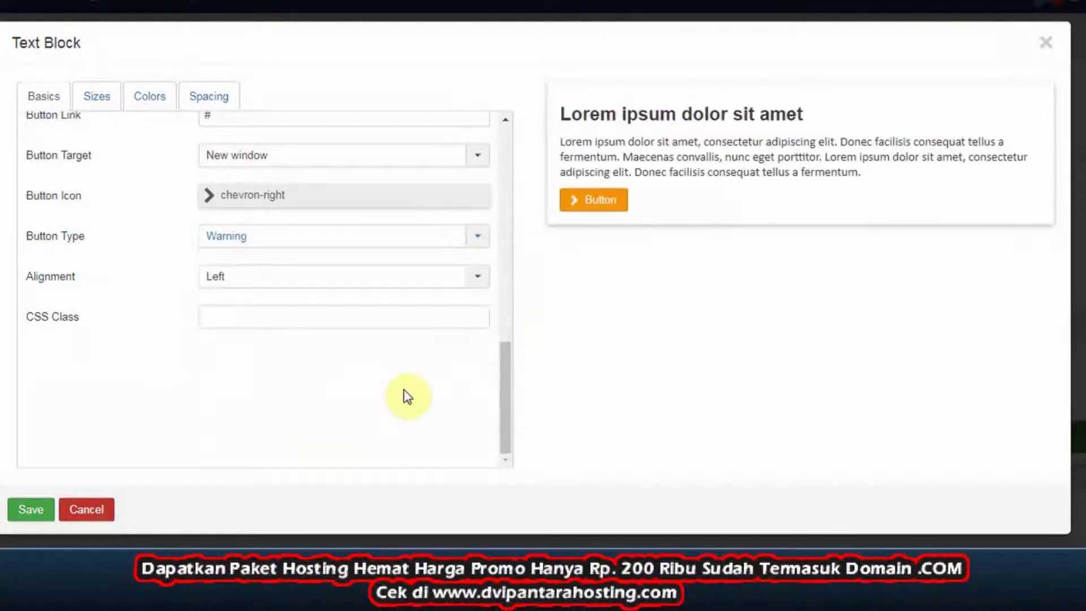
click(479, 240)
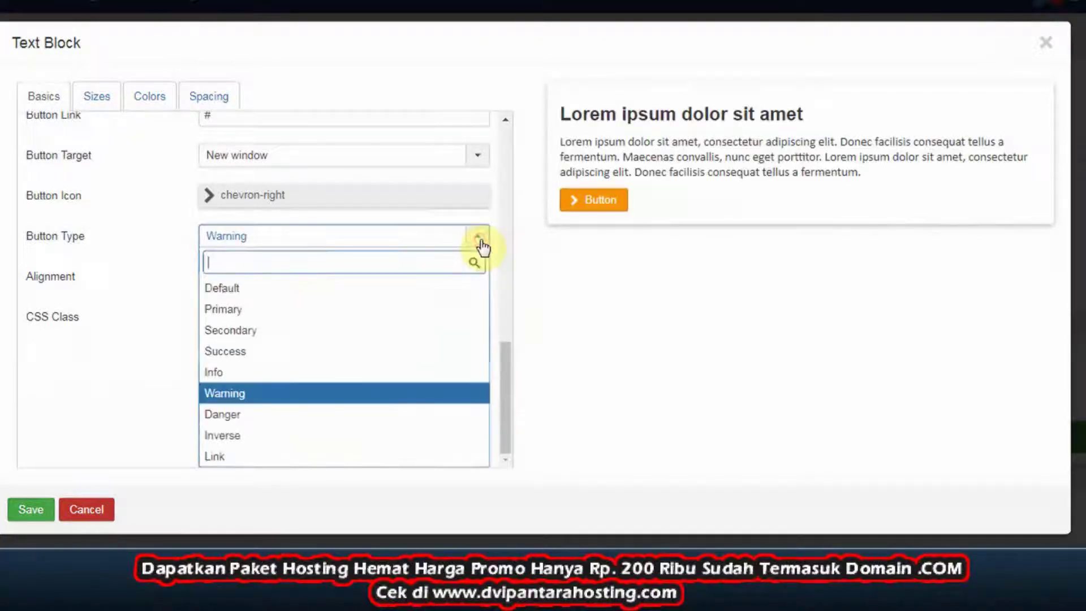
click(368, 339)
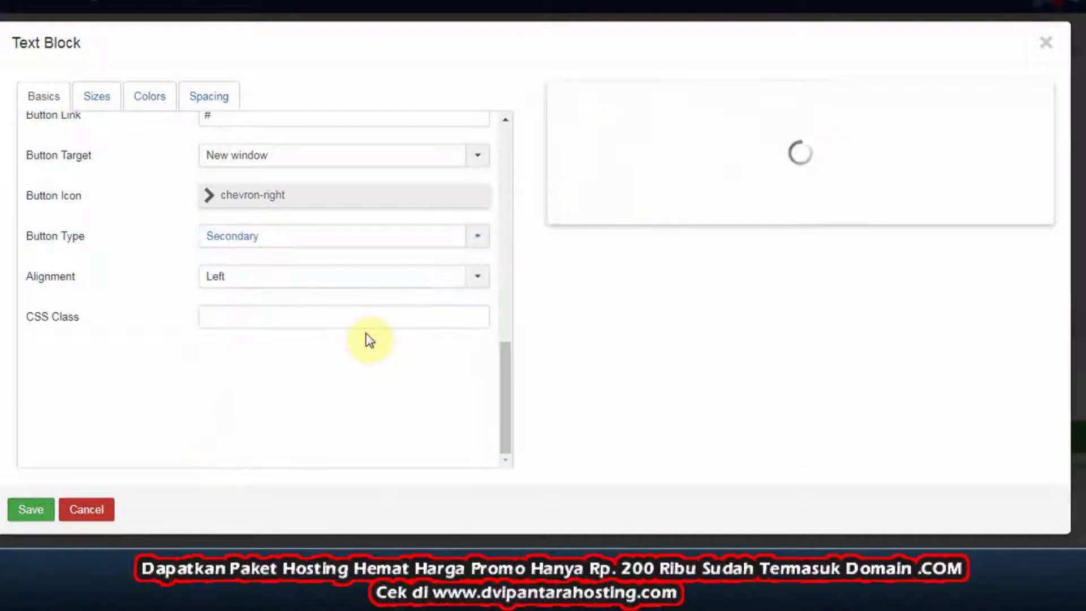
click(475, 240)
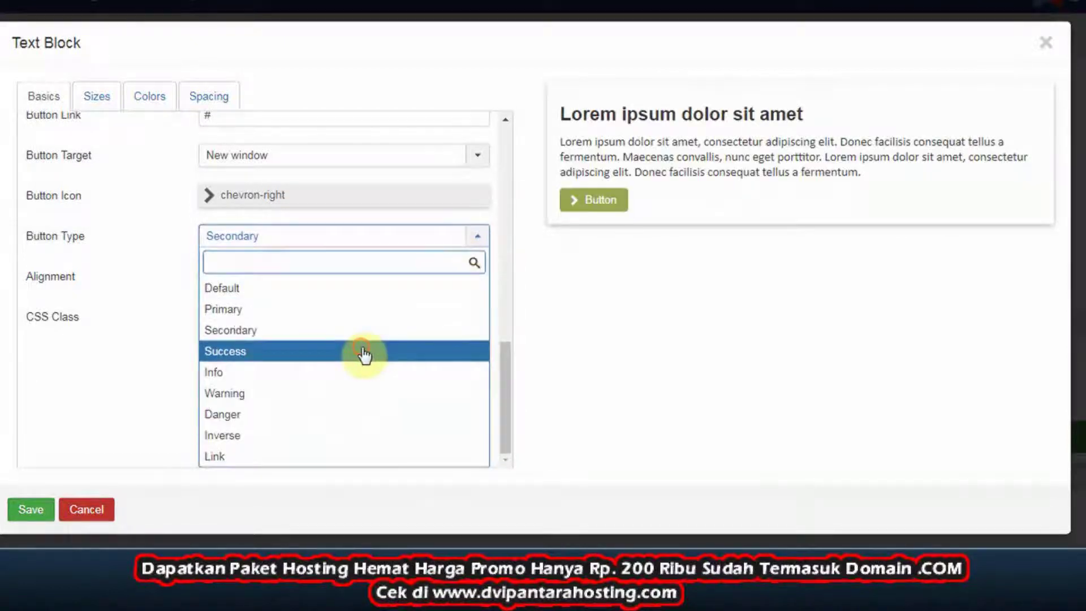
click(365, 355)
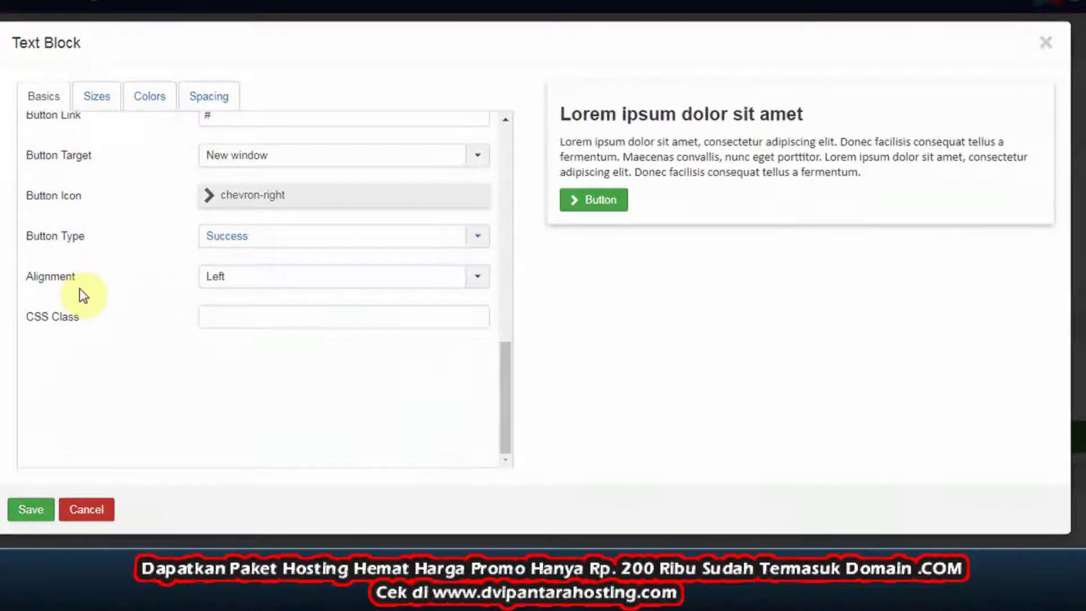
- Try the Center and Right alignments for the Text Block, and settle on Center
click(249, 278)
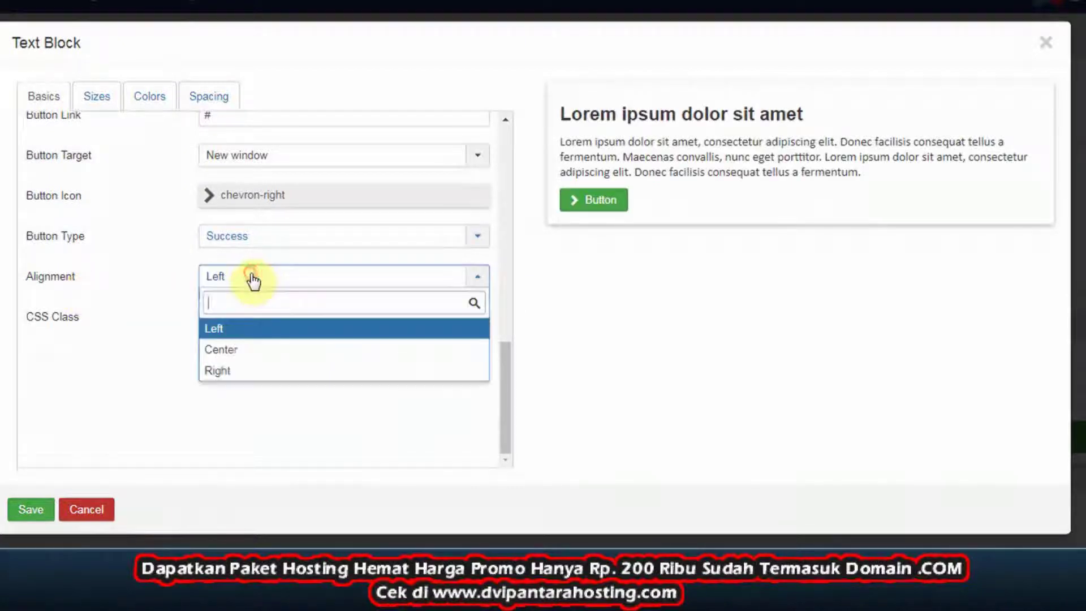
click(241, 359)
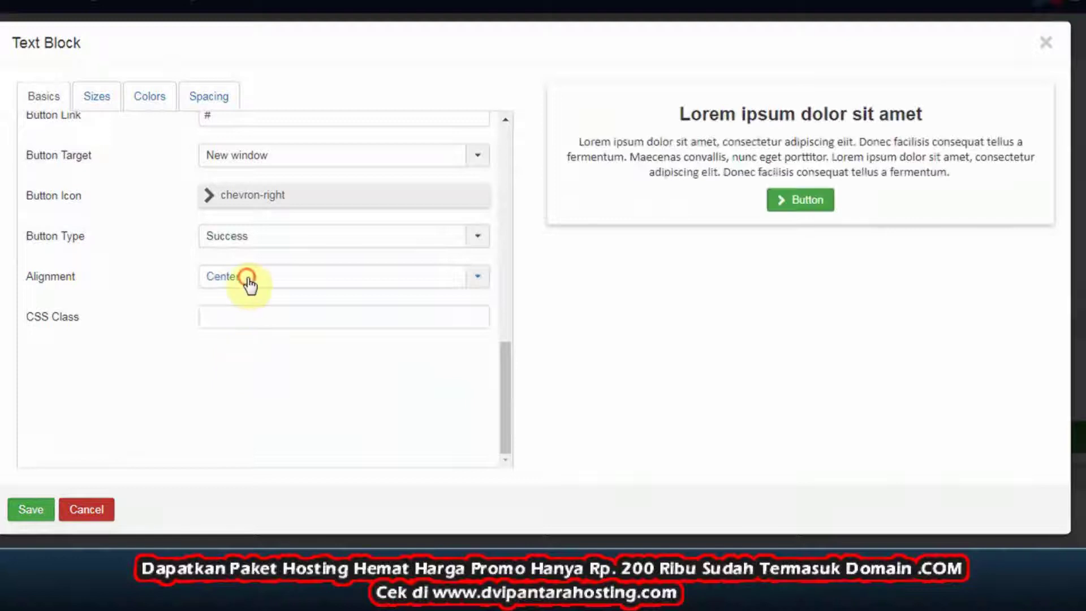
click(249, 283)
click(257, 371)
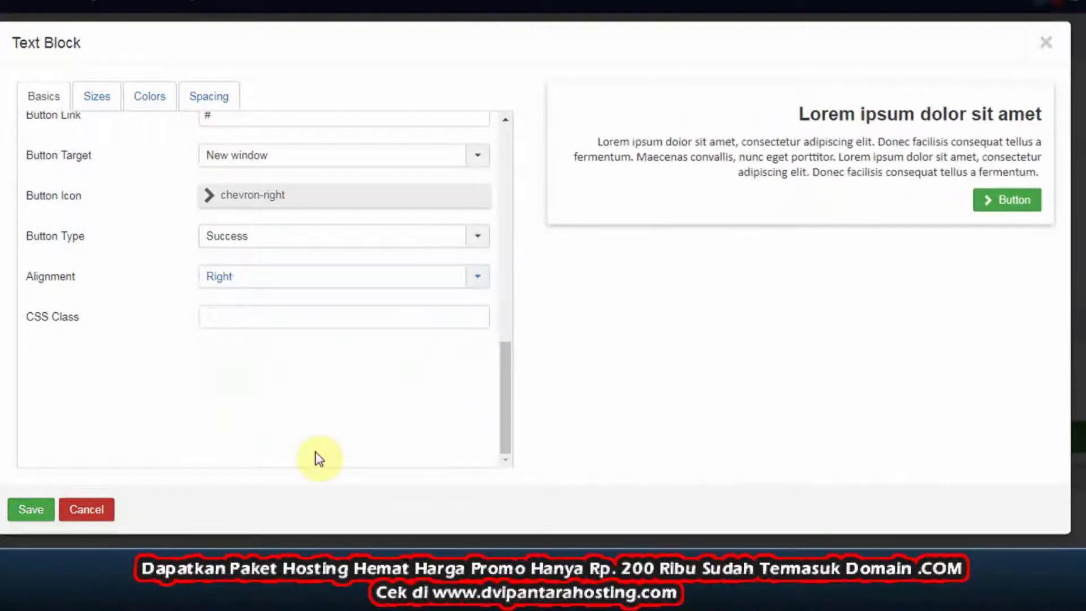
click(287, 277)
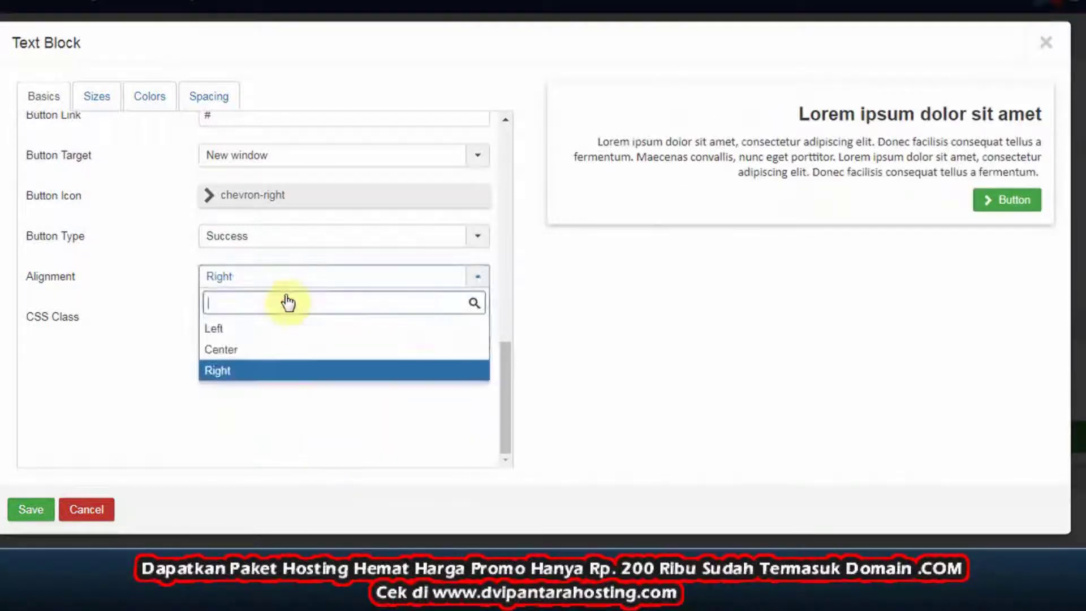
click(272, 351)
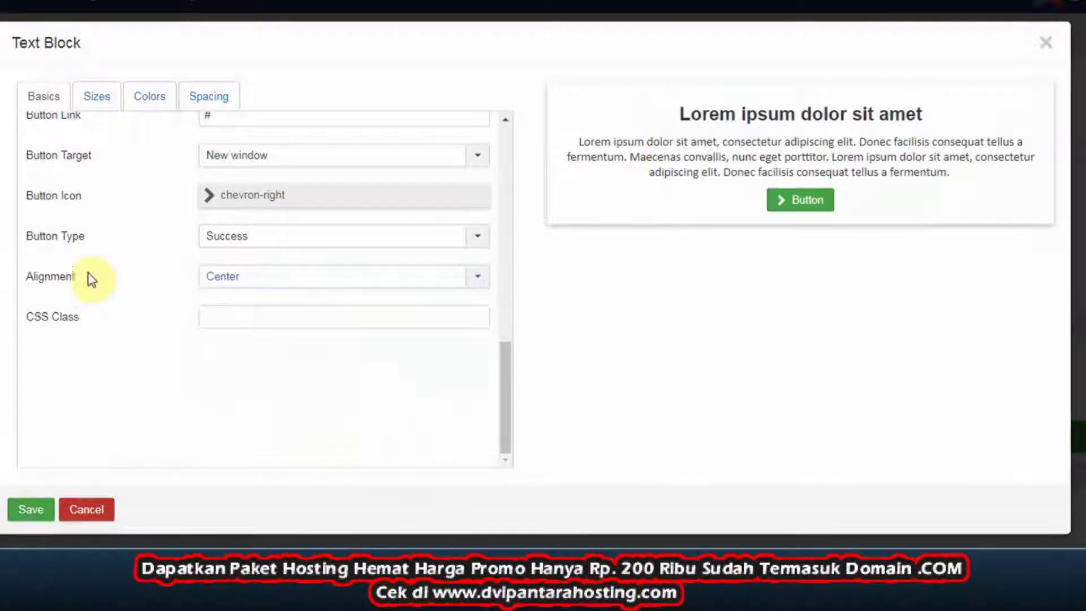
- Look through the Text Block's size, color and spacing options, and review its basic button settings again
click(97, 103)
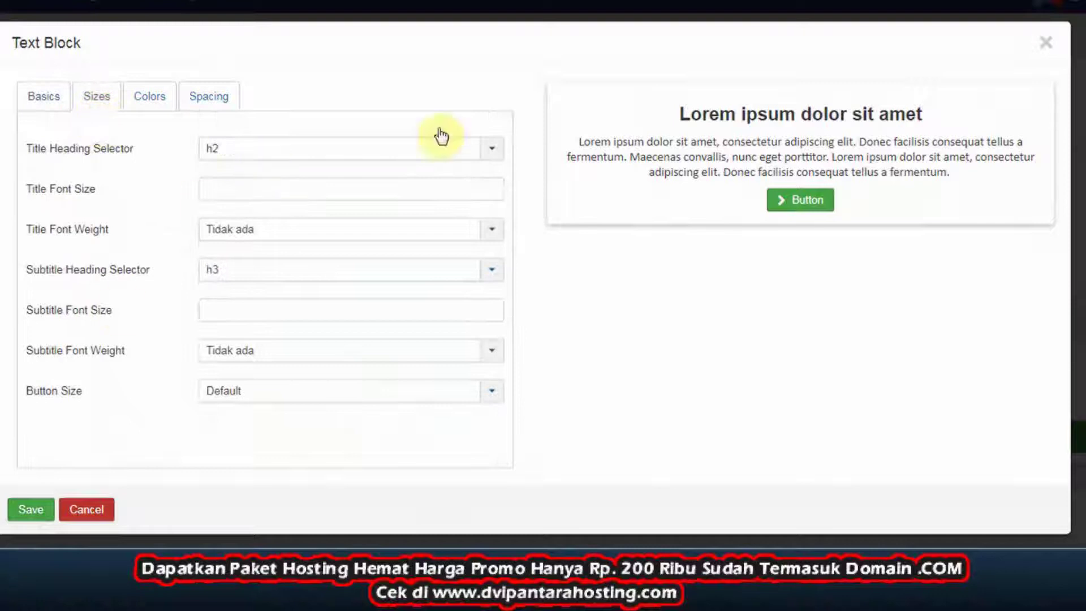
click(157, 86)
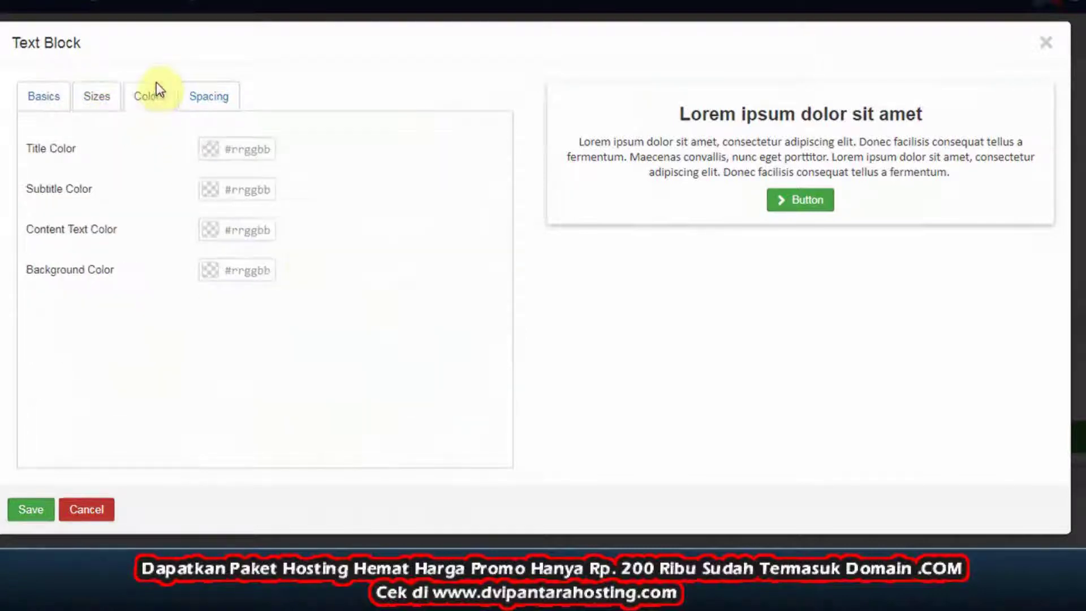
click(223, 95)
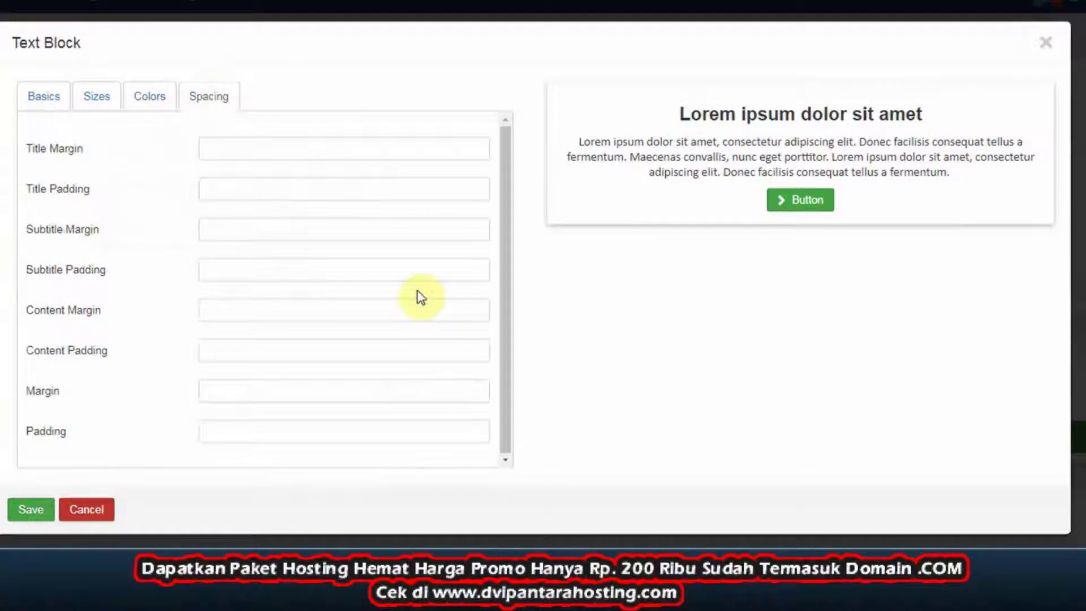
click(52, 101)
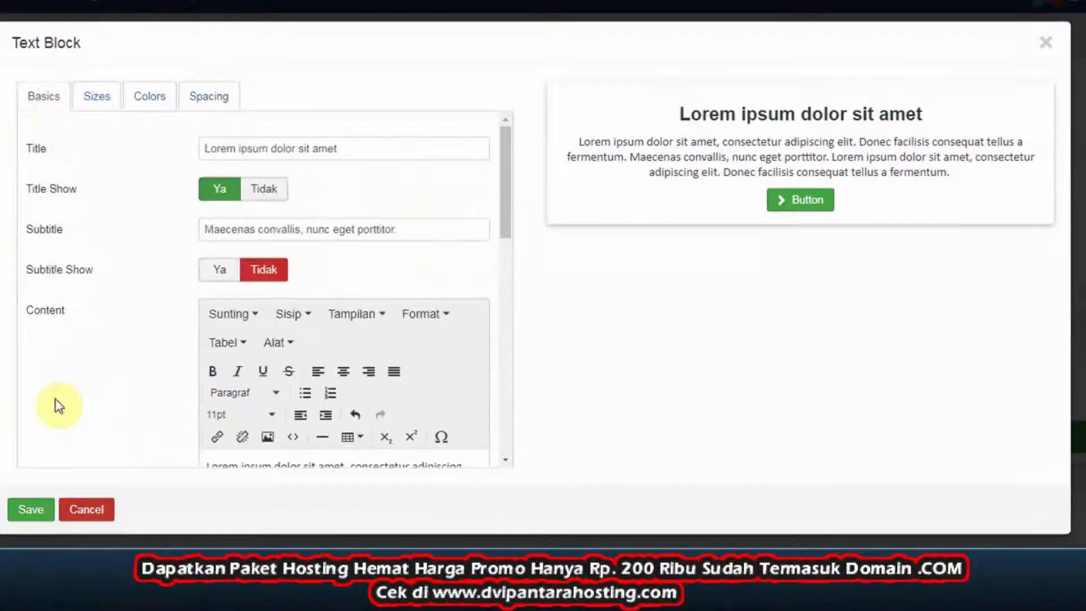
scroll(59, 401, down, 3)
scroll(62, 401, down, 5)
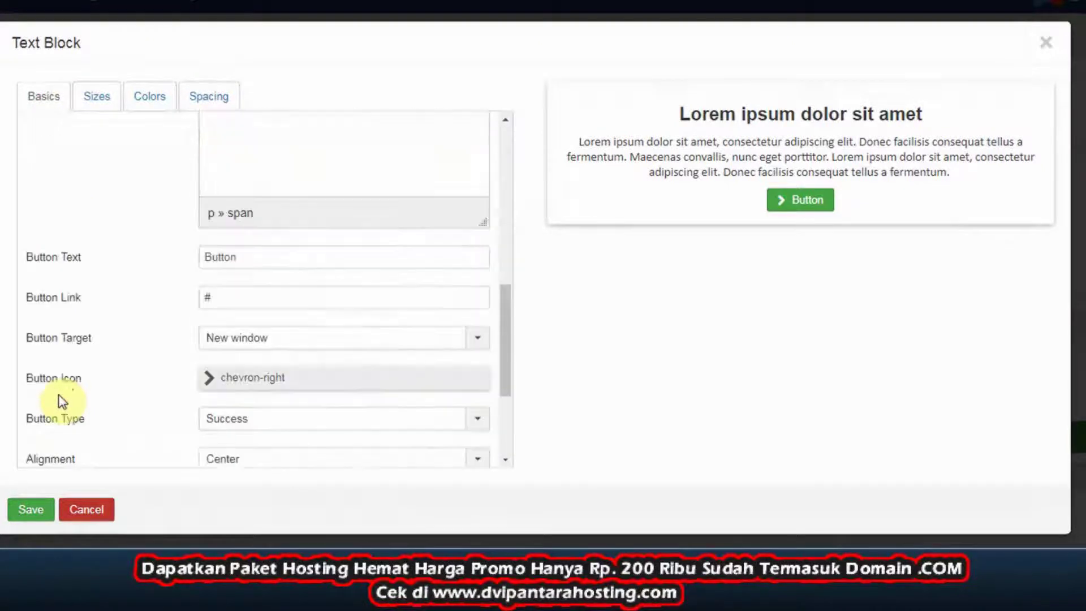
scroll(61, 398, down, 3)
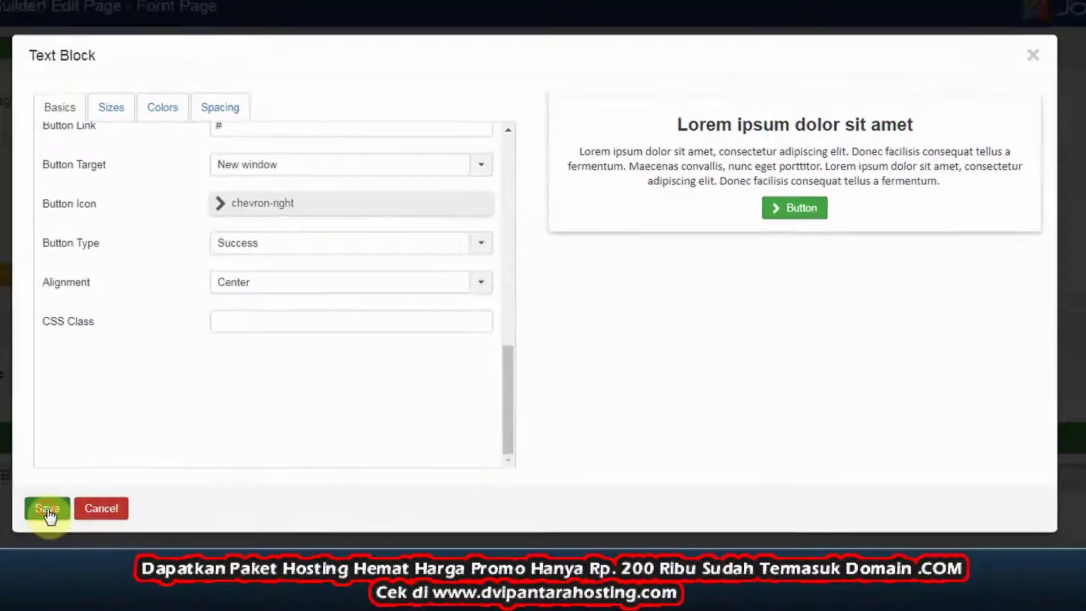
- Save the Text Block and the Fornt Page, and open the site's front end to check the result
click(48, 509)
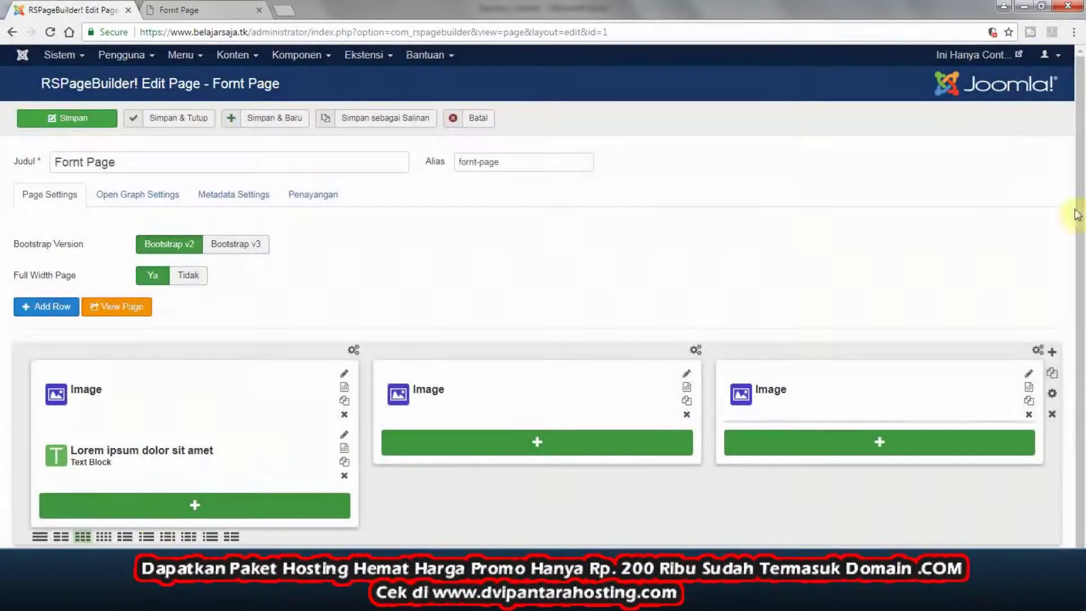
click(58, 120)
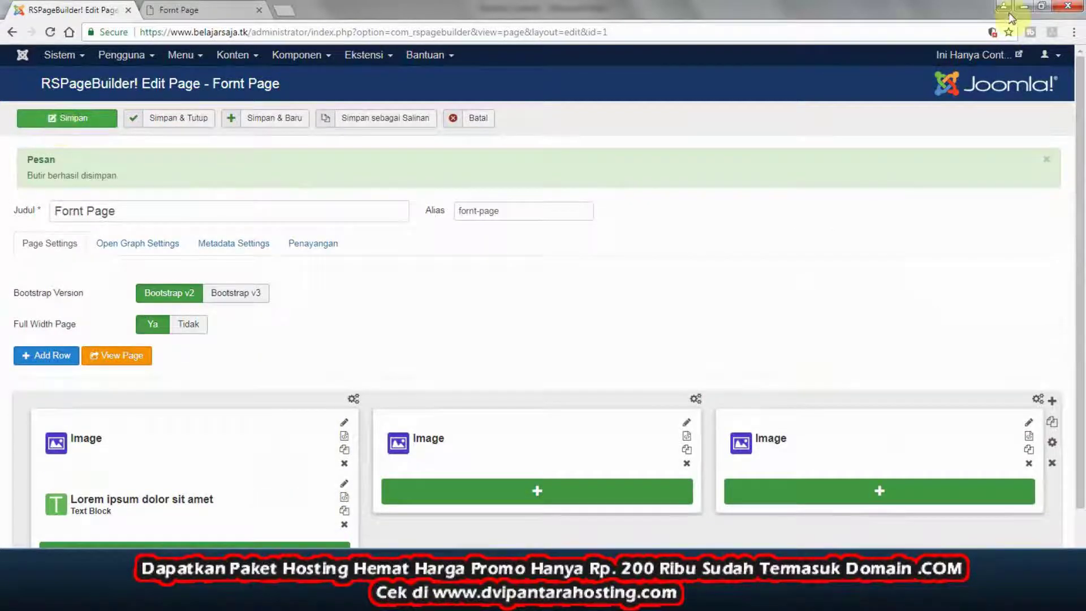
click(1021, 54)
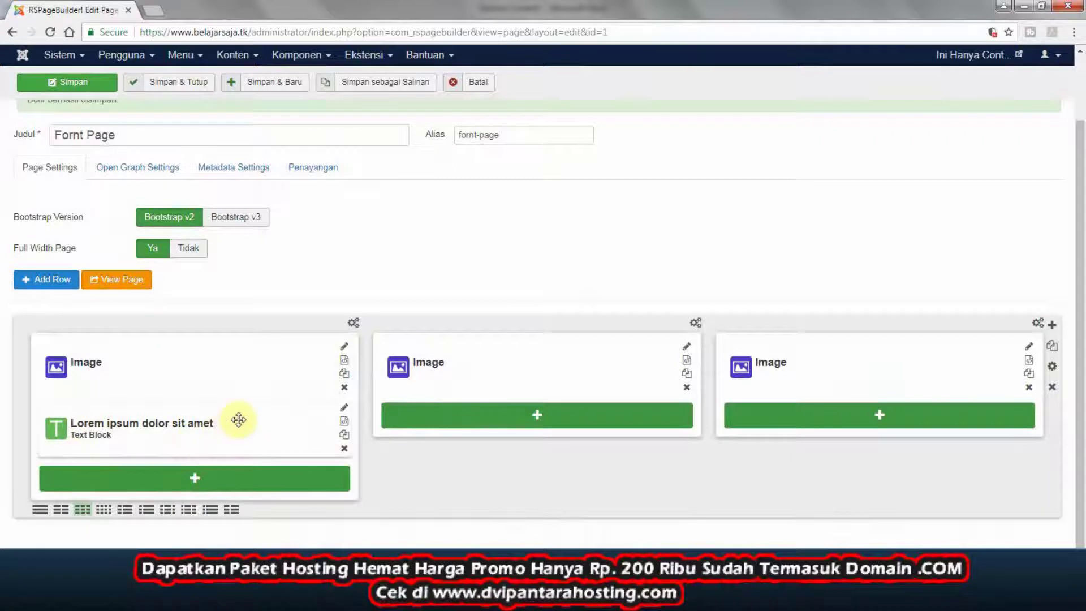
- Reopen the first column's Text Block for editing and set its title margin to 3px and title padding to 1px
click(345, 408)
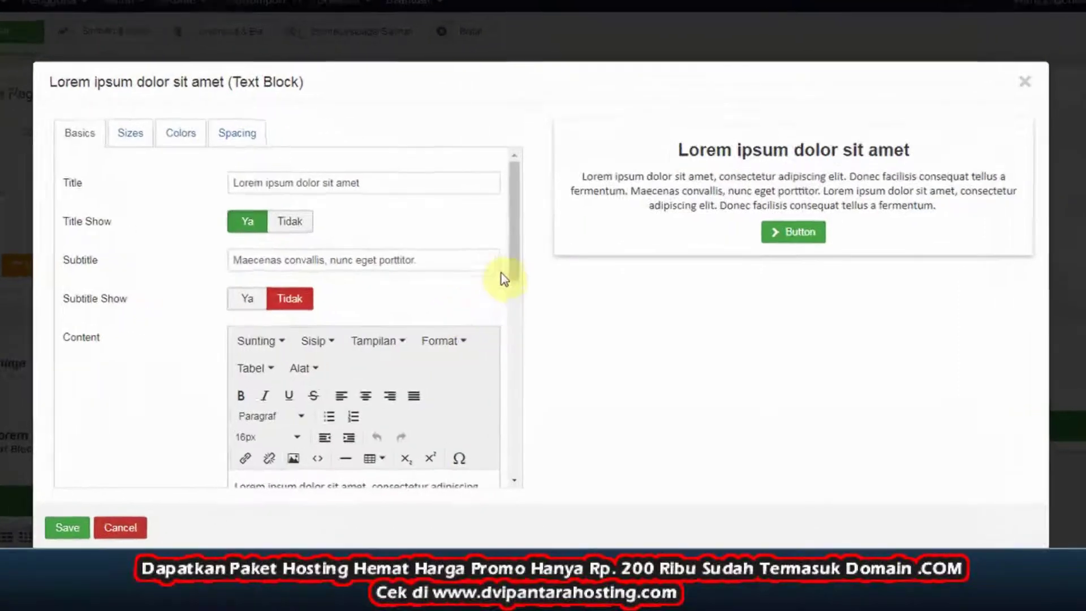
drag(516, 273, 516, 194)
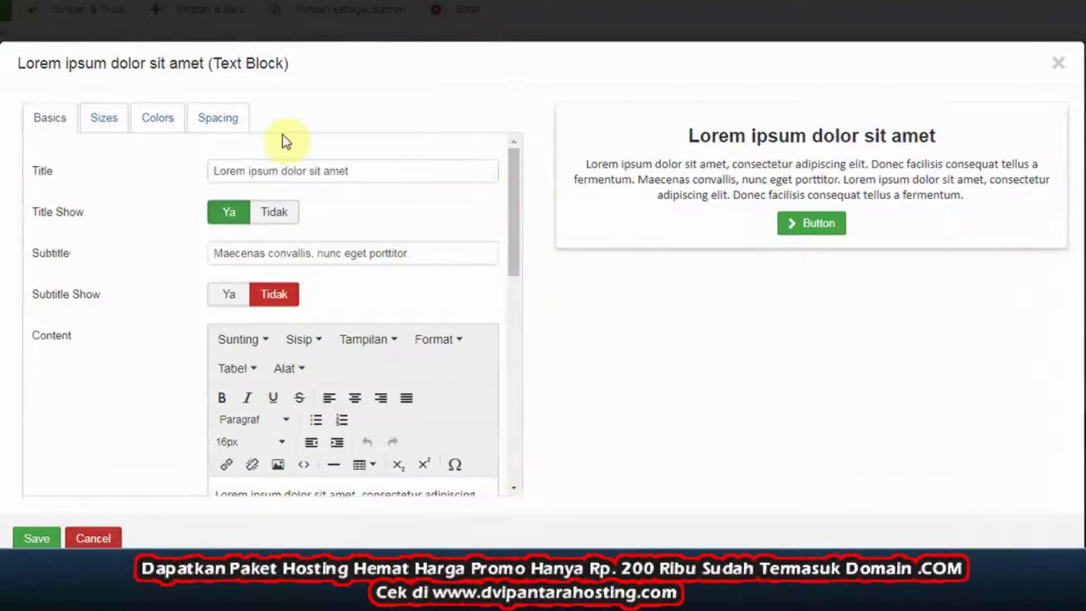
click(108, 119)
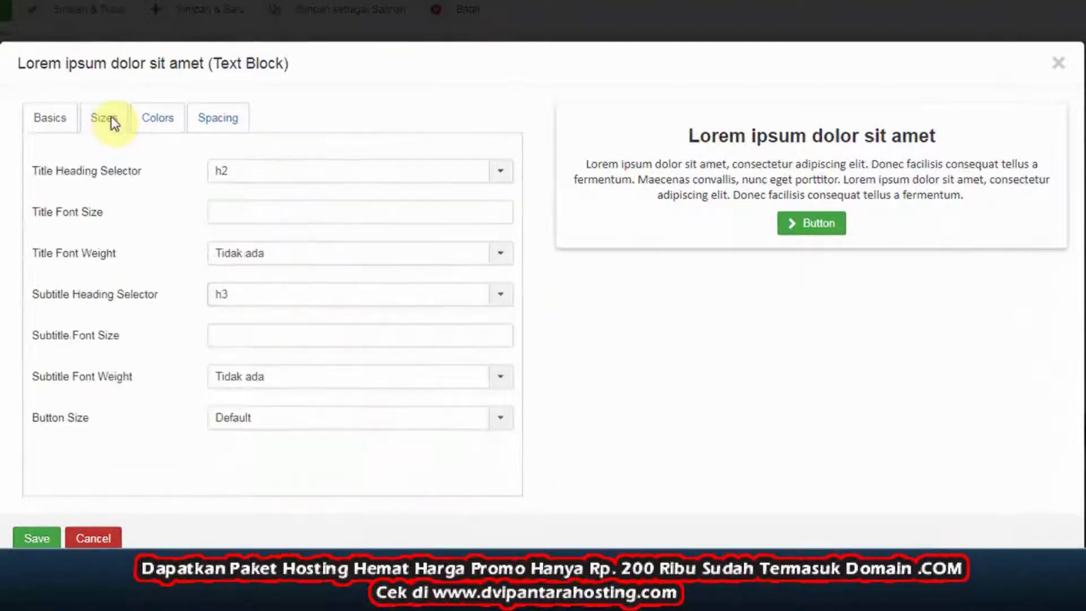
click(177, 117)
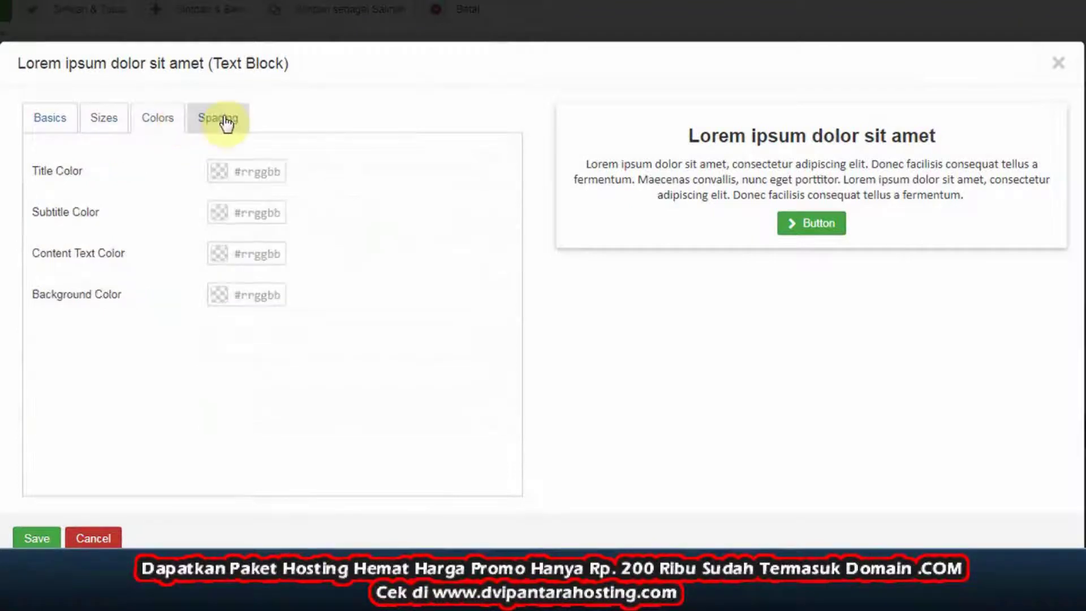
click(224, 119)
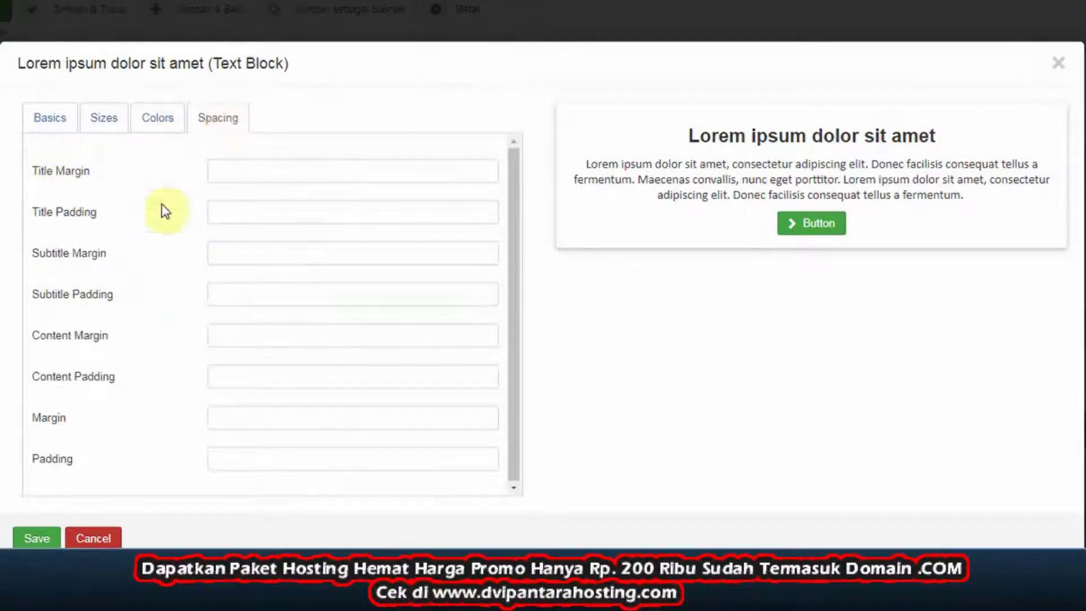
click(271, 168)
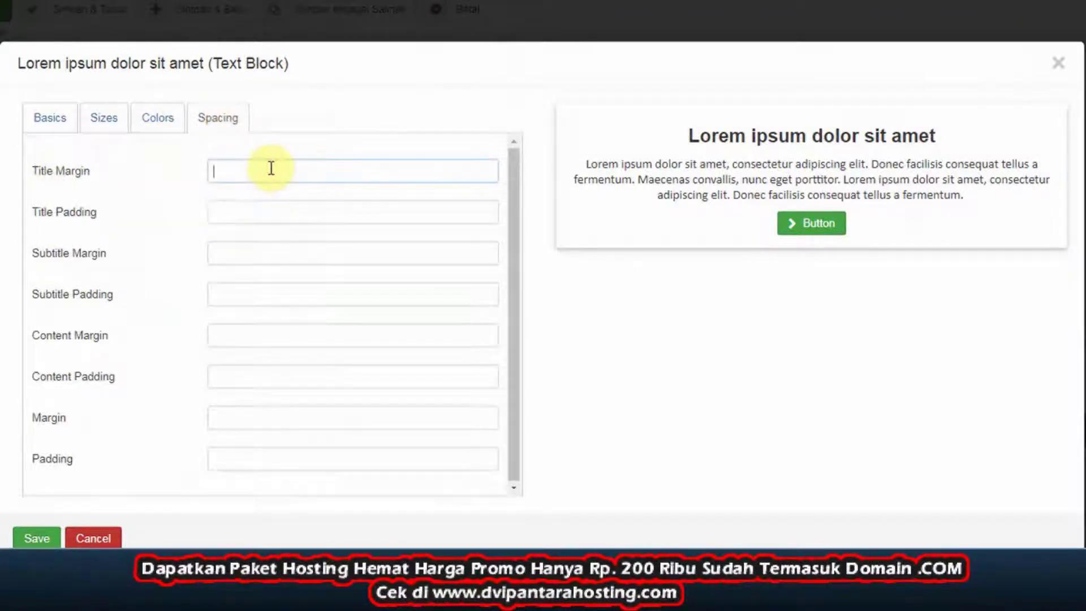
text(3)
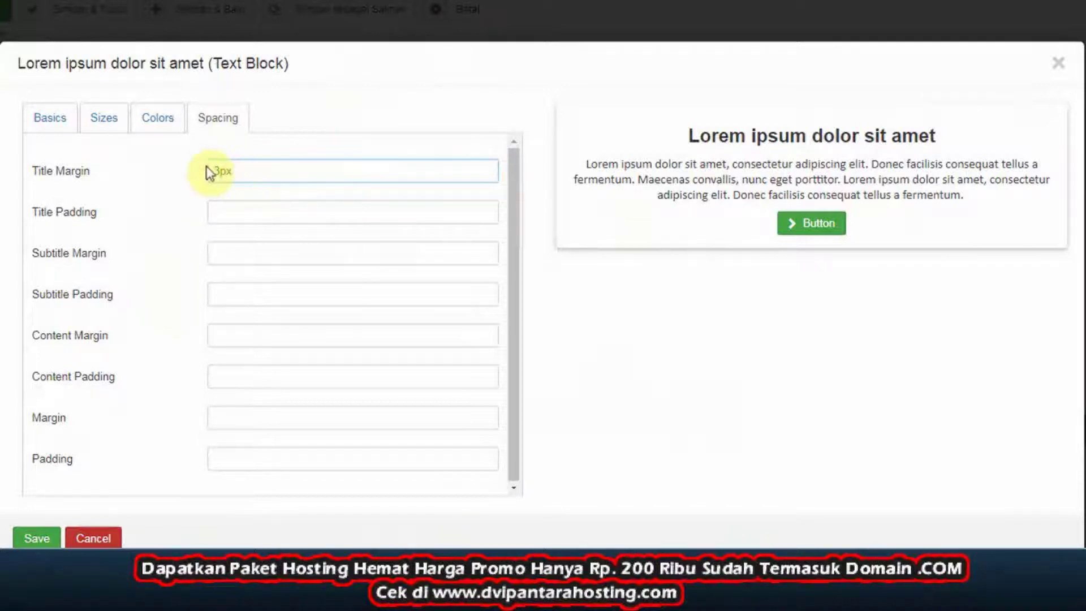
click(239, 205)
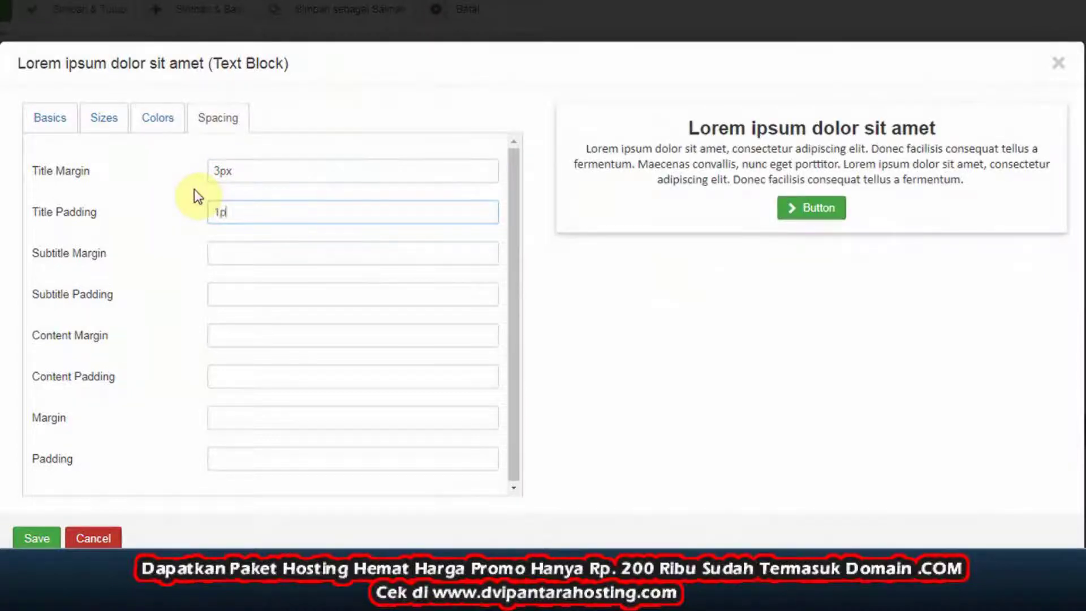
text(1px)
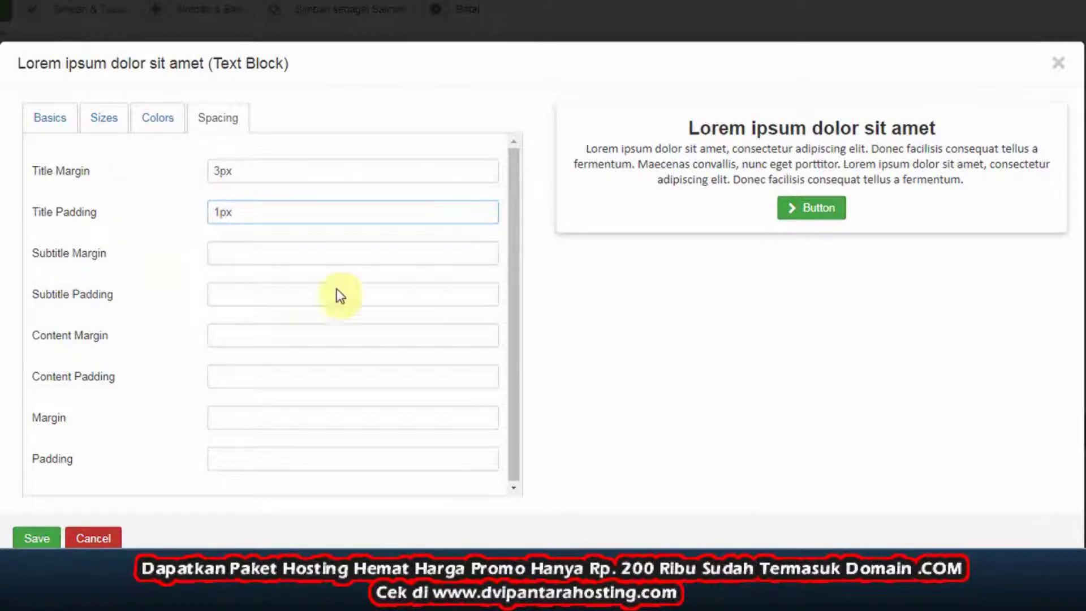
- Set the Text Block's content margin and content padding to 1px each
mouse_move(92, 266)
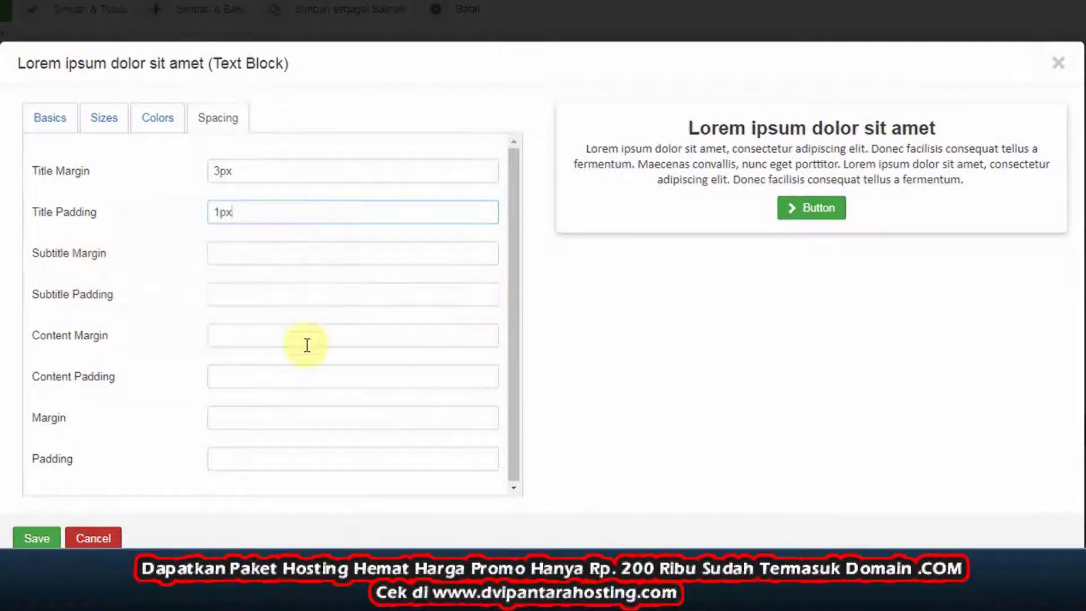
click(279, 340)
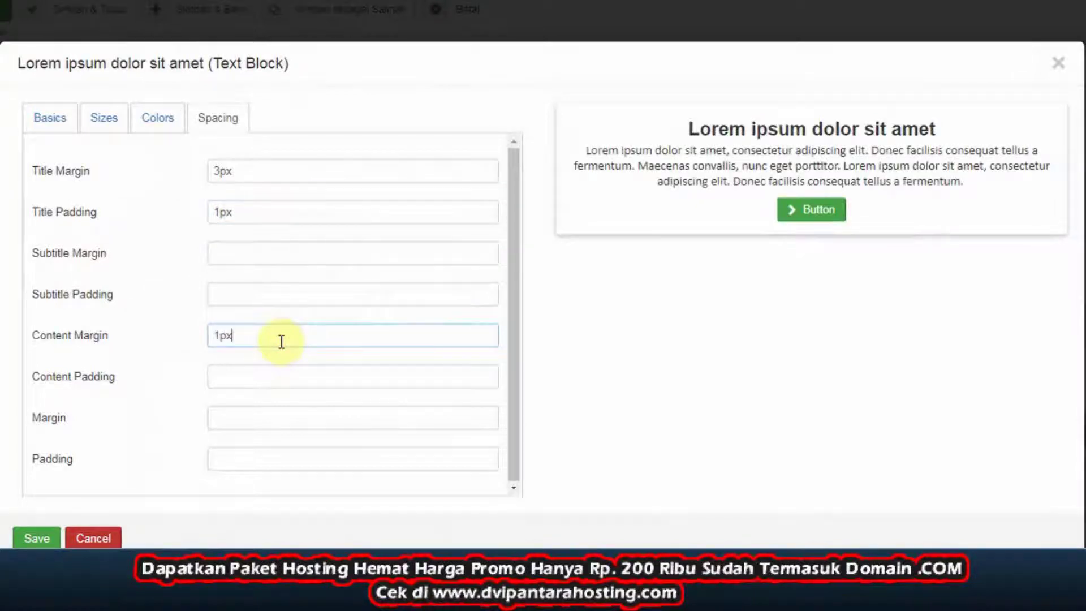
click(286, 375)
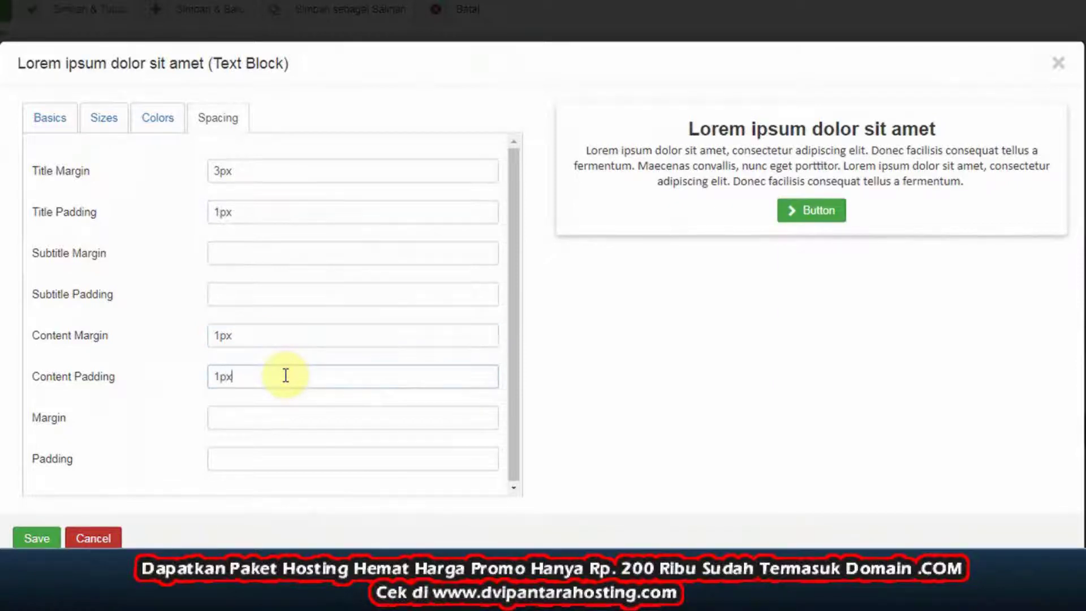
- Set the Text Block's overall margin to 3px and padding to 2px, and save the block
click(256, 411)
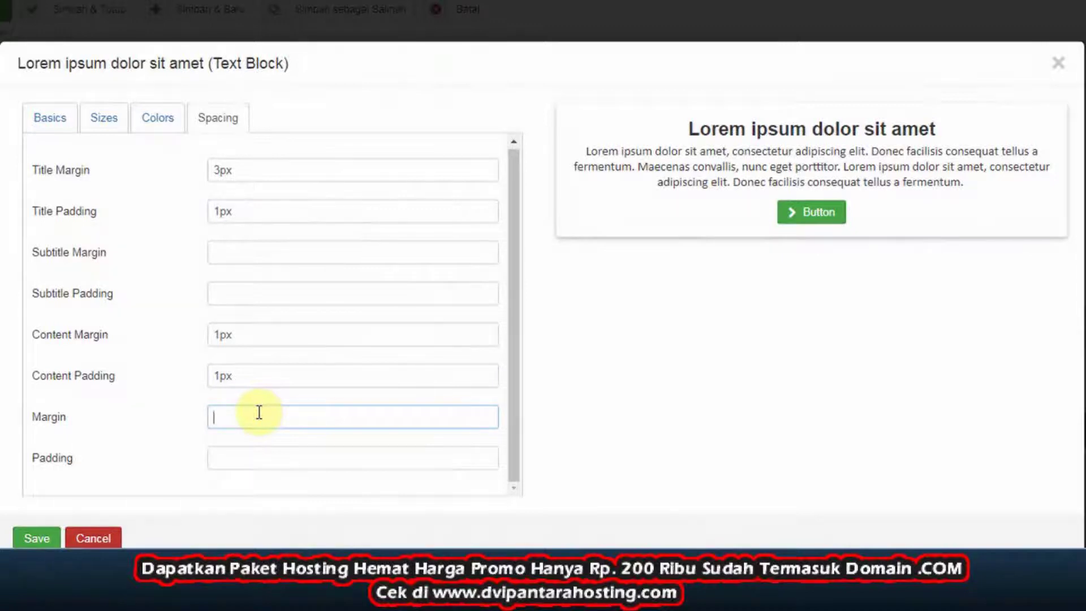
click(272, 452)
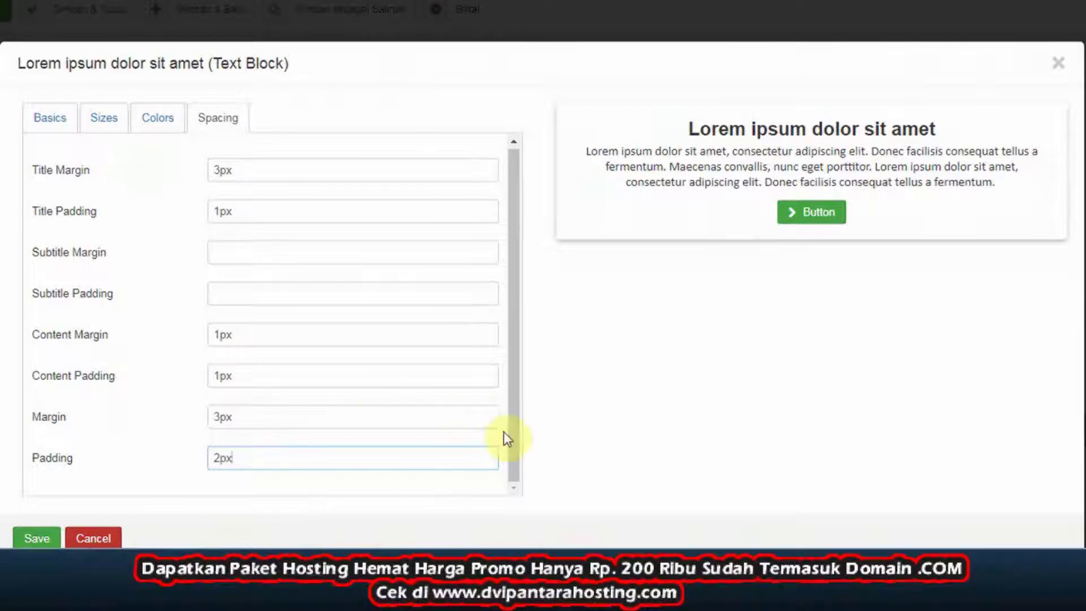
click(34, 537)
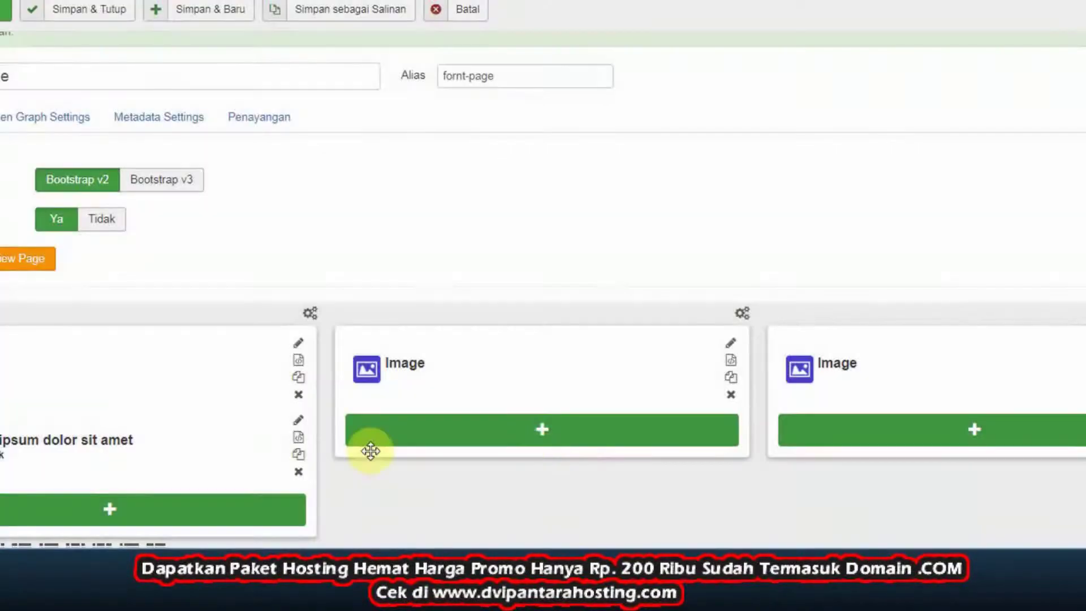
- Change the alignment of the first column's Text Block to Left and save the block
click(302, 421)
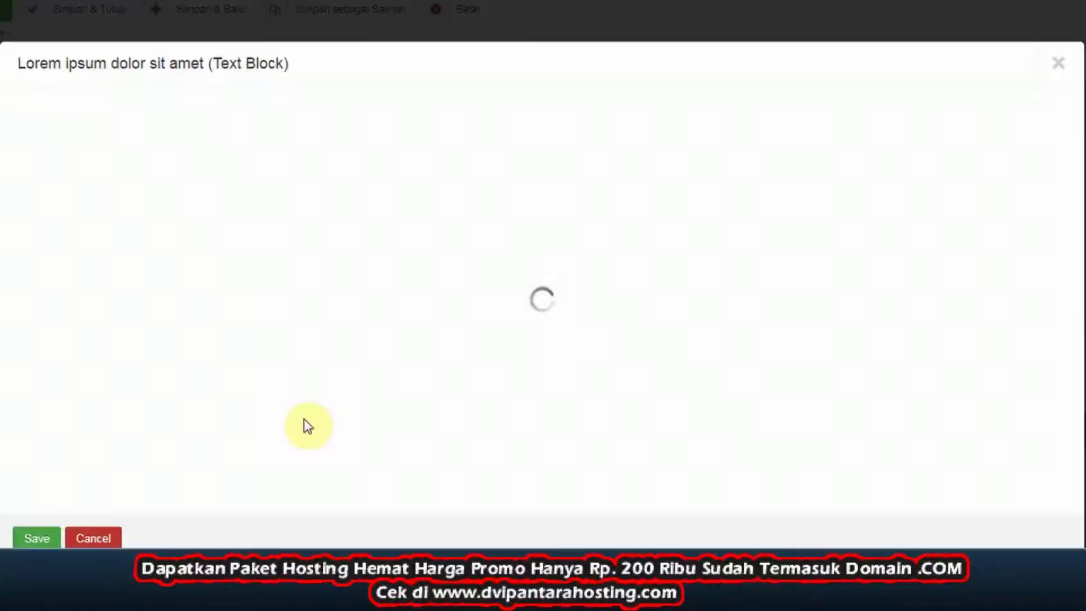
drag(513, 249, 513, 478)
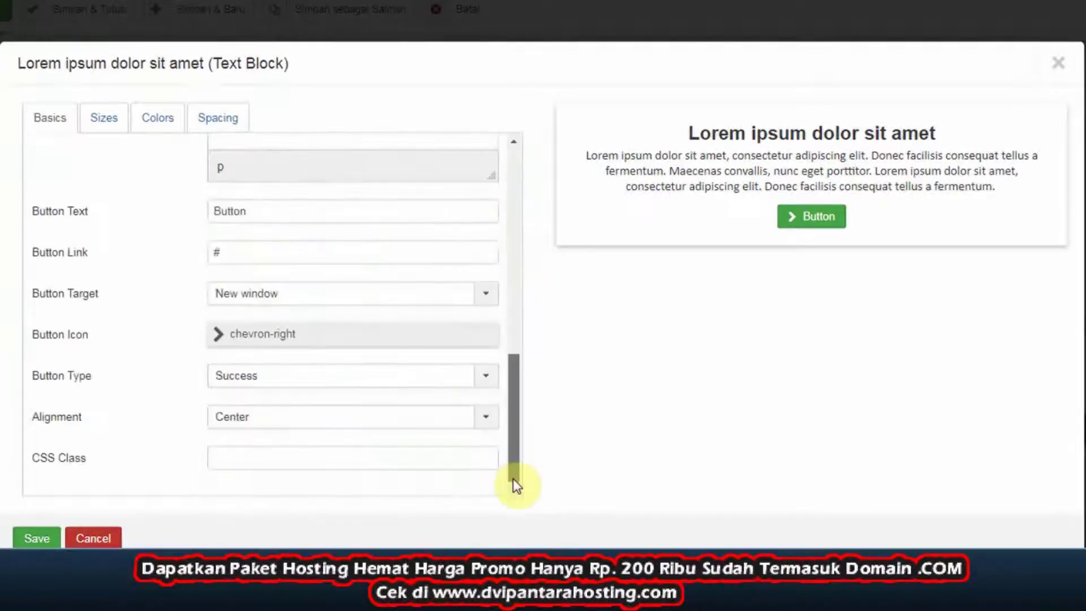
click(363, 419)
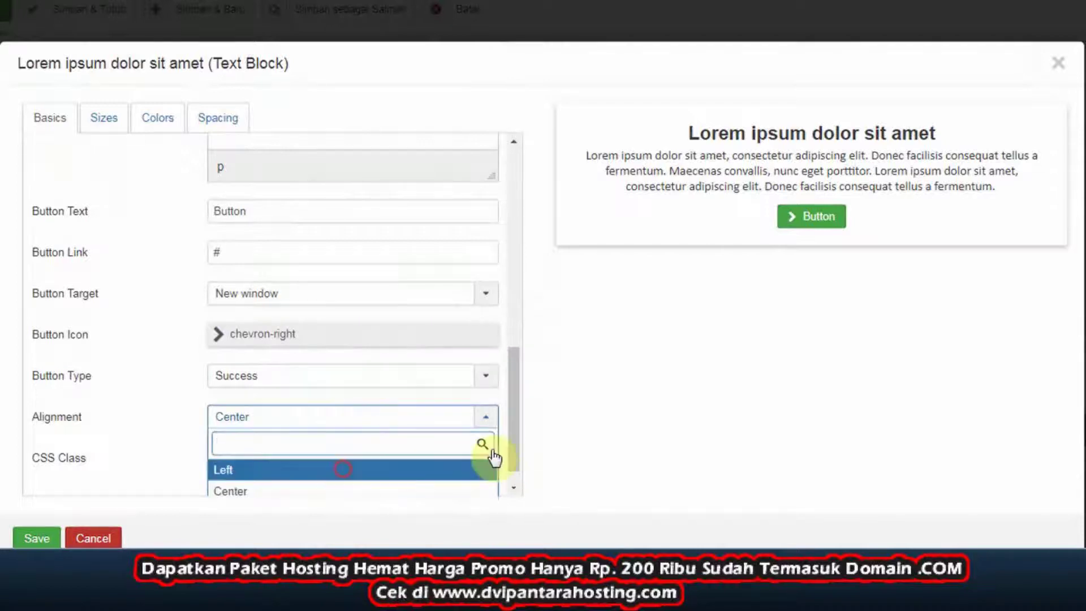
click(489, 469)
click(512, 488)
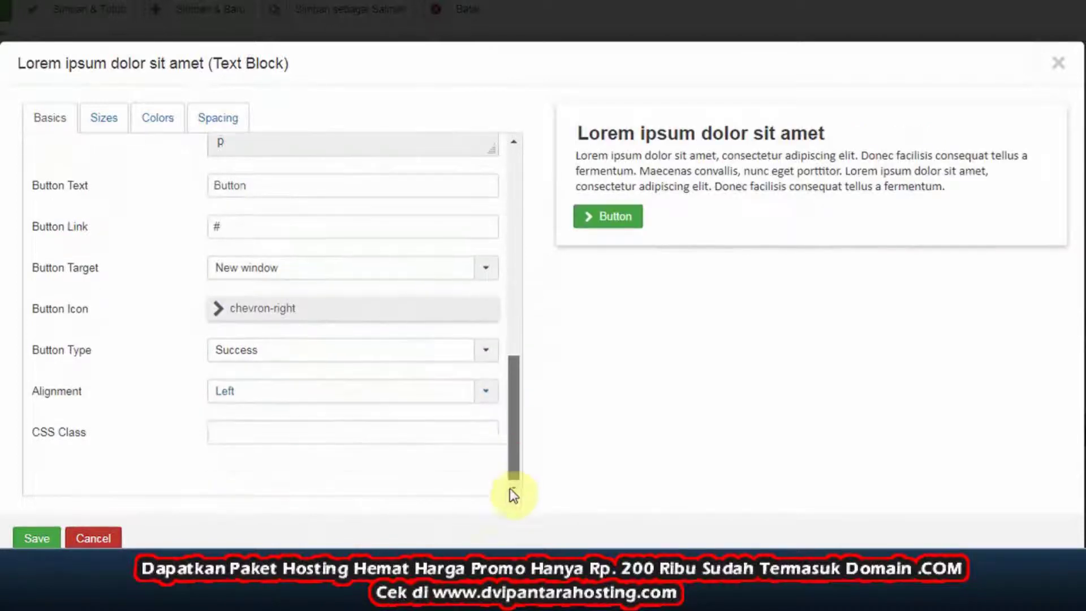
click(484, 388)
click(441, 451)
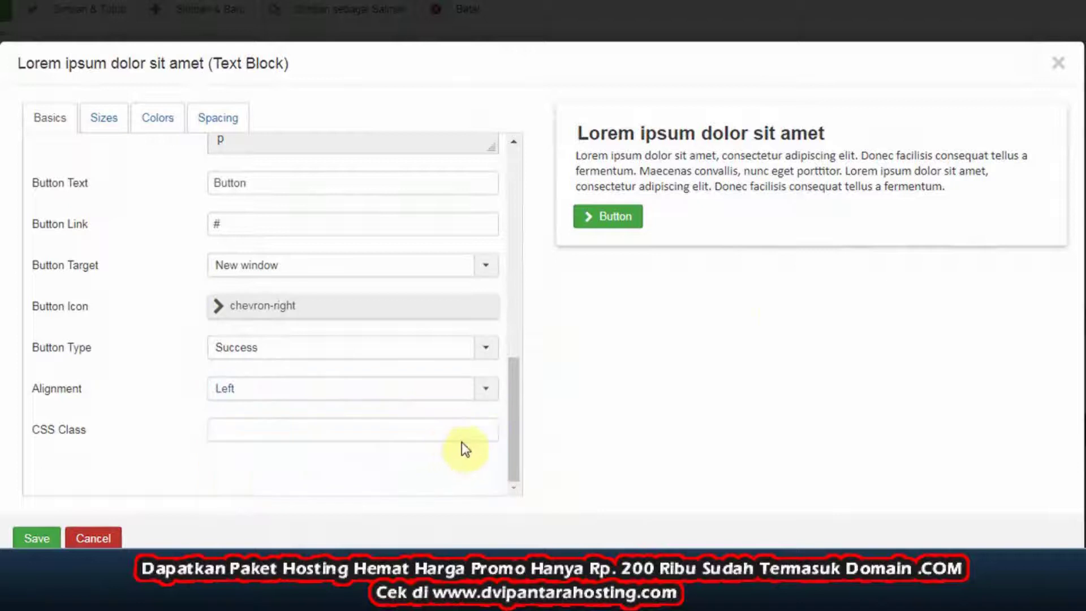
click(36, 538)
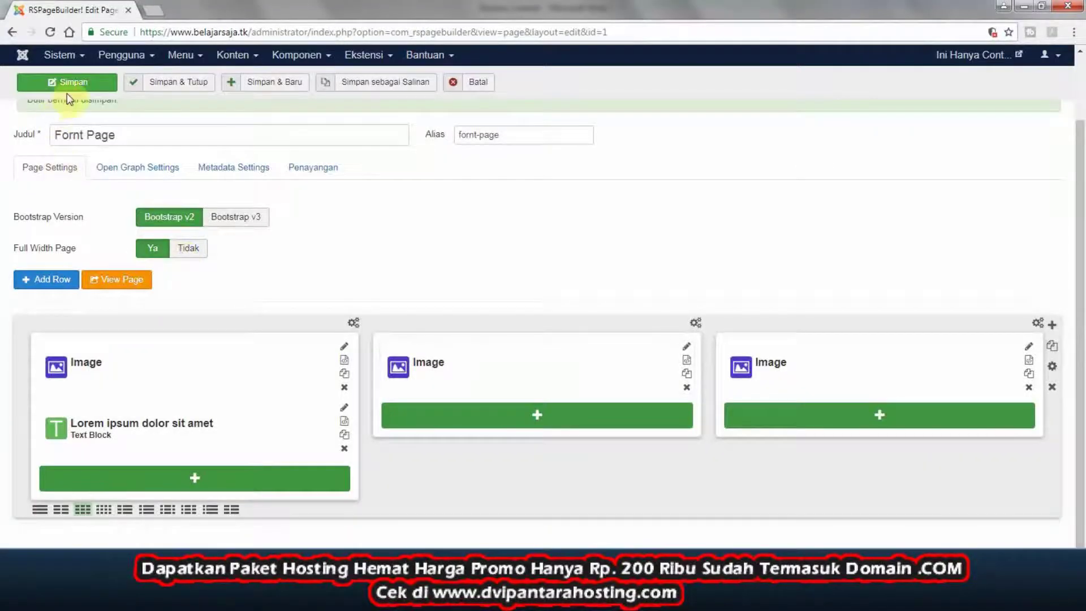
- Save the page, view the live front page to check the left-aligned text block, and return to the page editor
click(76, 88)
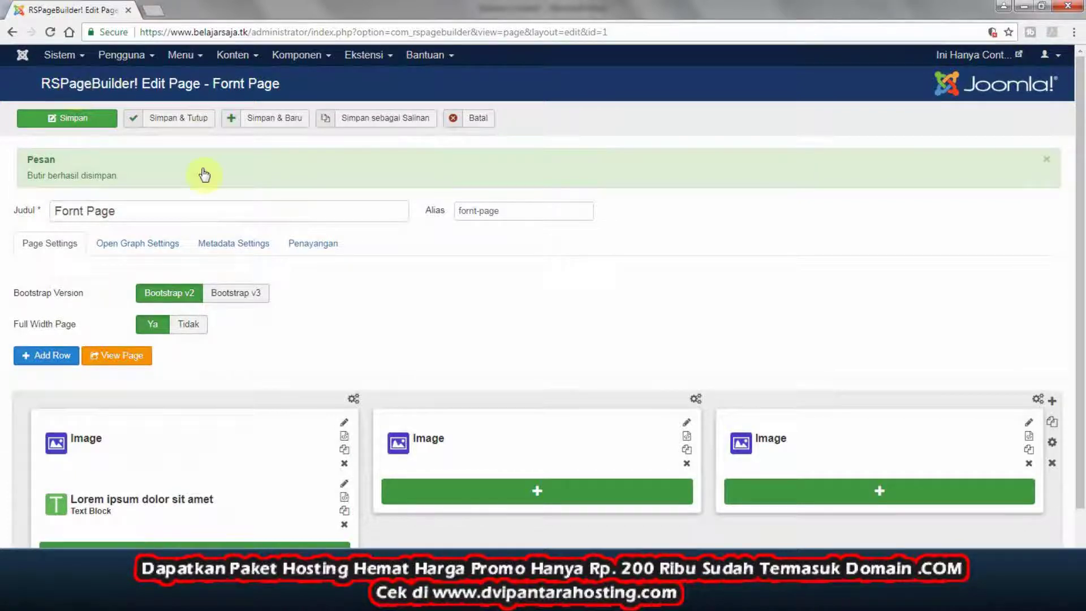
click(1017, 57)
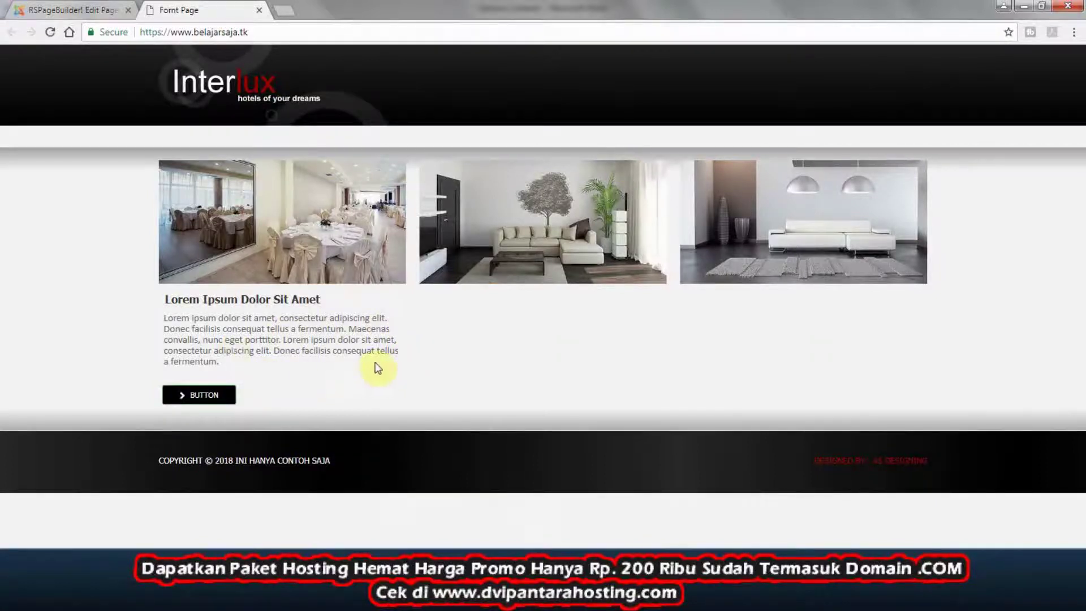
click(50, 8)
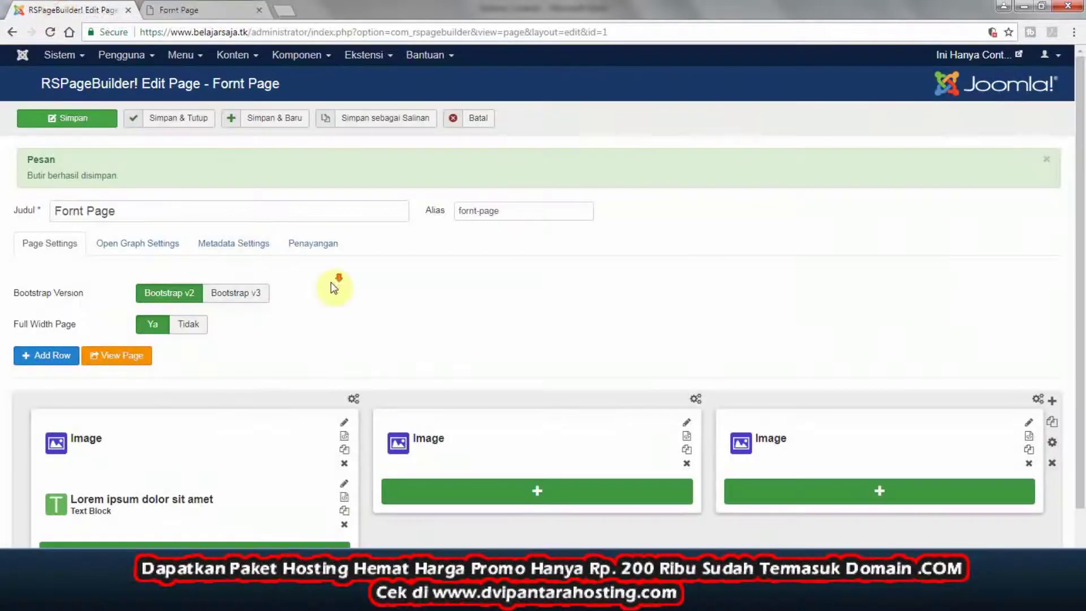
- Change the alignment of the first column's Text Block to Center and save the block
scroll(333, 288, down, 1)
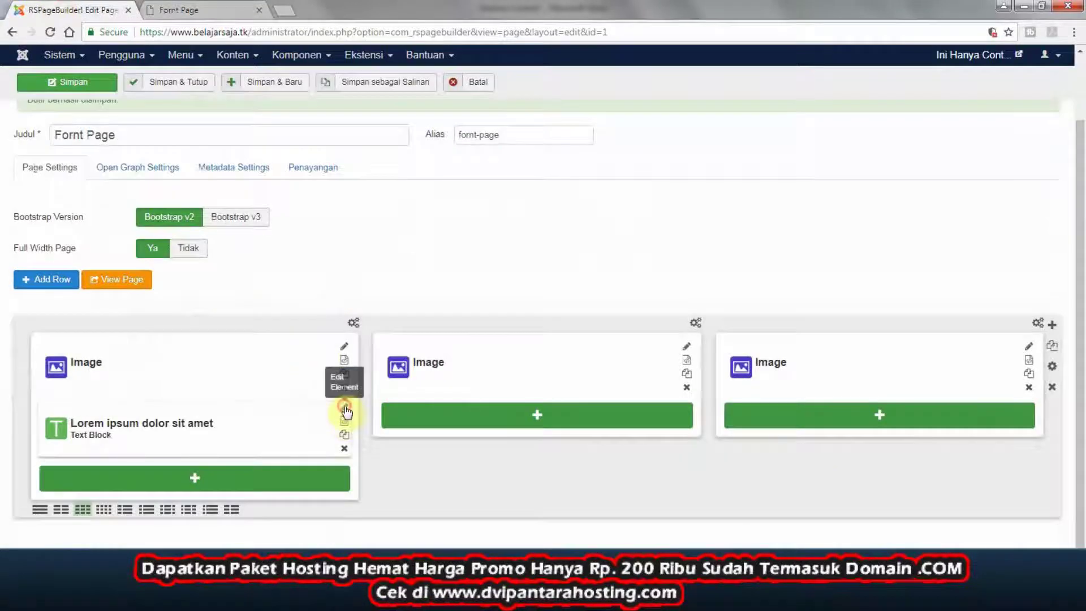
scroll(345, 411, up, 1)
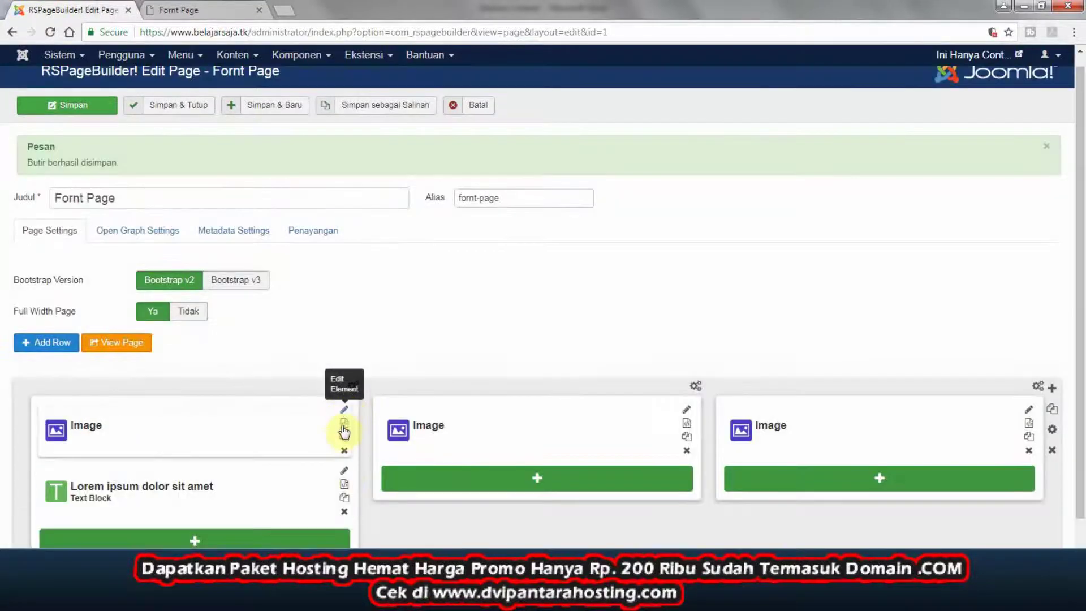
click(344, 472)
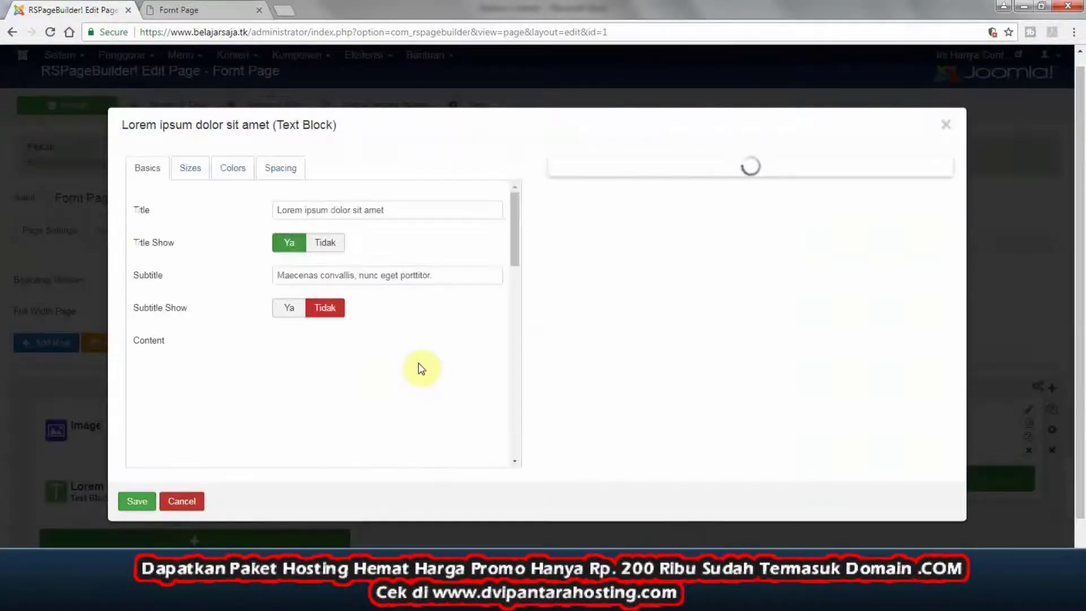
scroll(519, 370, down, 10)
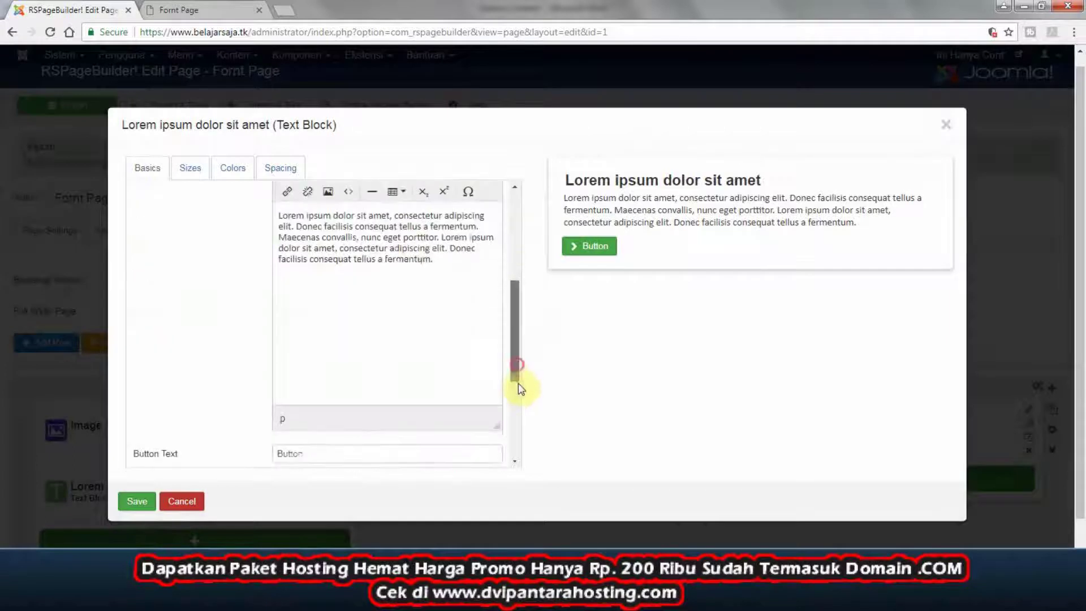
click(388, 406)
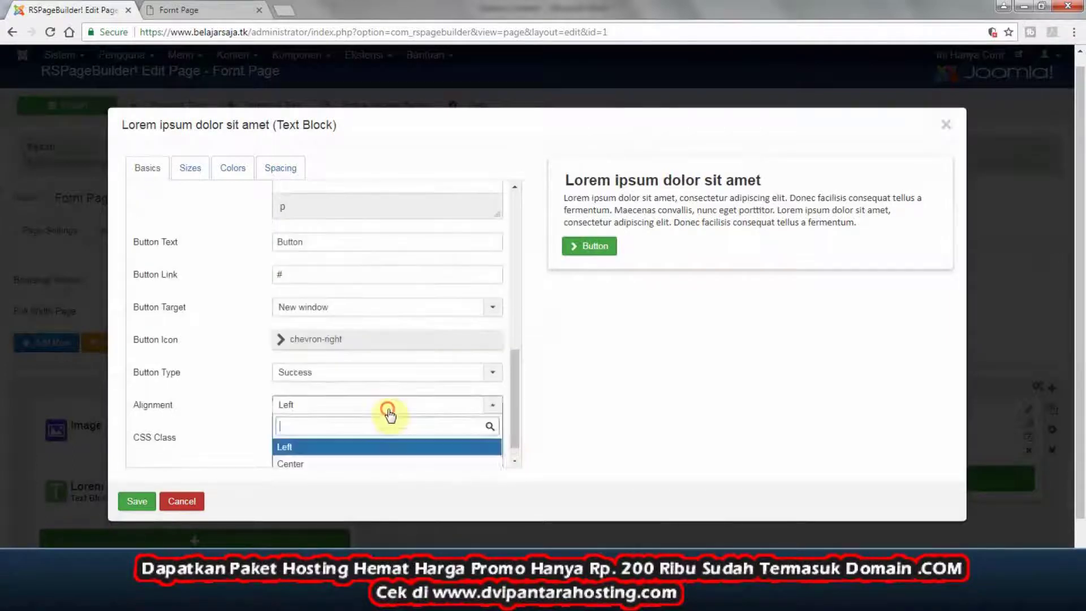
click(372, 463)
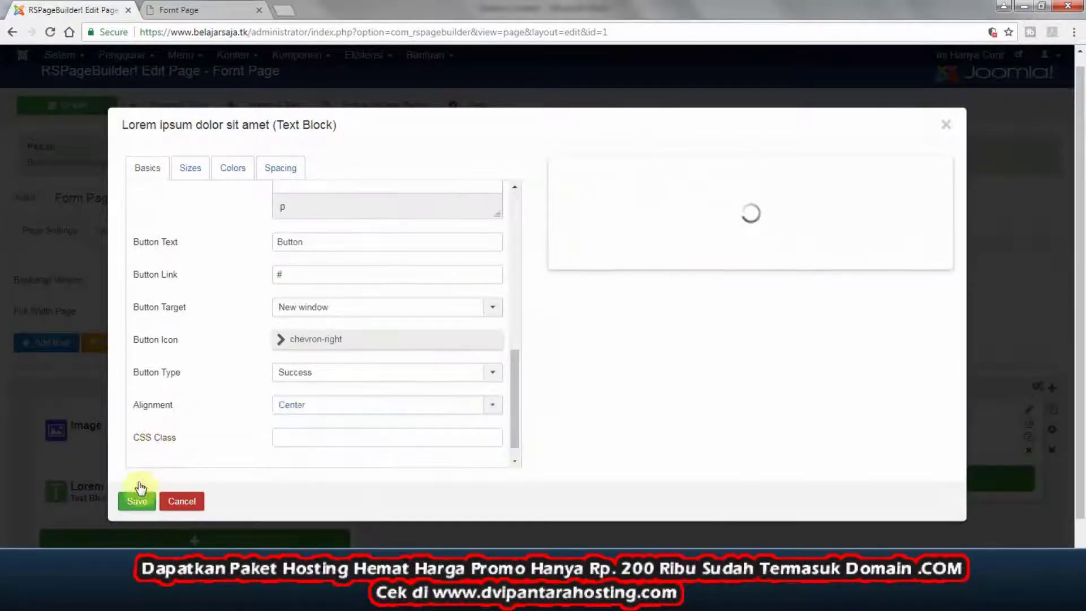
click(138, 503)
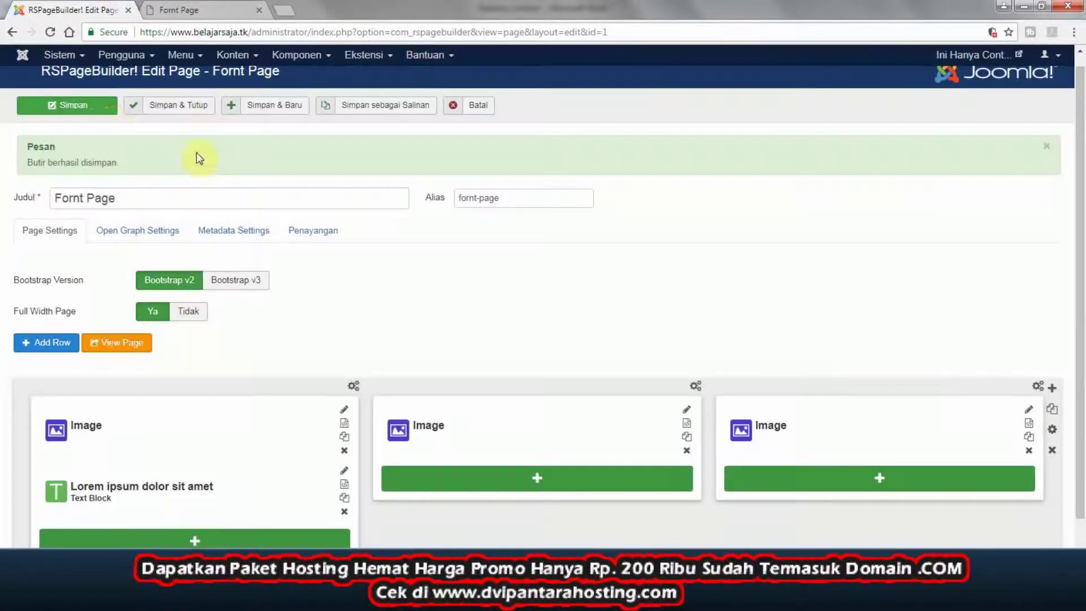
- Save the page, check the centred text block on the live front page, and return to the editor
click(82, 111)
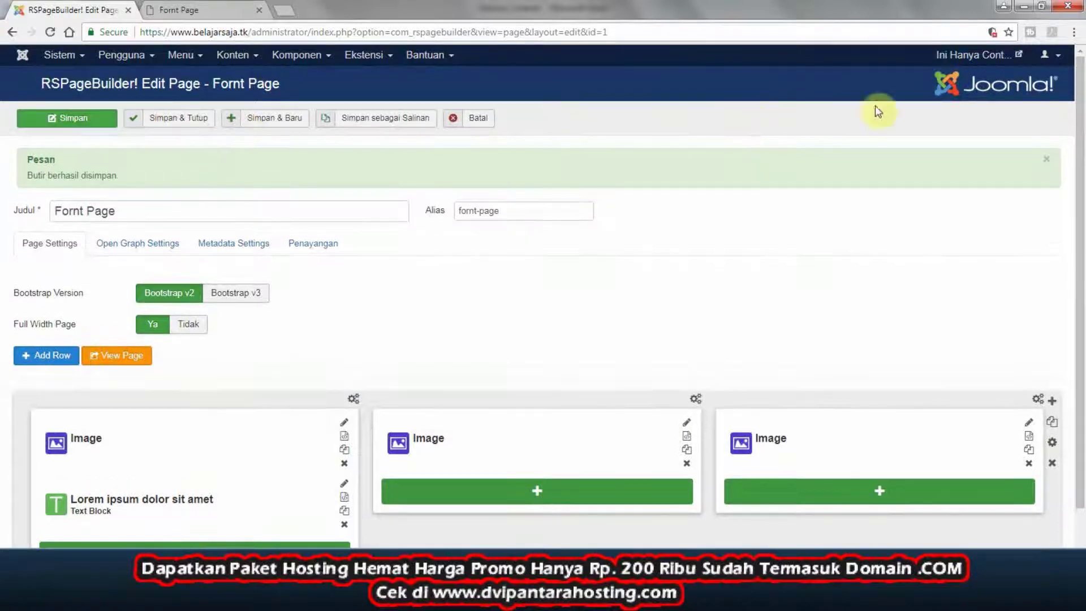
click(1021, 60)
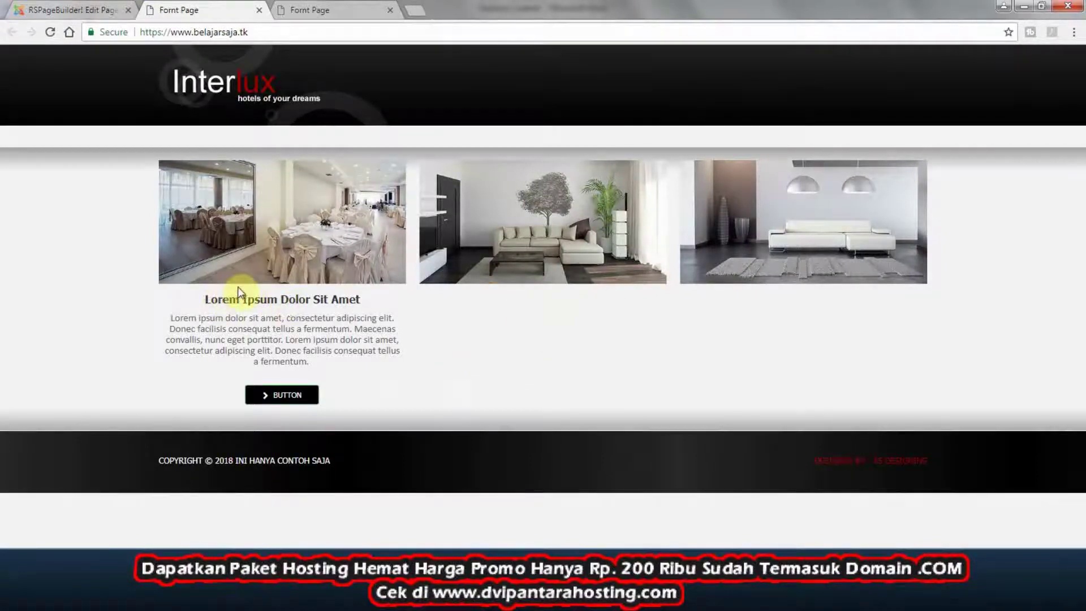
click(84, 6)
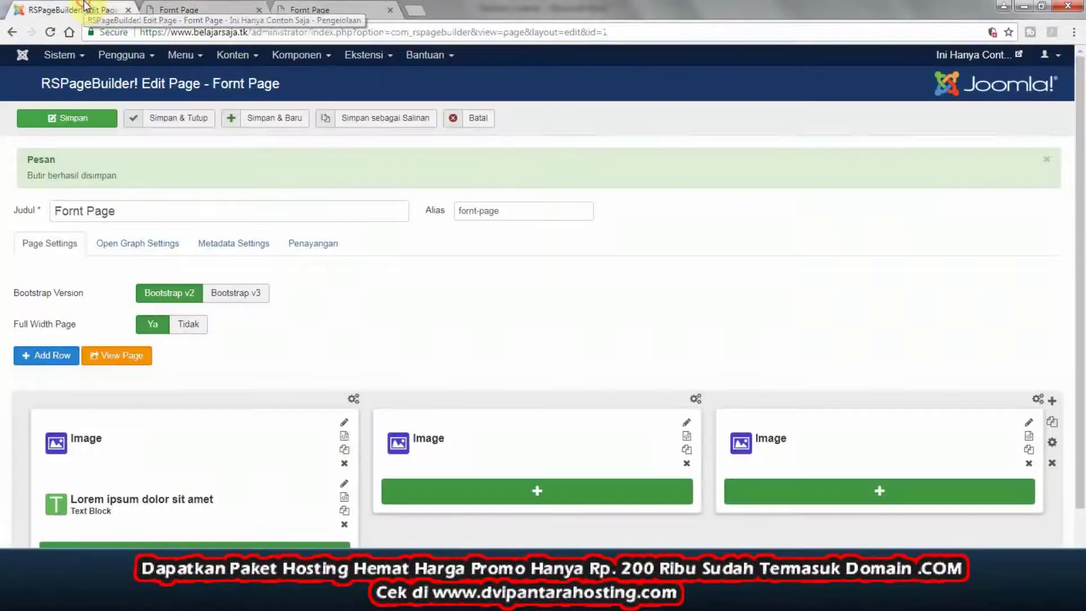
- Set the first column's Text Block title margin to 5px and title padding to 3px, and save the block
scroll(413, 333, down, 2)
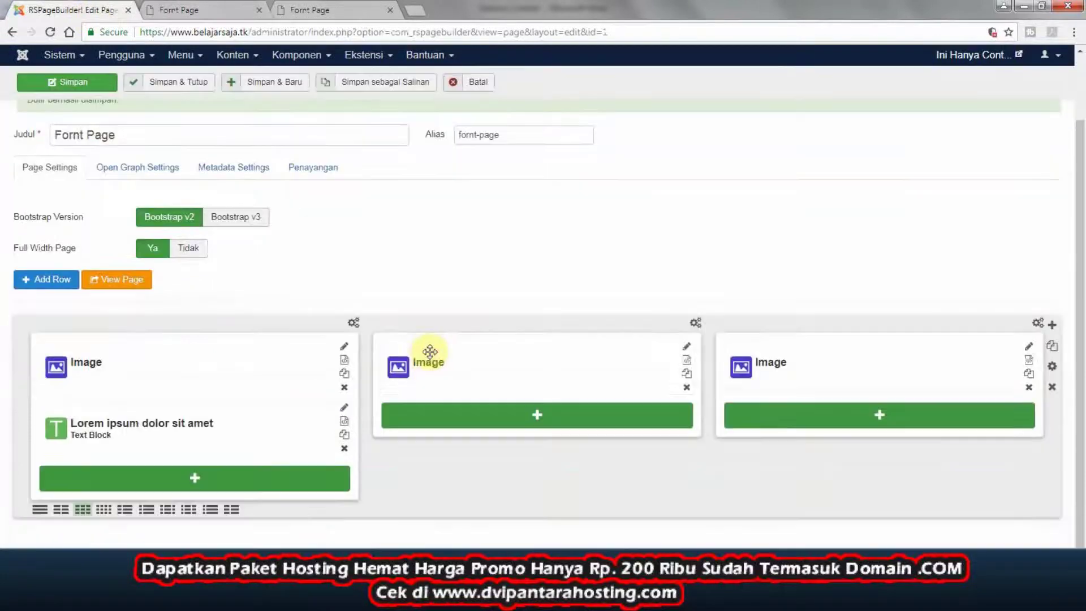
click(344, 408)
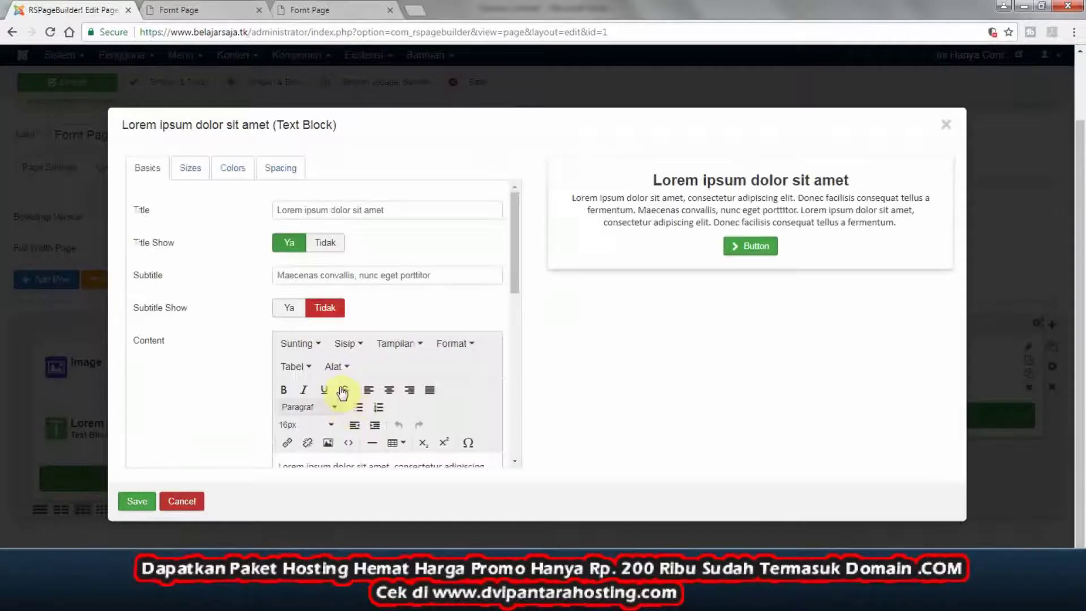
click(288, 170)
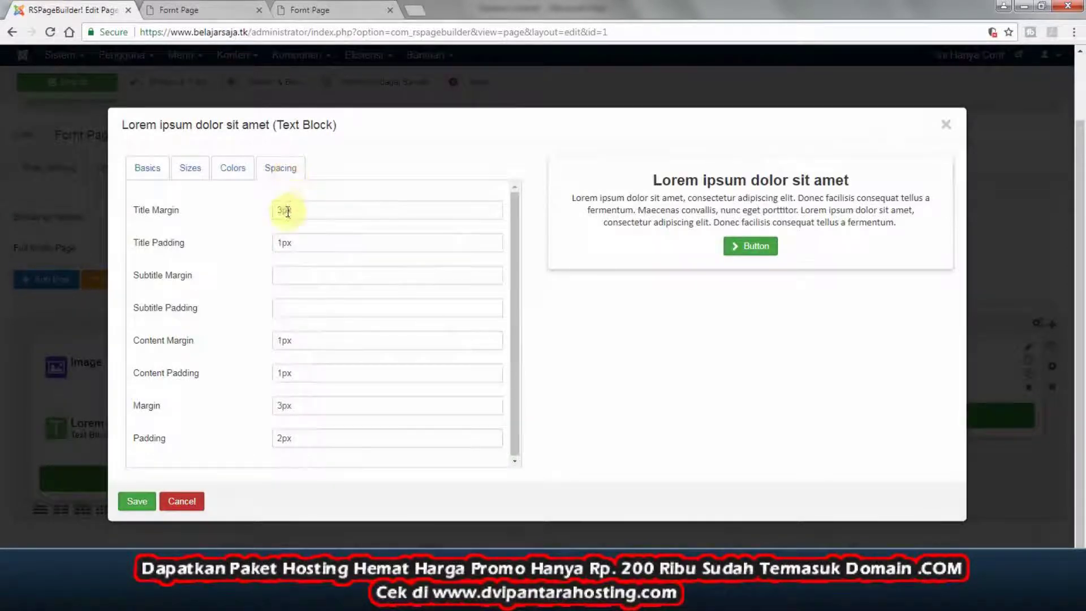
click(319, 16)
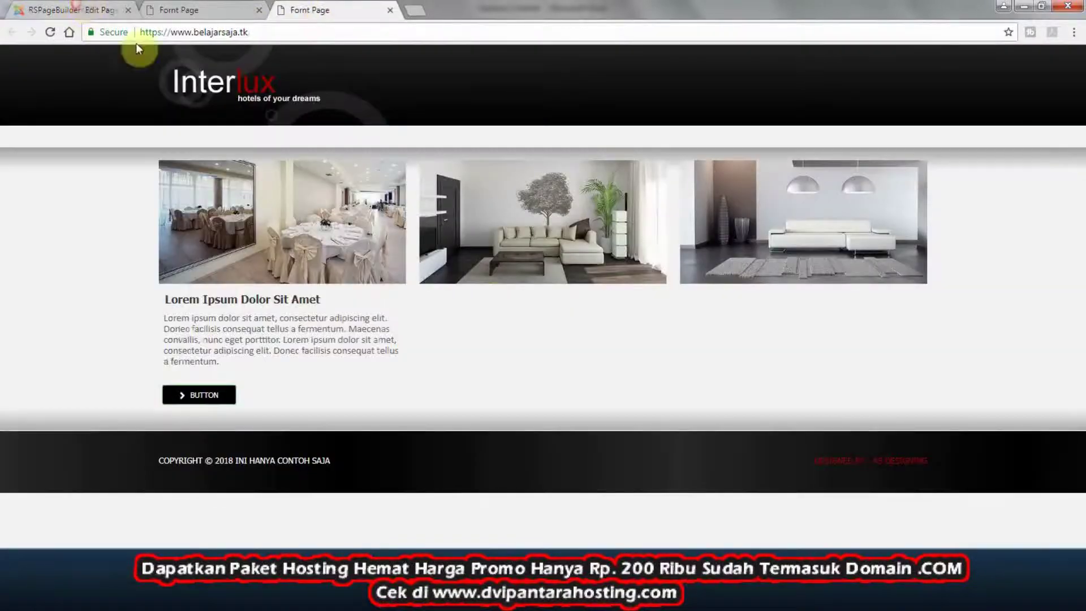
click(79, 10)
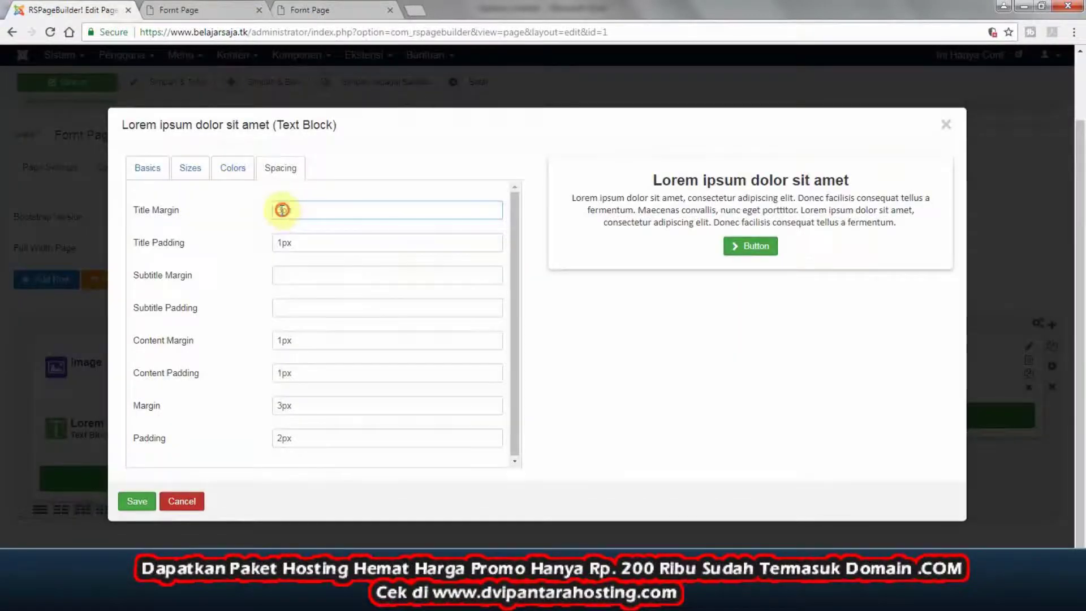
drag(279, 208, 275, 242)
text(5)
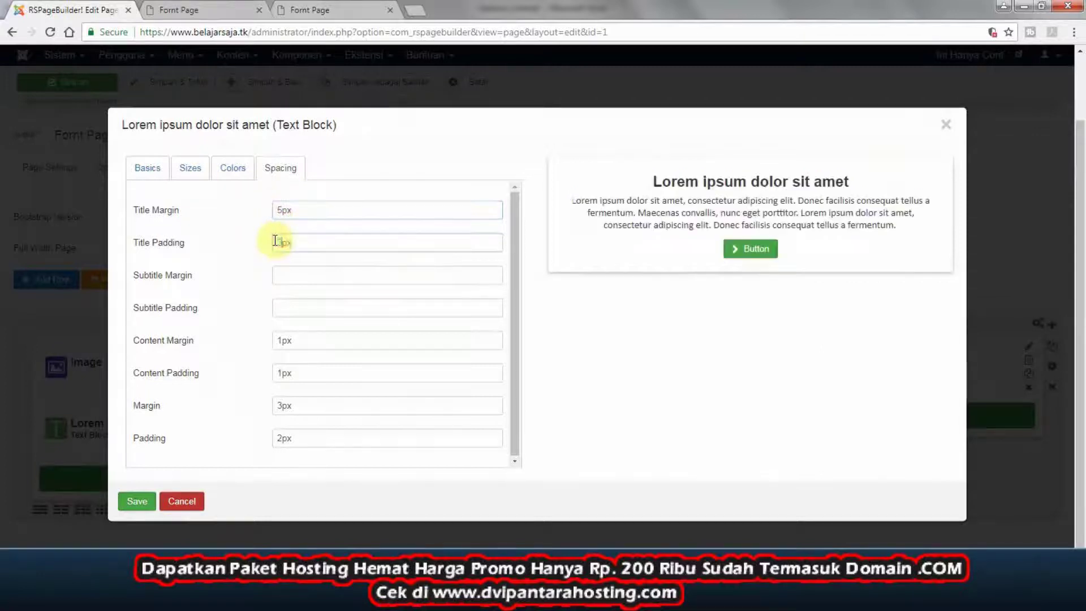
text(3)
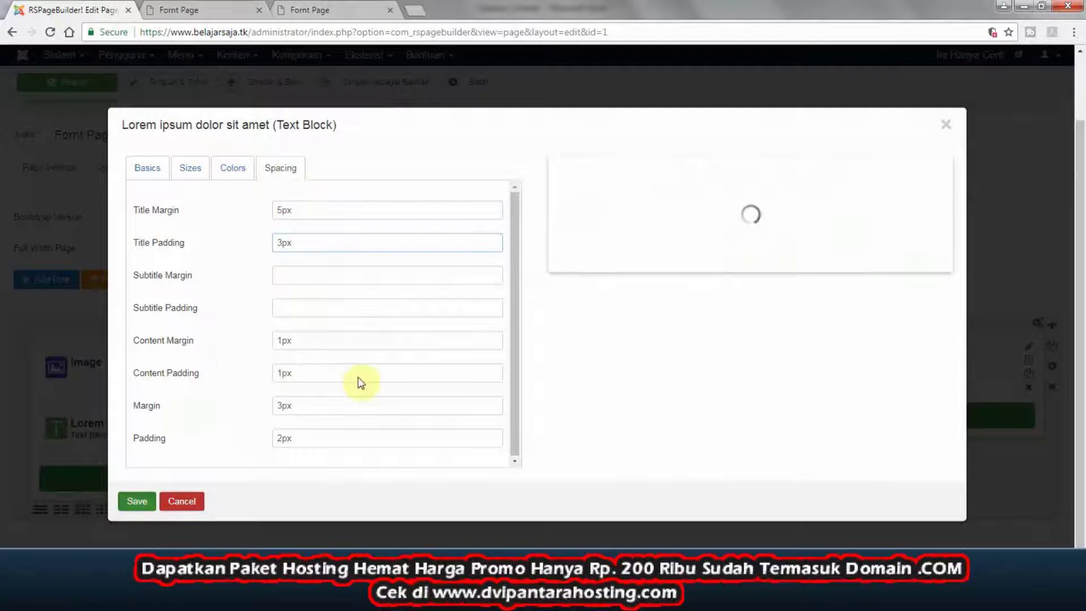
key(Return)
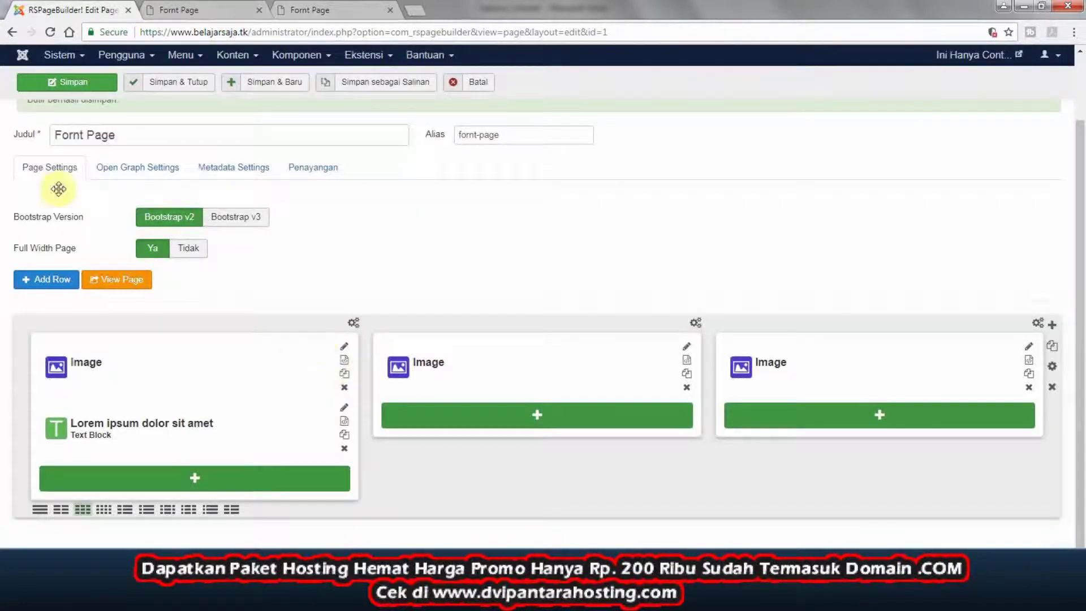
- Save the page, check the title spacing and button on the live front page, and return to the editor
click(65, 82)
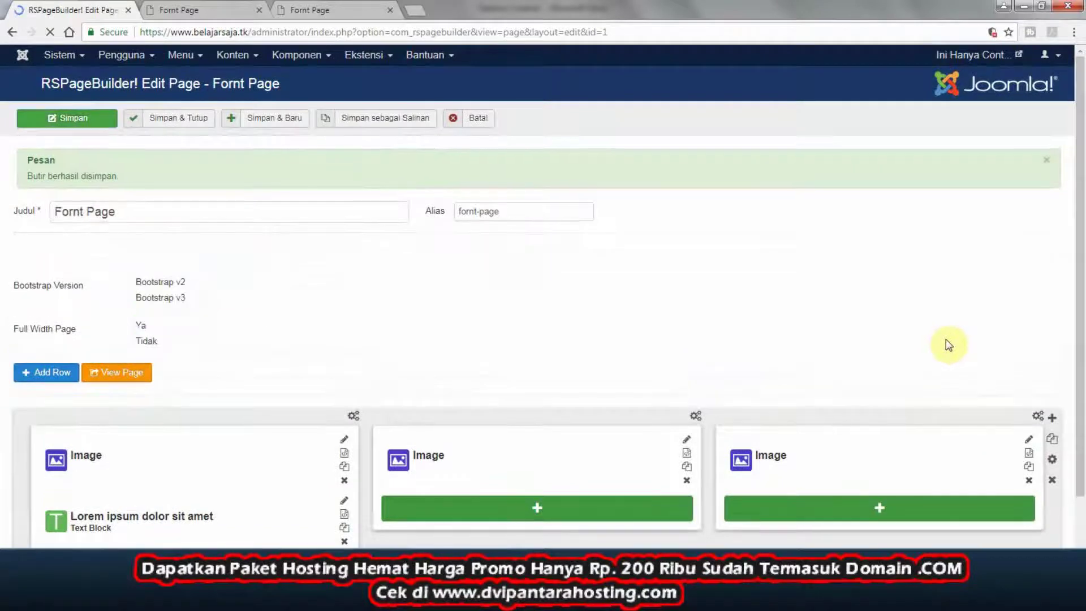
click(1018, 56)
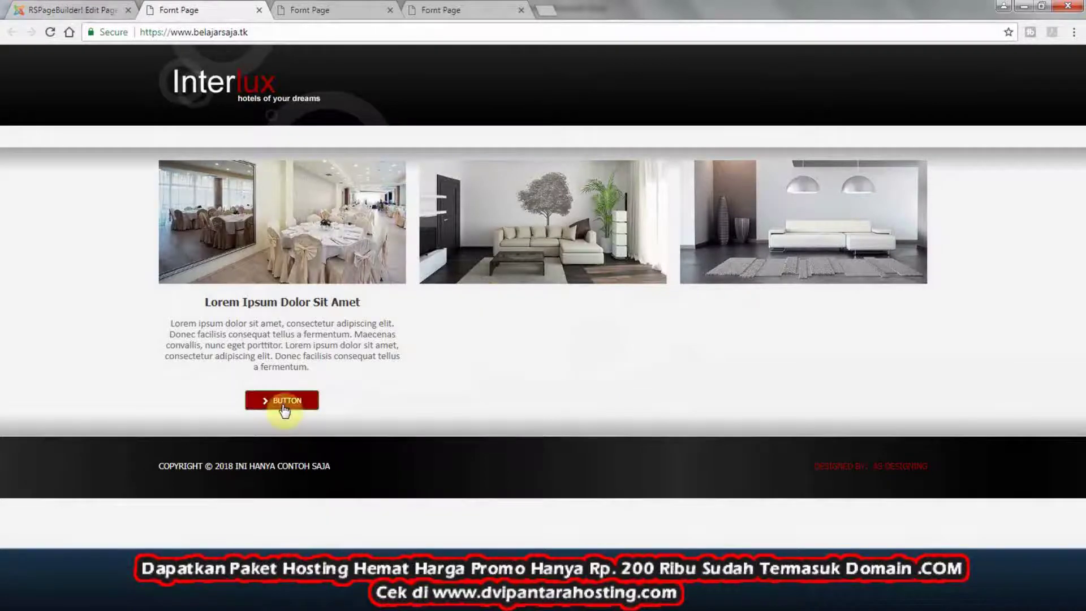
click(57, 10)
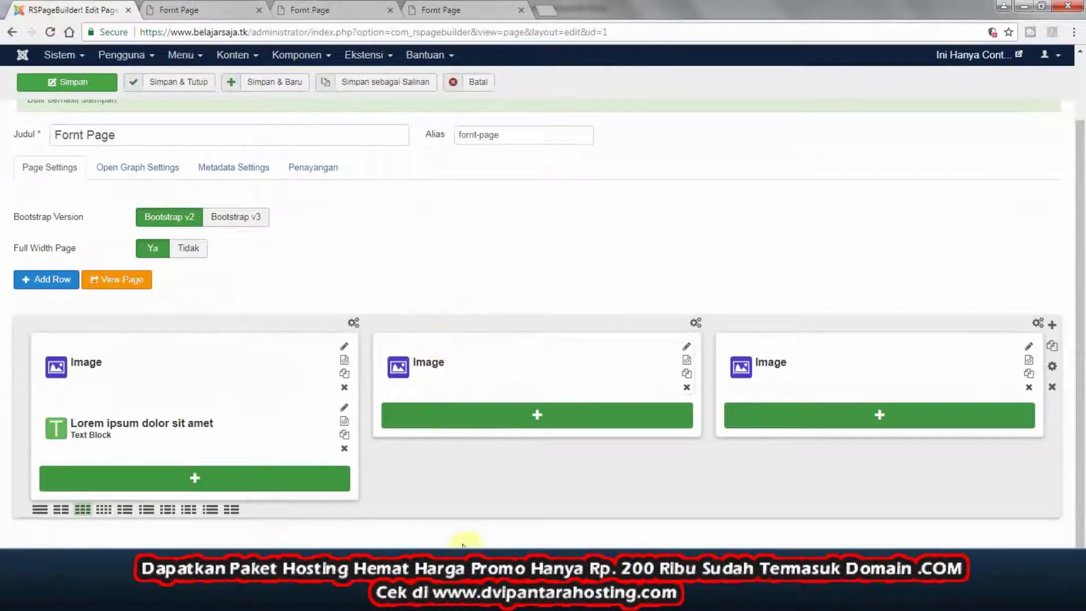
- Duplicate the first column's Text Block and place one copy below the image in each of the second and third columns
click(345, 435)
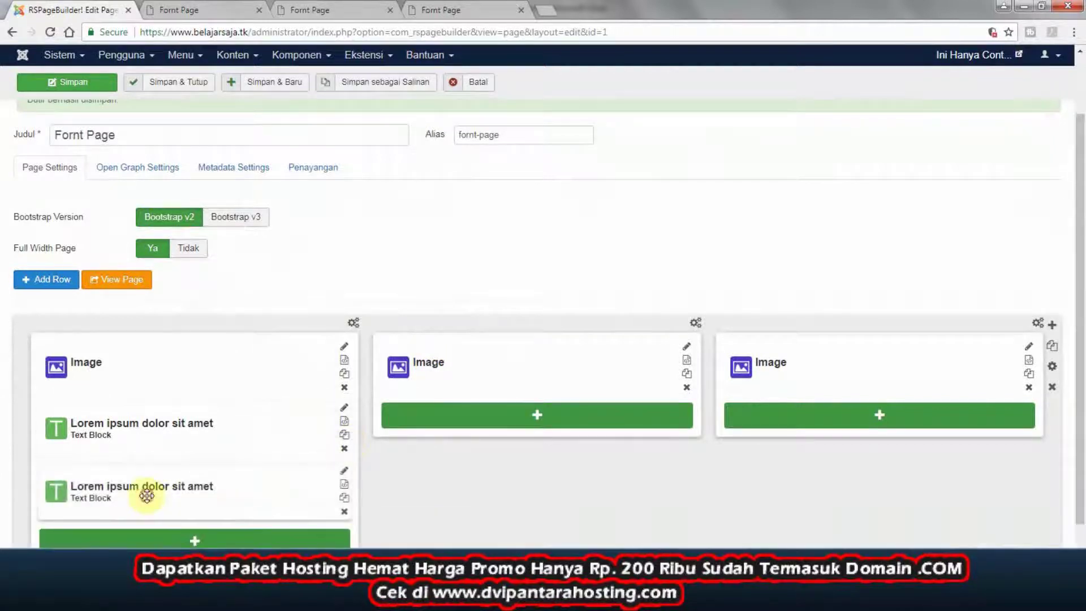
drag(147, 495, 492, 437)
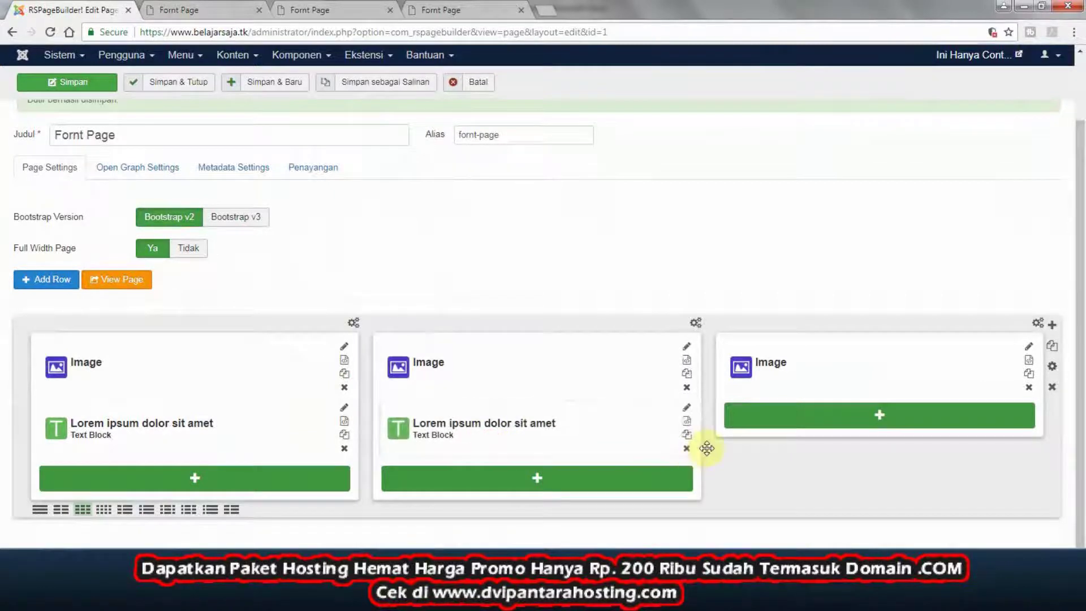
click(687, 434)
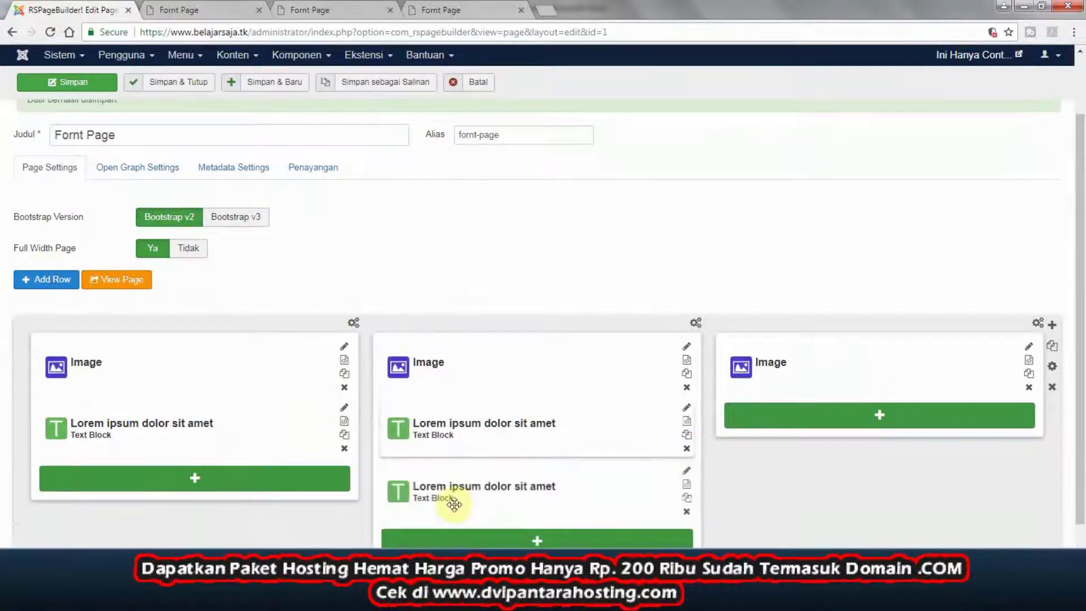
drag(454, 504, 809, 440)
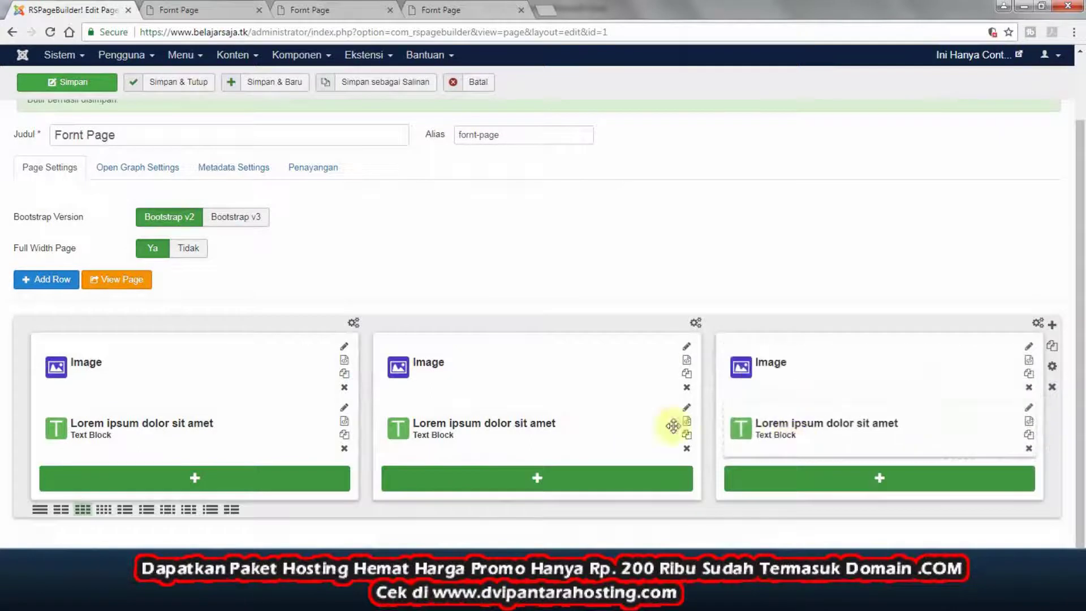
- Save the page, check all three text columns on the live front page, and return to the editor
click(69, 82)
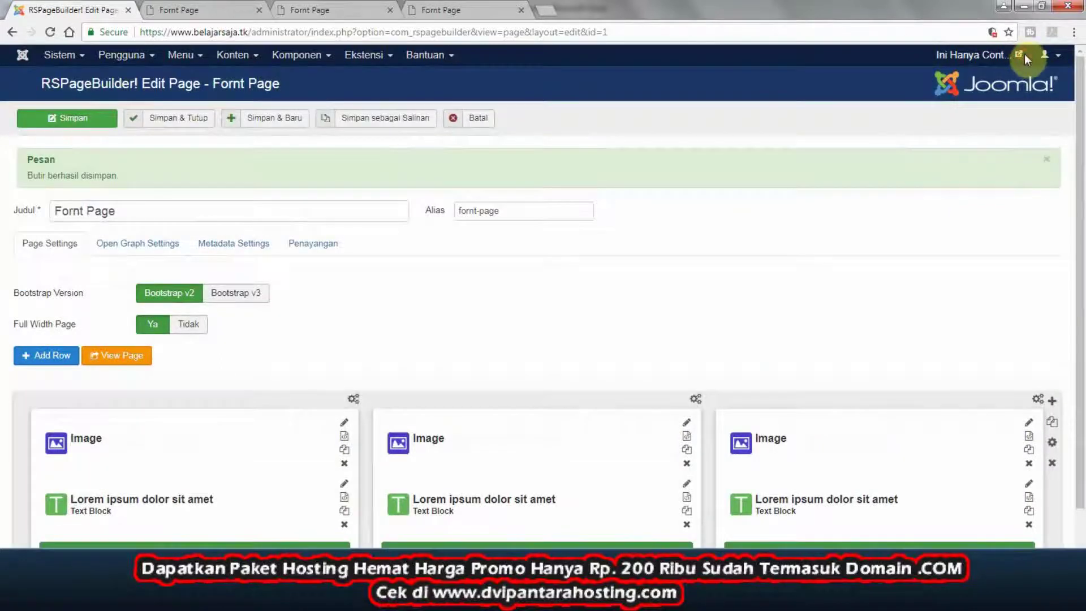
click(1024, 54)
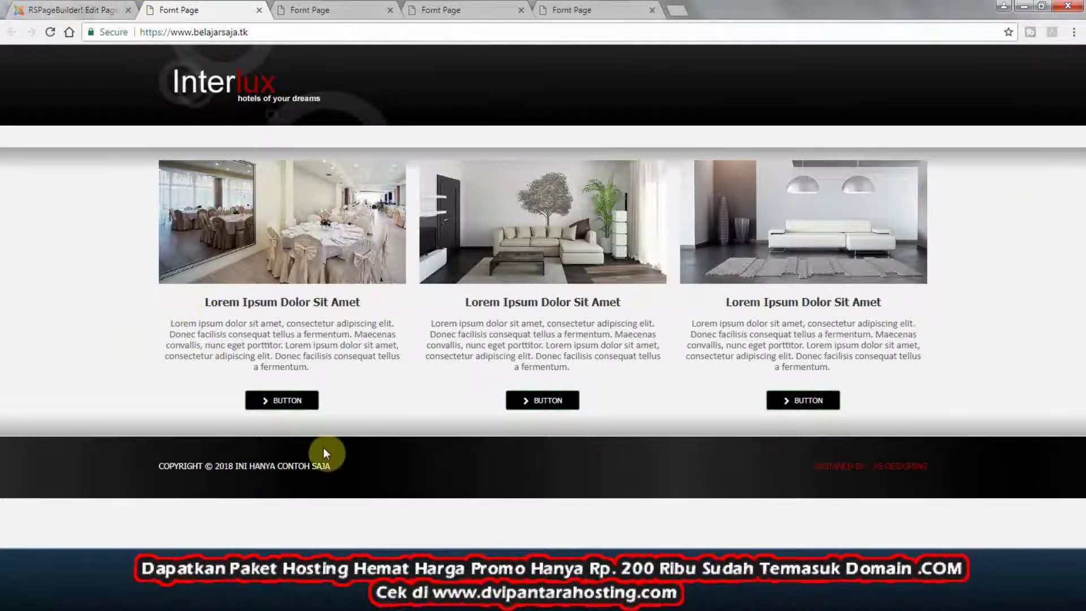
click(89, 10)
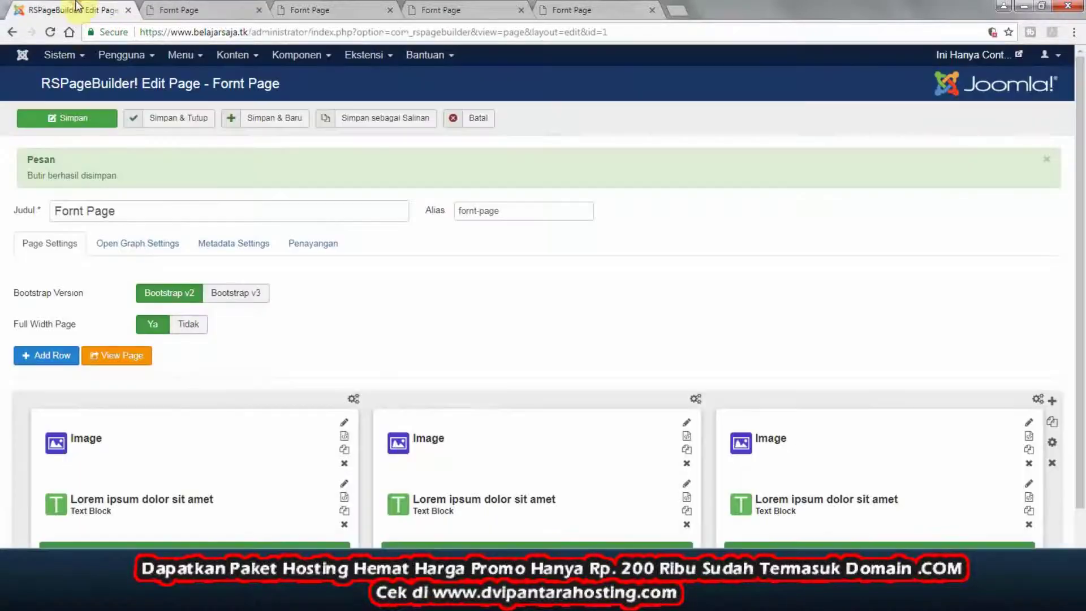
- Review the spacing settings of the first column's Text Block and compare them with the live front page
scroll(334, 453, down, 1)
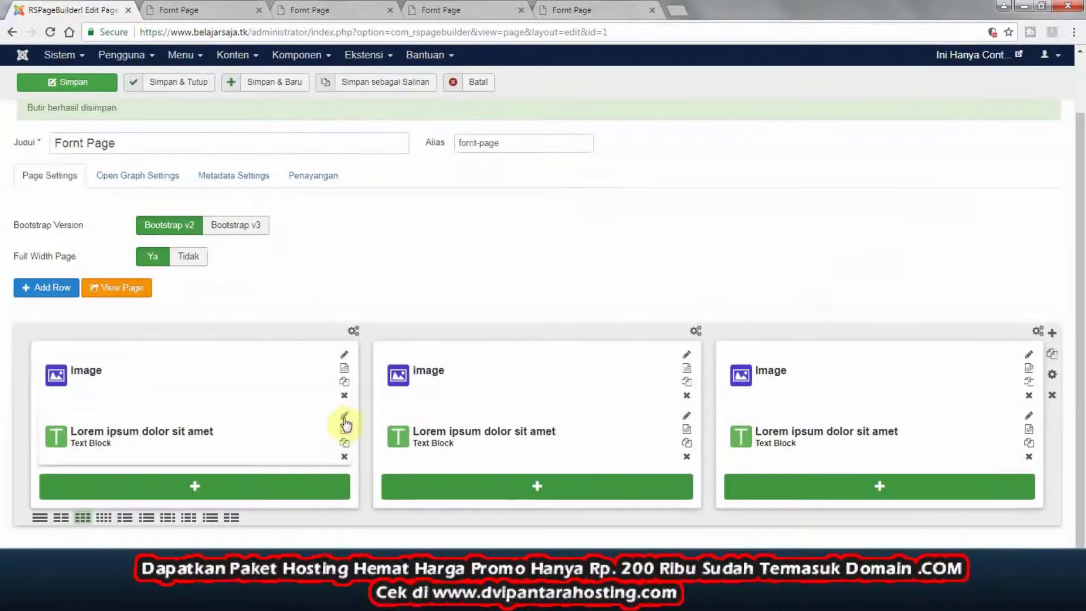
click(344, 417)
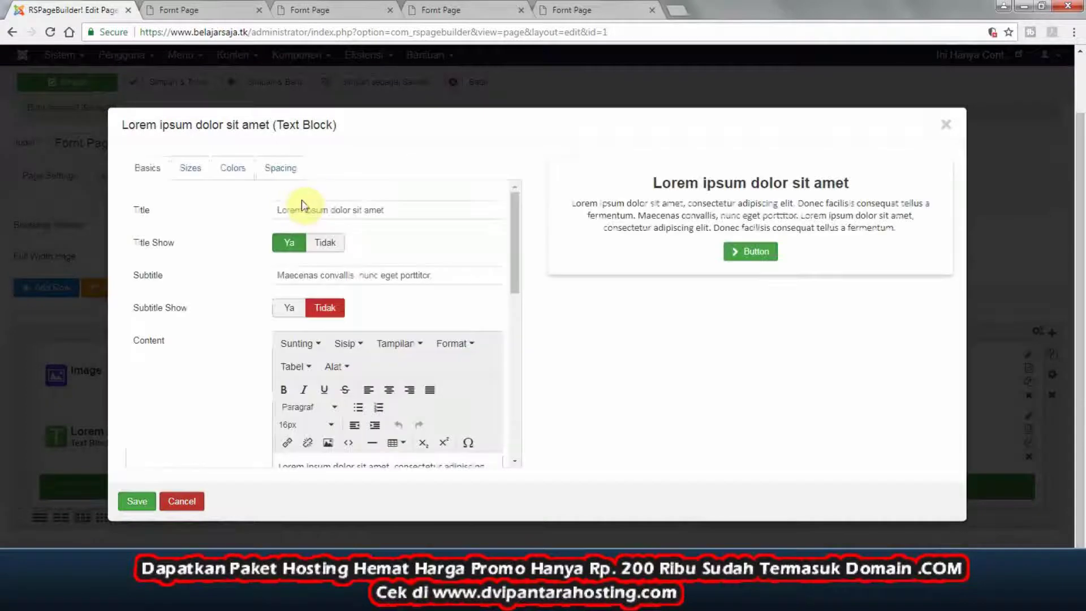
click(290, 165)
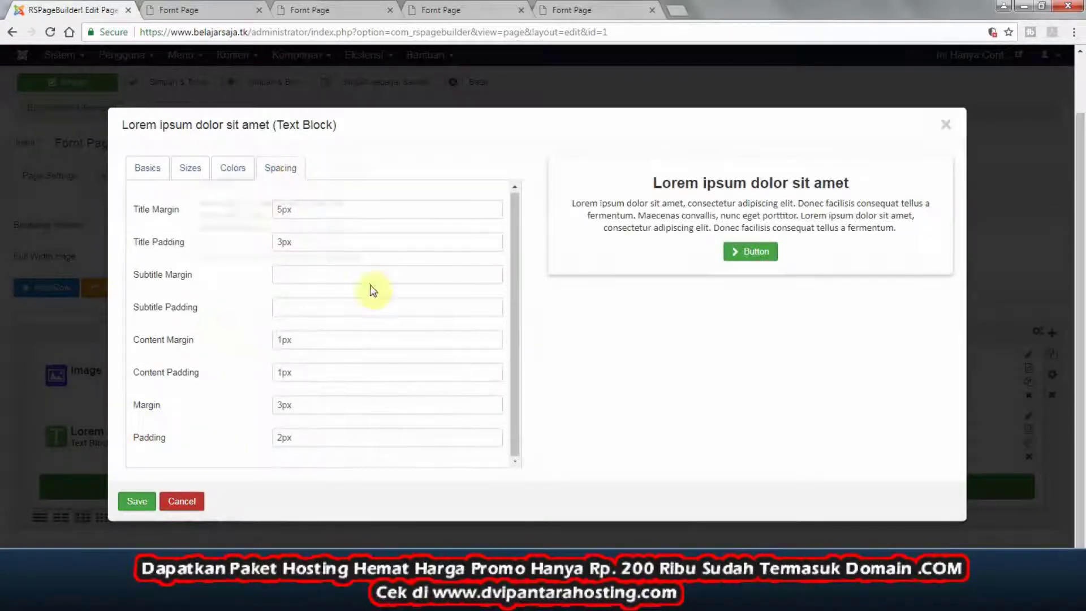
click(177, 9)
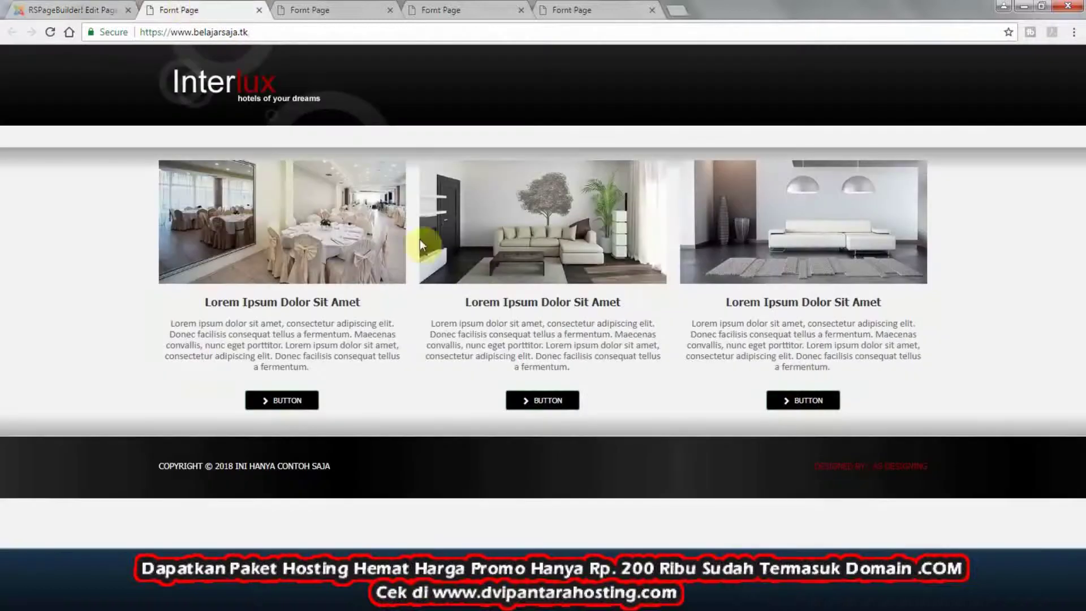
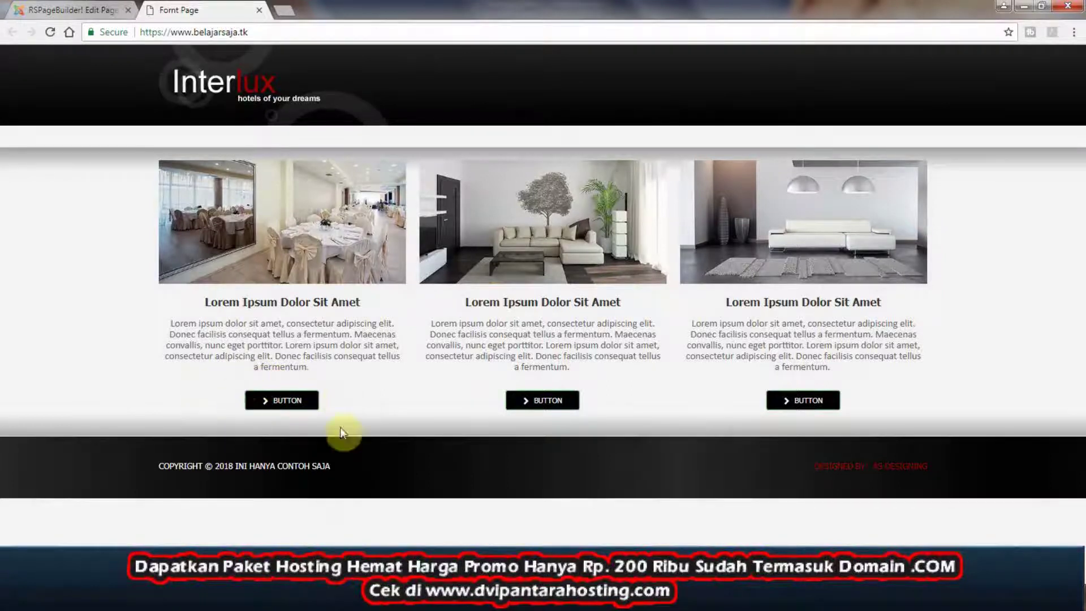
- Return to the page editor, open Joomla's Media manager in a new browser tab and switch to it
click(69, 9)
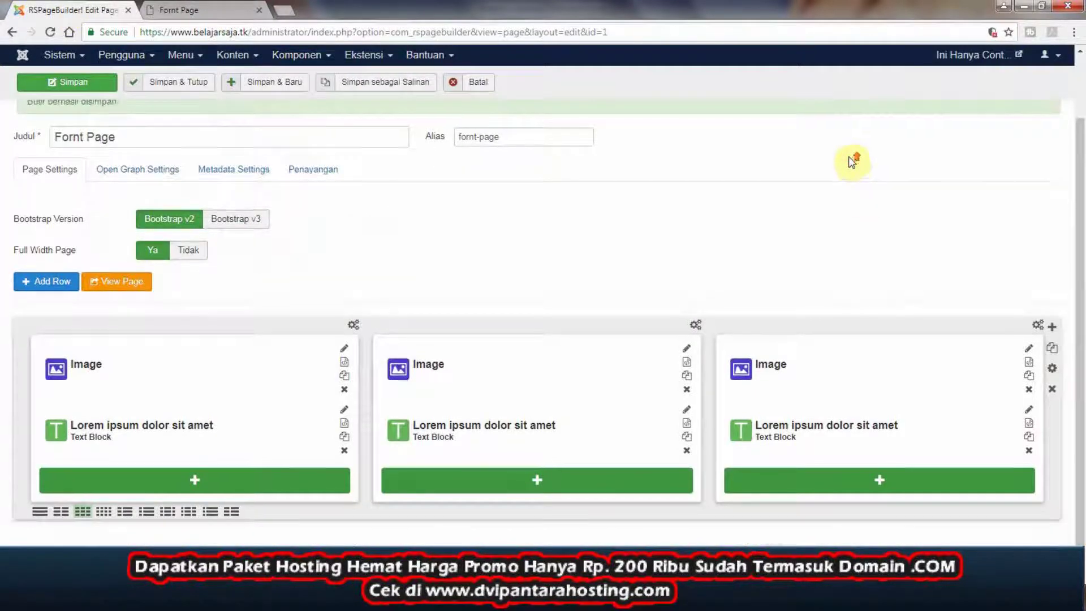
scroll(851, 162, up, 1)
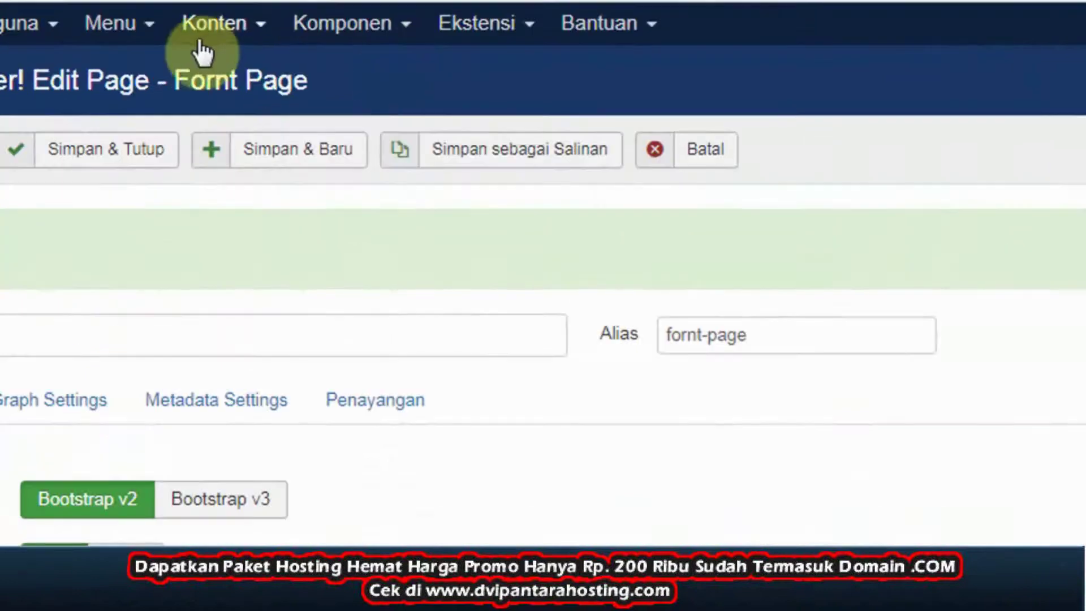
click(237, 42)
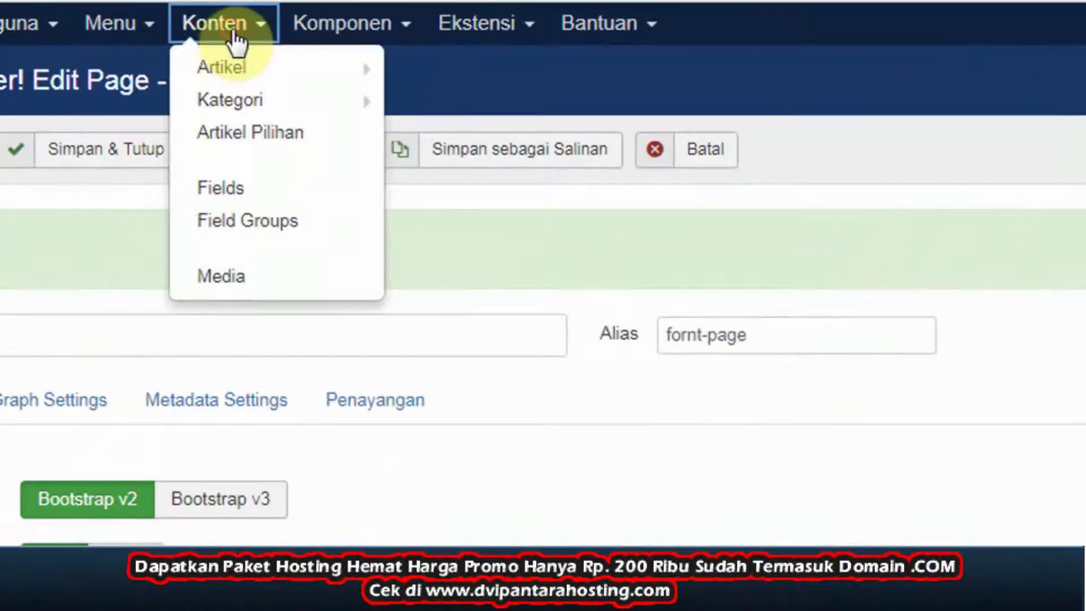
right_click(235, 286)
click(690, 231)
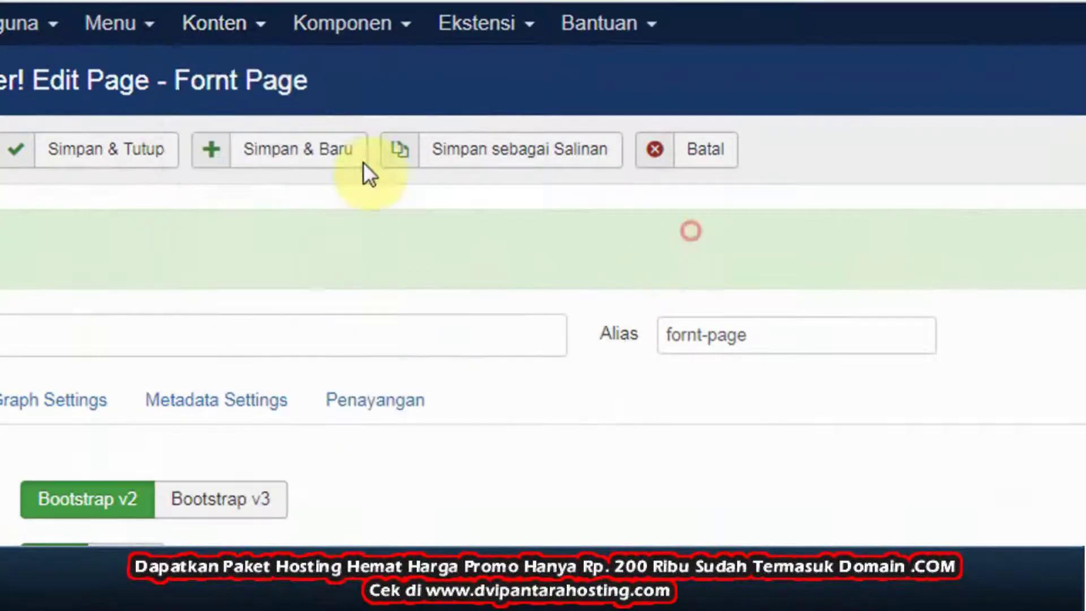
click(226, 27)
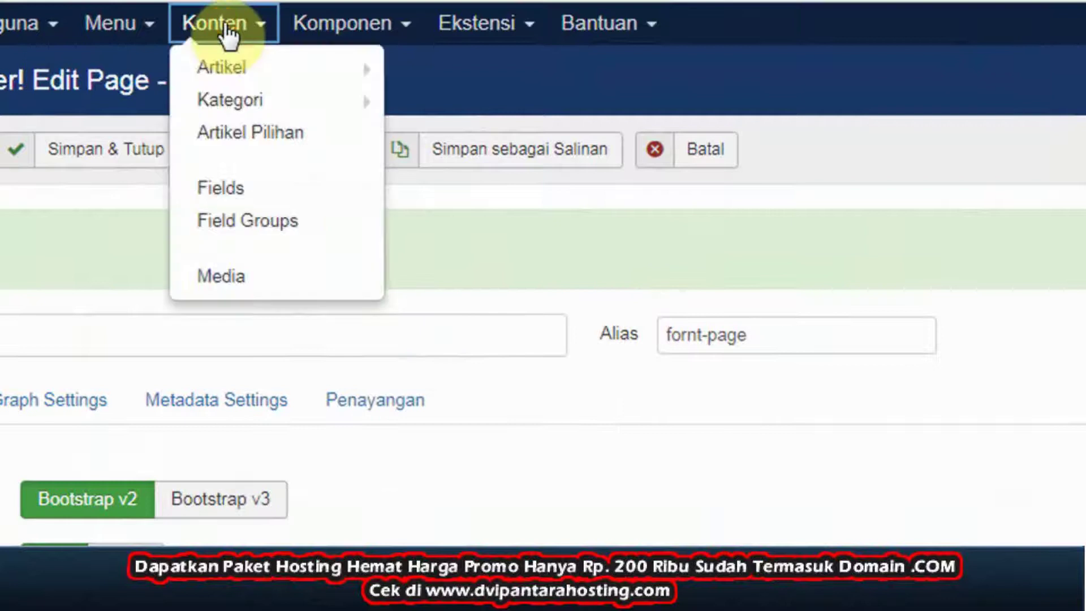
right_click(227, 276)
click(266, 294)
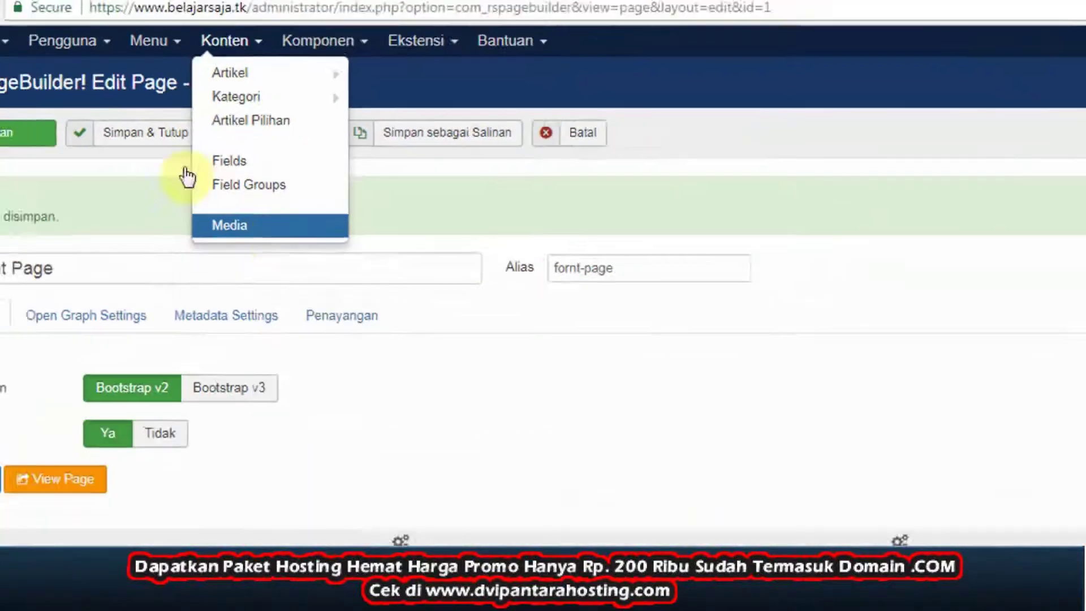
click(329, 6)
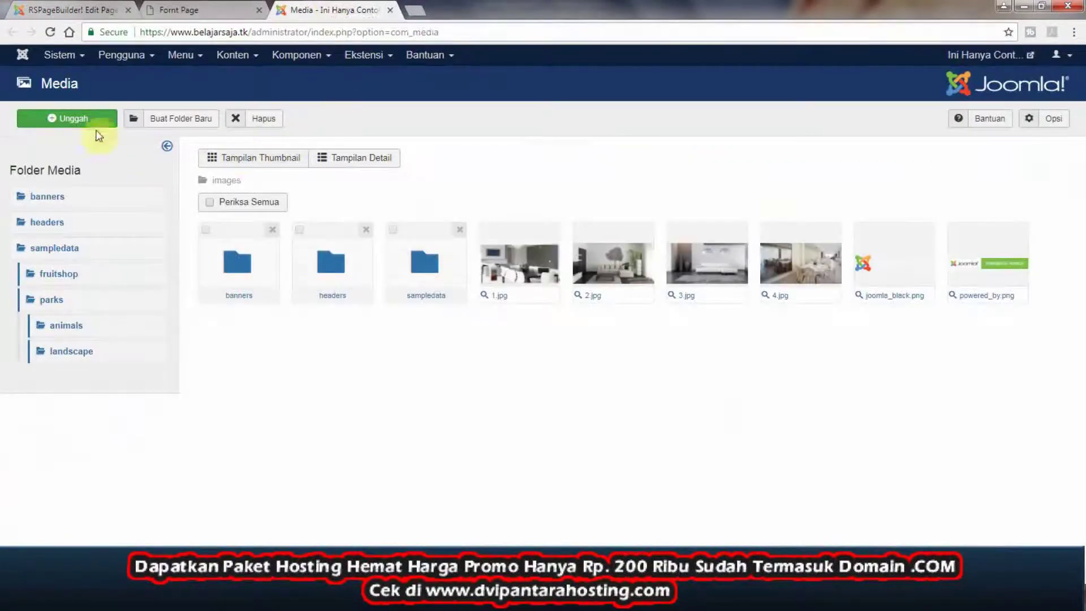
- Upload the button image Tombol Saya.png to the images folder and open the uploaded image's preview
click(70, 118)
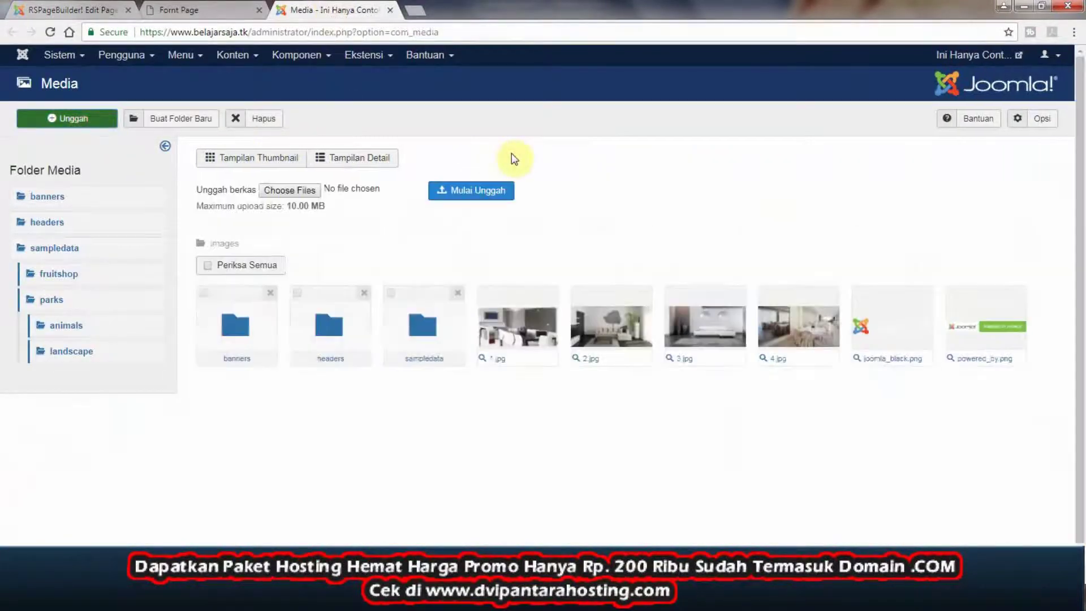
click(311, 193)
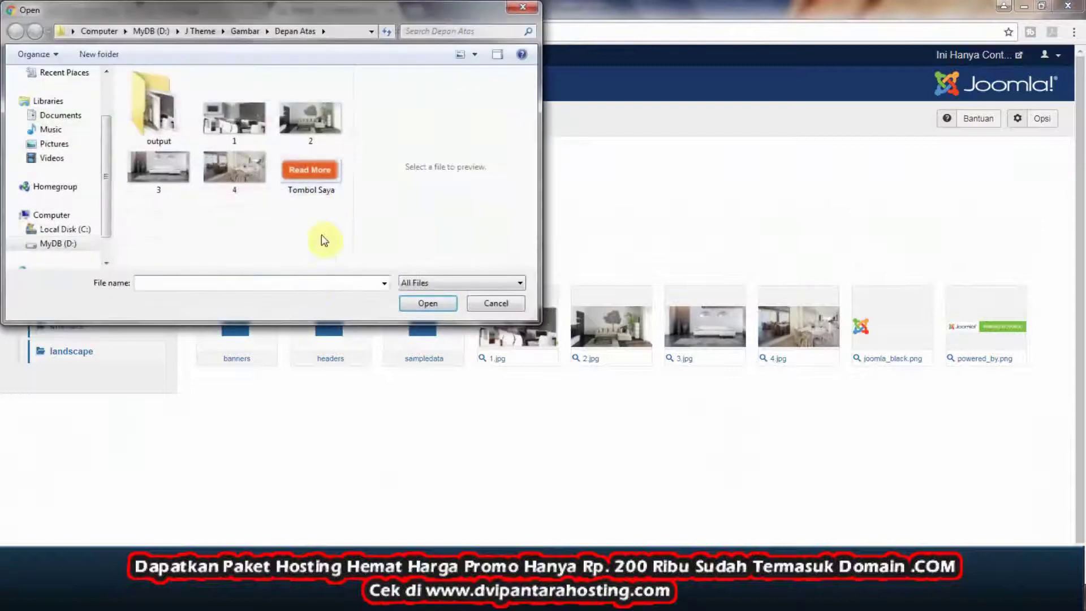
click(320, 187)
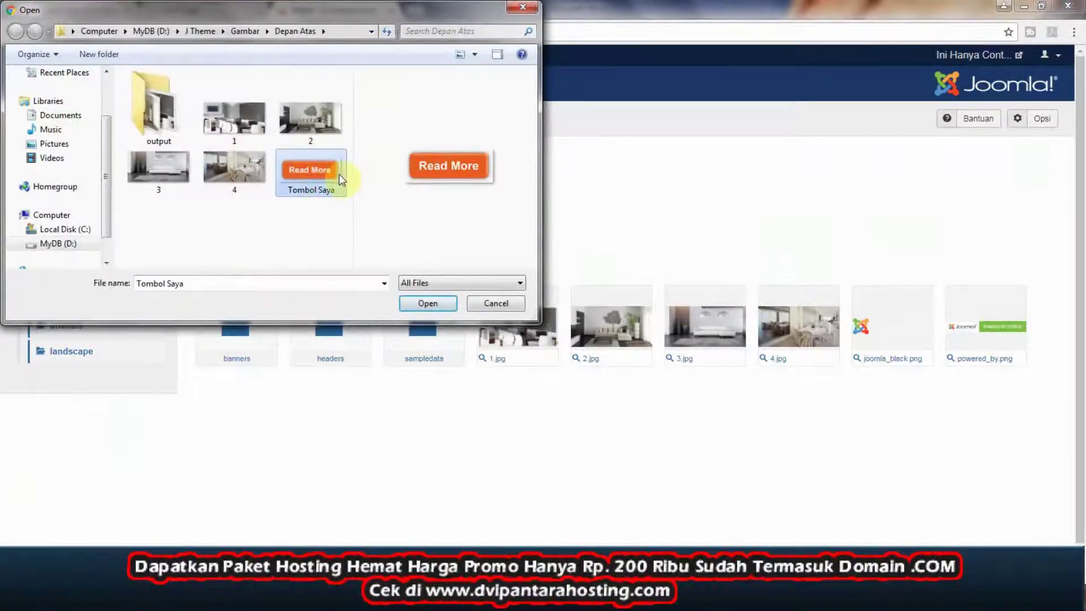
click(415, 304)
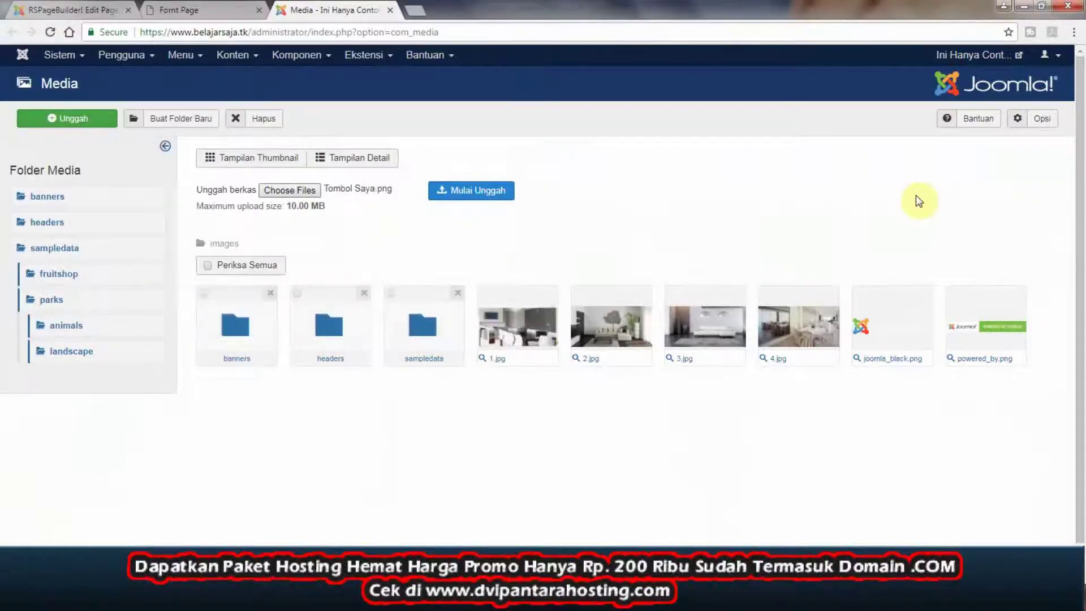
click(456, 195)
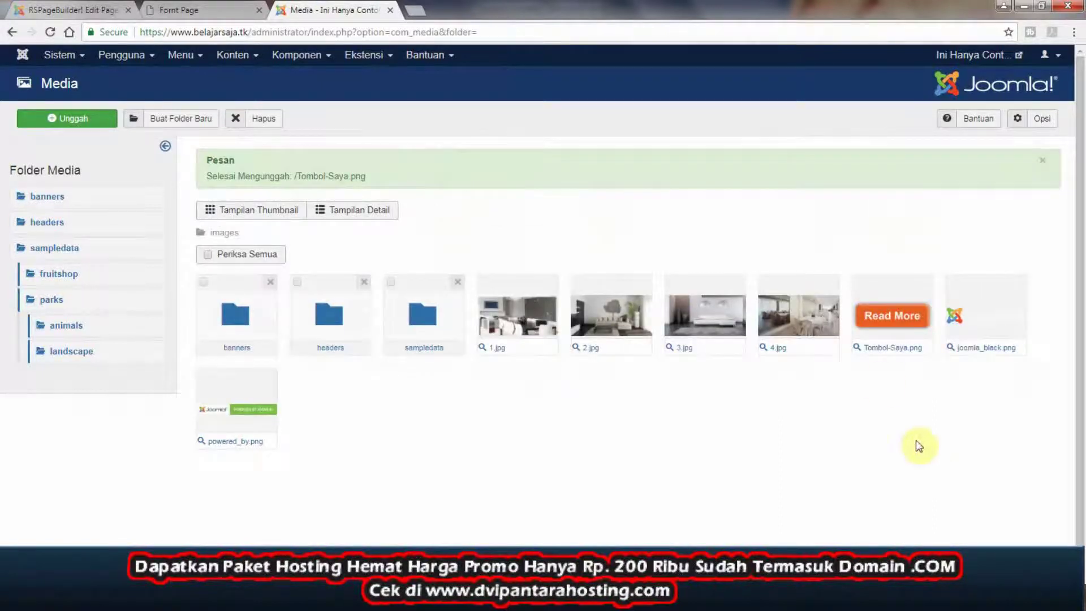
click(858, 351)
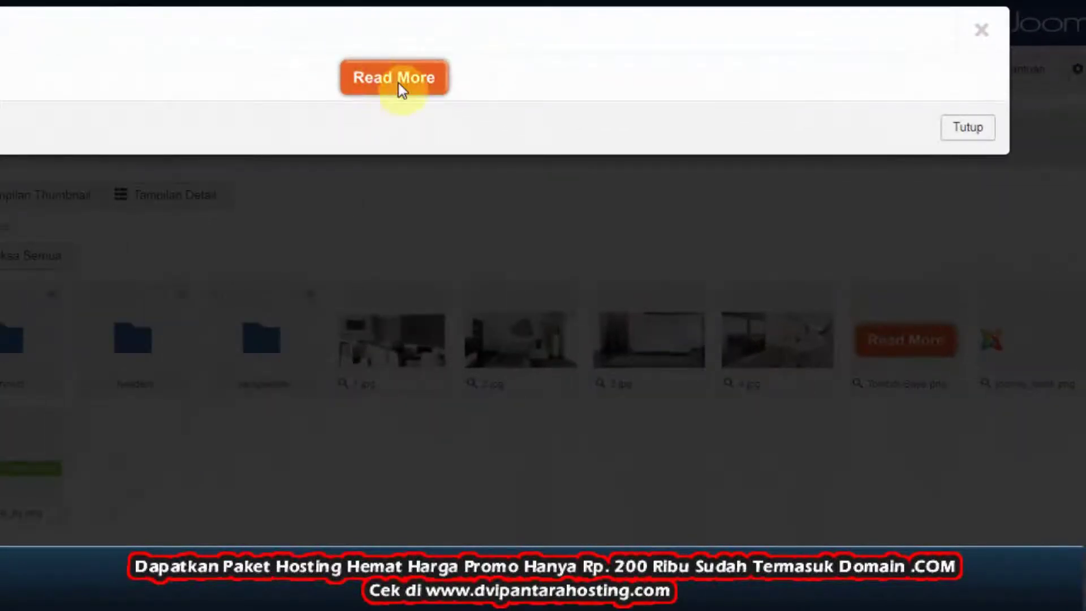
right_click(389, 69)
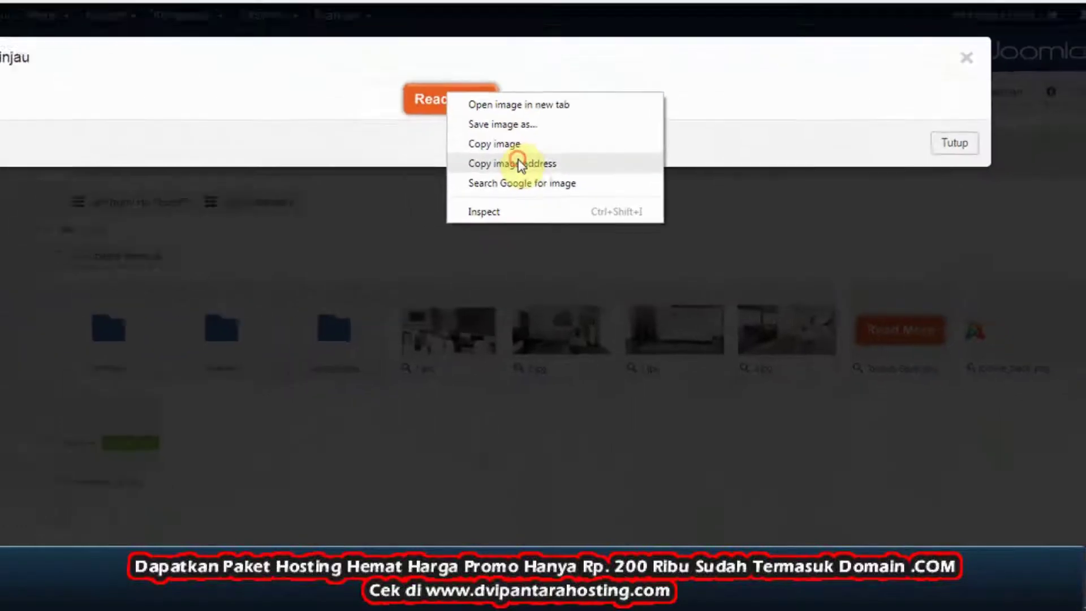
click(474, 152)
click(420, 11)
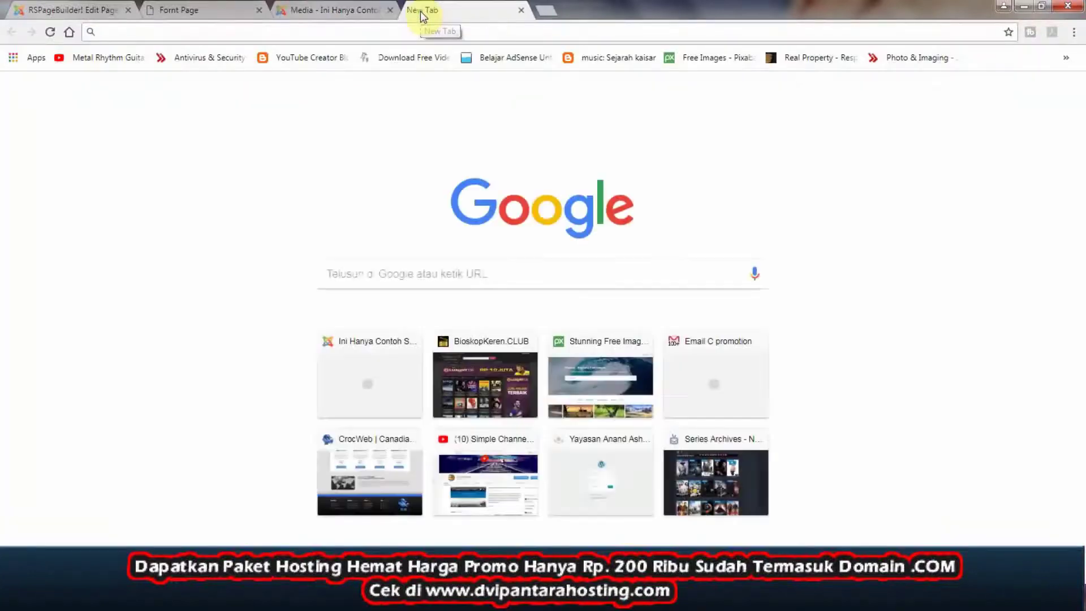
text(https://www.belajarsaja.tk/images/Tombol-Saya.png)
key(Return)
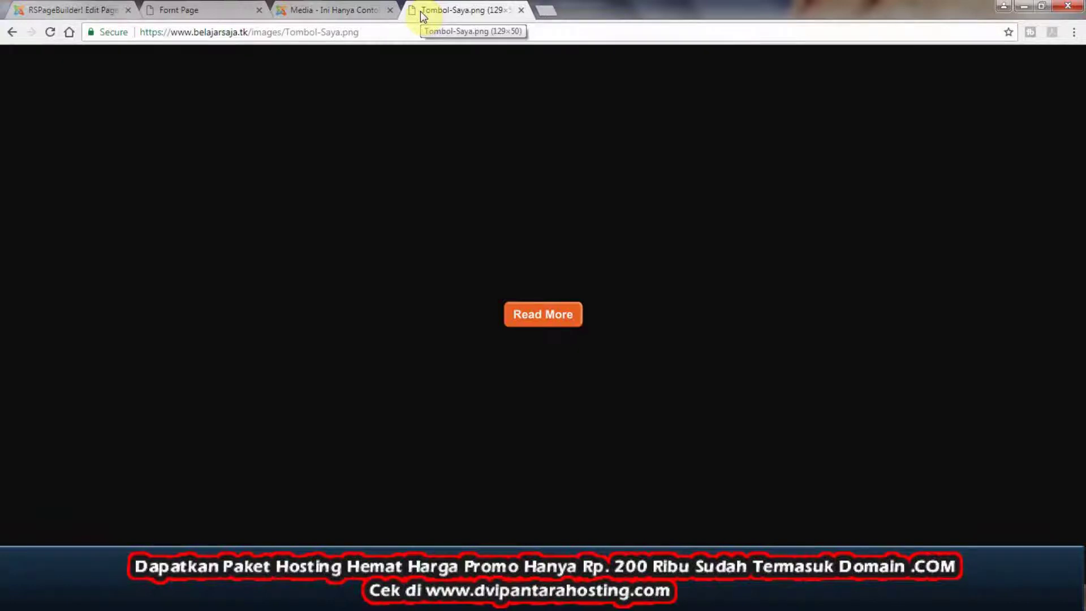
- Copy the full URL of the opened Tombol-Saya.png image
click(382, 32)
drag(322, 28, 123, 28)
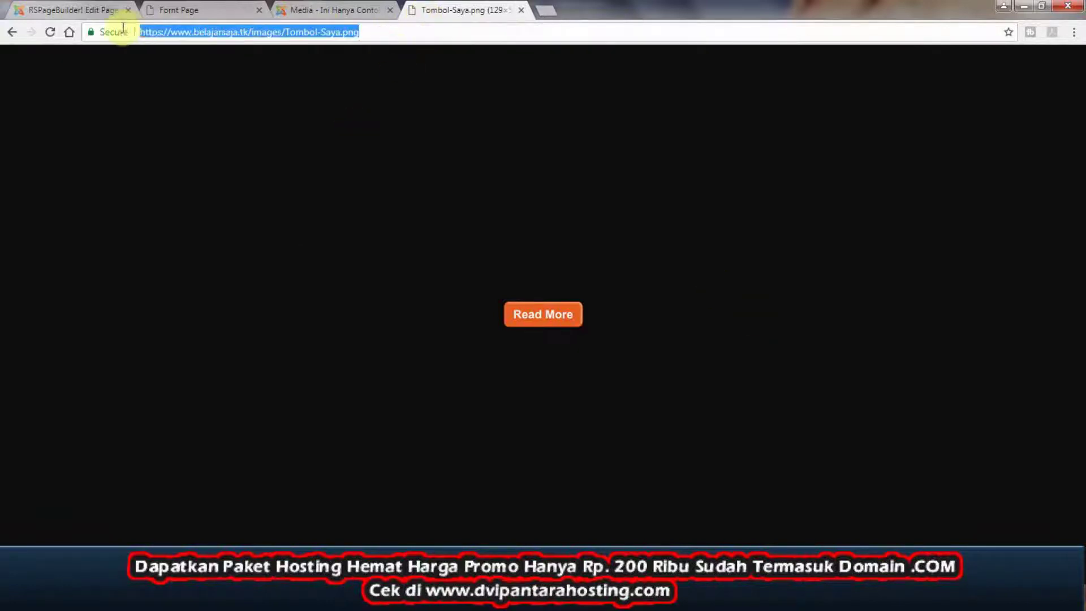
right_click(160, 37)
click(188, 83)
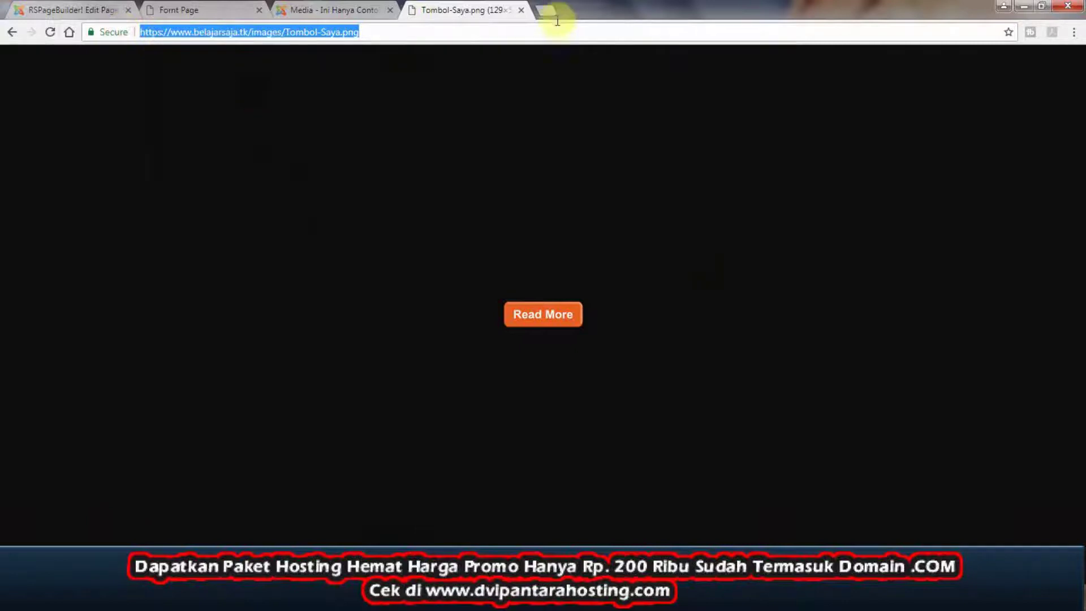
- Close the image's browser tab, the image preview and the Media manager page
click(521, 9)
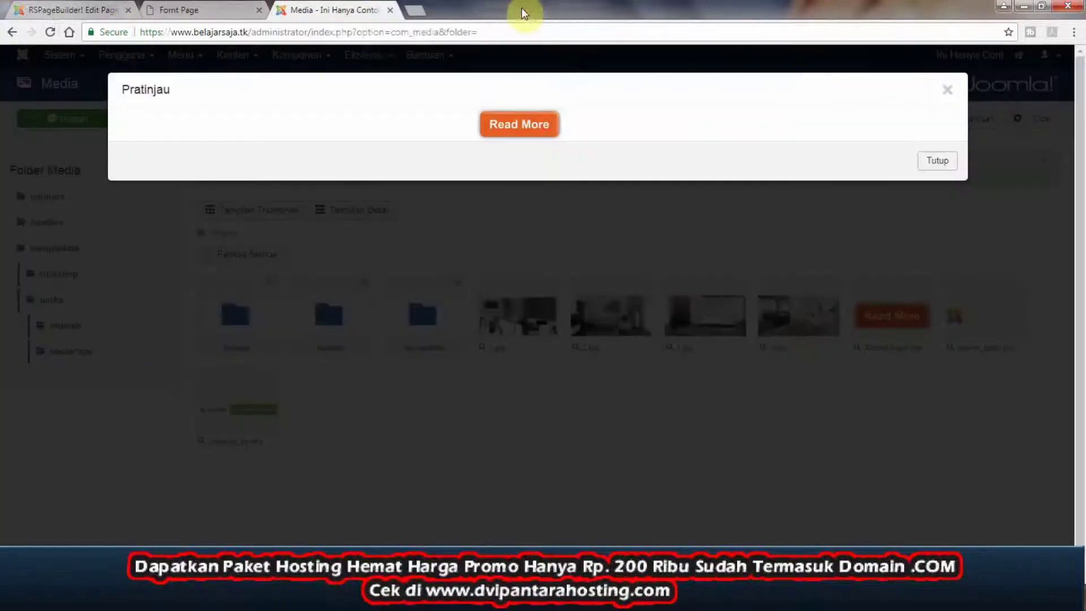
click(938, 160)
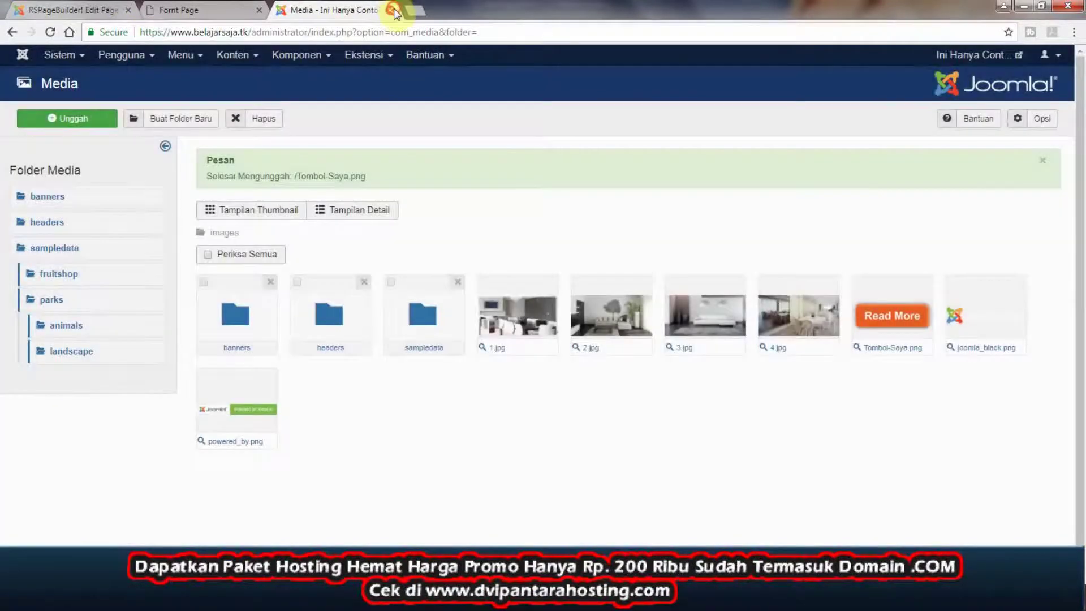
click(394, 10)
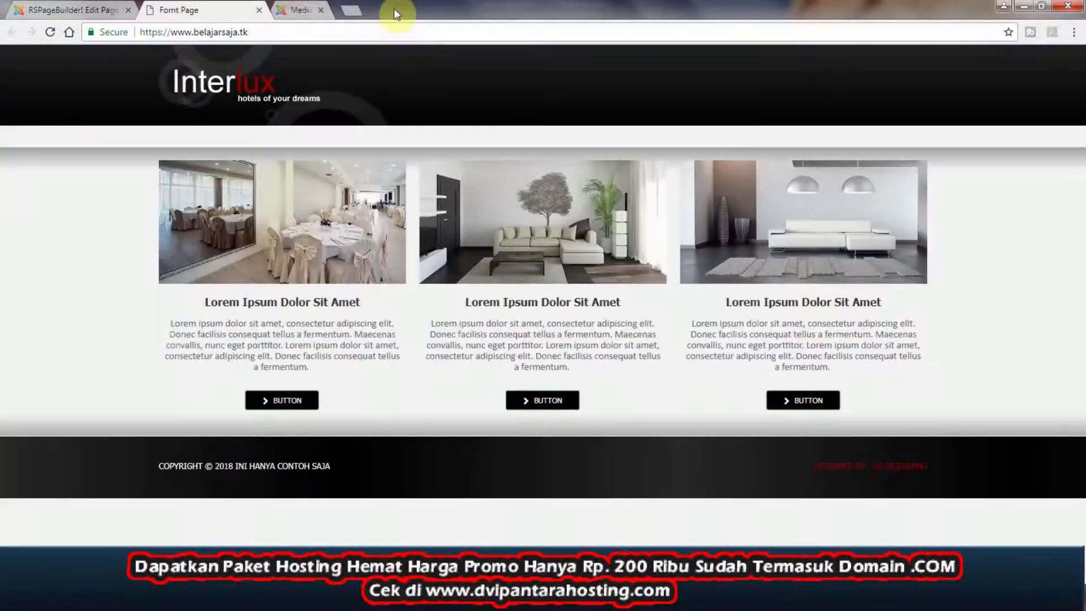
- In the Fornt Page editor, open the first column's text block and clear its button text and button link
click(84, 7)
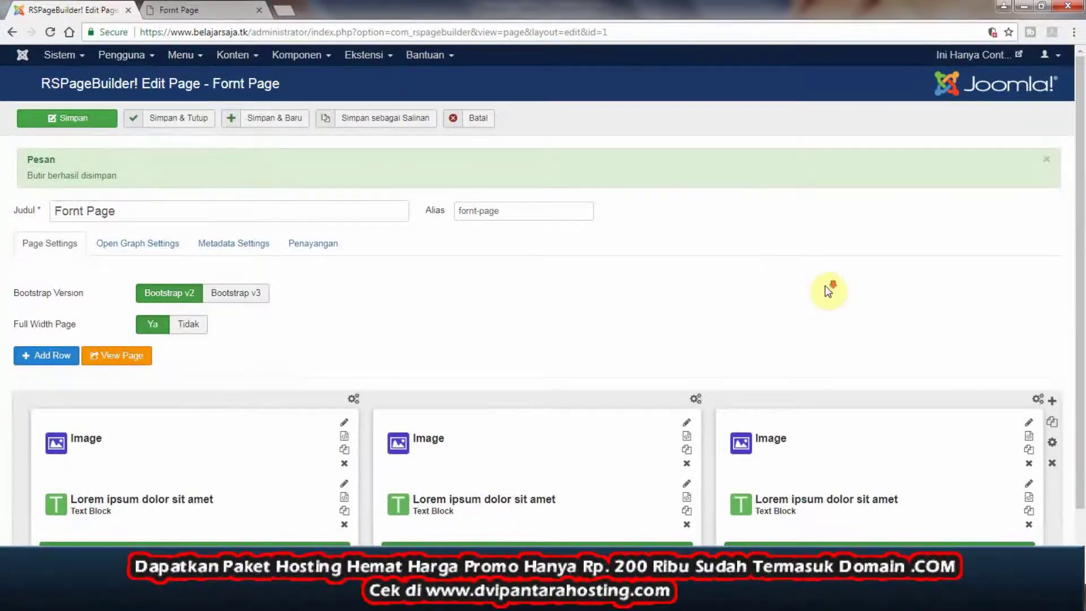
scroll(829, 292, down, 2)
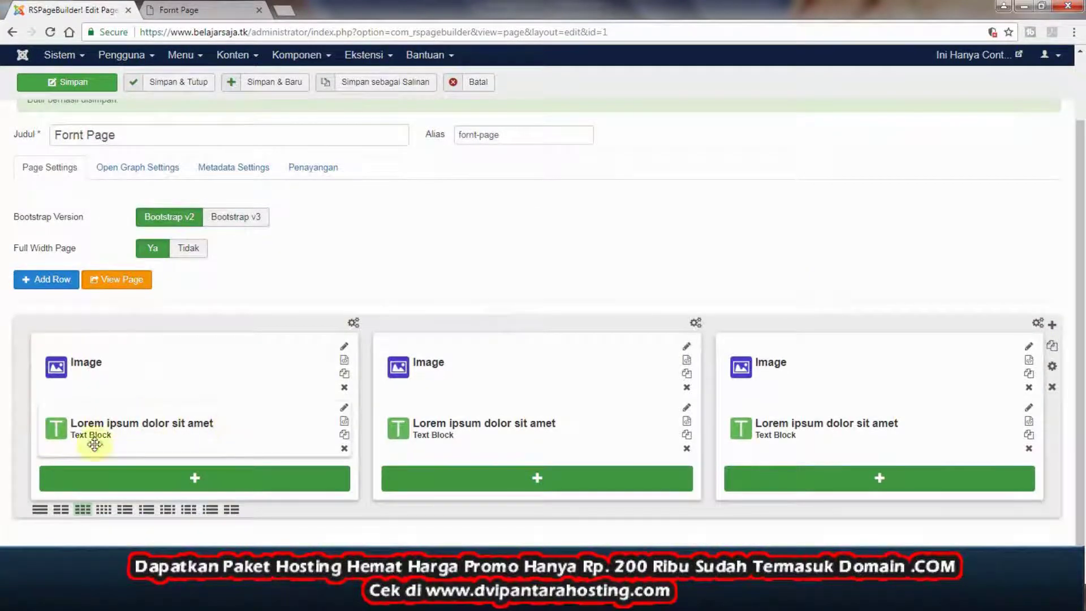
click(345, 408)
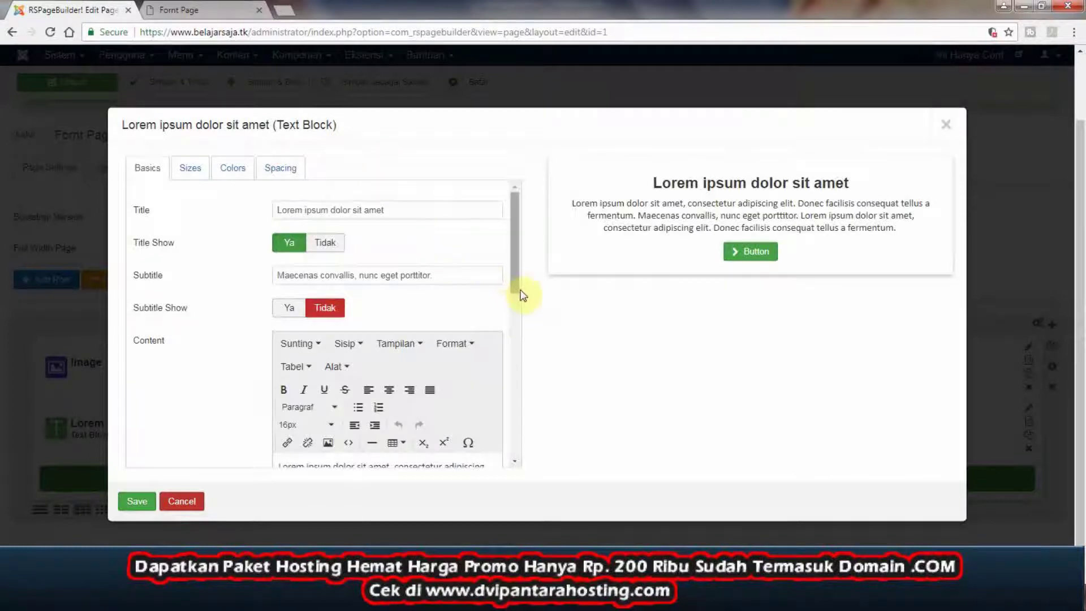
drag(515, 287, 531, 442)
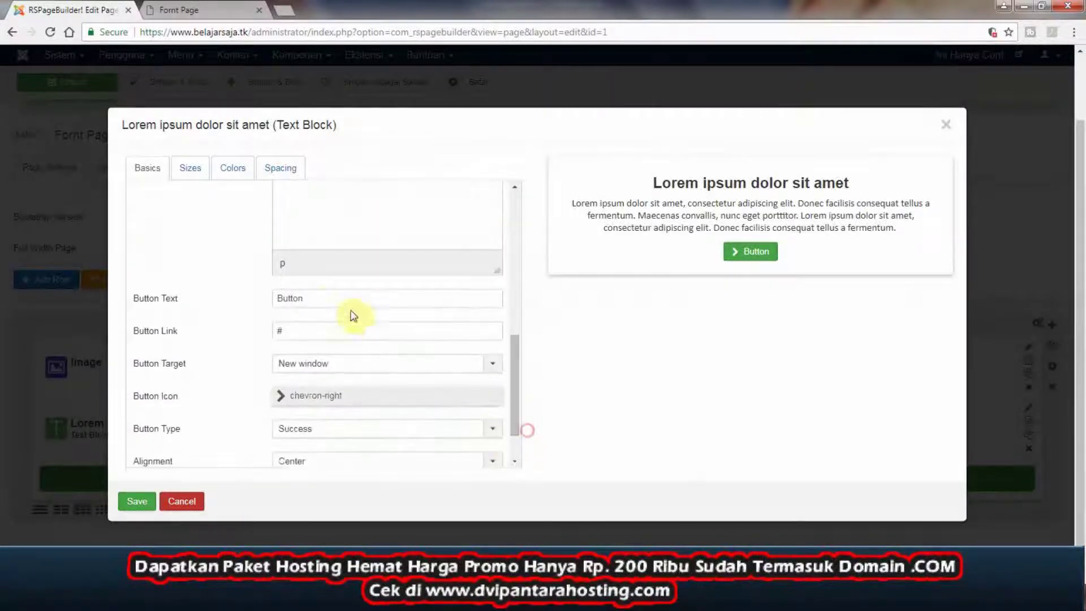
click(243, 304)
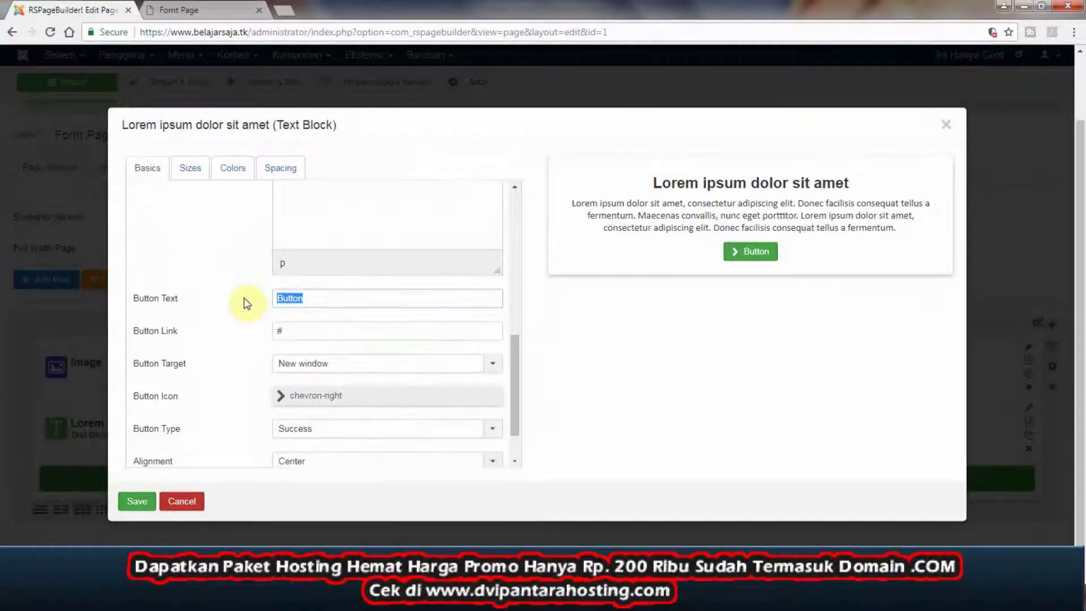
key(BackSpace)
click(258, 329)
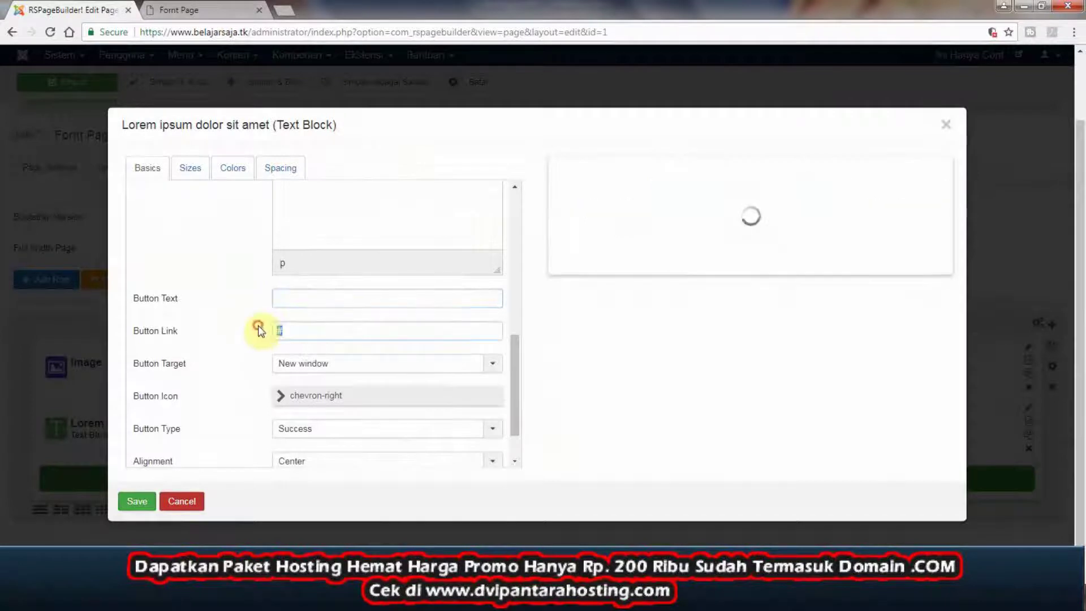
key(BackSpace)
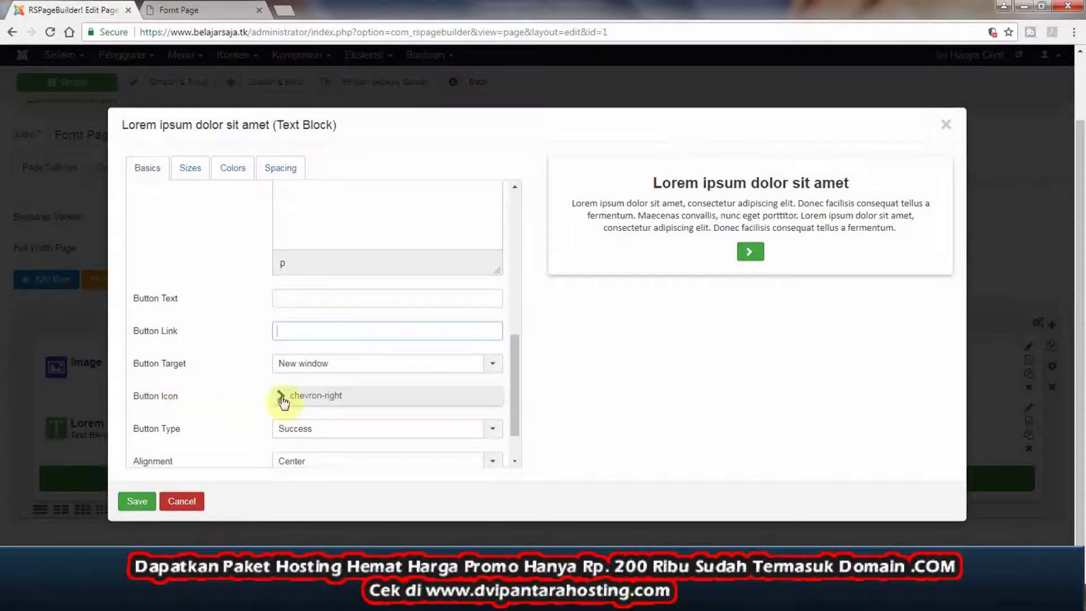
- Set the text block's button icon to No icon
click(340, 400)
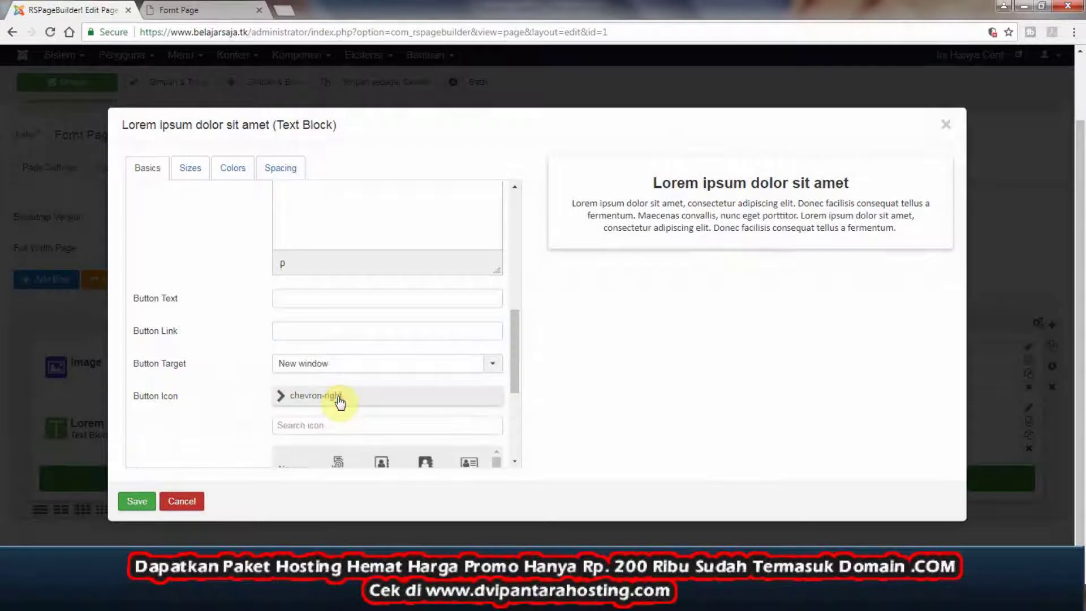
scroll(396, 390, down, 2)
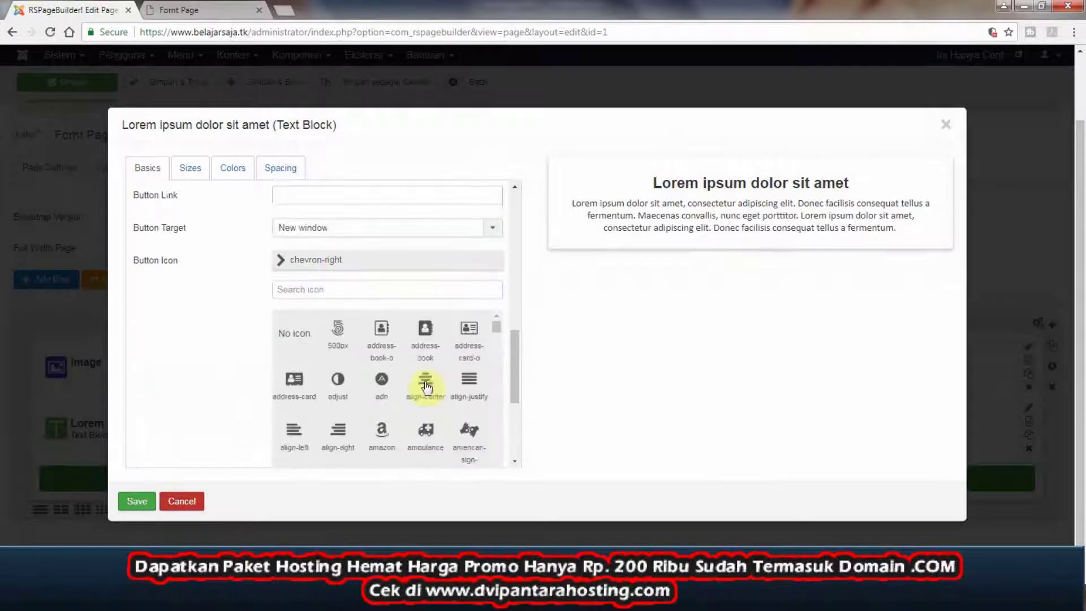
click(290, 333)
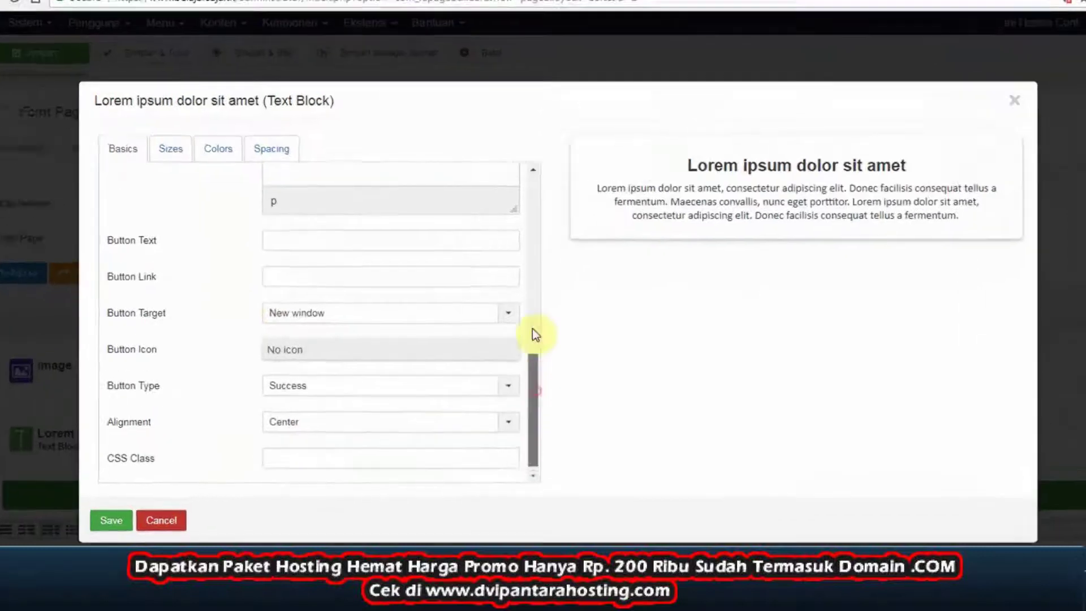
- Insert the Tombol-Saya.png image from its copied URL on a new line below the text block's paragraph
drag(533, 333, 530, 255)
click(482, 395)
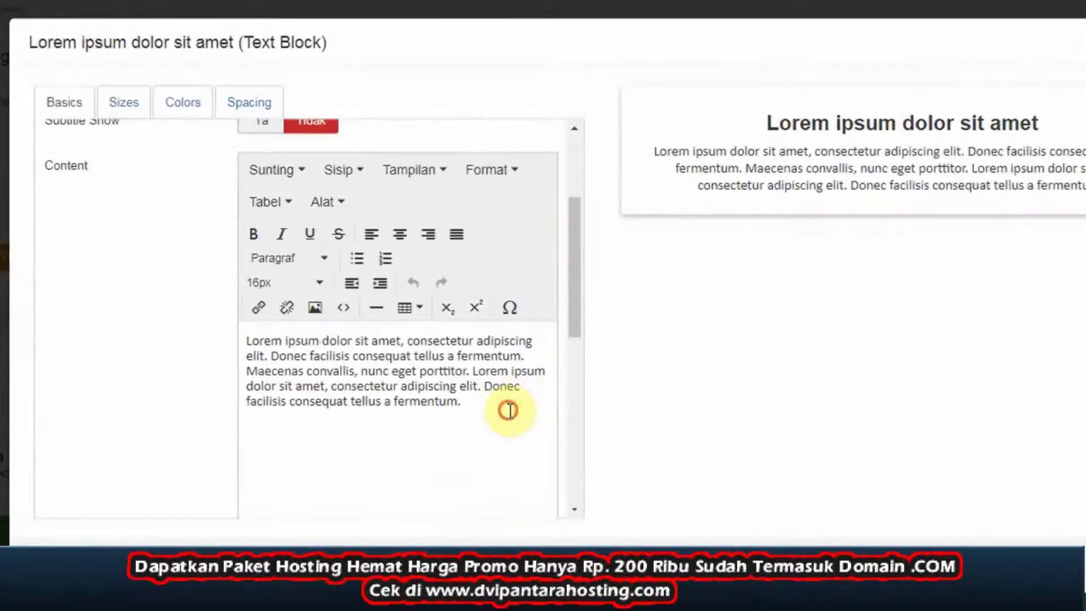
key(Return)
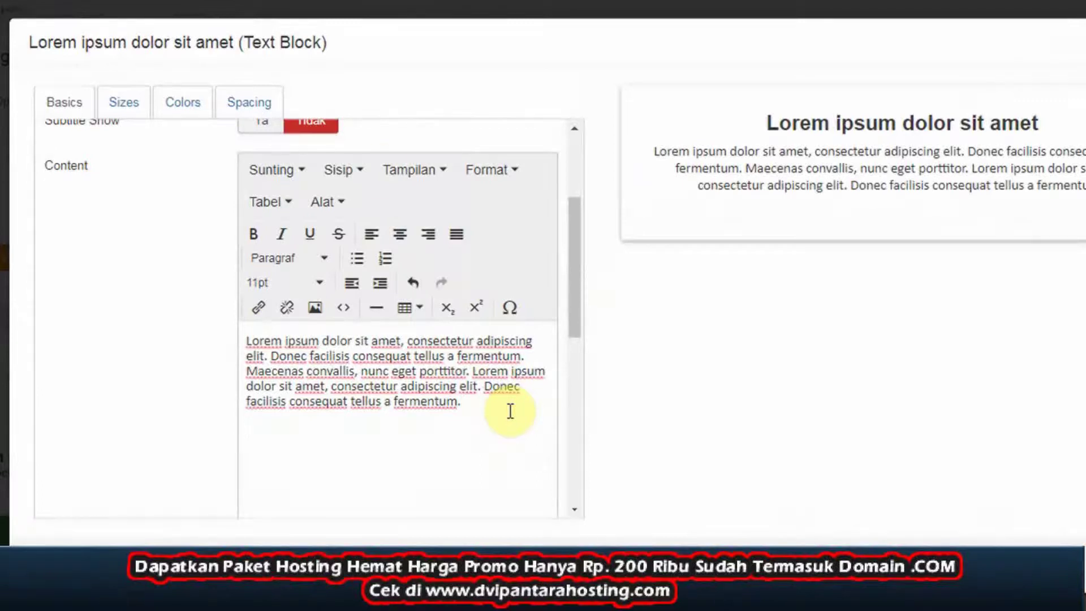
click(315, 308)
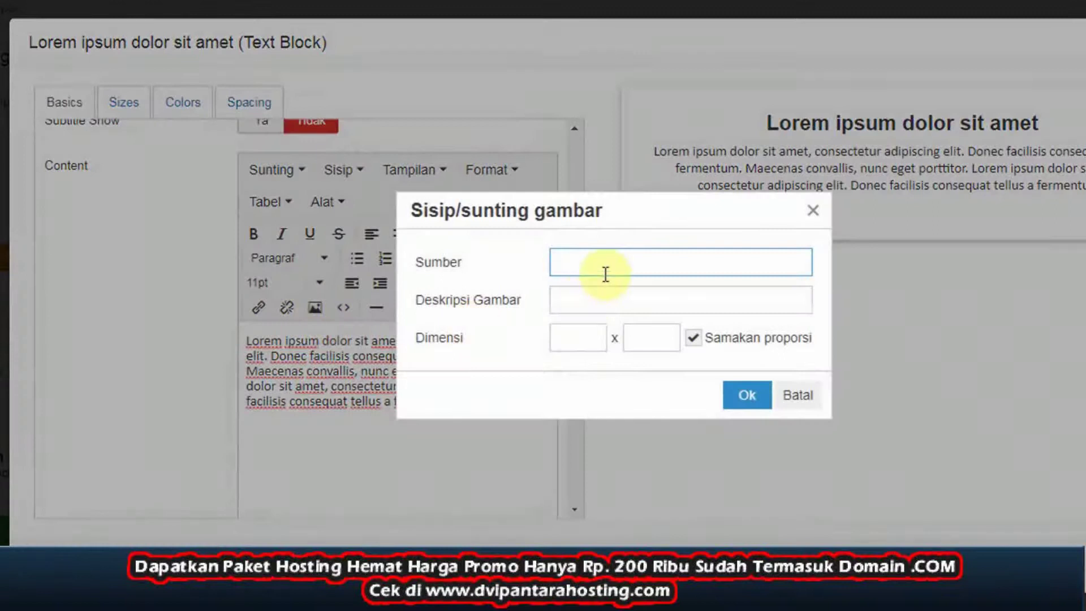
key(ctrl+v)
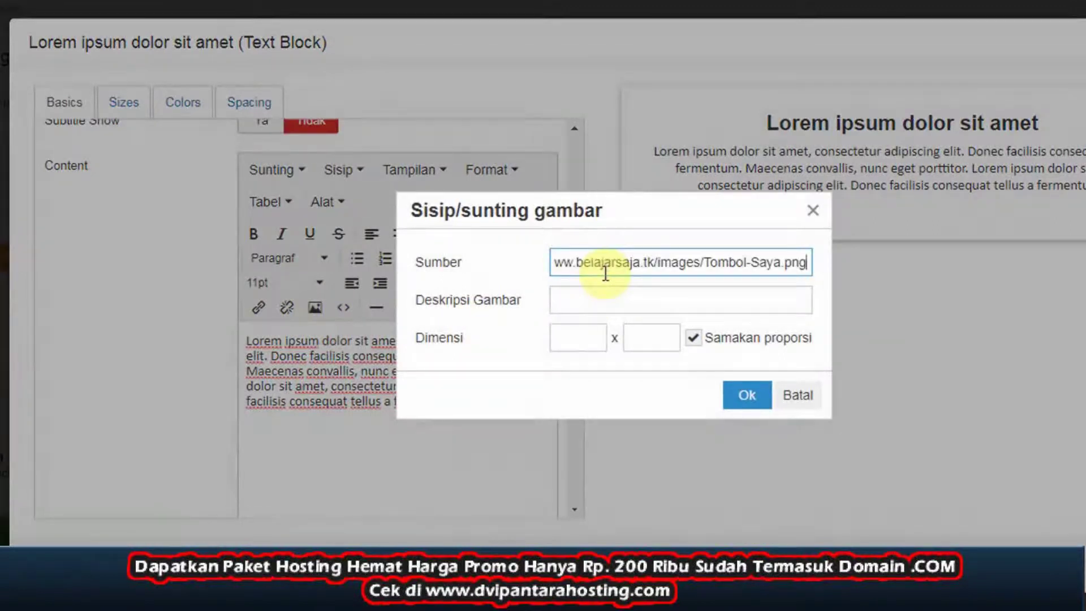
click(515, 288)
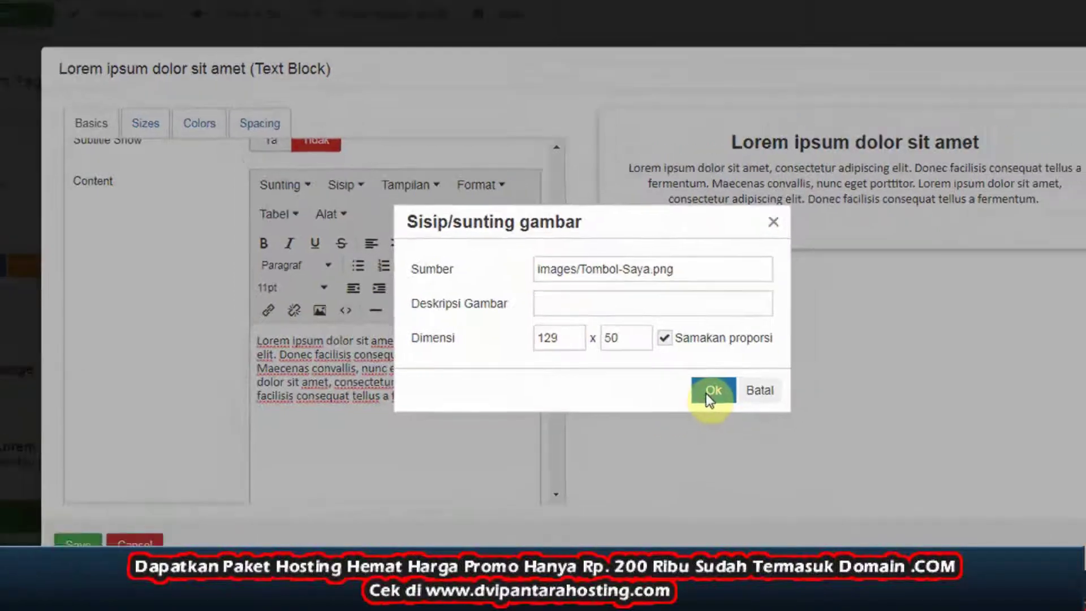
click(707, 391)
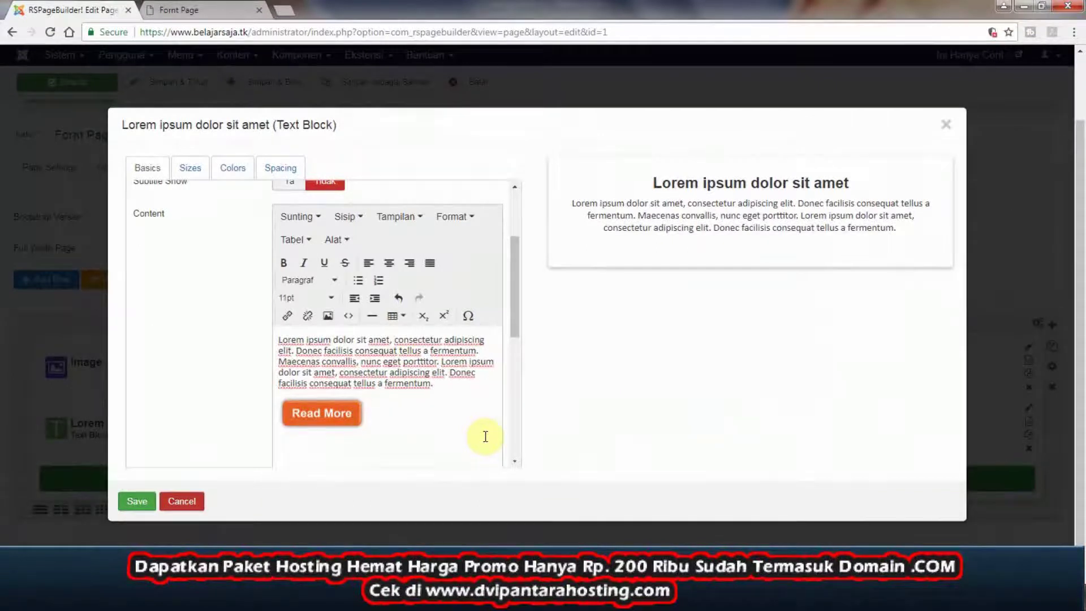
- Check the button placement on the live Fornt Page, and center the Read More image in the text block's content
click(175, 11)
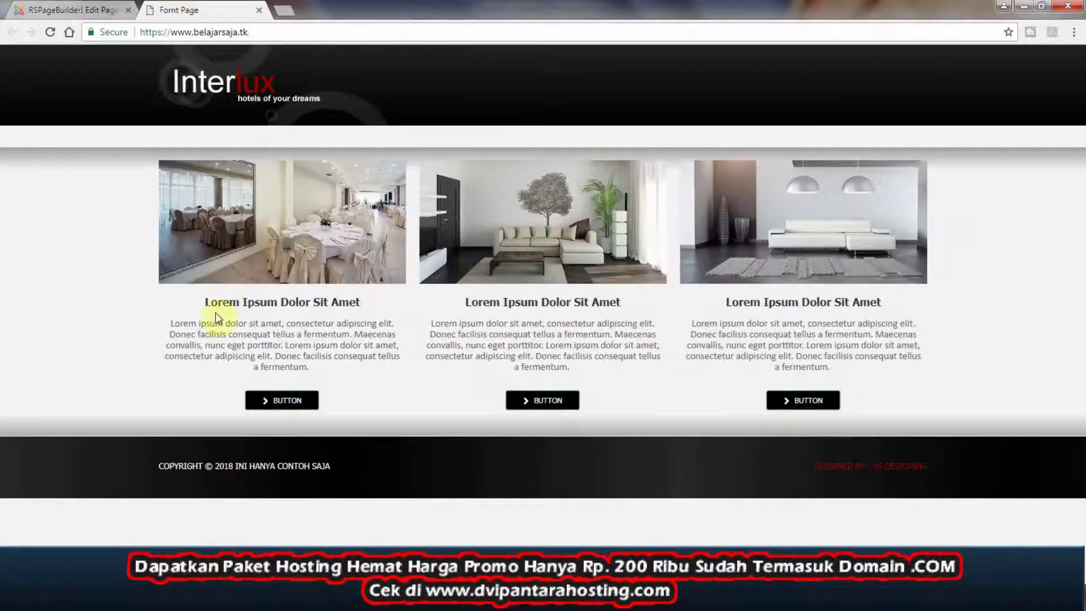
click(85, 10)
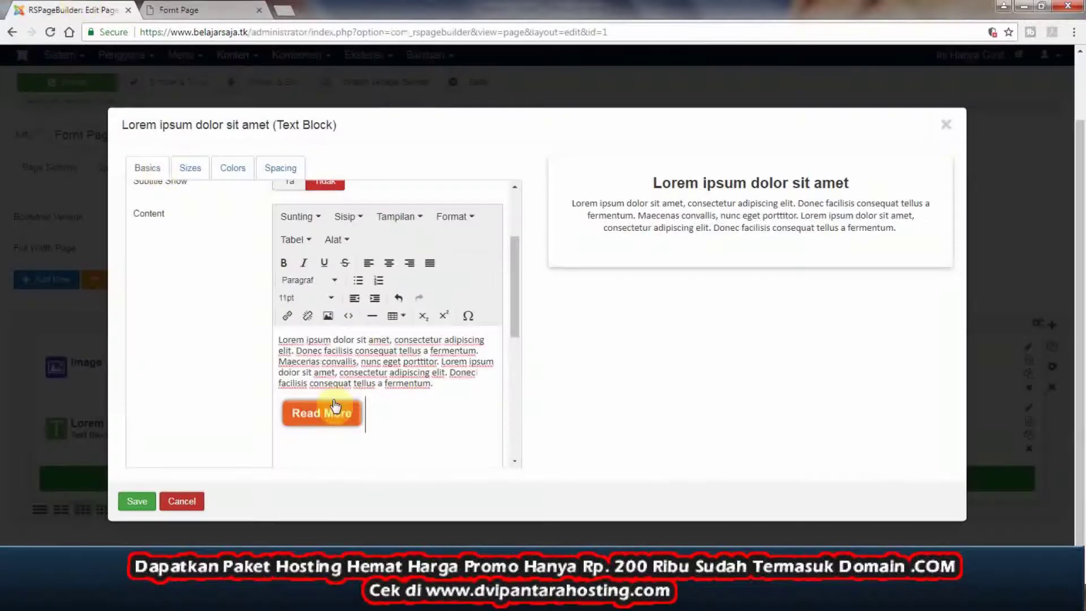
click(333, 414)
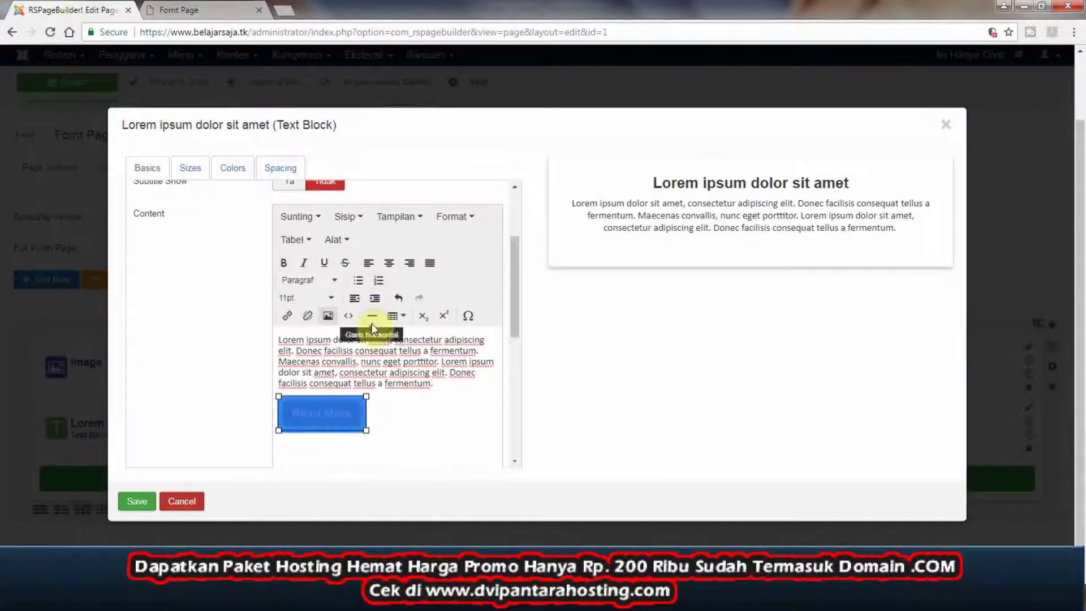
click(388, 263)
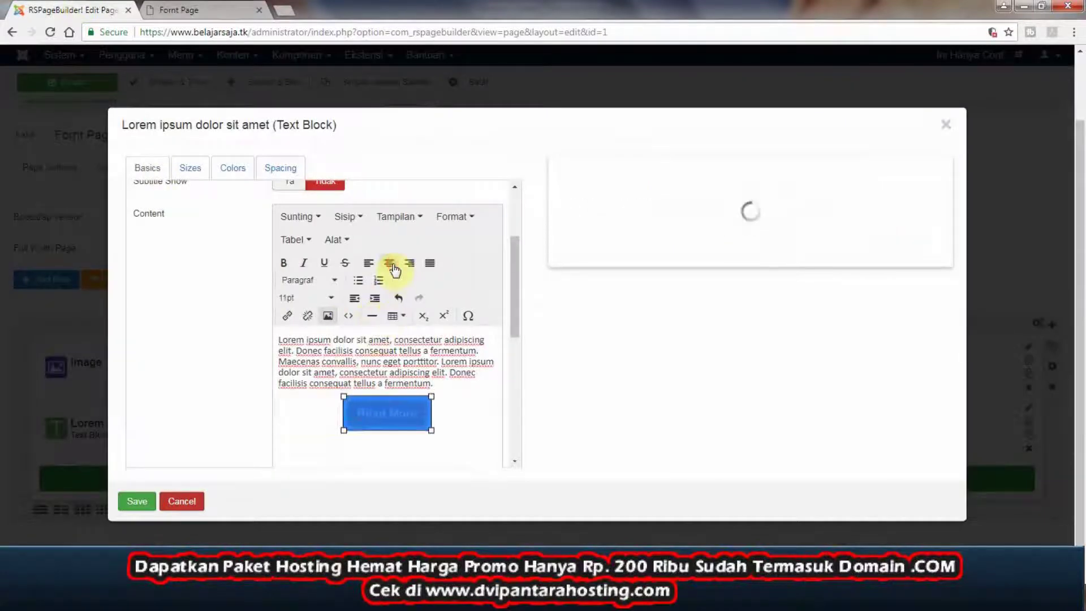
- Save the text block and the Fornt Page, and open the live site to check the result
click(135, 501)
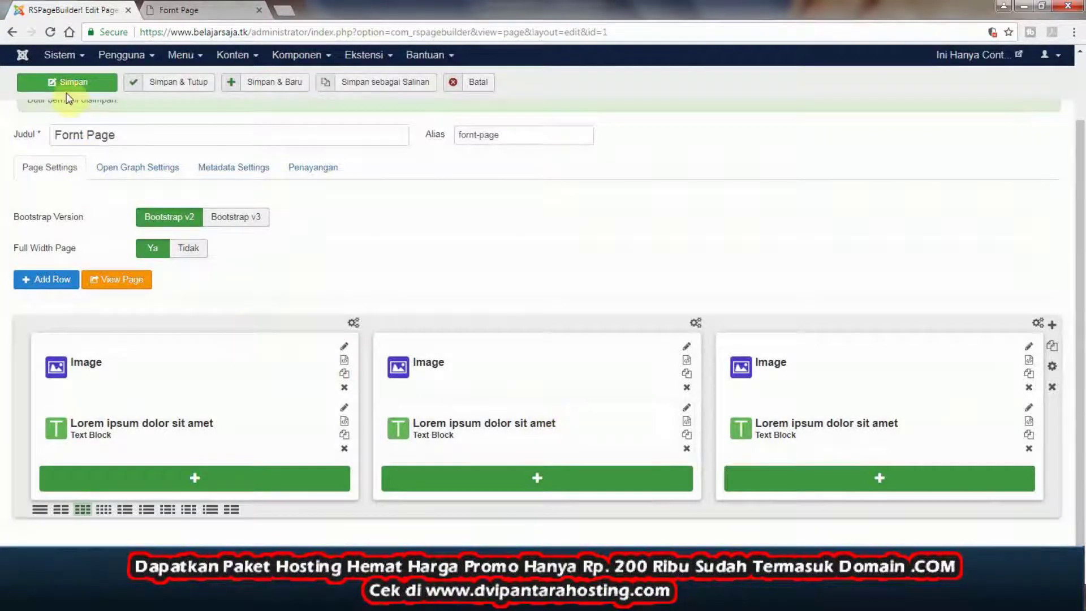
click(67, 90)
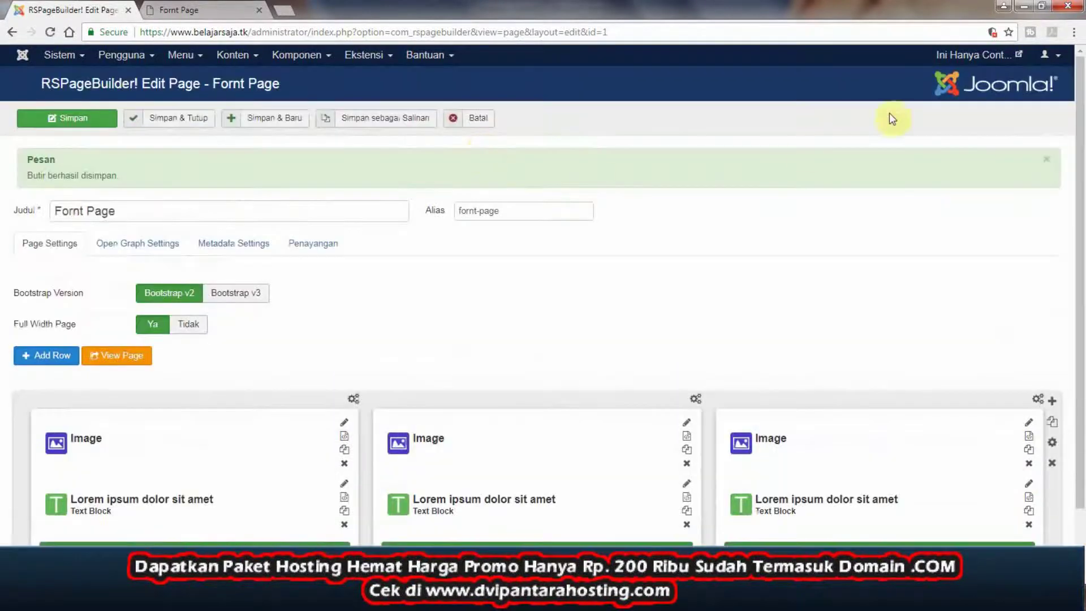
click(1018, 56)
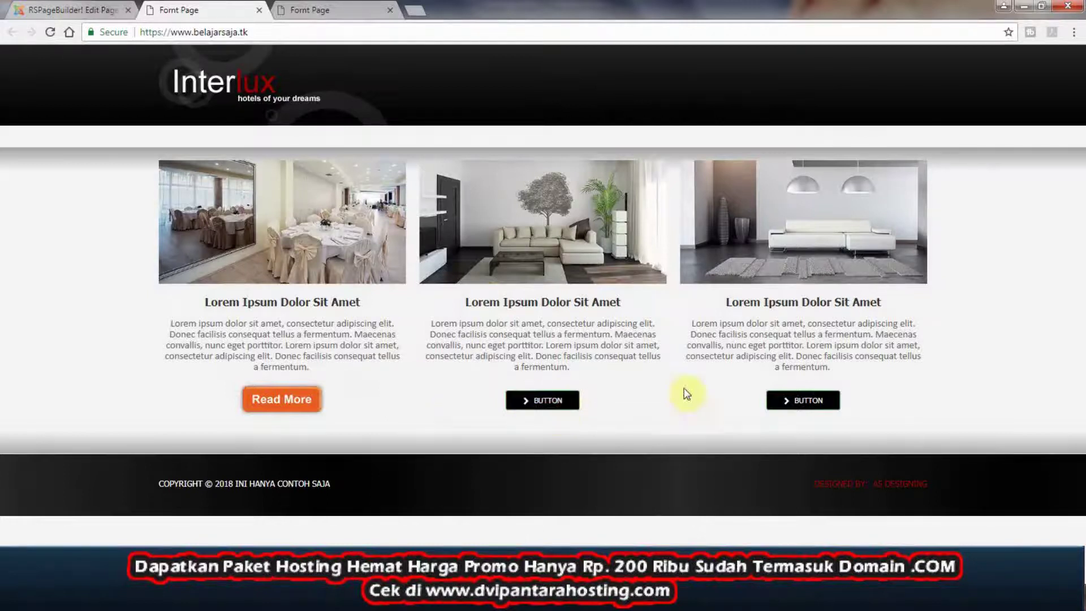
- Link the Read More image in the first column's text block to #
click(61, 5)
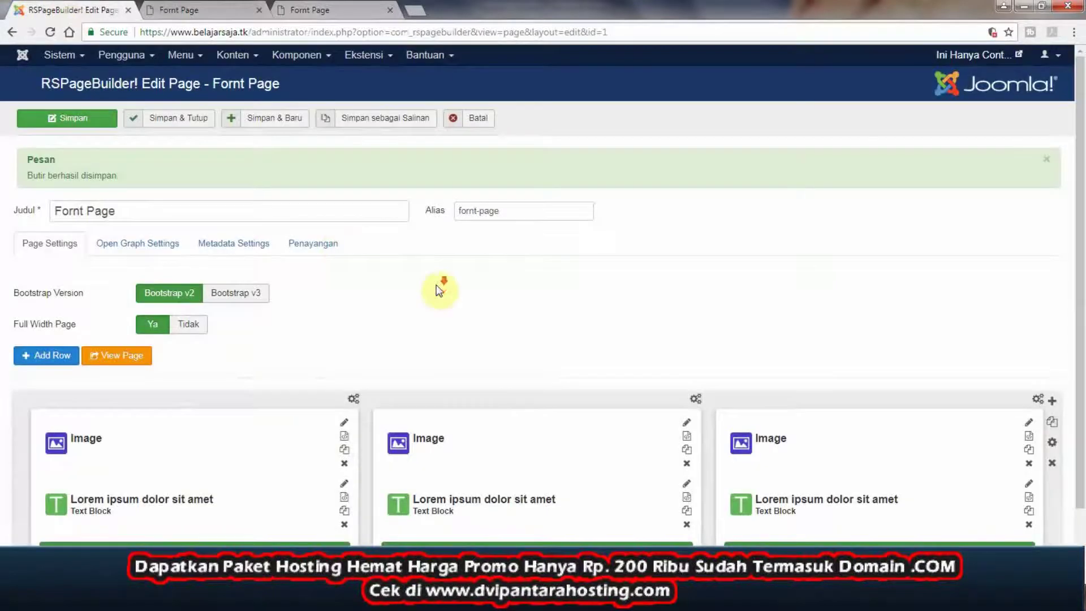
scroll(439, 289, down, 2)
click(345, 410)
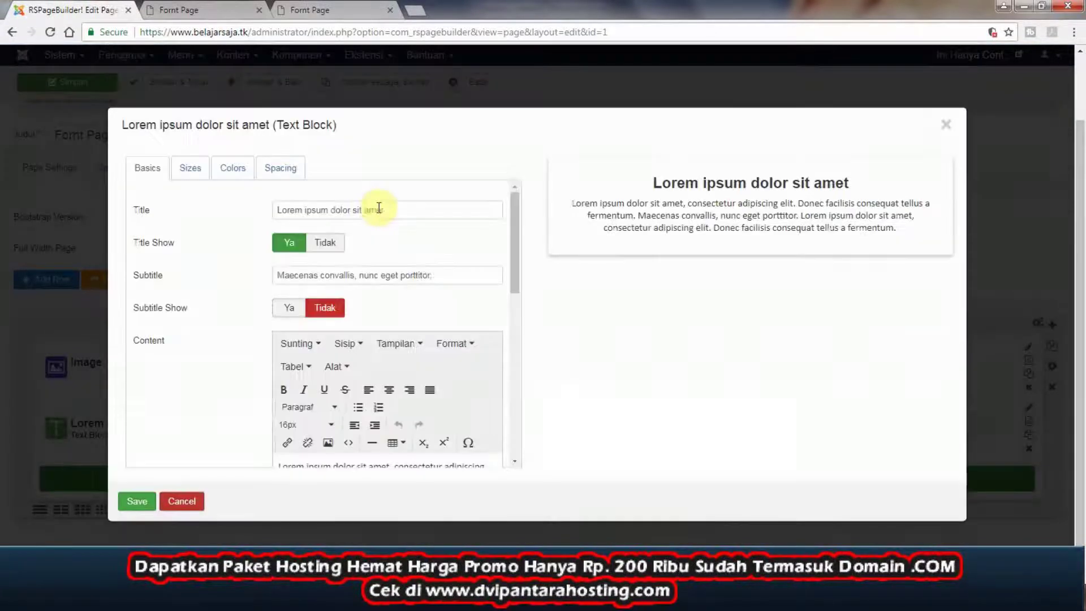
click(517, 369)
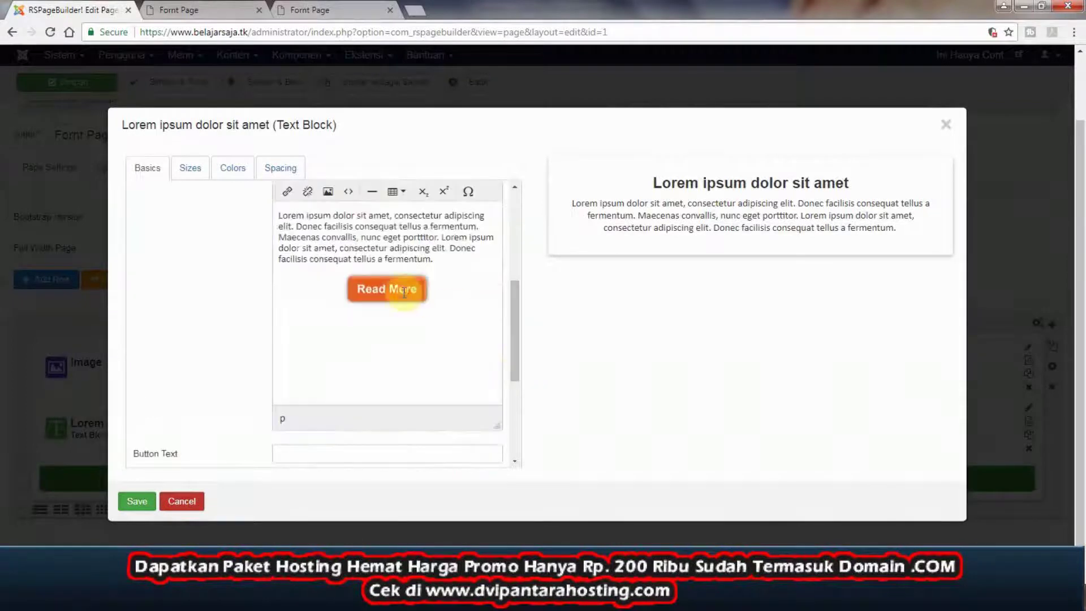
click(404, 290)
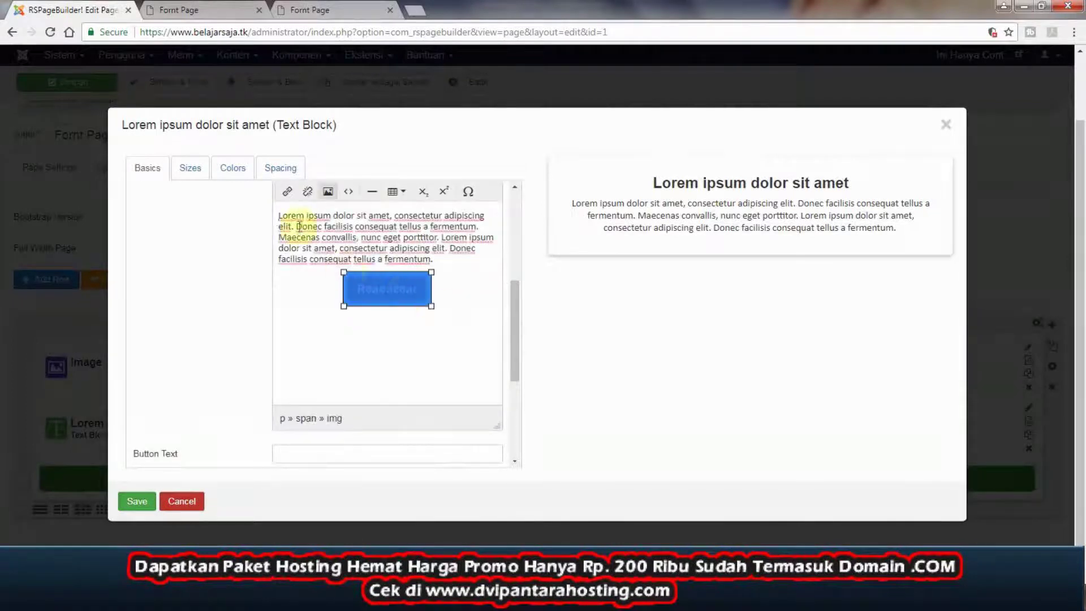
click(287, 194)
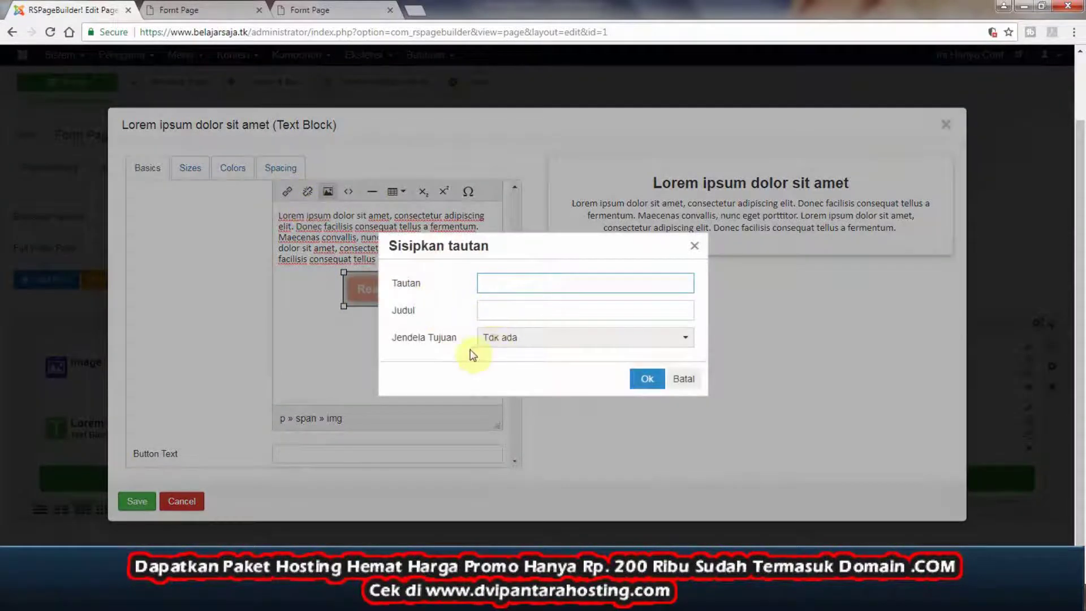
click(502, 281)
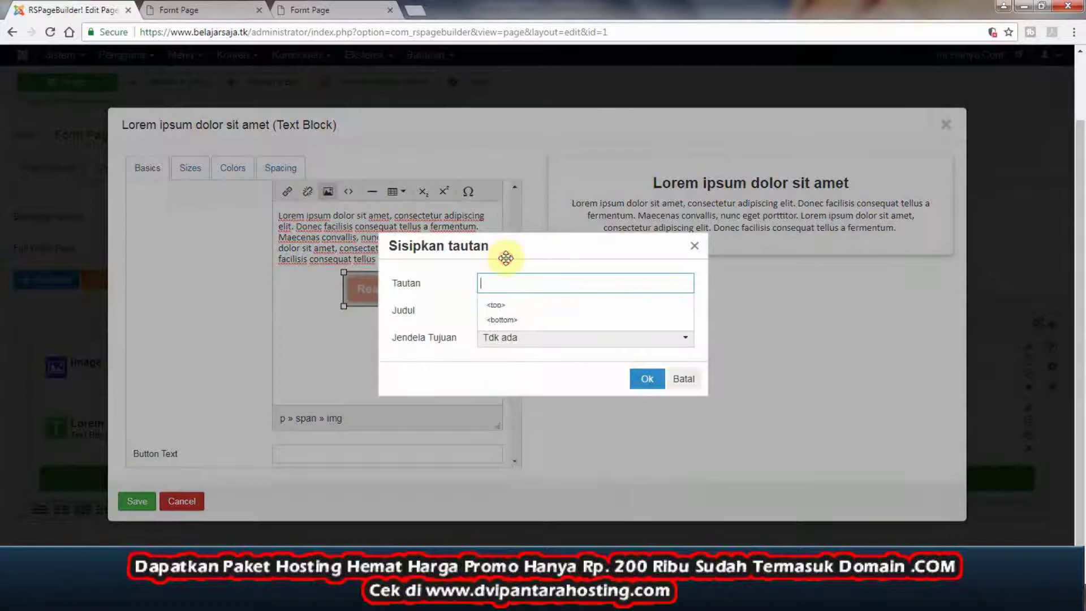
click(217, 8)
click(121, 12)
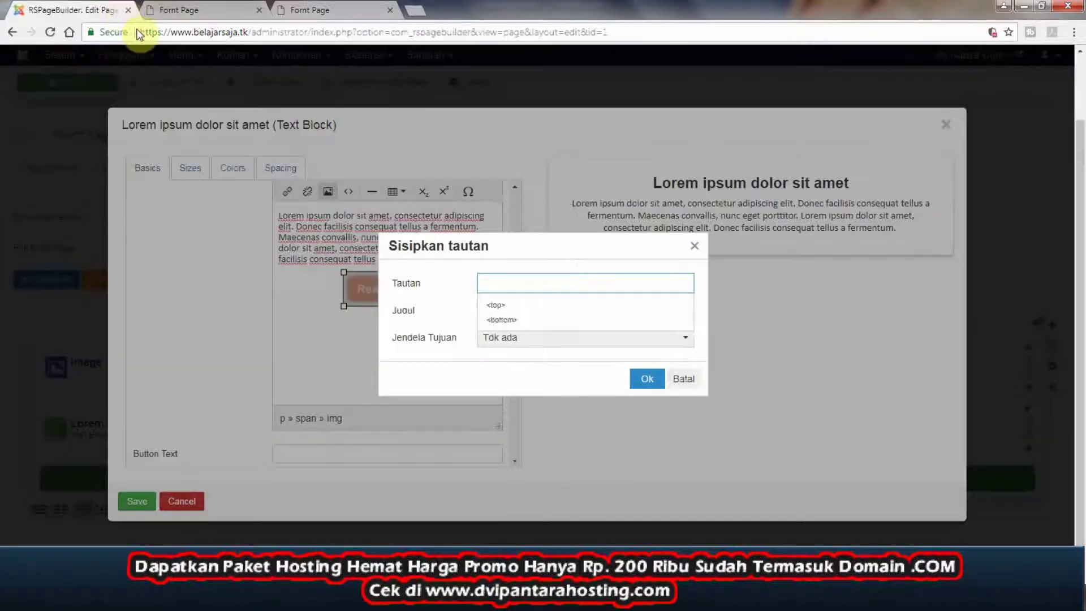
click(411, 284)
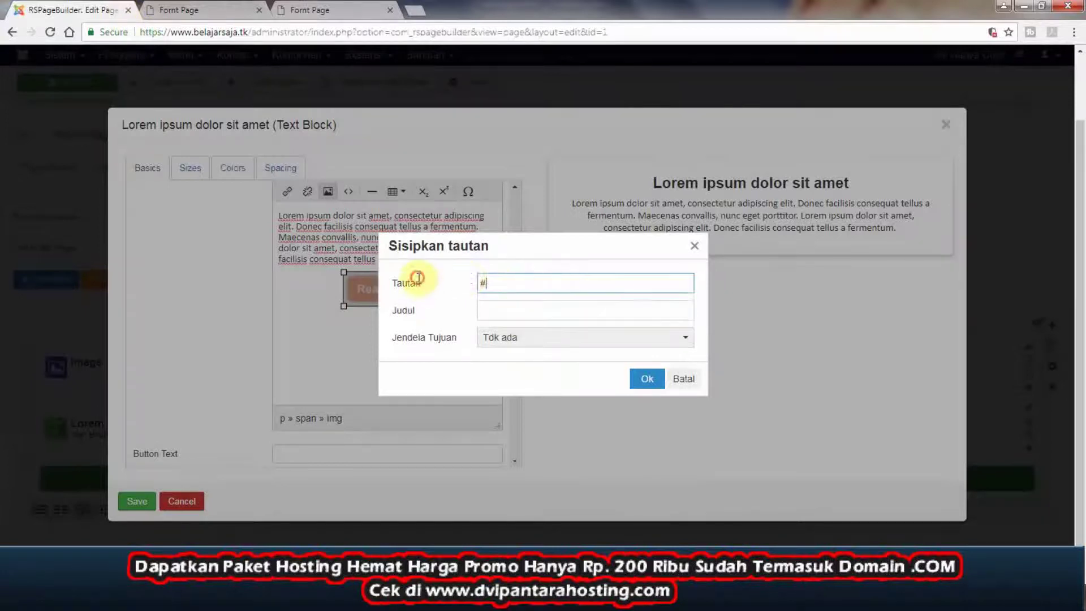
click(643, 382)
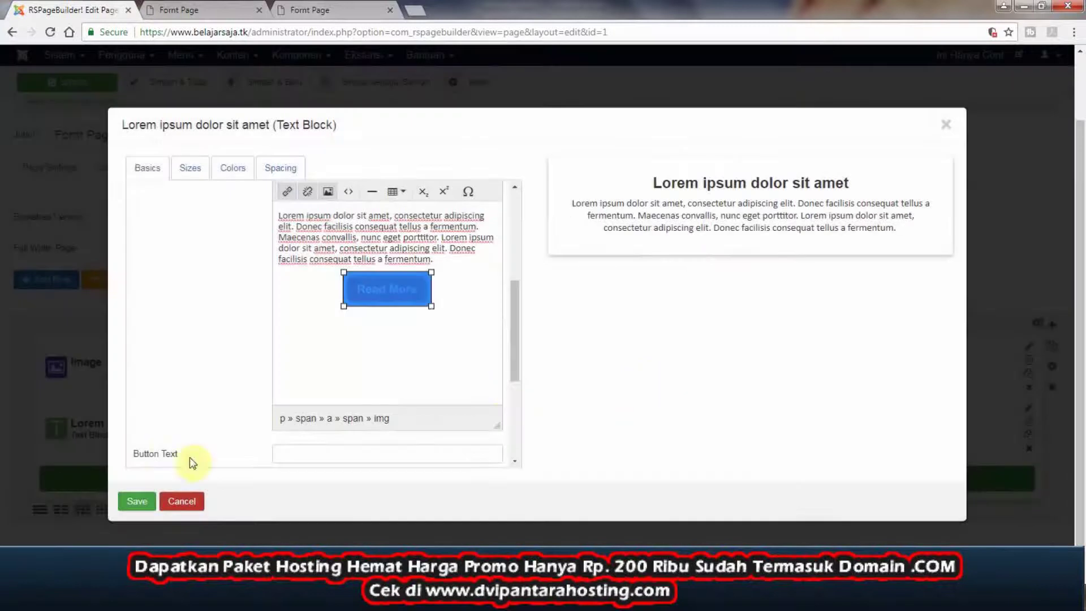
- Save the text block and the Fornt Page, and view the Read More buttons on the live page
click(138, 500)
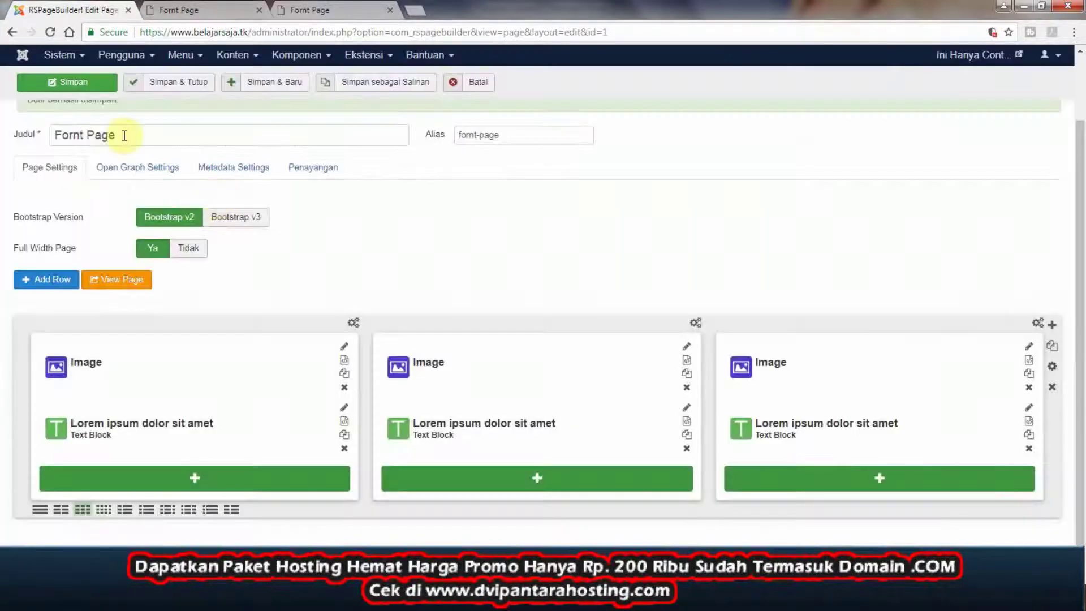
click(72, 82)
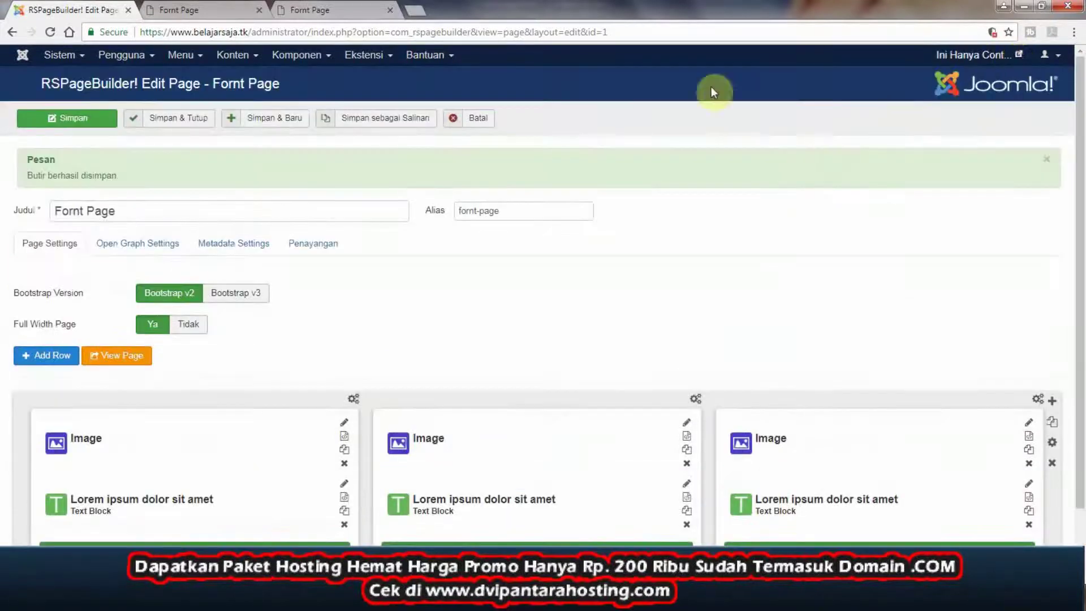
click(116, 355)
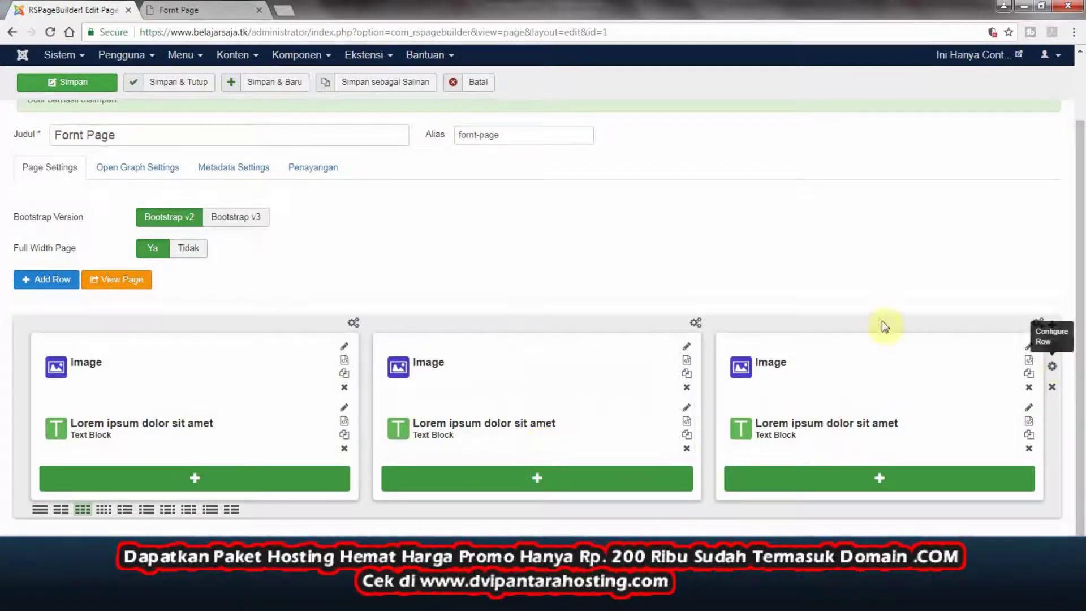
click(216, 8)
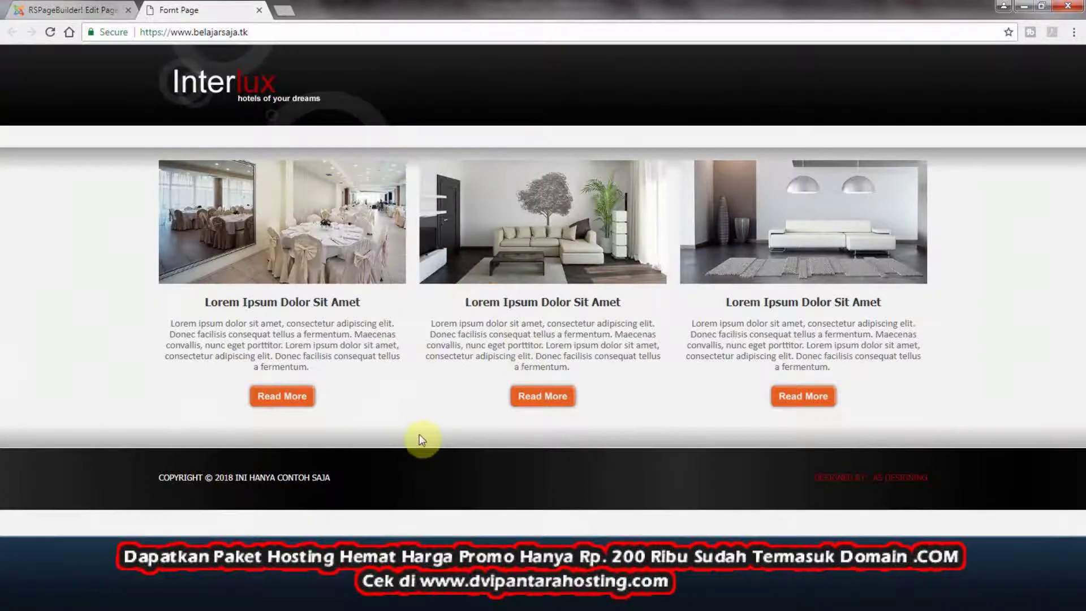
- Add a new single-column row below the three-column row and insert an Image element in it
click(62, 9)
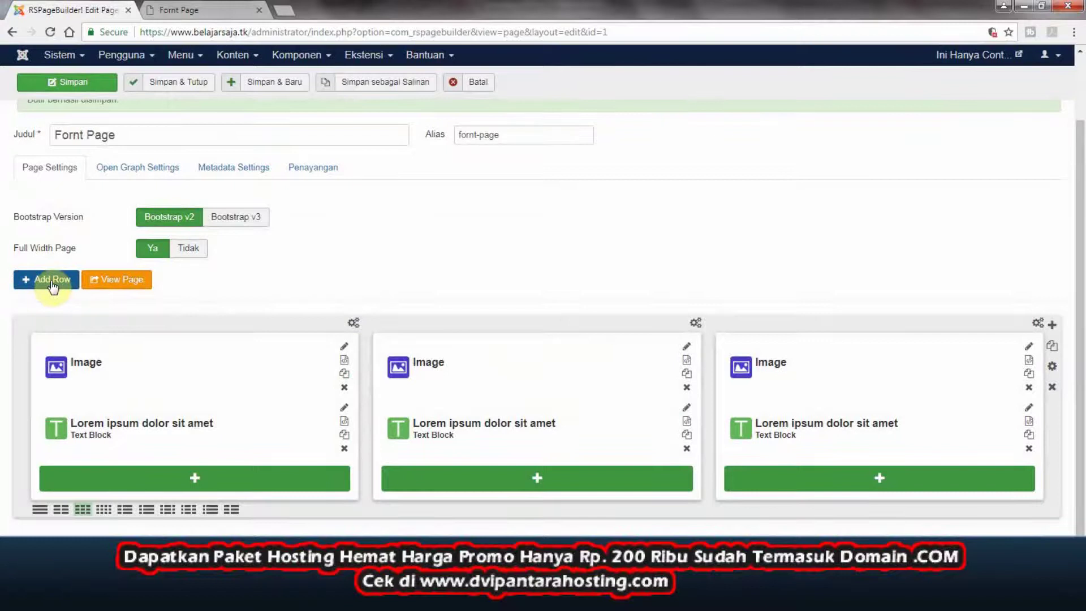
click(50, 279)
scroll(429, 250, down, 2)
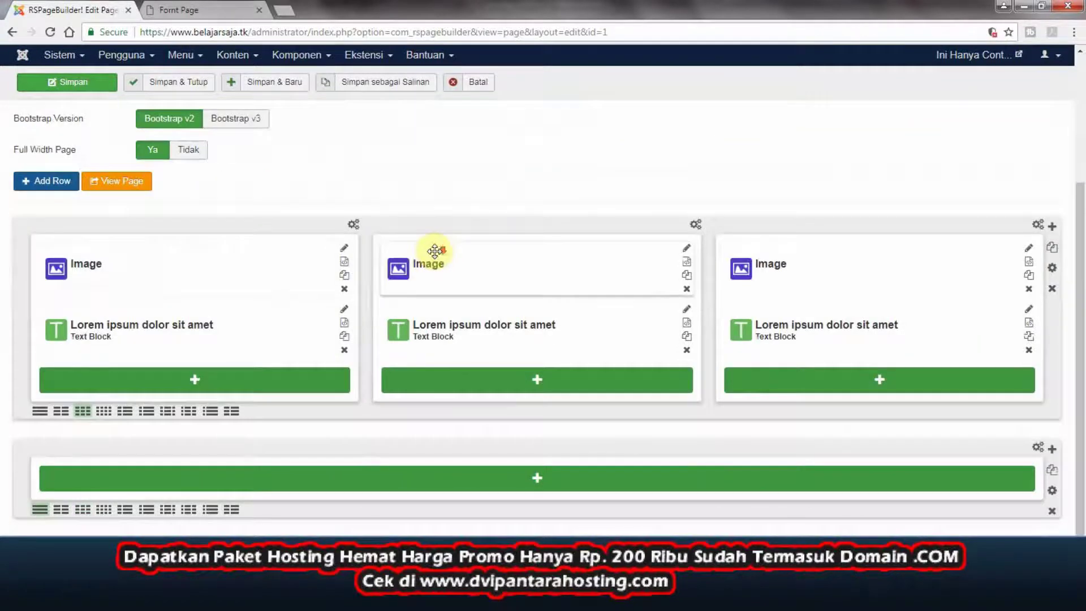
click(534, 481)
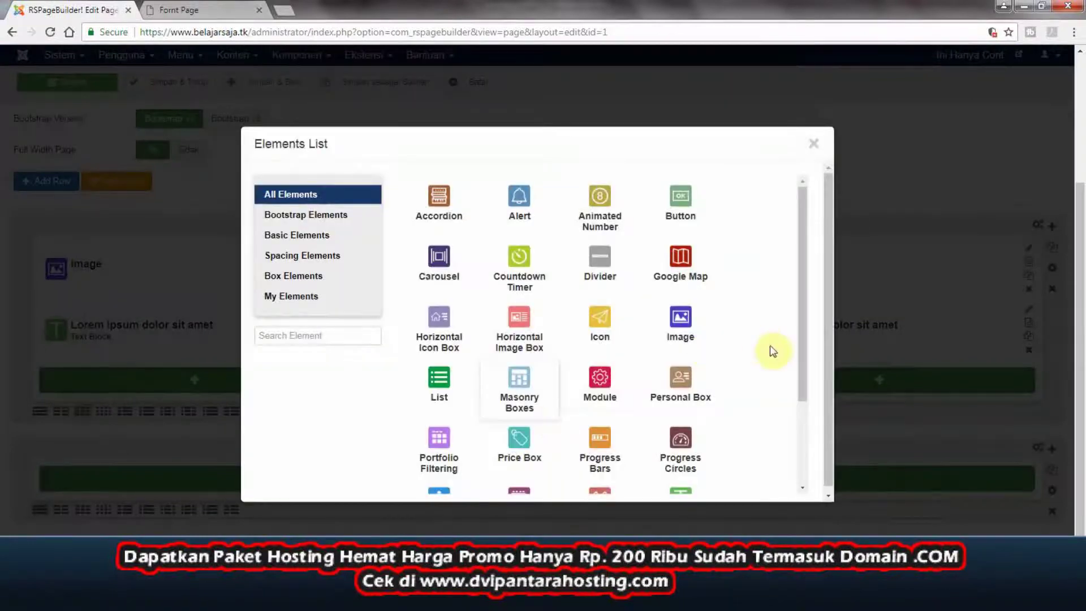
click(684, 328)
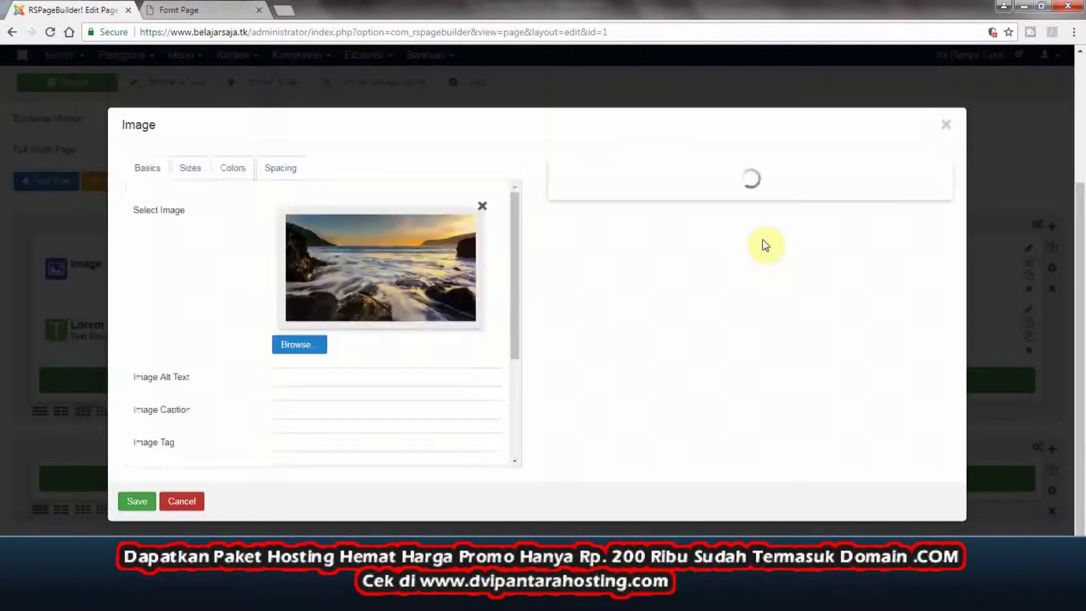
- Upload Page_divider_3.png from the Depan Atas folder to the site's image library
click(312, 346)
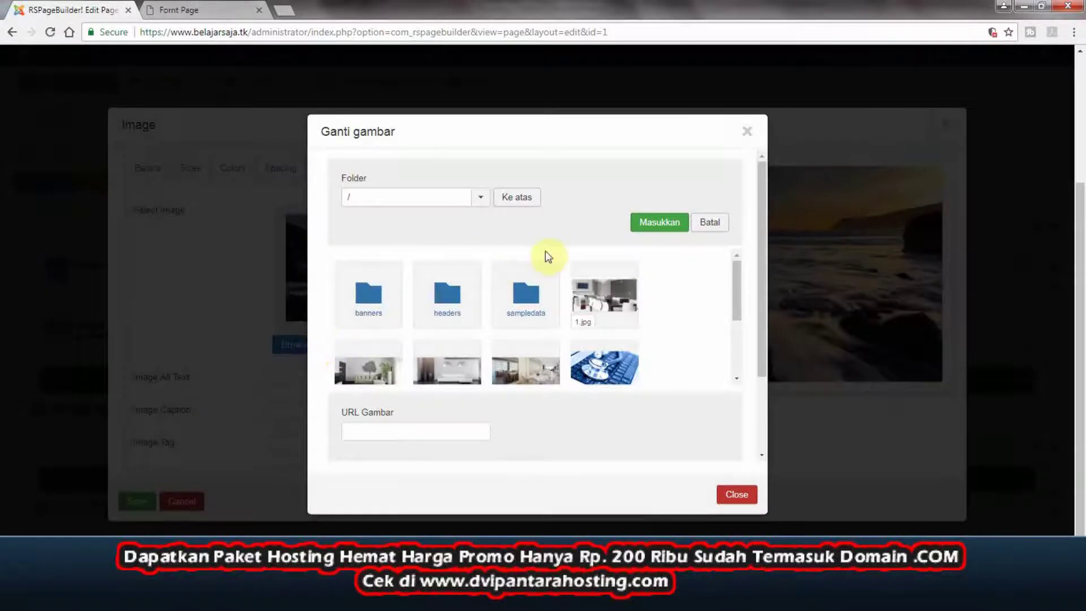
click(740, 343)
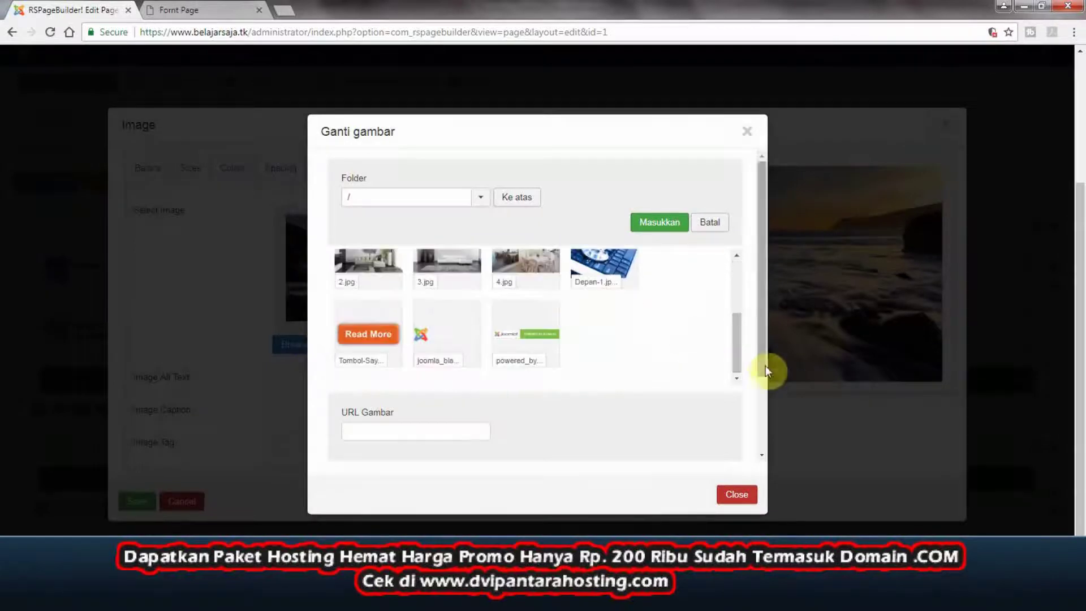
click(765, 464)
click(496, 388)
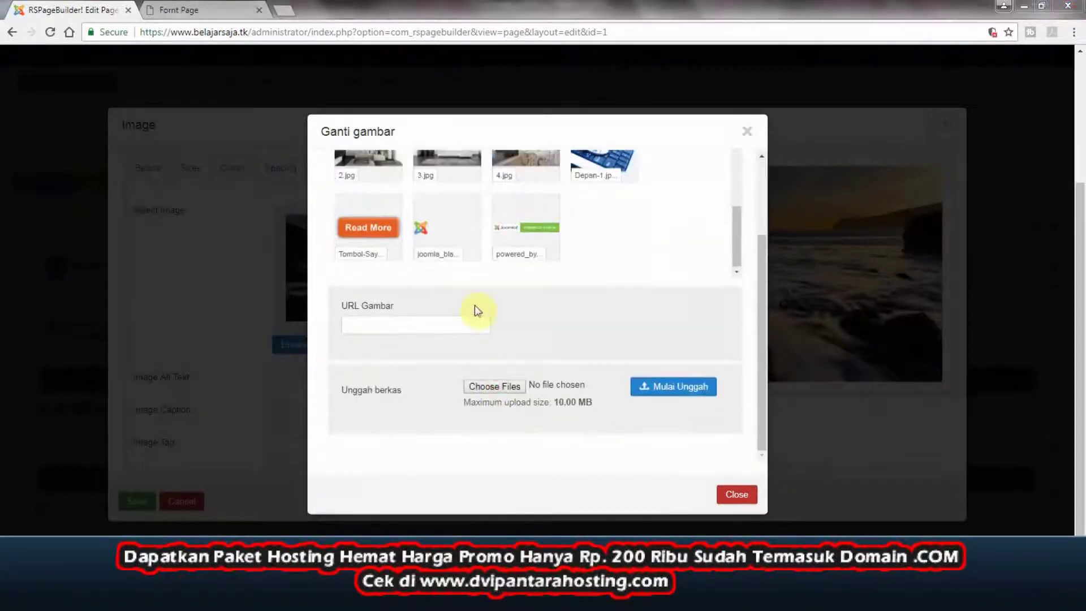
scroll(343, 225, down, 2)
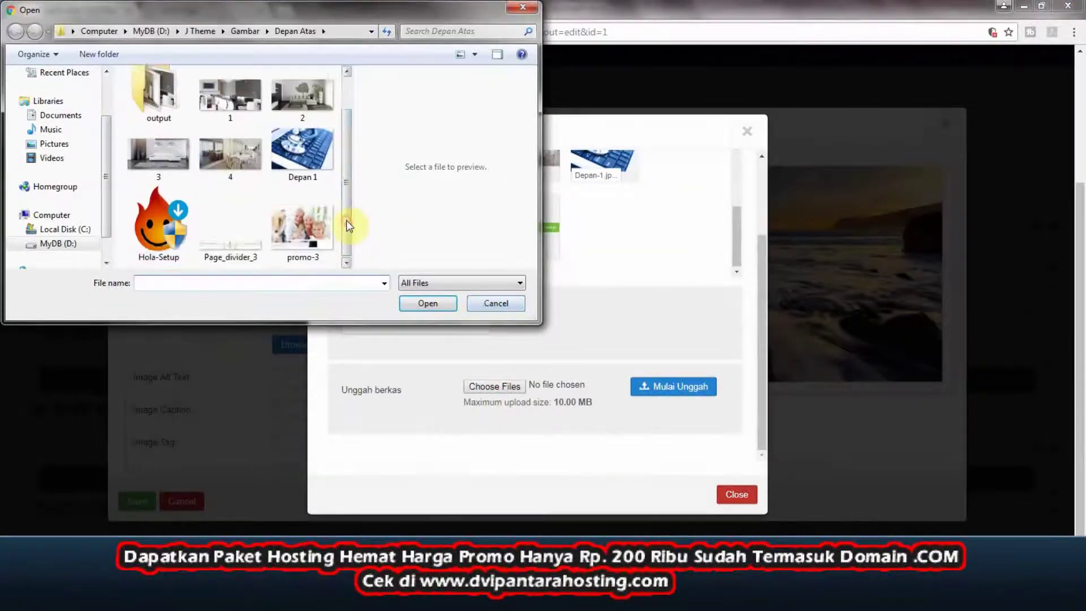
double_click(230, 224)
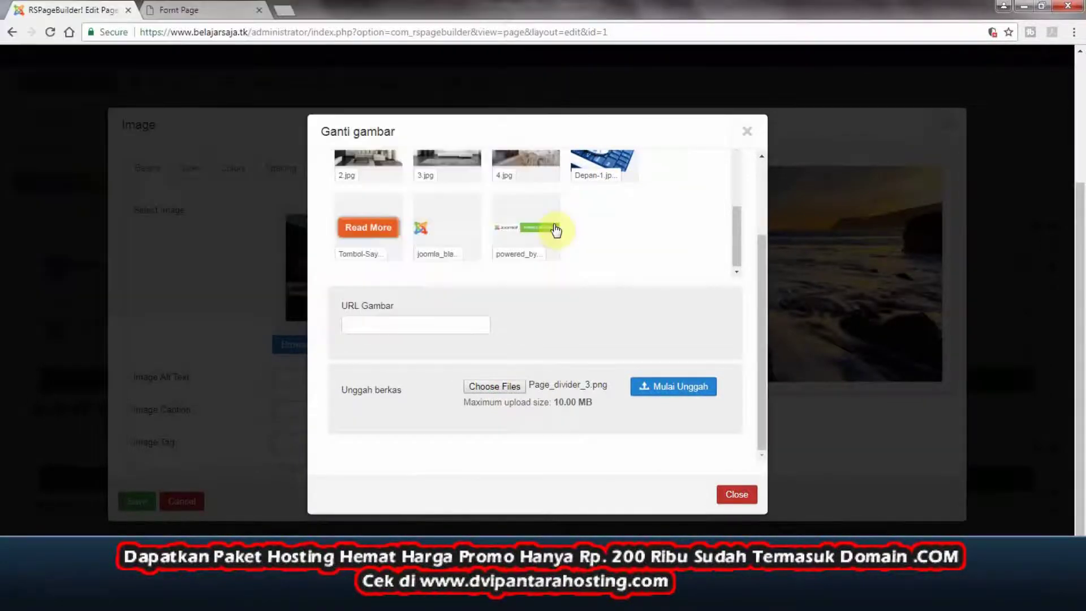
click(668, 388)
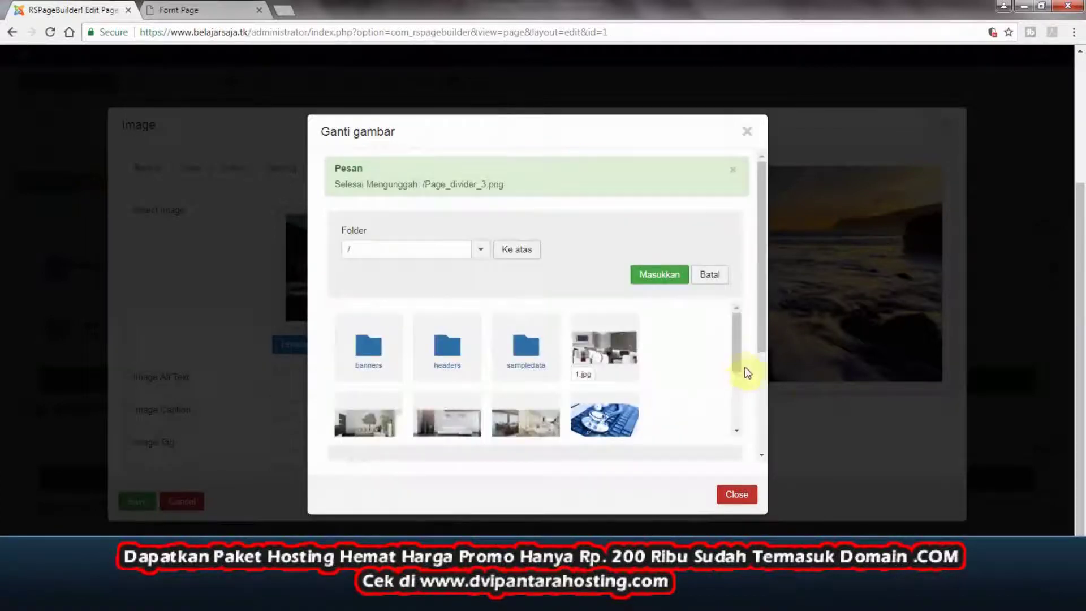
- Use Page_divider_3.png as the new Image element's picture
drag(739, 364, 747, 432)
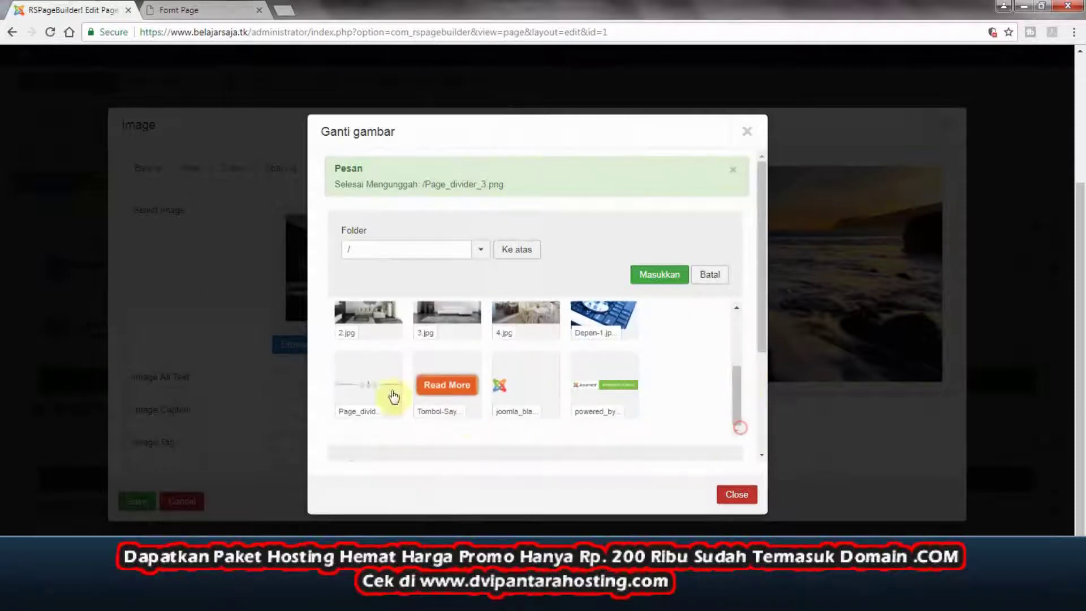
click(360, 371)
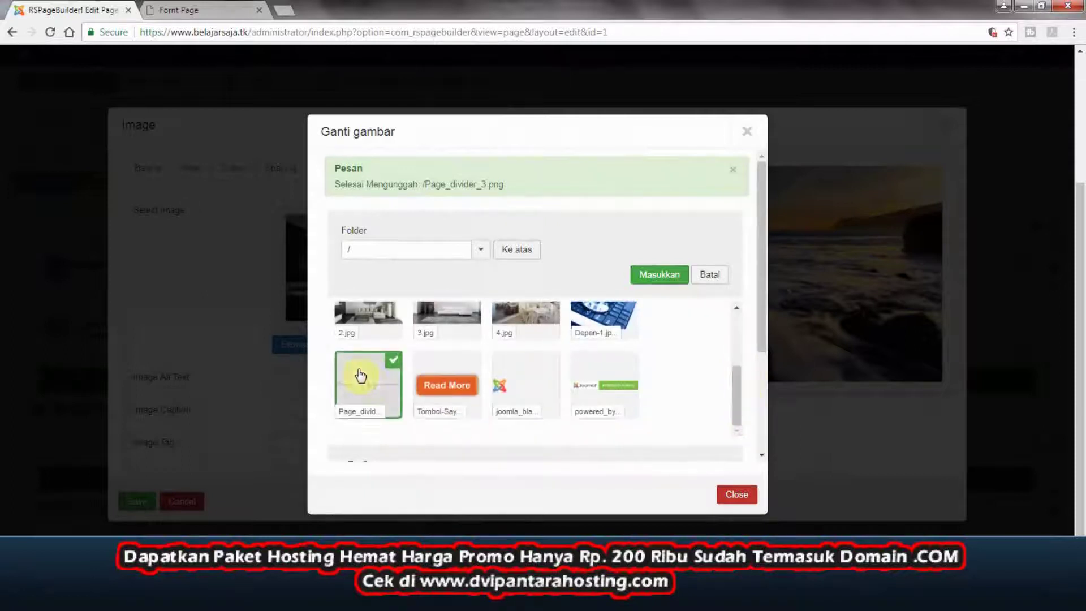
click(672, 275)
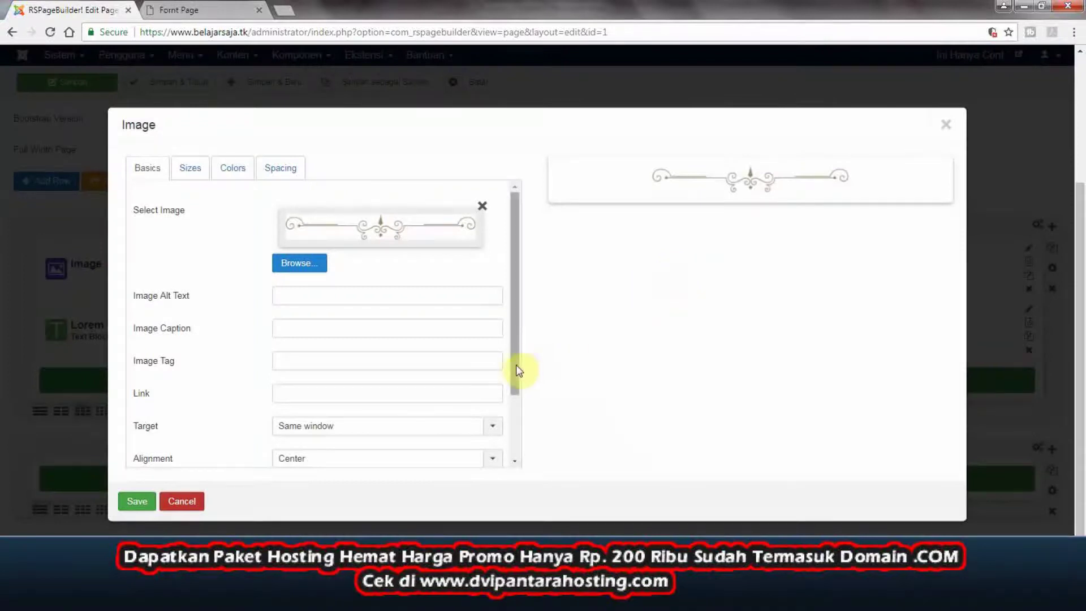
- Save the divider Image element and the Fornt Page, and open the live site to check the divider
drag(517, 371, 506, 478)
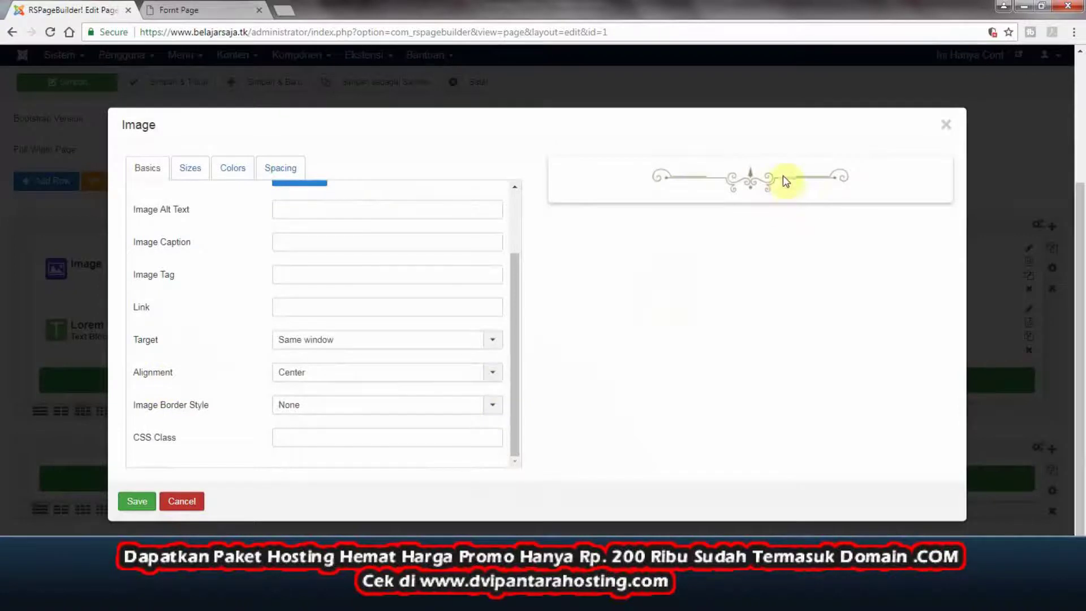
click(137, 500)
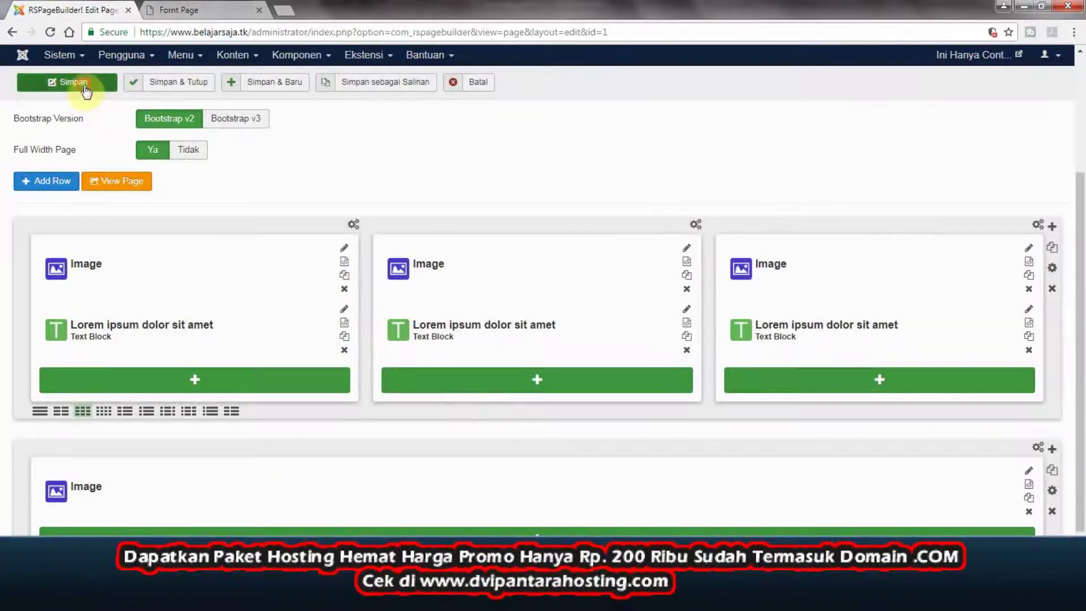
click(84, 88)
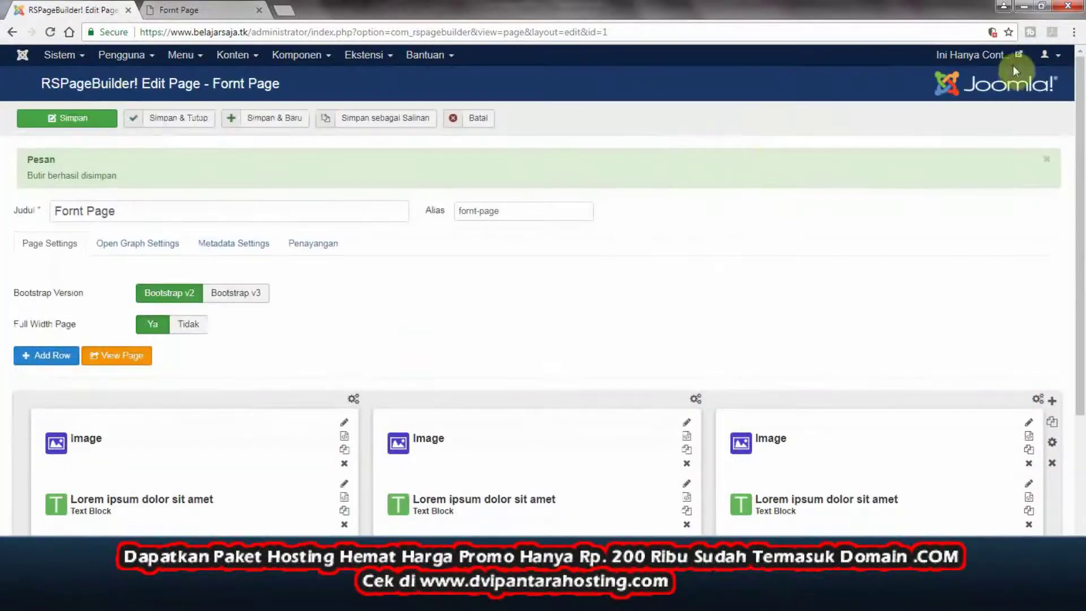
click(1020, 55)
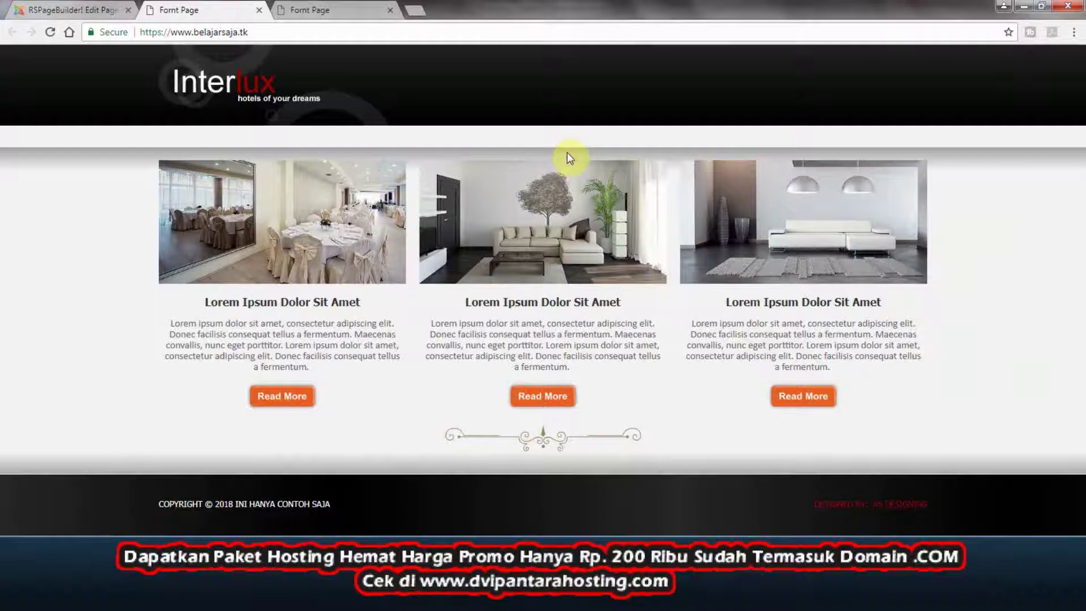
- Move the divider image row above the three-column row and save the Fornt Page
click(70, 9)
scroll(764, 367, down, 4)
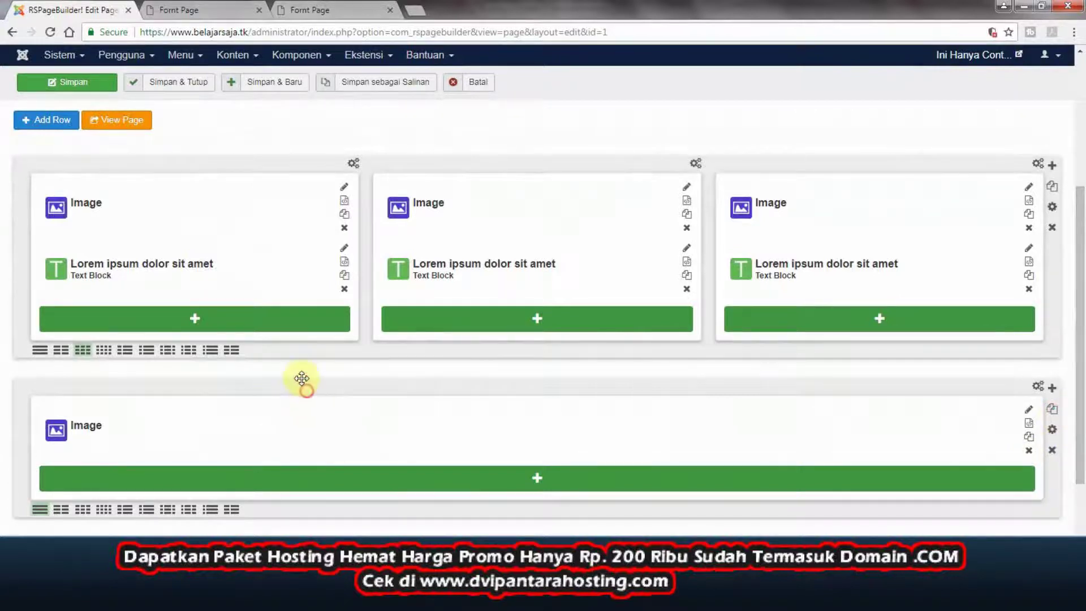
drag(303, 380, 310, 197)
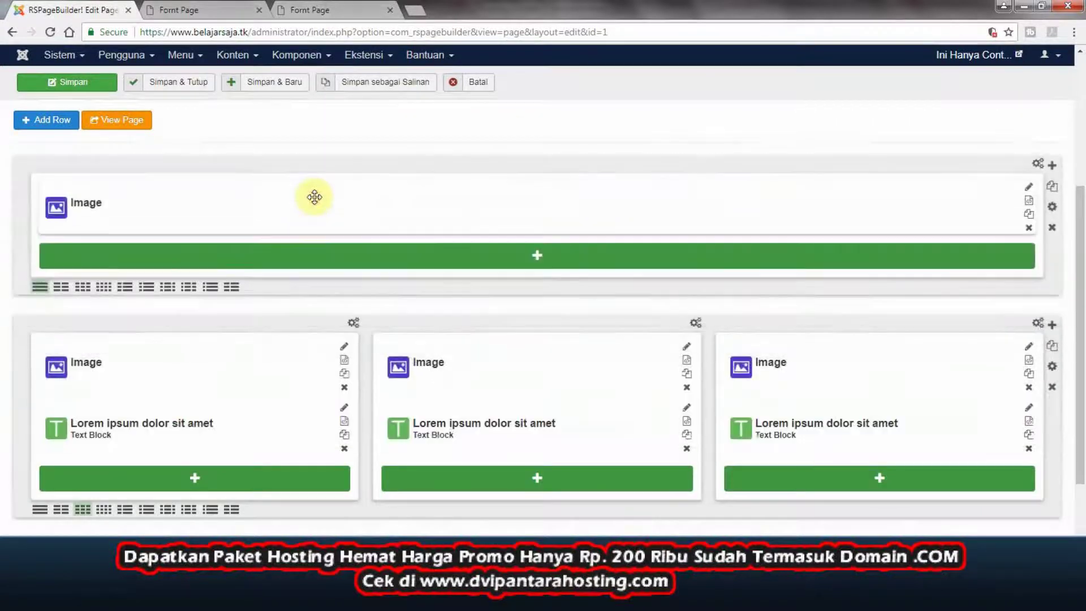
click(113, 86)
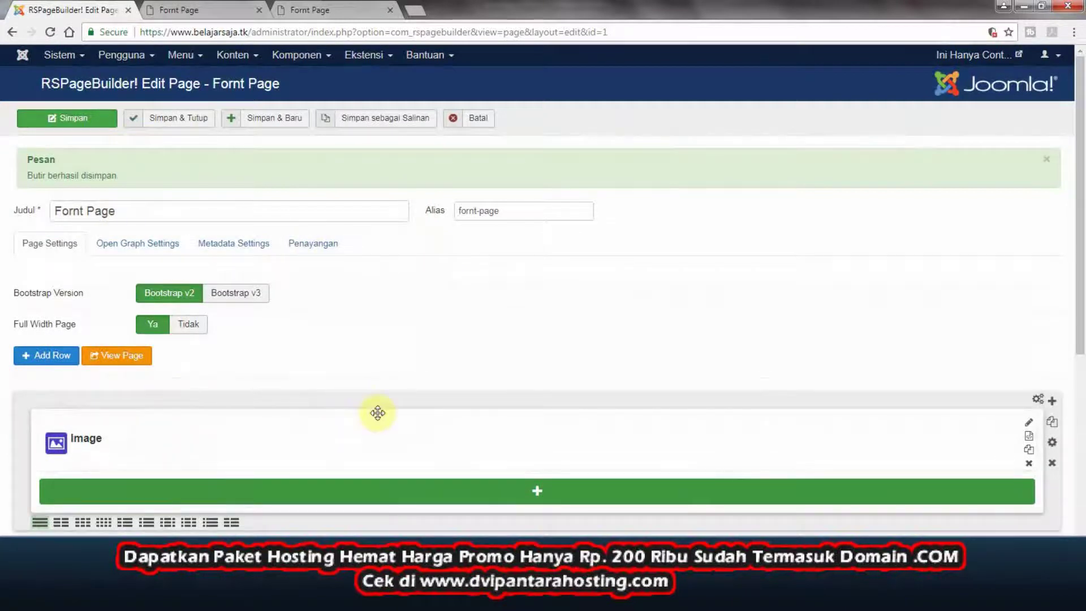
- Try repositioning the Image element within the middle column of the three-column row
scroll(381, 414, down, 4)
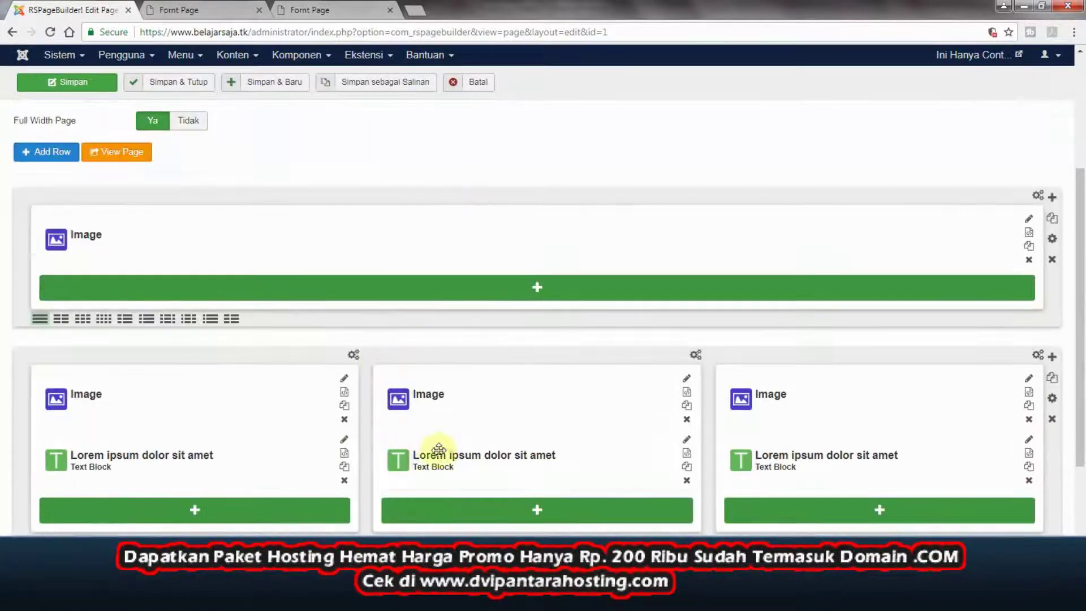
mouse_move(480, 401)
mouse_down()
mouse_move(422, 398)
mouse_move(514, 400)
mouse_move(461, 391)
mouse_up()
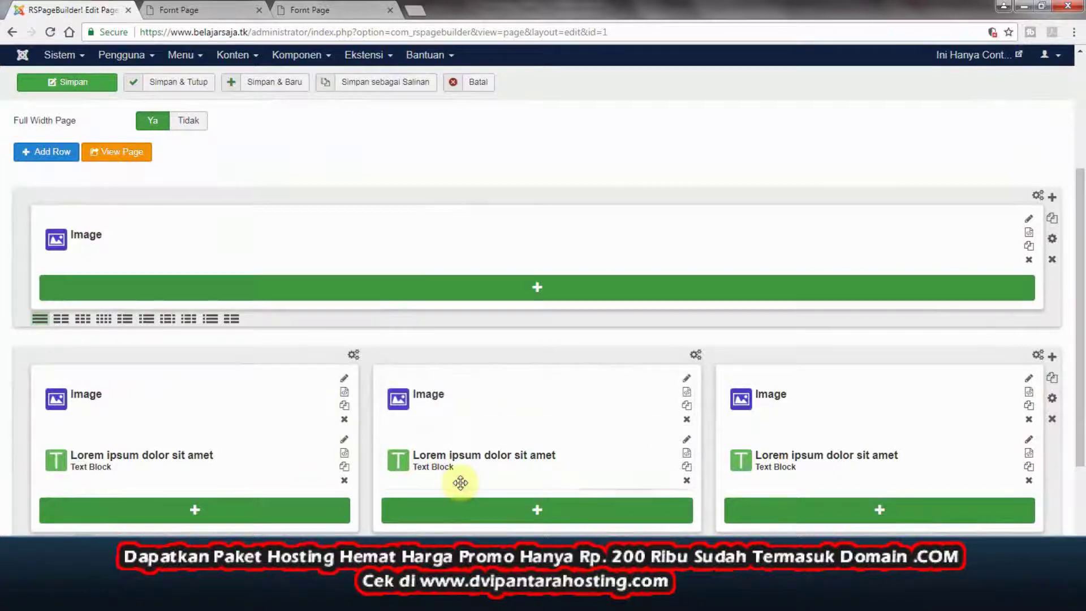
- Swap the middle and right columns of the three-column row and open the live site to check the layout
drag(734, 430, 790, 391)
scroll(218, 202, up, 4)
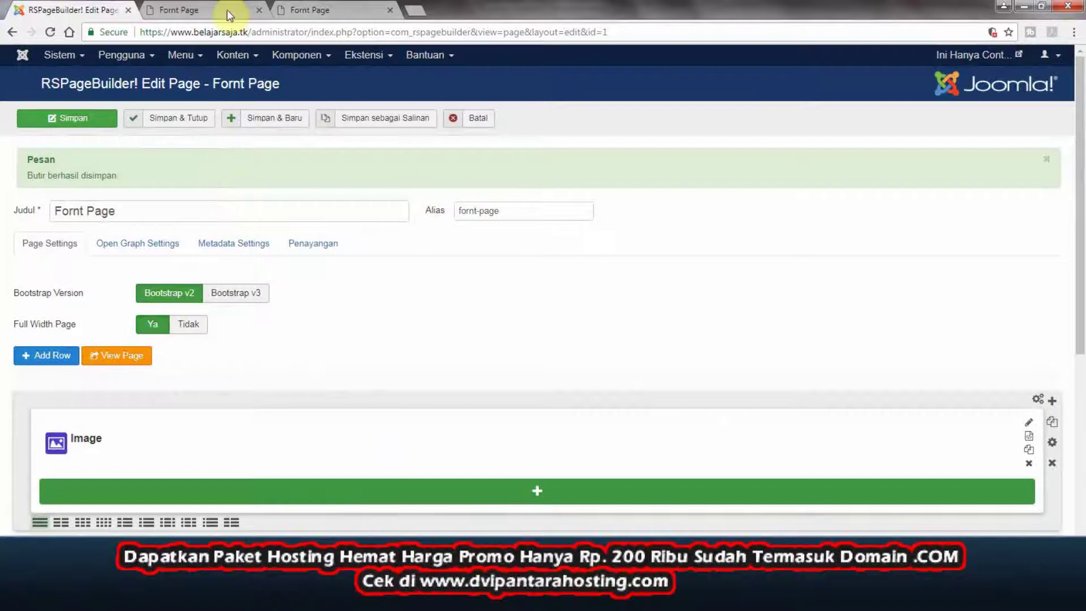
click(1019, 57)
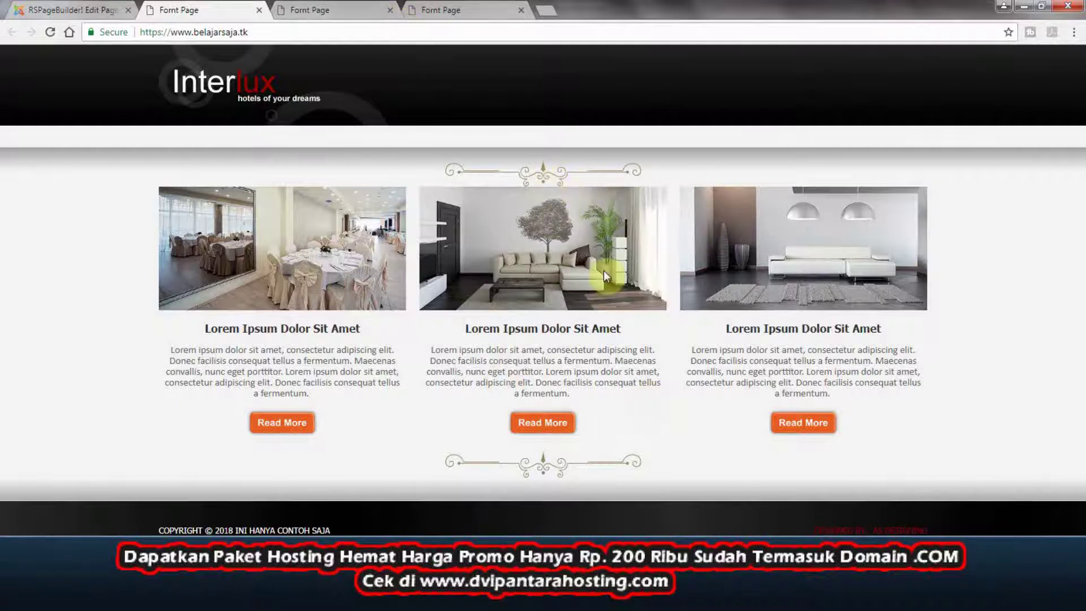
- Give the divider Image above the three-column row a margin of 5px and padding of 5px, and save the element
click(37, 11)
scroll(580, 407, down, 5)
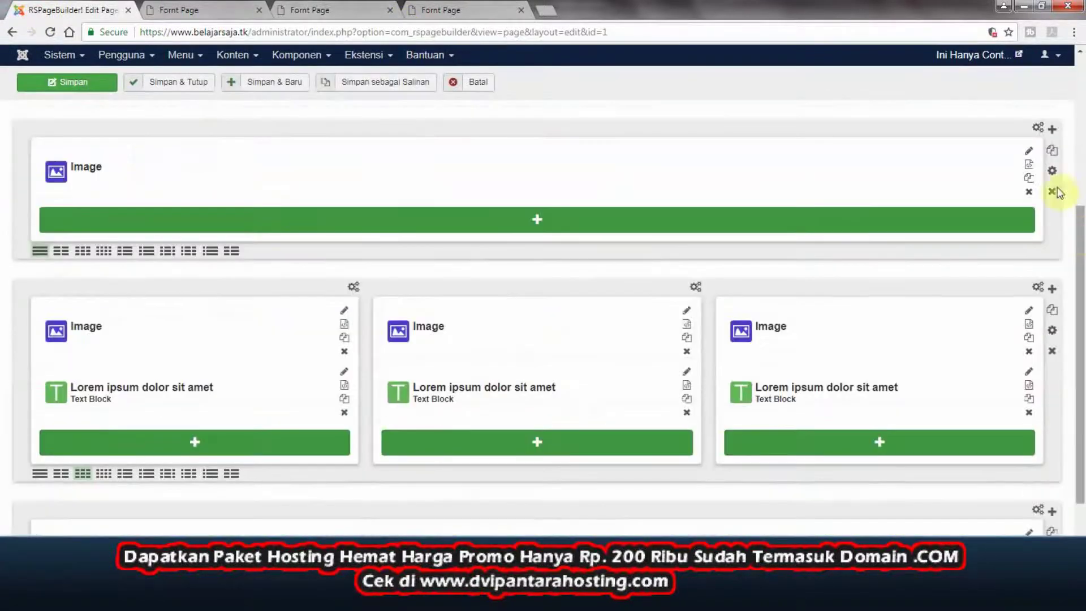
click(1028, 151)
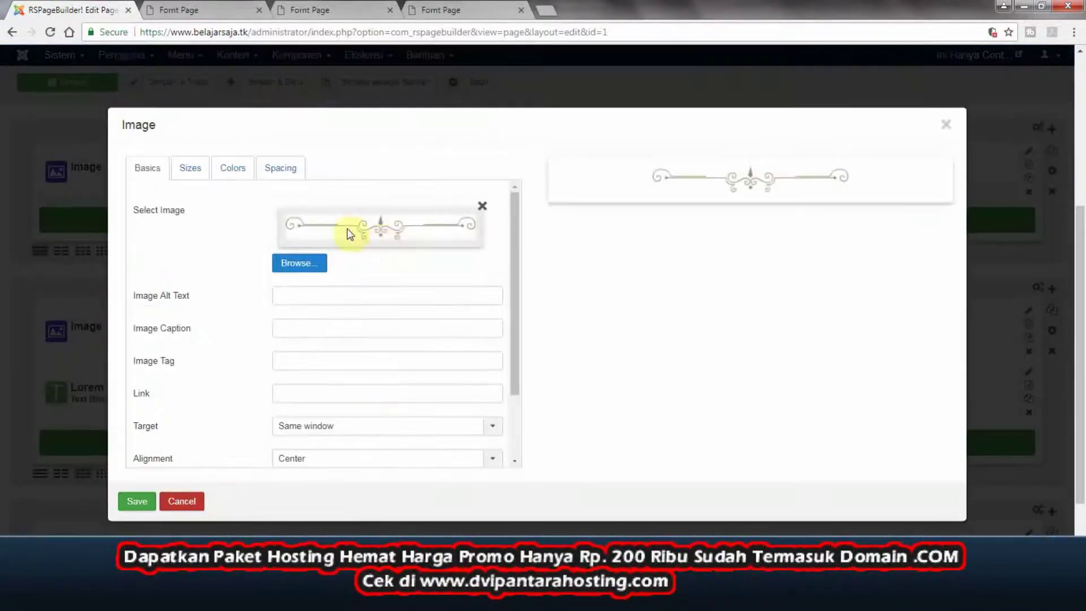
click(280, 168)
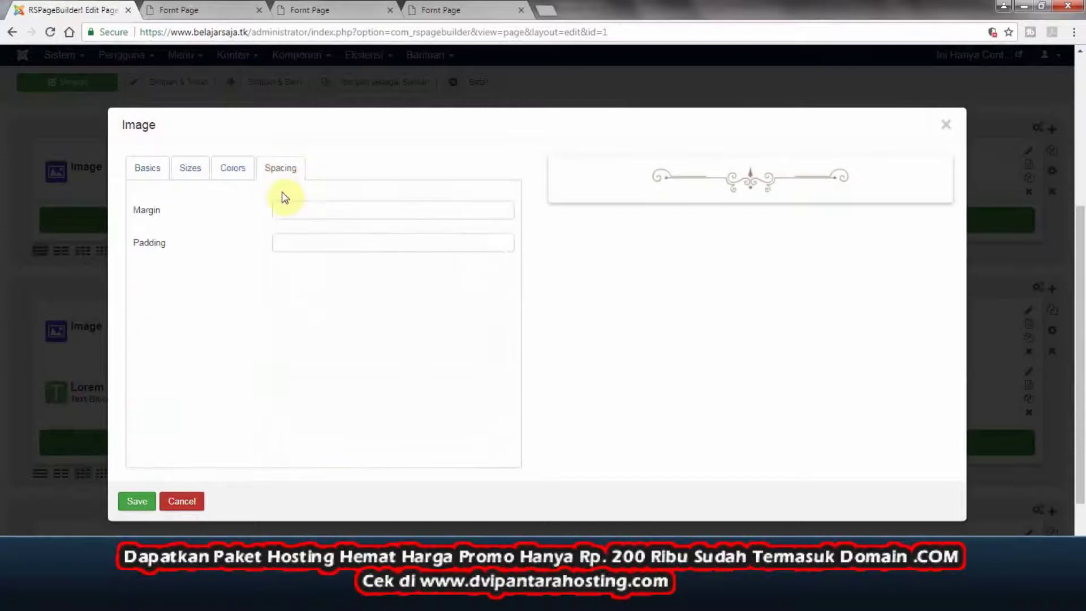
click(284, 214)
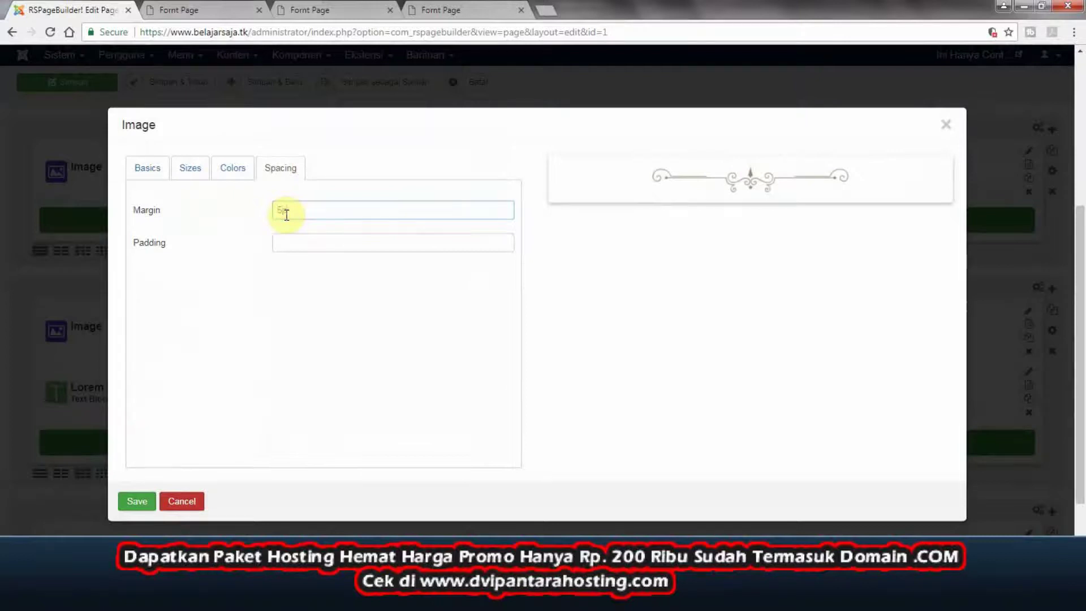
click(312, 247)
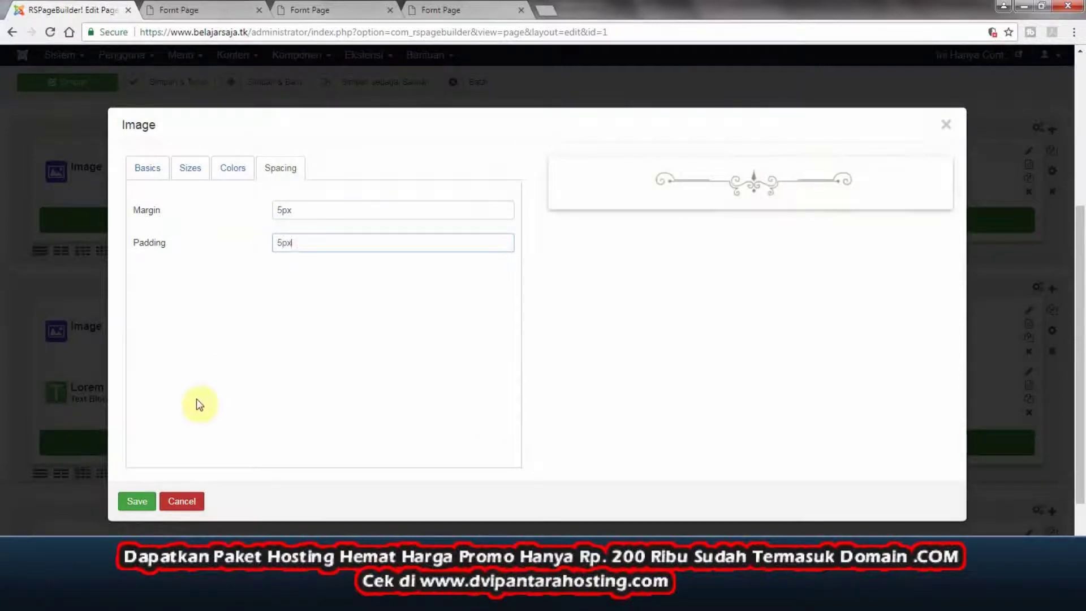
click(138, 502)
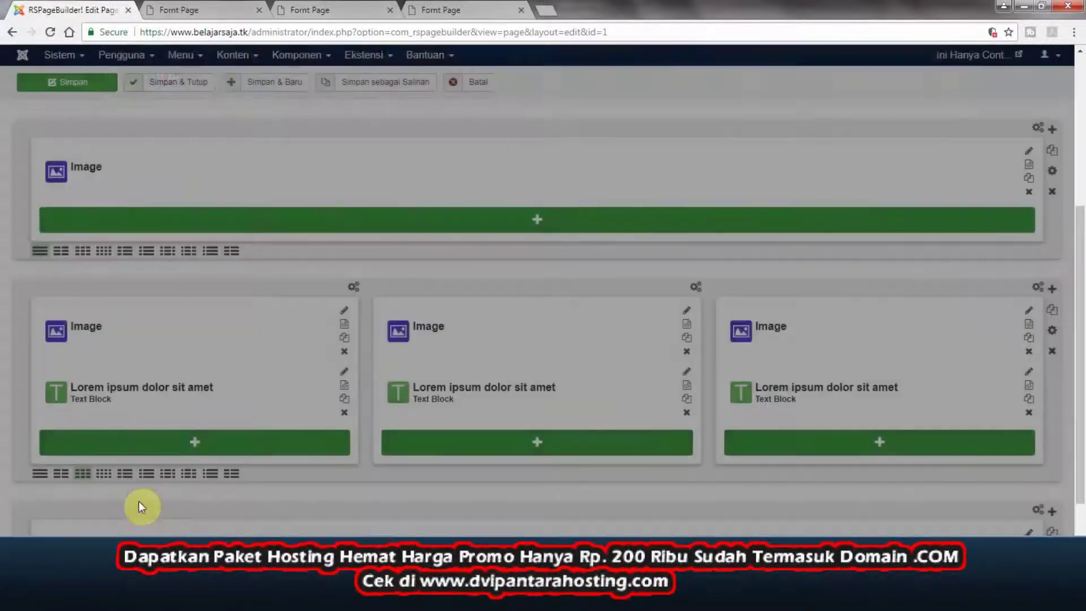
- Give the divider Image below the three-column row a margin of 5px and padding of 5px, and save the element
scroll(662, 392, down, 2)
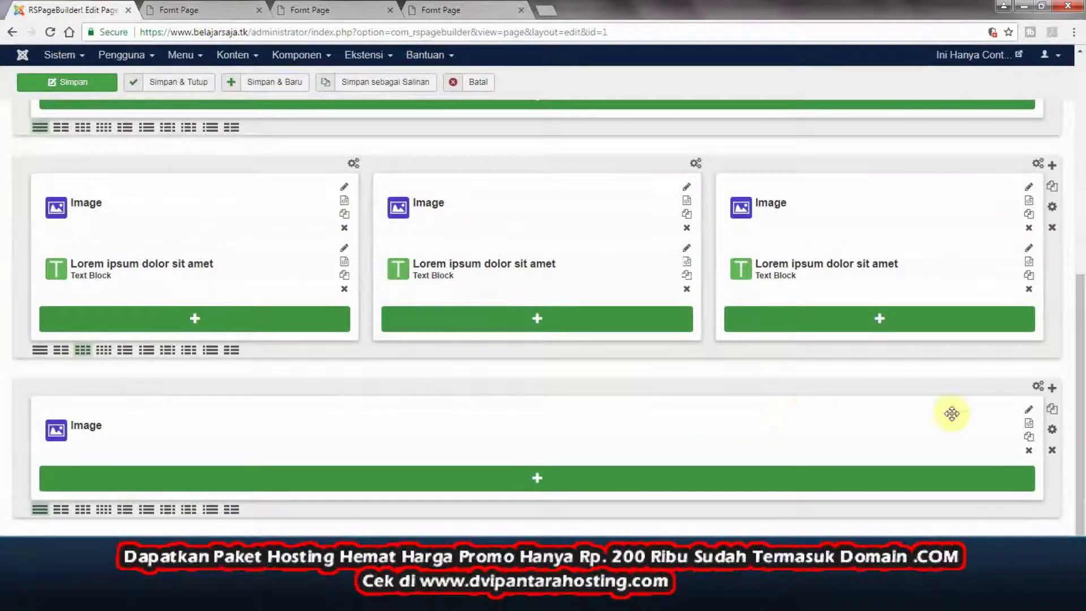
click(1029, 410)
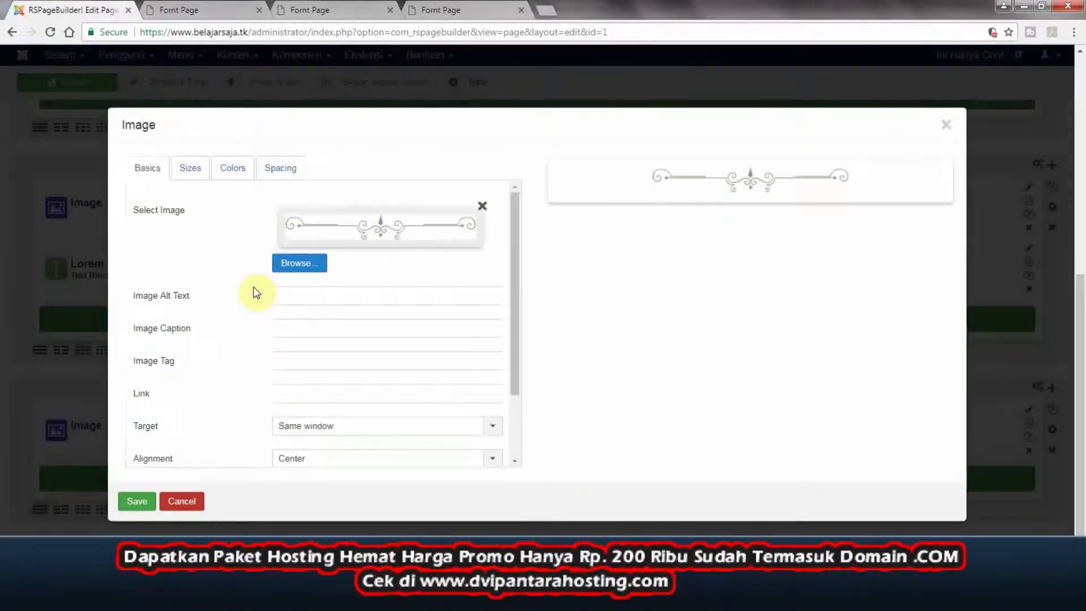
click(284, 169)
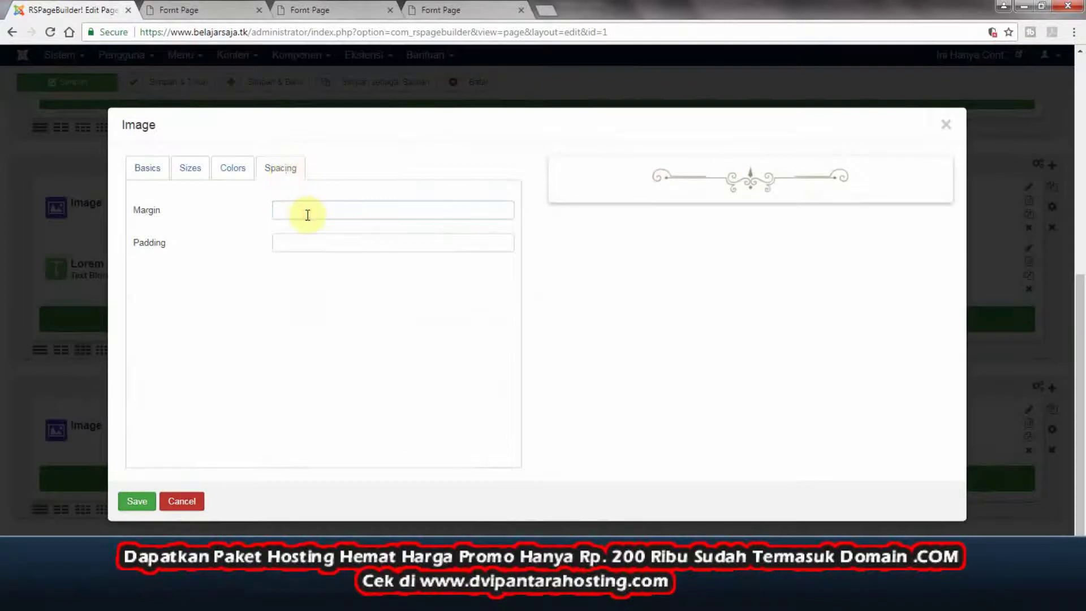
click(307, 215)
text(5px)
click(301, 241)
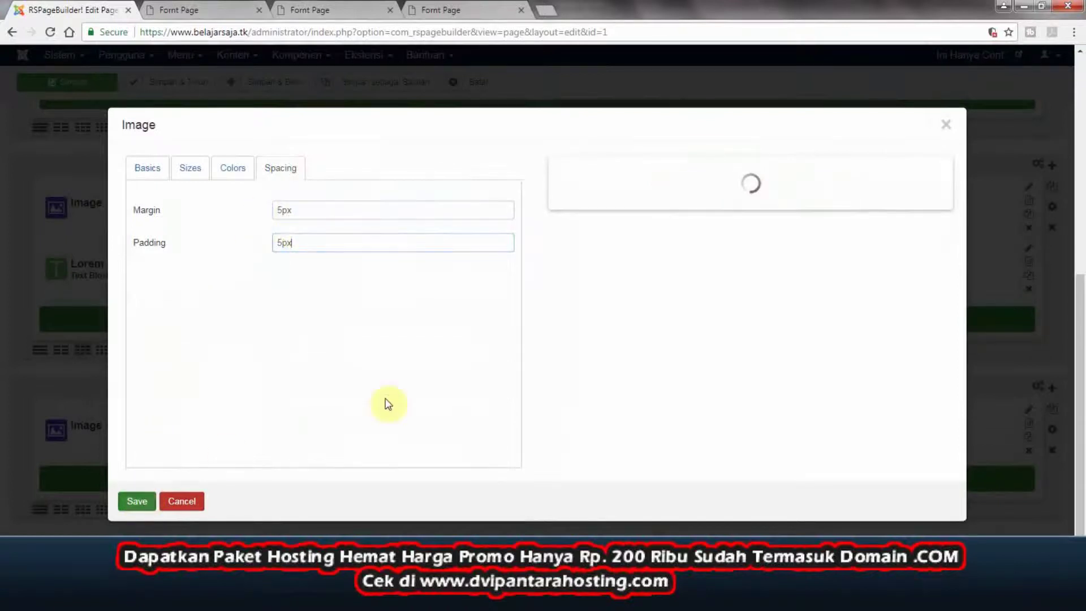
key(Return)
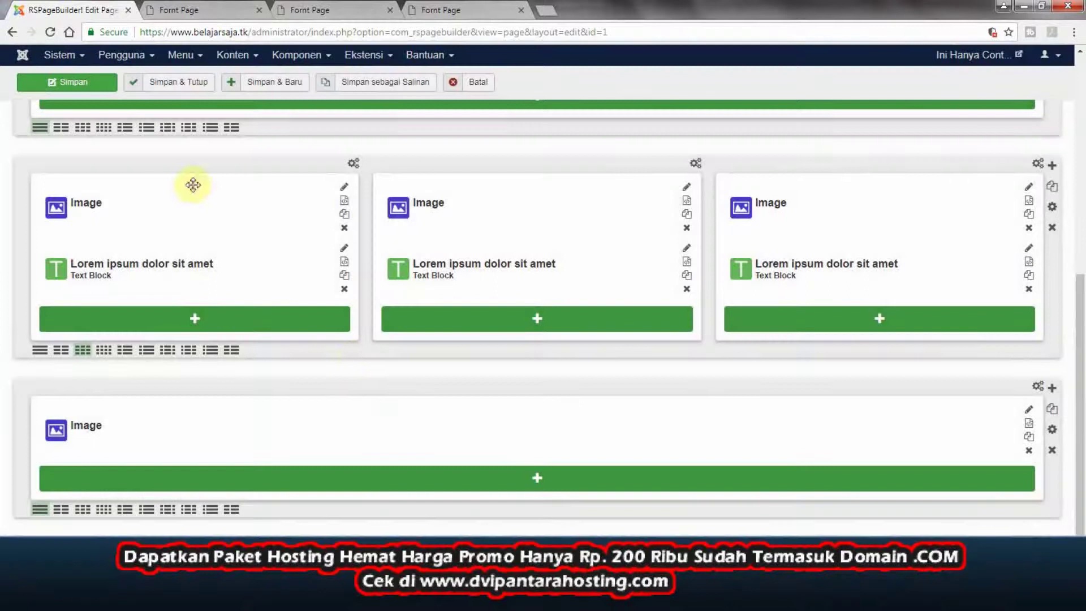
- Save the Fornt Page, check the divider spacing on the live site and return to the page editor
click(82, 86)
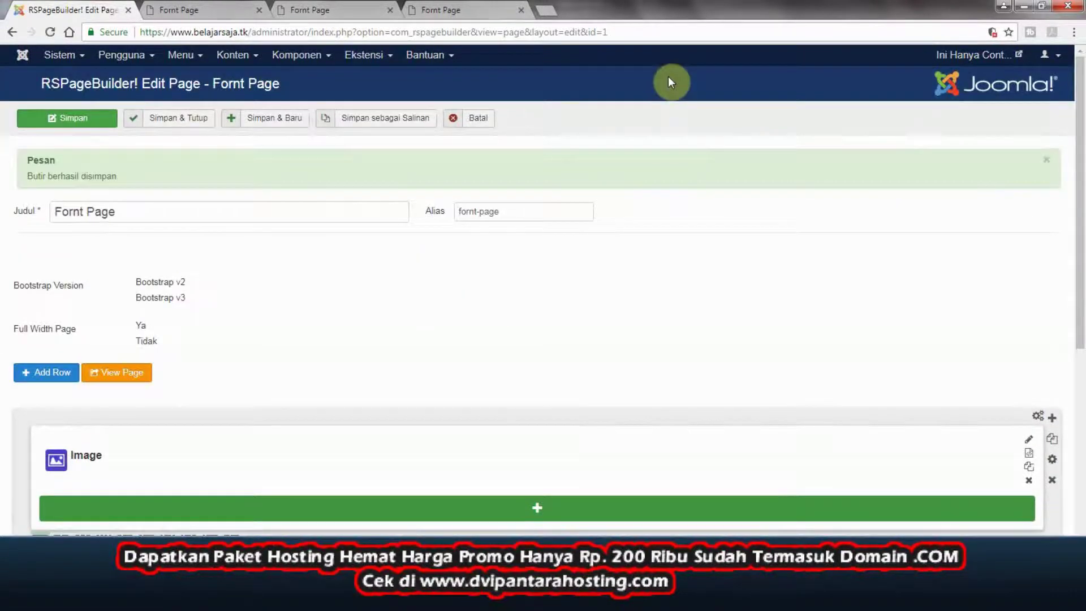
click(1020, 54)
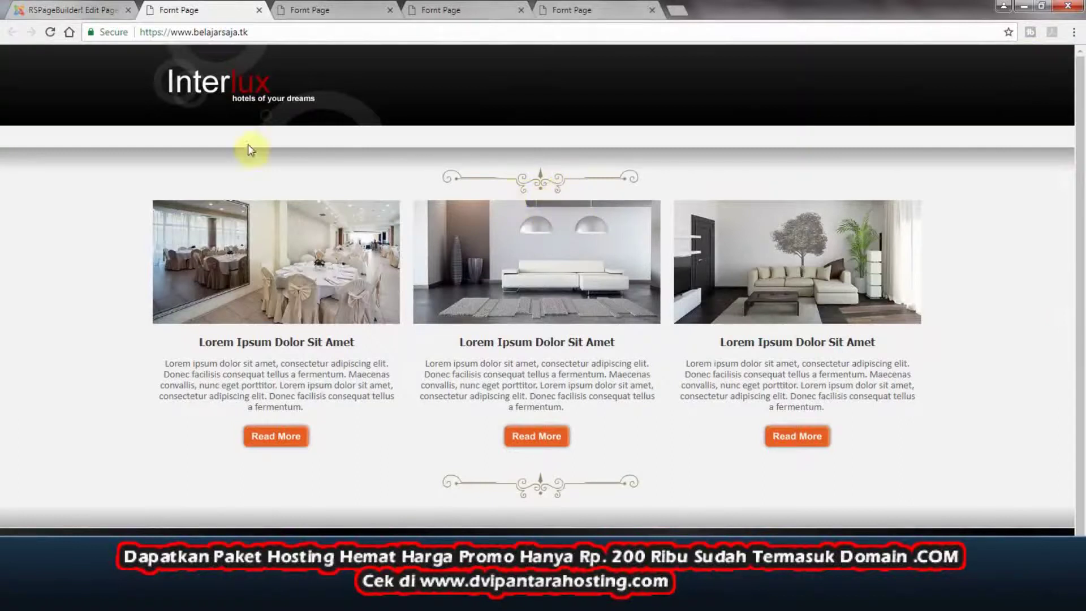
click(89, 12)
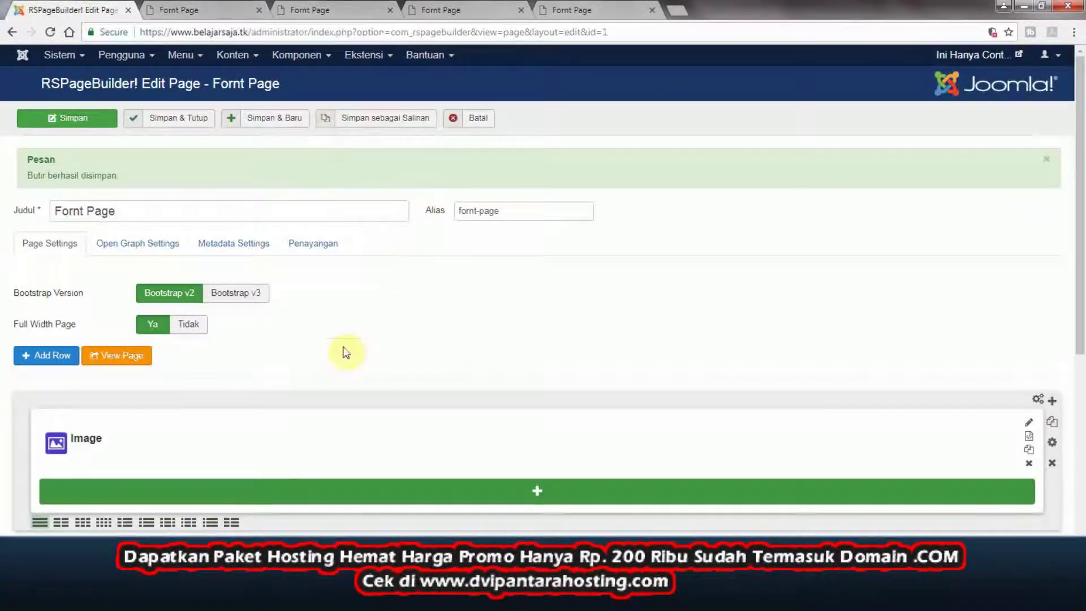
- Set the padding of the divider Image above the three-column row to 8px and save the element
scroll(340, 380, down, 3)
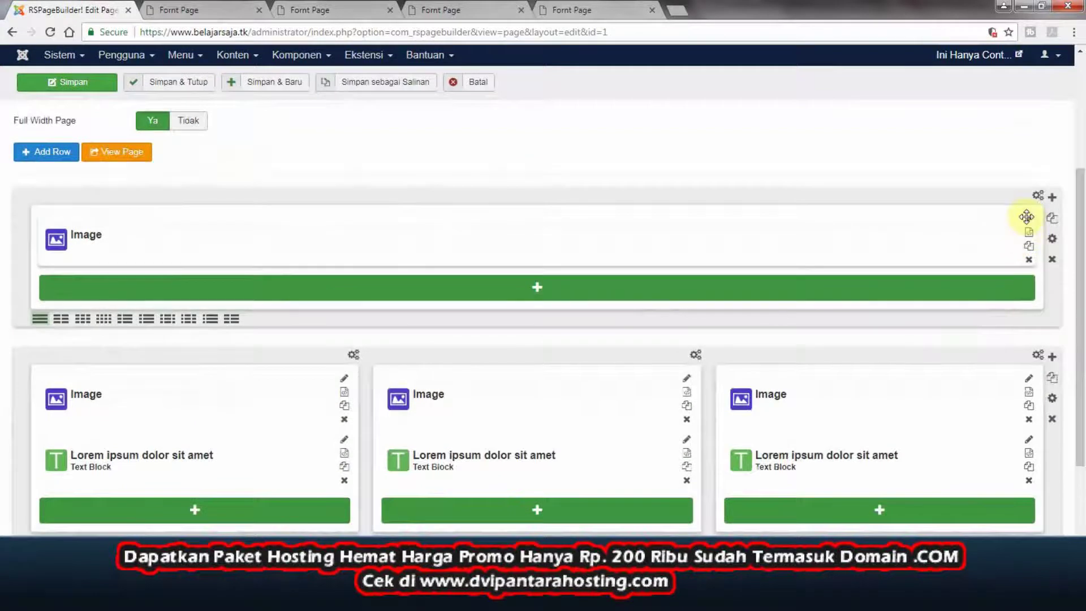
click(1028, 222)
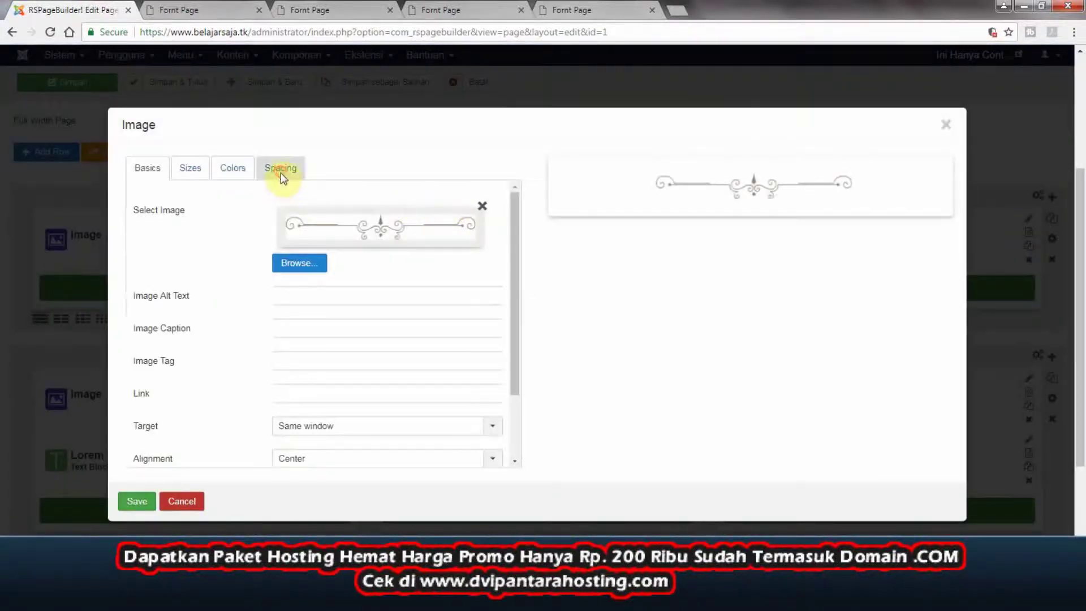
click(281, 172)
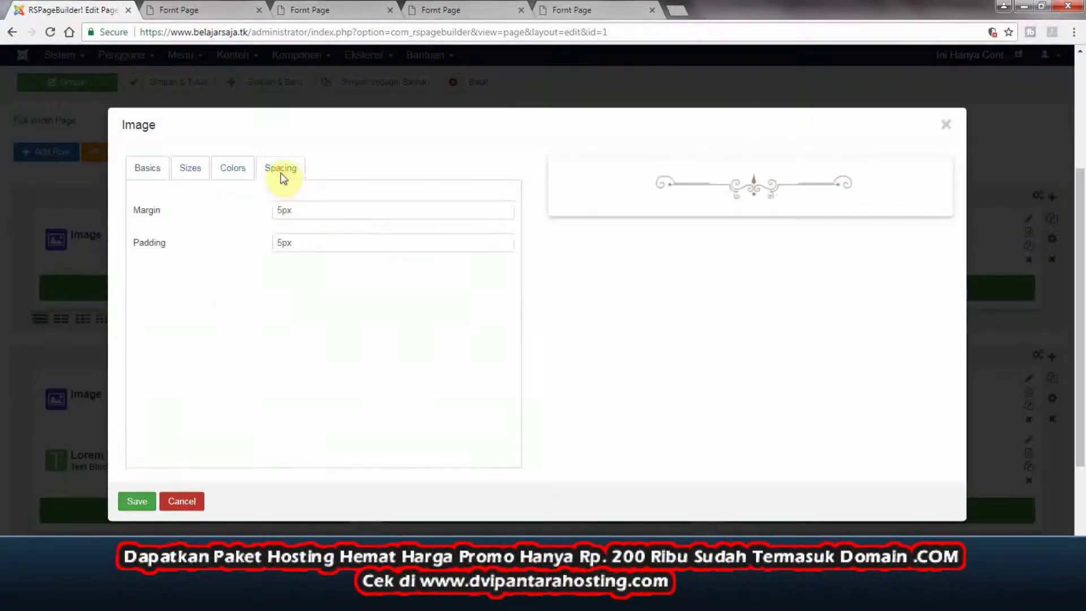
click(280, 213)
drag(282, 244, 275, 244)
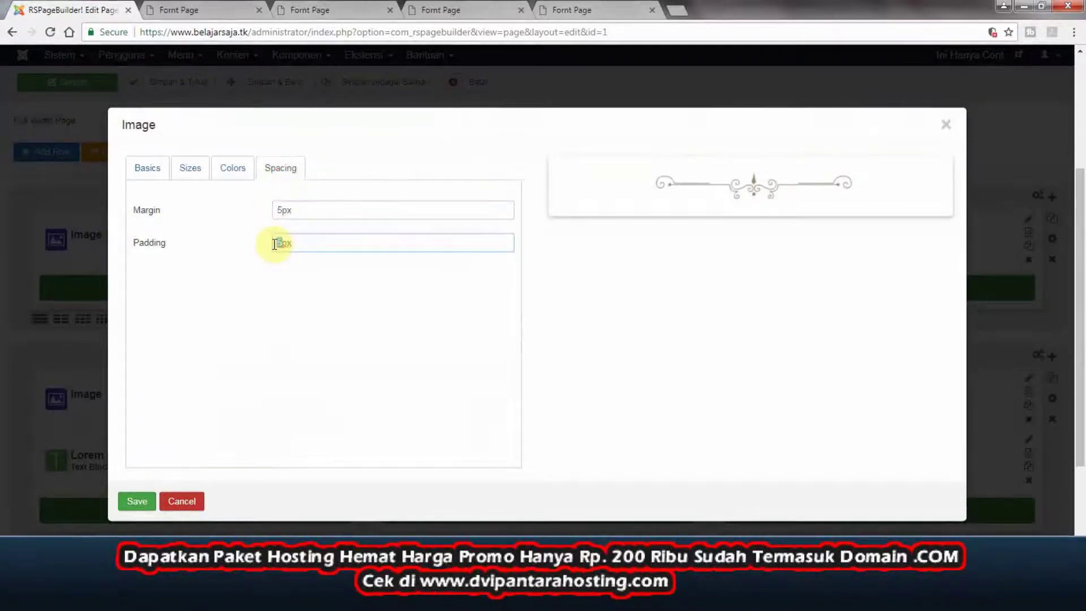
click(136, 501)
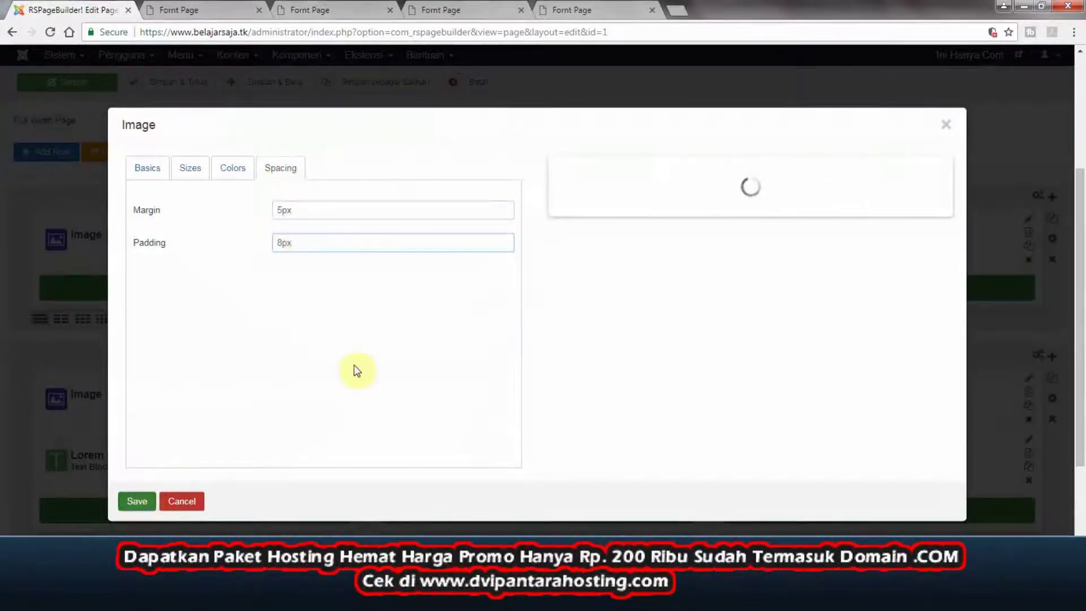
- Close all the open live site previews of the Fornt Page, keeping only the page editor open
scroll(971, 315, down, 3)
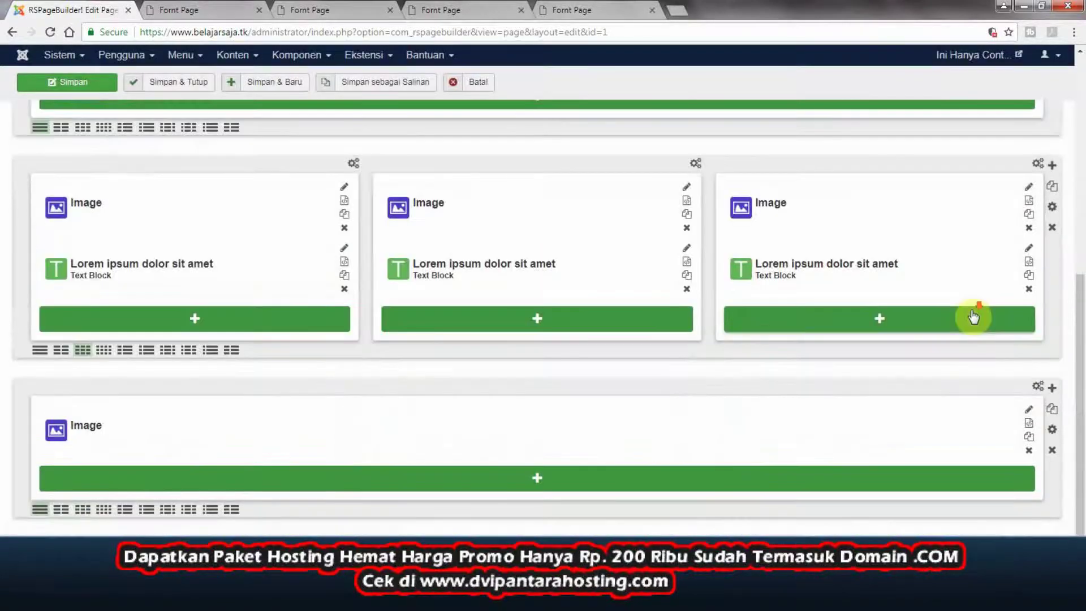
click(264, 10)
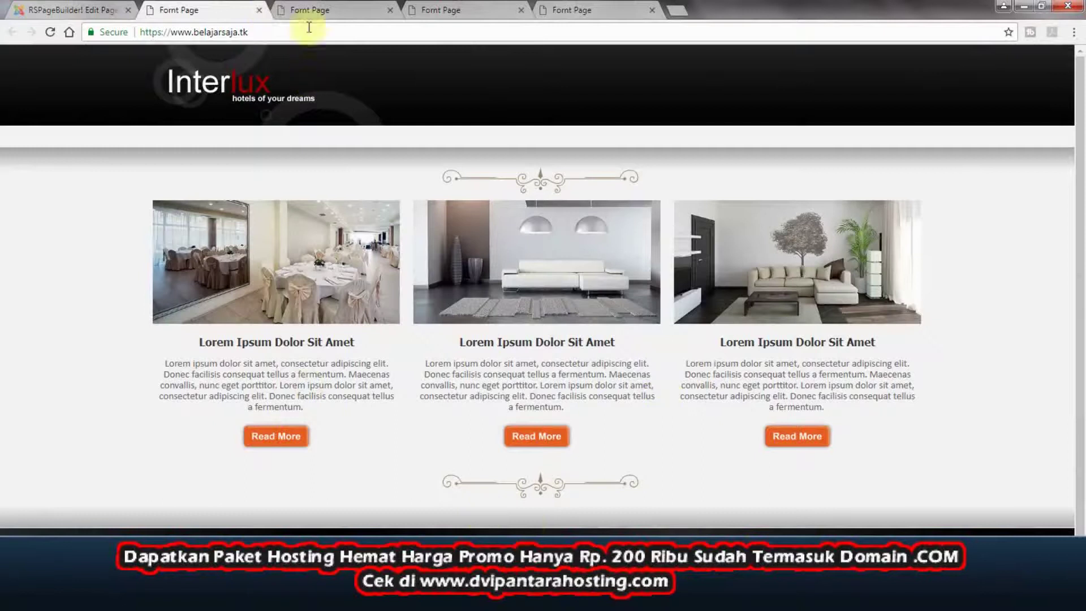
click(259, 11)
click(262, 9)
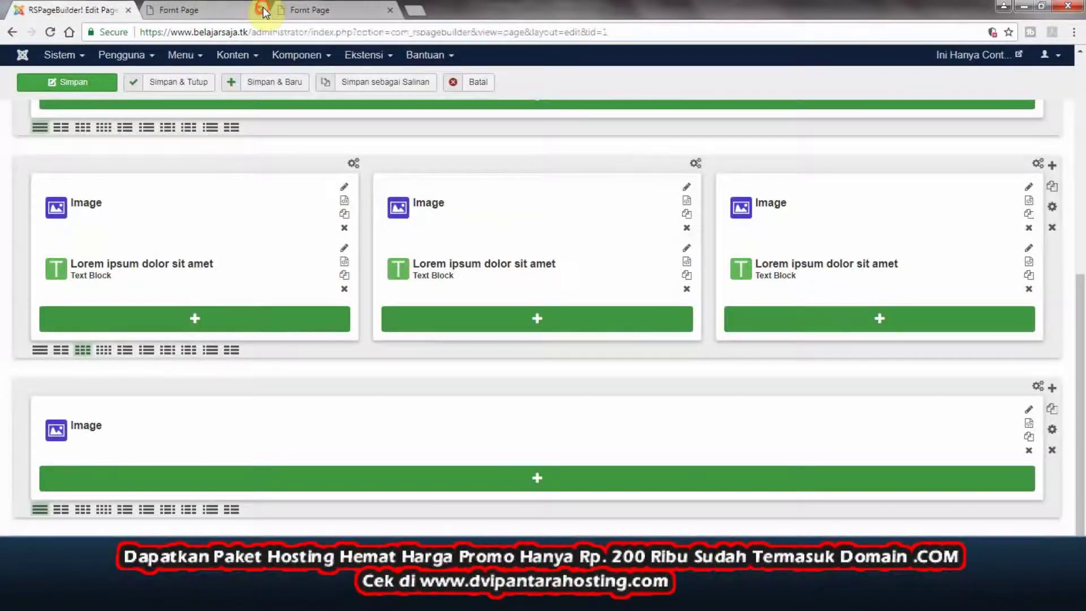
click(261, 10)
click(262, 10)
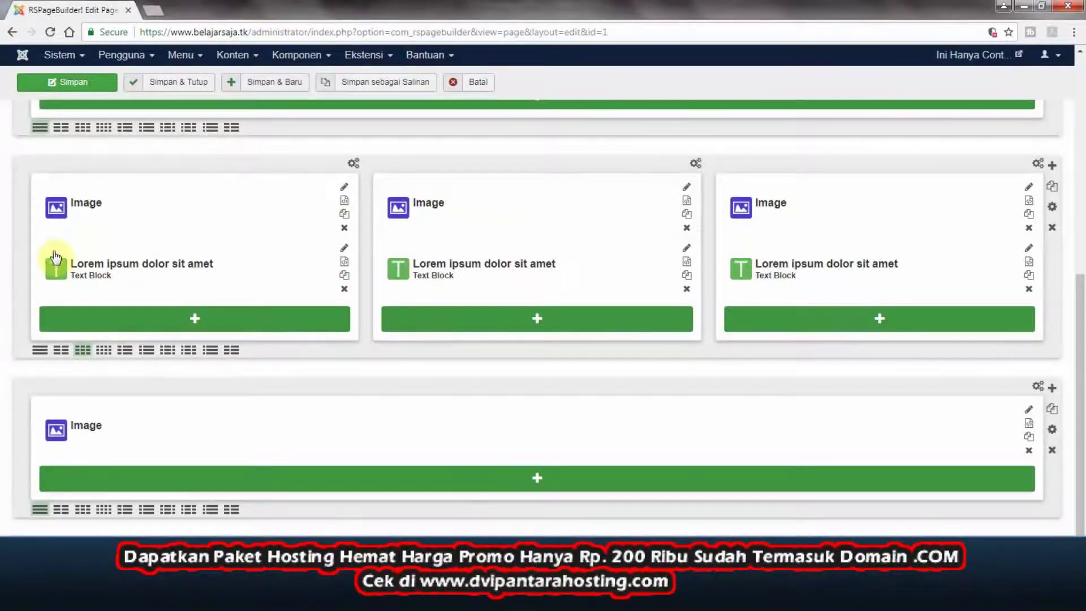
- Add a row below the last divider image and split it into a narrower first column and a wider second column
scroll(53, 251, up, 2)
scroll(111, 296, up, 1)
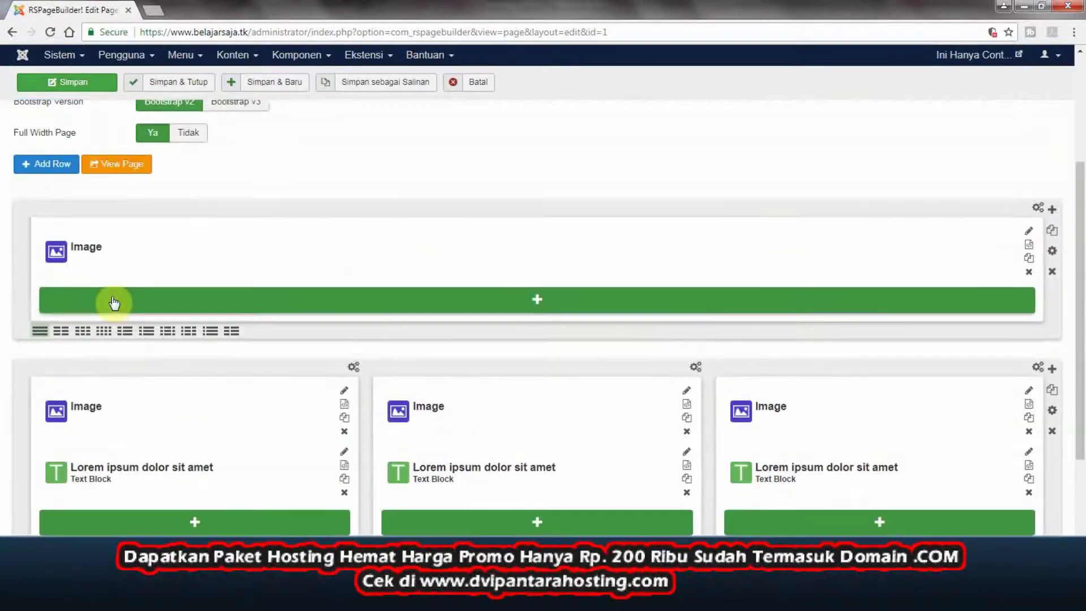
click(79, 168)
scroll(515, 165, down, 4)
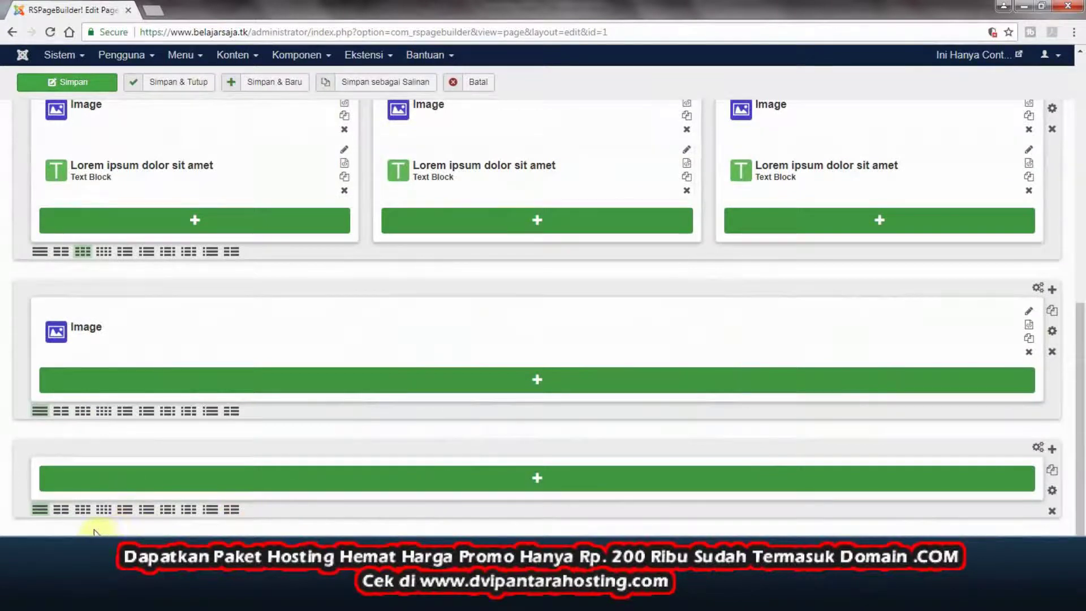
click(63, 510)
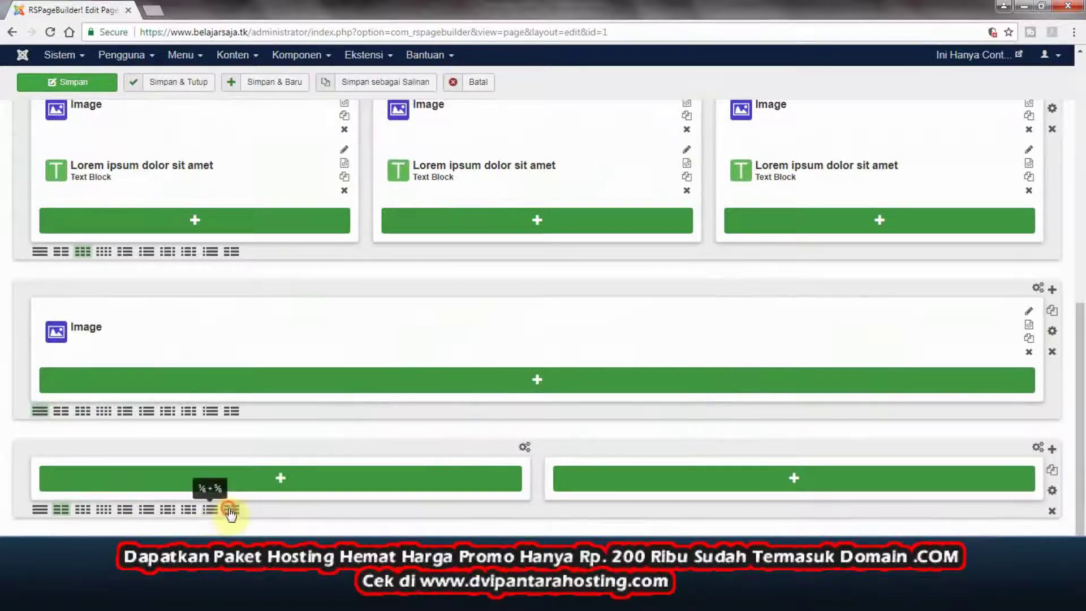
scroll(1016, 498, up, 1)
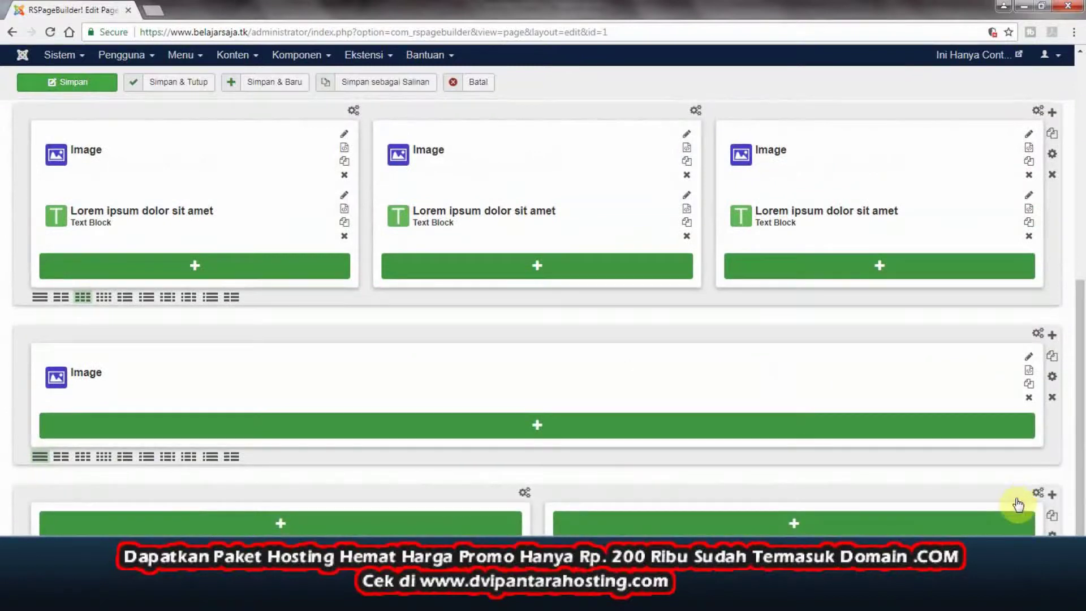
scroll(1016, 498, down, 1)
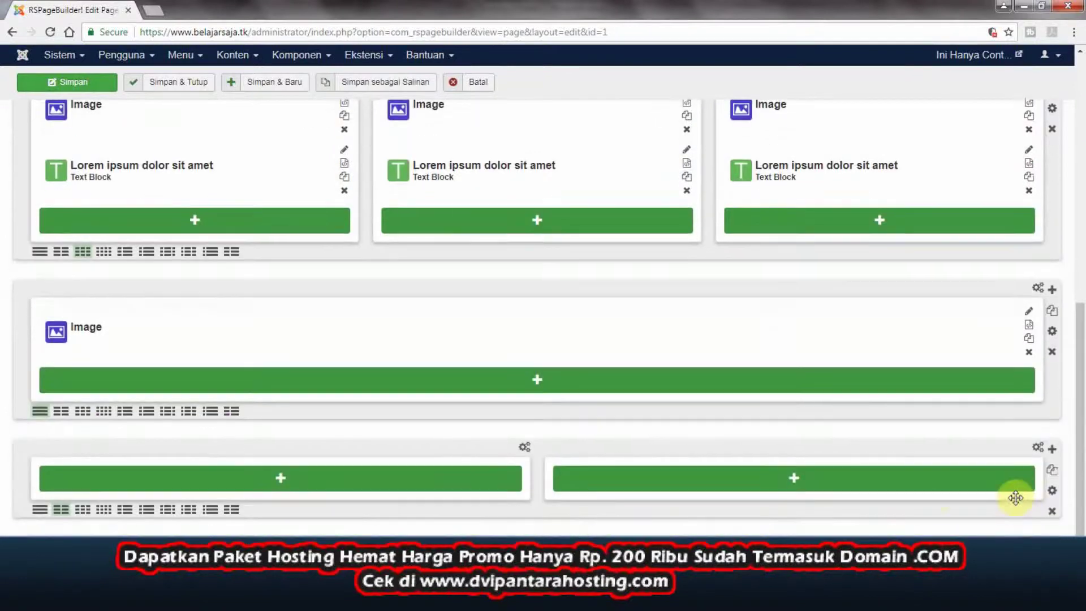
click(232, 510)
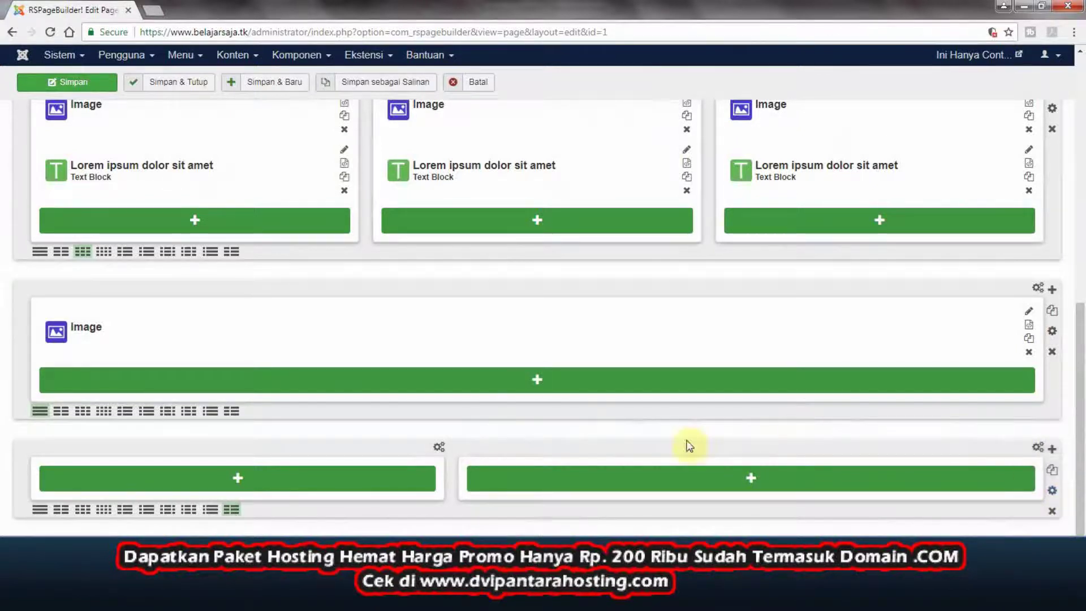
- Insert a Vertical Image Box in the new row's wider column and remove its default picture
click(759, 481)
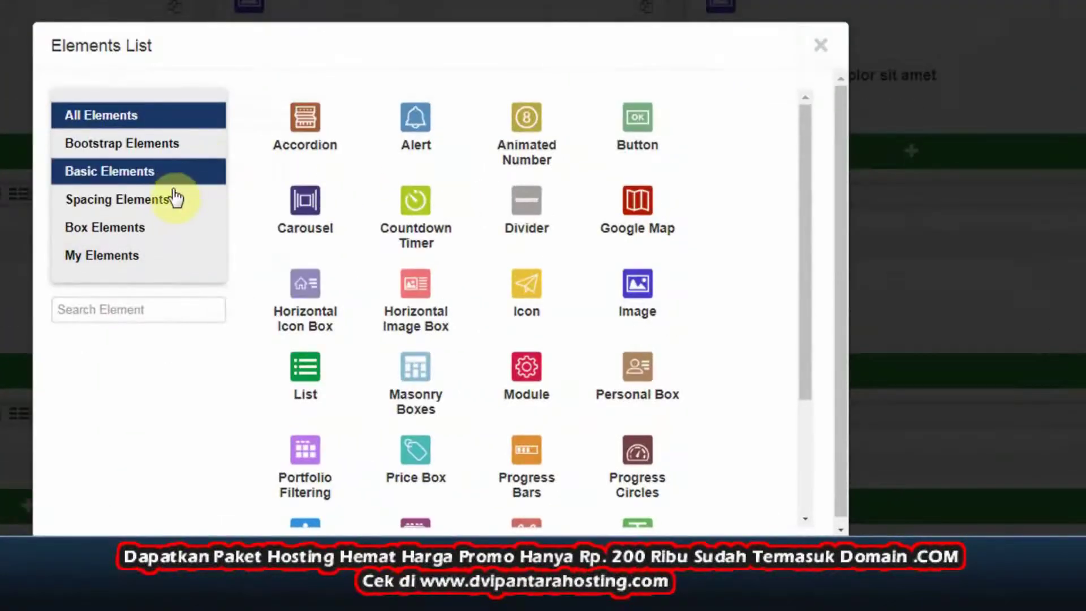
click(134, 237)
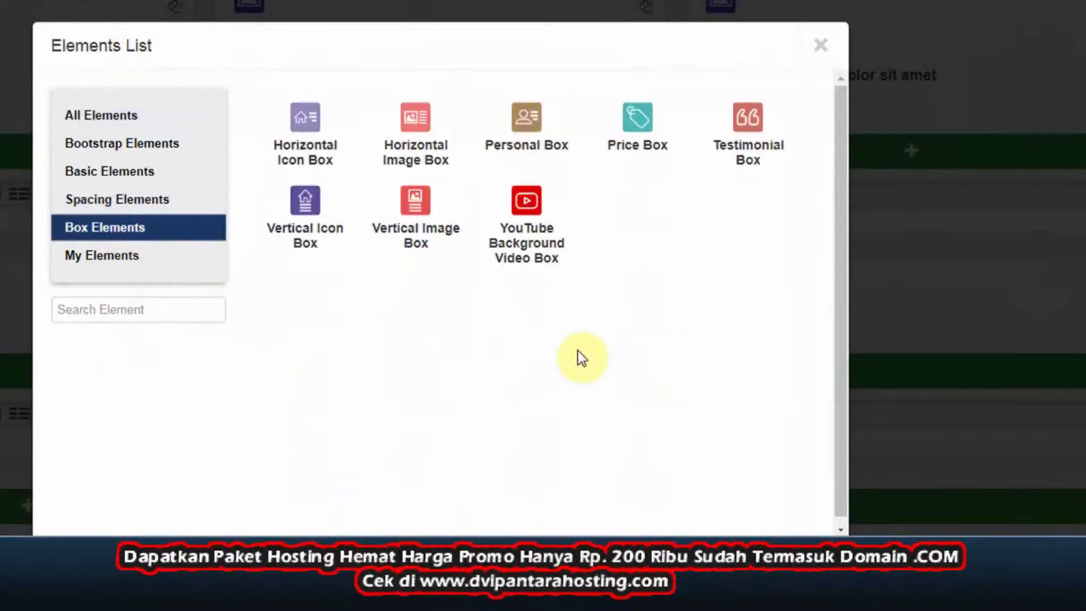
click(419, 249)
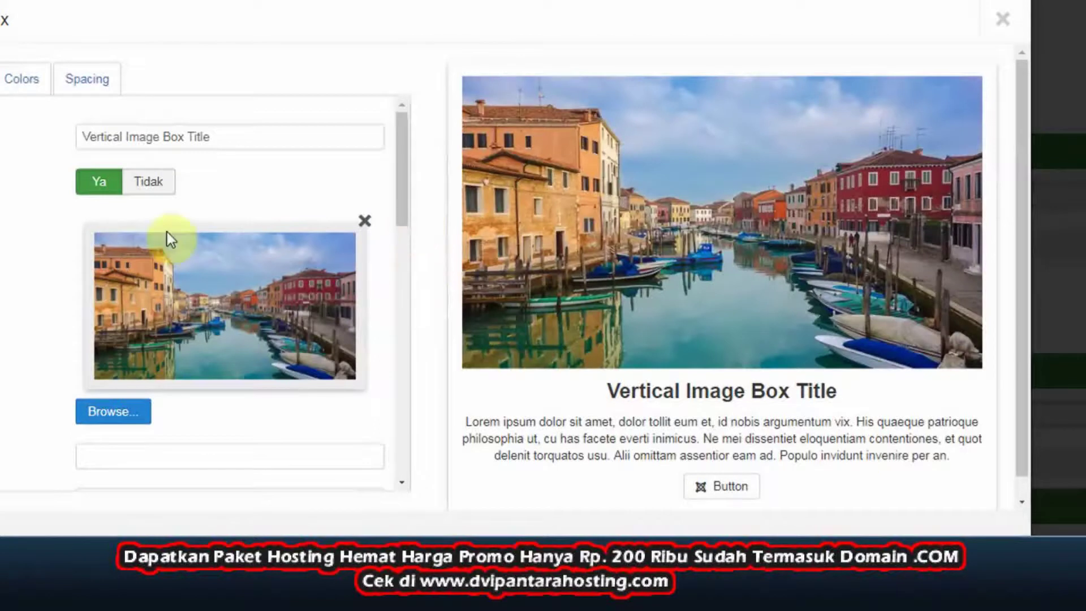
click(364, 222)
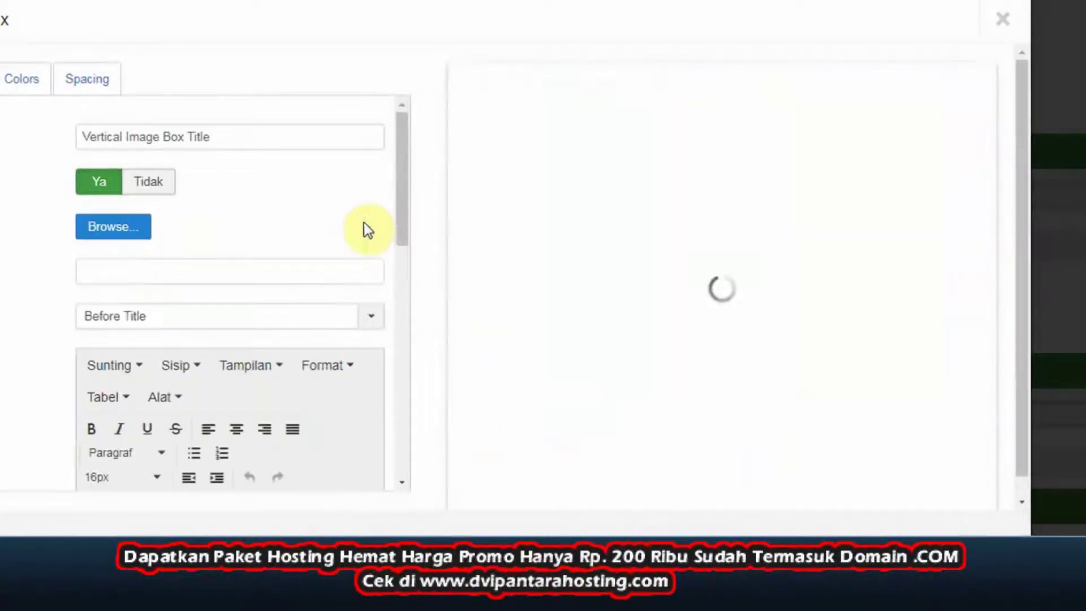
- Upload the image file promo-3 from the computer to the root image folder through the Vertical Image Box's picture chooser
click(112, 228)
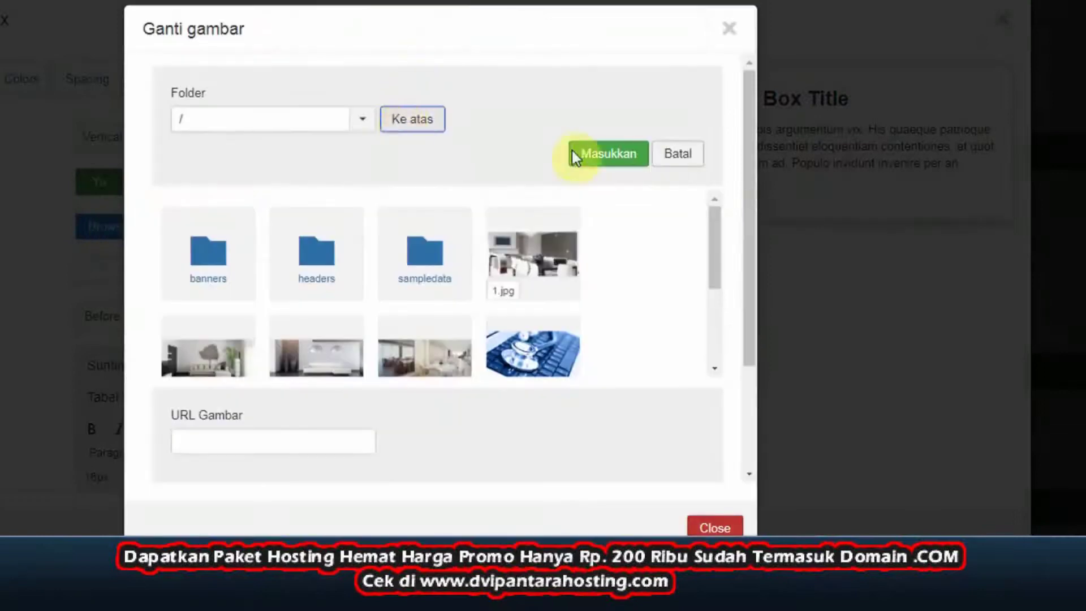
drag(719, 243, 722, 339)
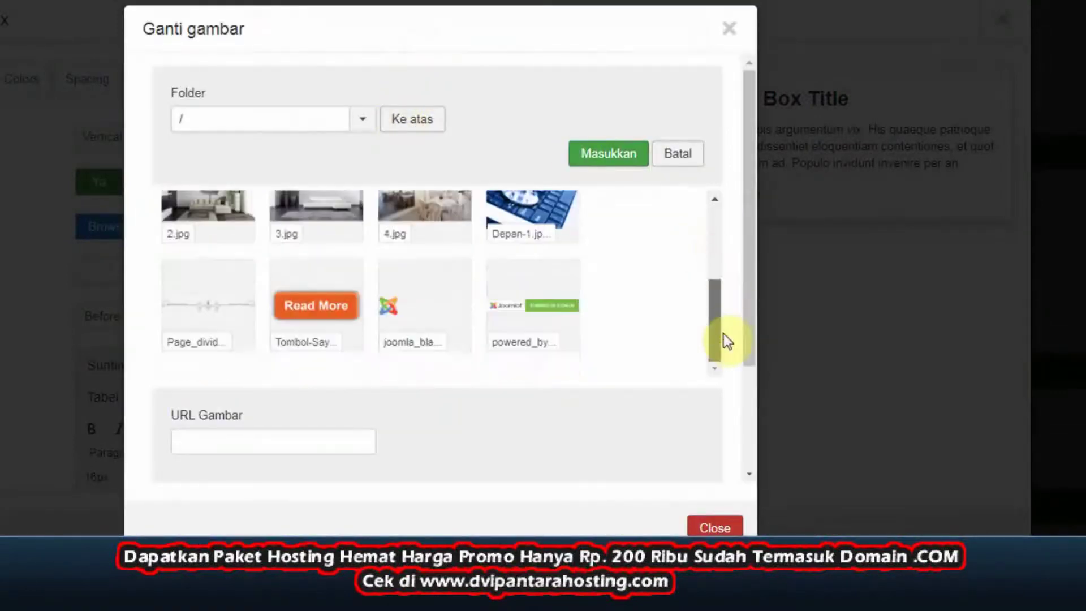
scroll(750, 470, down, 3)
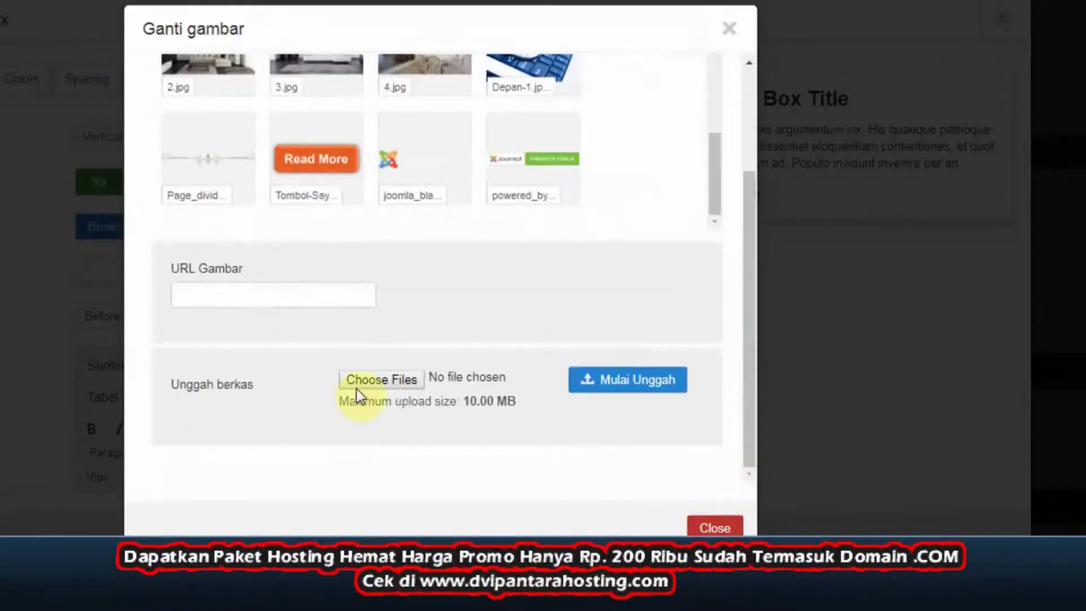
click(356, 389)
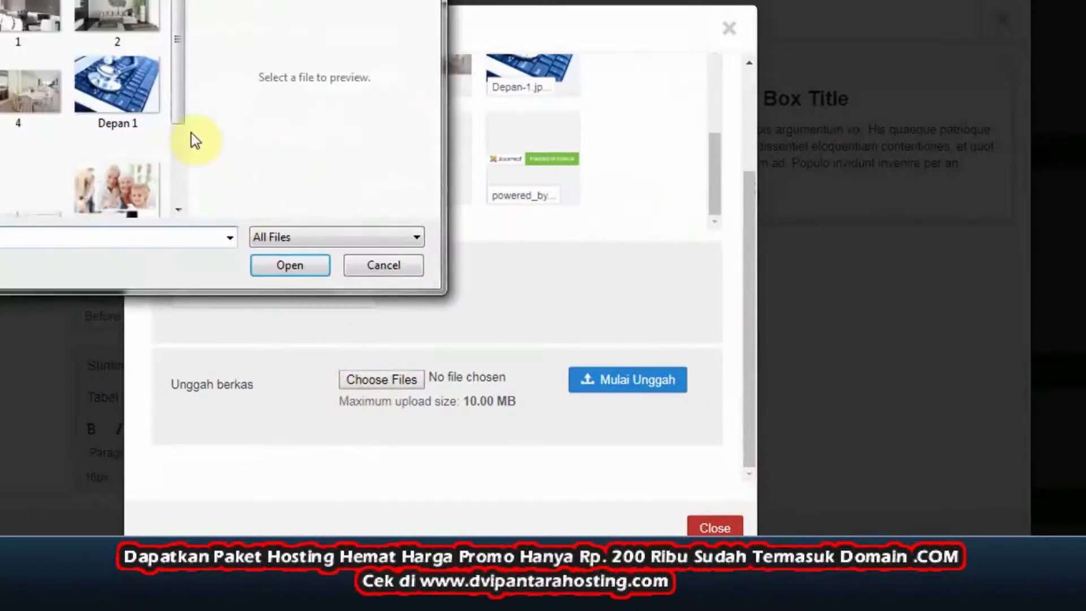
click(153, 173)
click(295, 274)
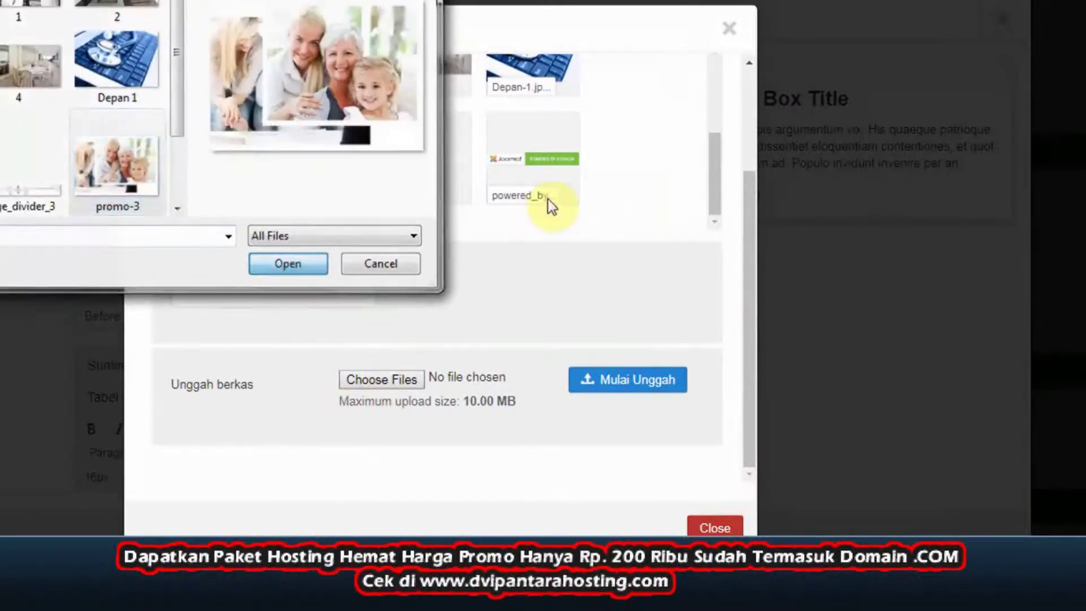
click(645, 393)
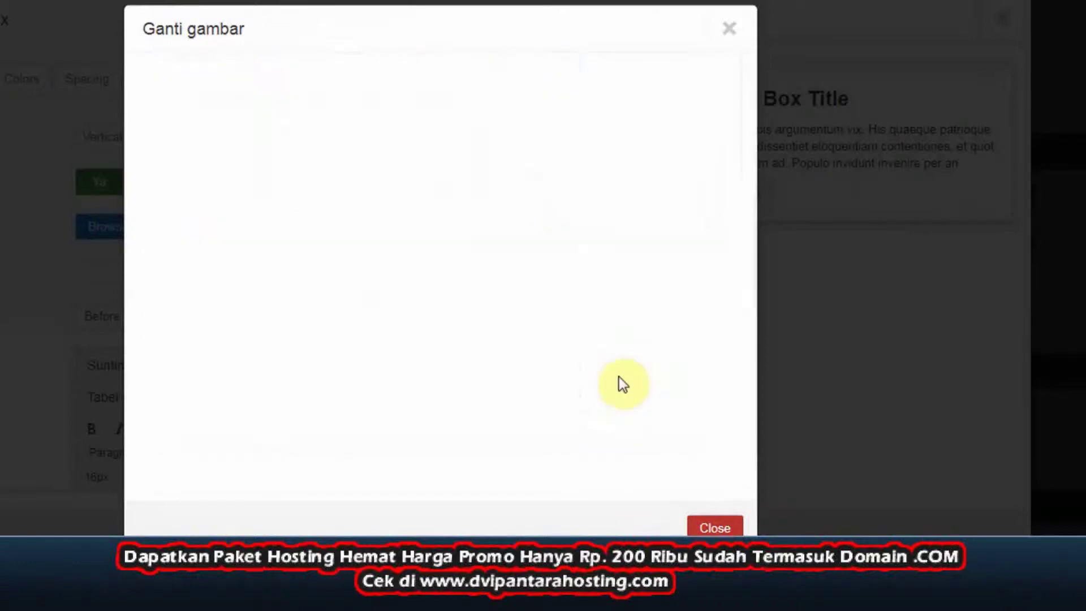
- Insert the uploaded promo-3.jpg as the picture of the Vertical Image Box
click(715, 321)
drag(714, 322, 718, 421)
click(181, 412)
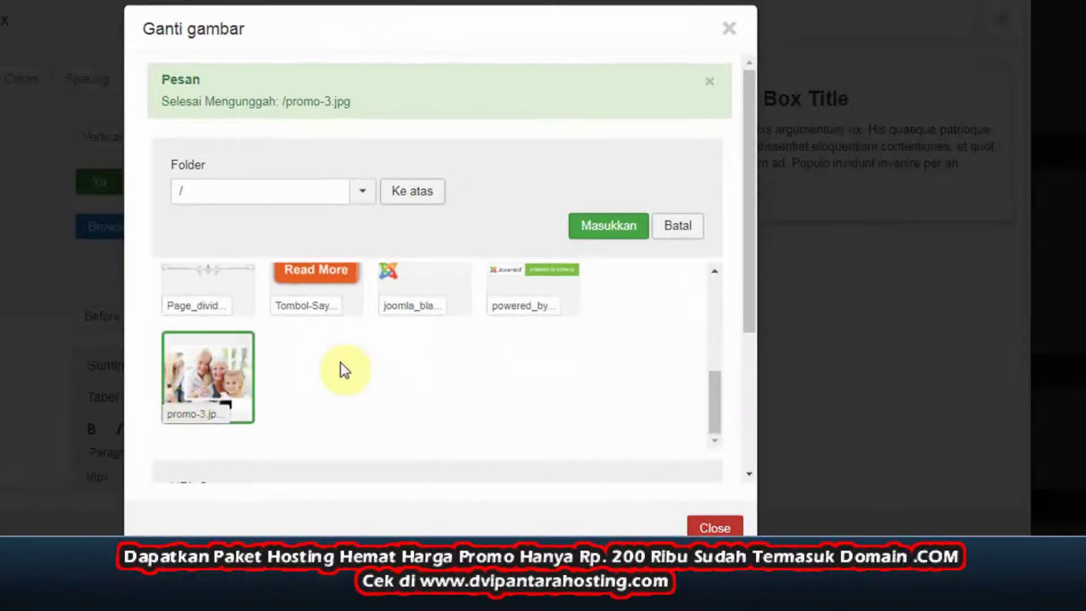
click(604, 230)
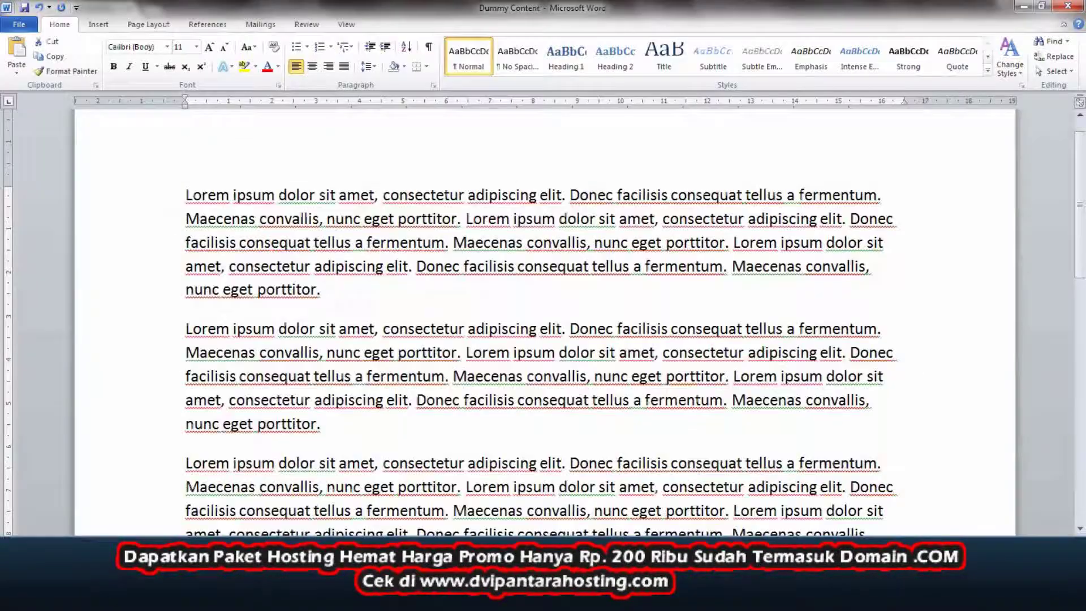
- Copy "Lorem ipsum dolor sit amet, consectetur adipiscing elit" from the Dummy Content document in Word and paste it over the Vertical Image Box title
key(ctrl+a)
click(448, 242)
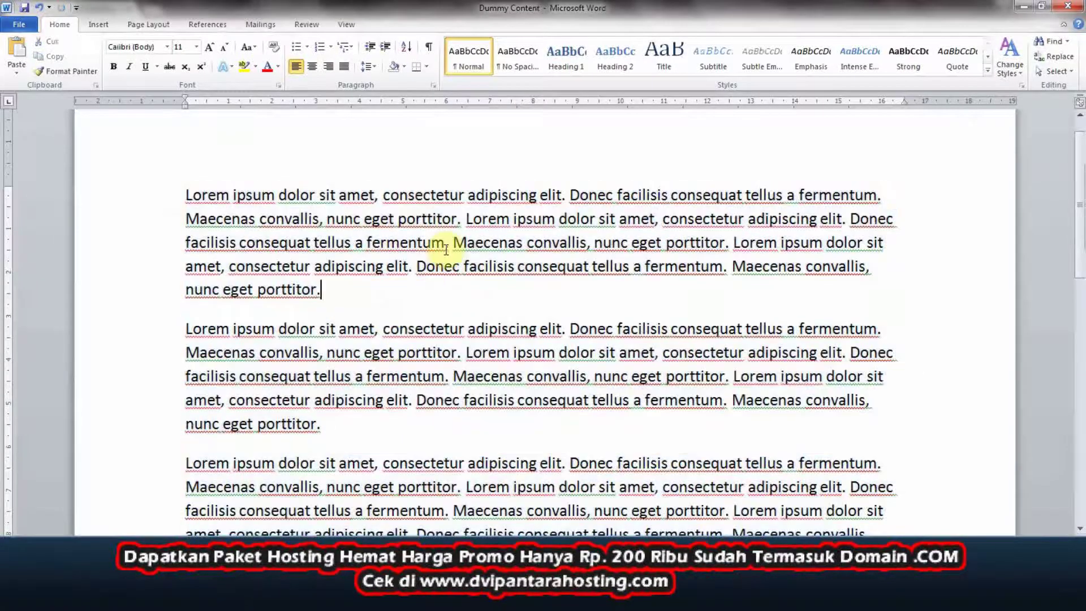
drag(563, 198, 182, 198)
key(ctrl+c)
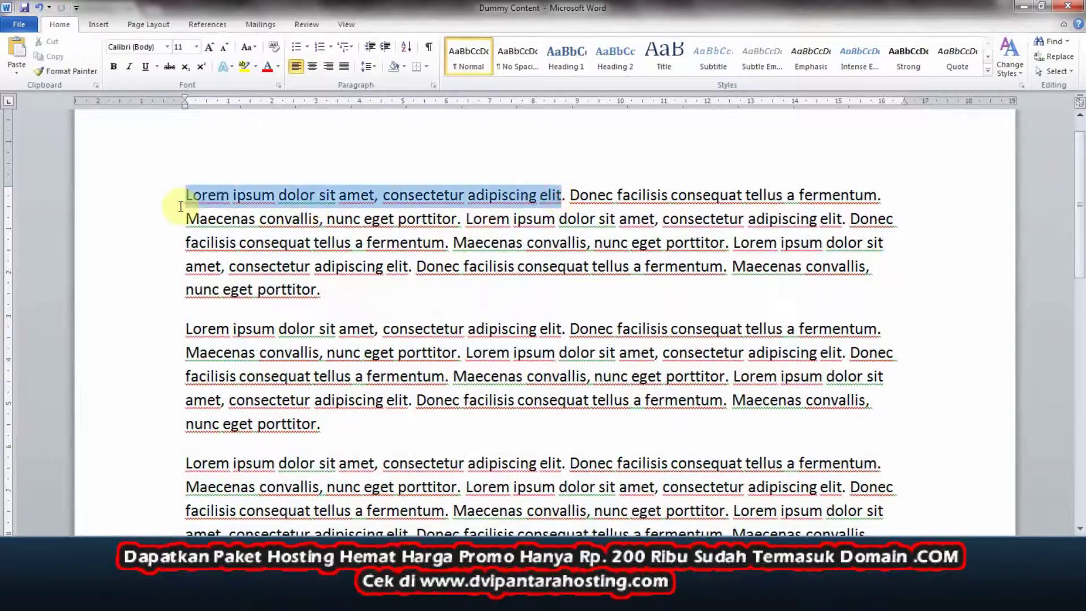
right_click(201, 205)
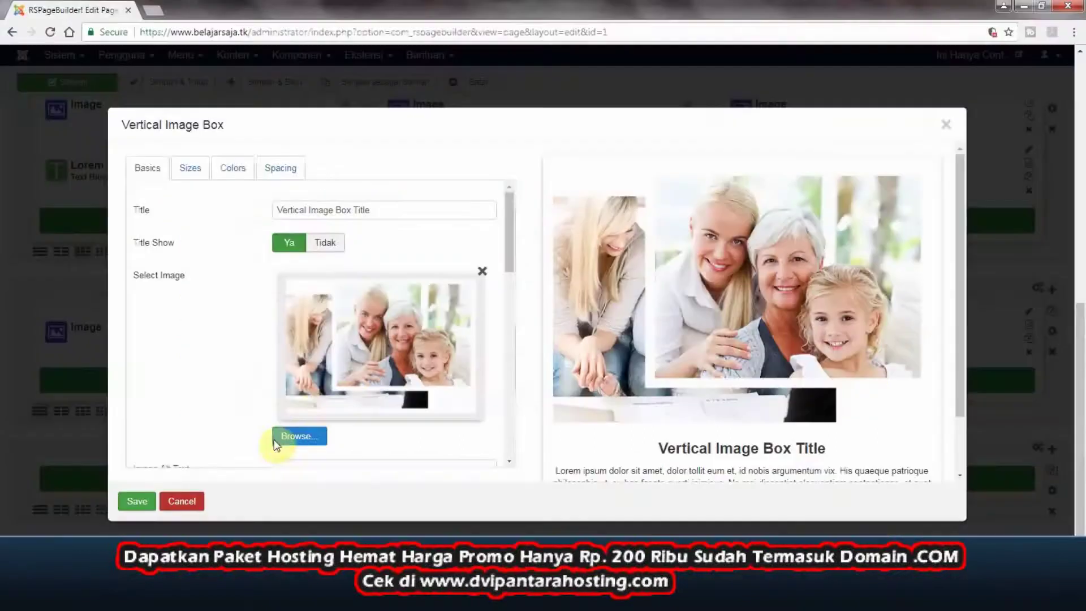
drag(383, 213, 266, 203)
key(ctrl+v)
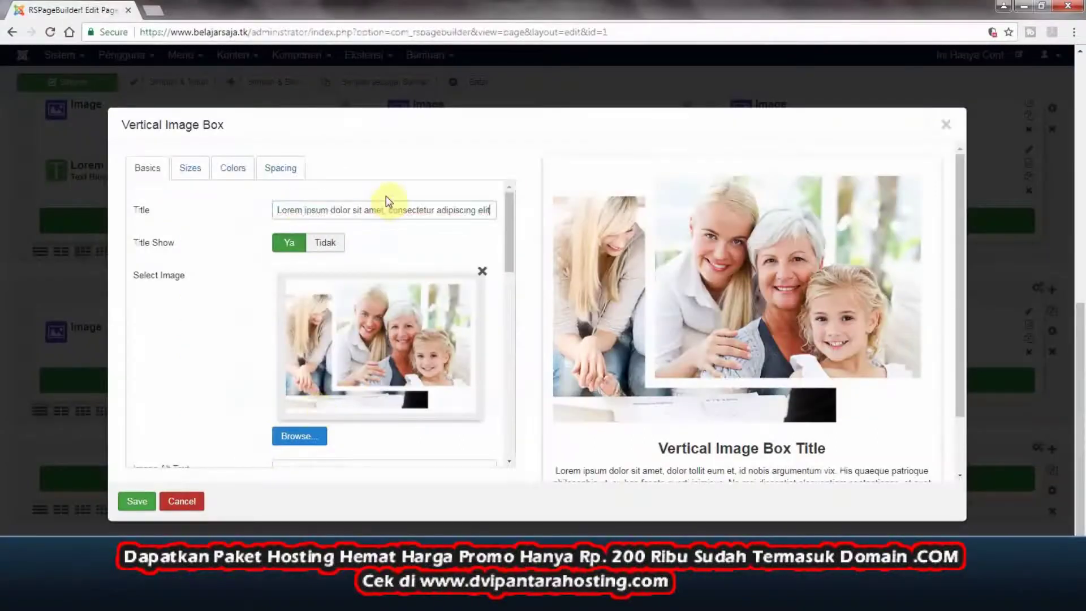
- Copy the first three placeholder paragraphs from the Dummy Content document in Word
scroll(516, 348, down, 2)
scroll(516, 348, down, 3)
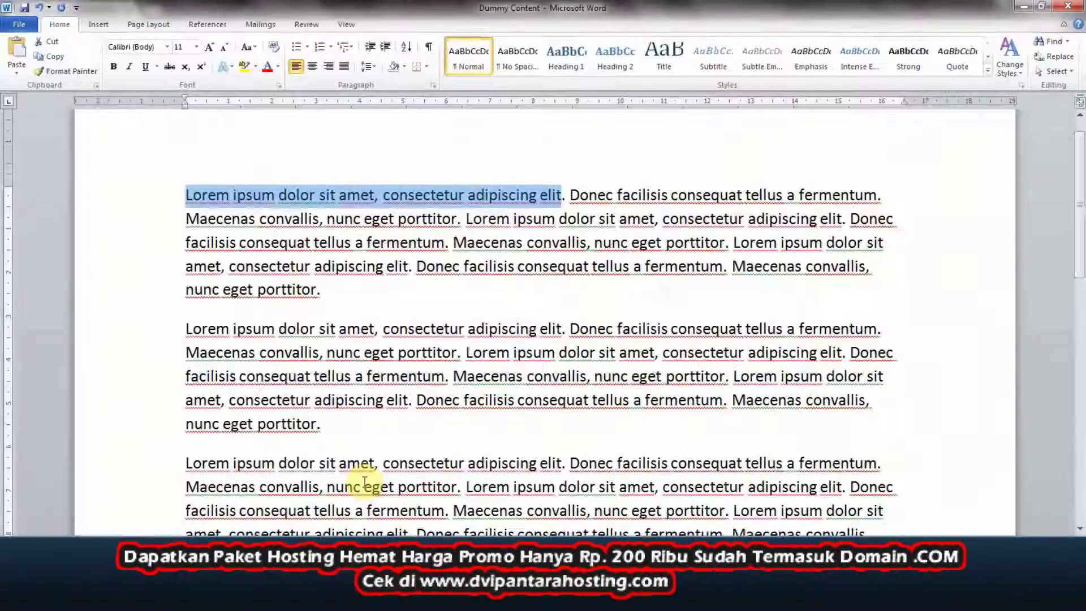
scroll(365, 481, down, 2)
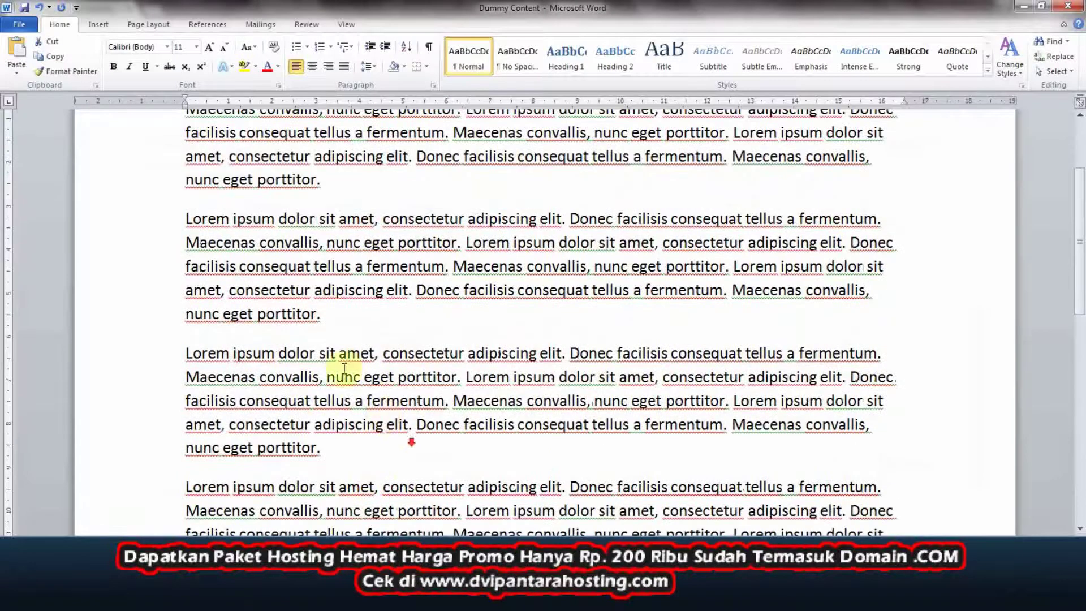
drag(334, 447, 194, 248)
scroll(284, 351, up, 3)
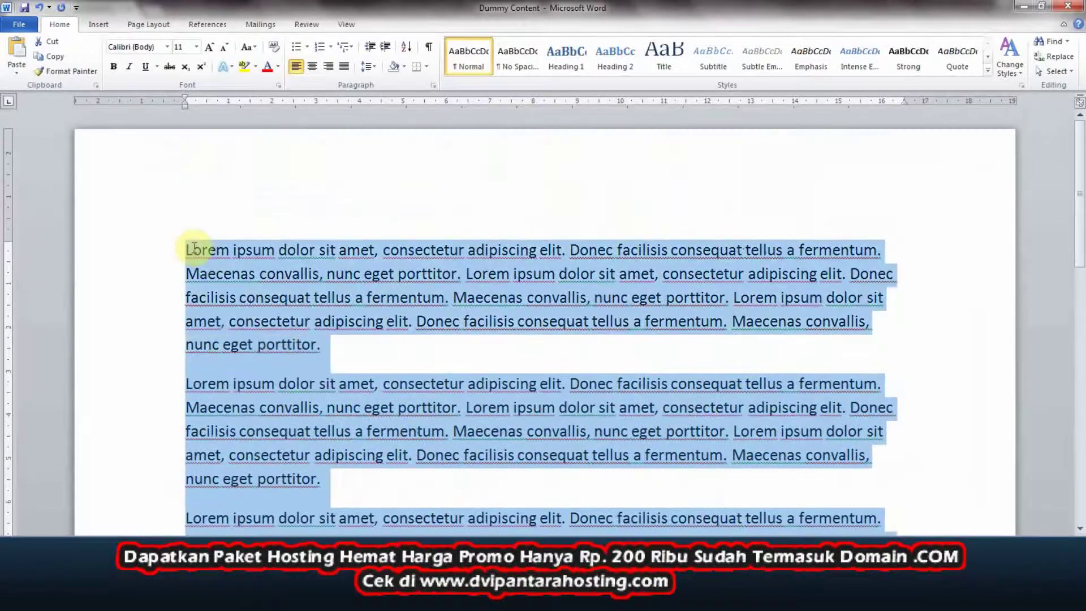
right_click(204, 253)
click(335, 485)
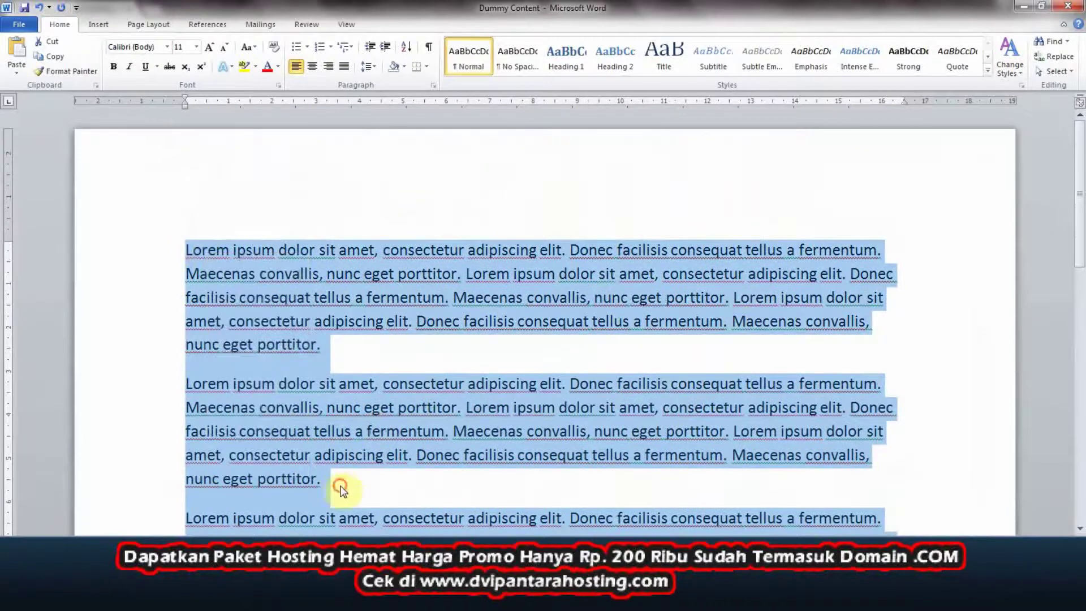
click(343, 483)
scroll(339, 481, down, 2)
drag(322, 502, 196, 142)
right_click(203, 155)
click(224, 177)
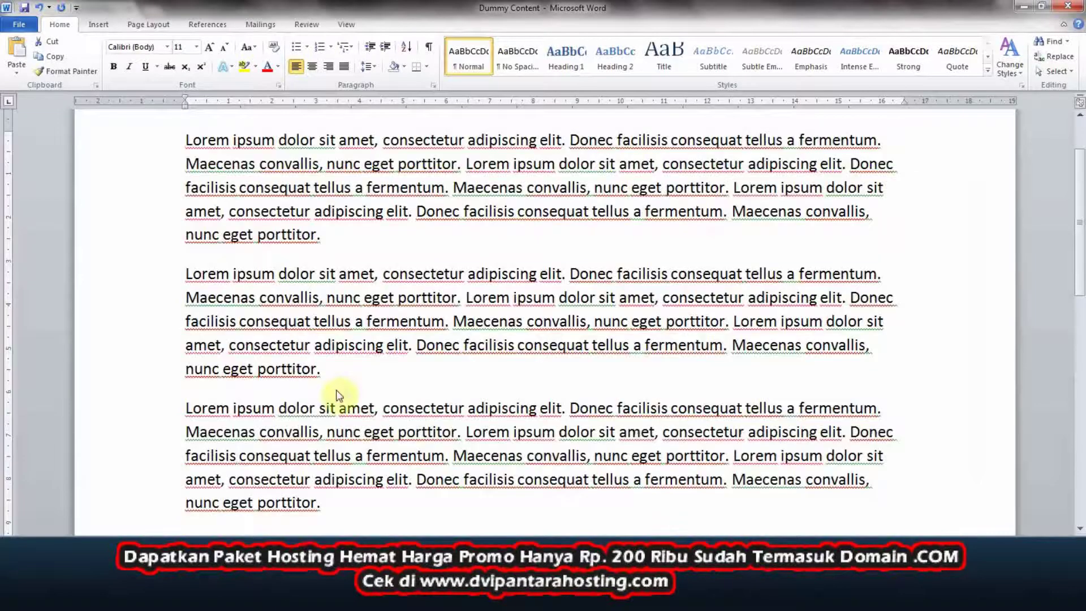
- Copy the first two placeholder paragraphs, paste them after the existing text in the Vertical Image Box's content, and save the element
drag(336, 389, 203, 151)
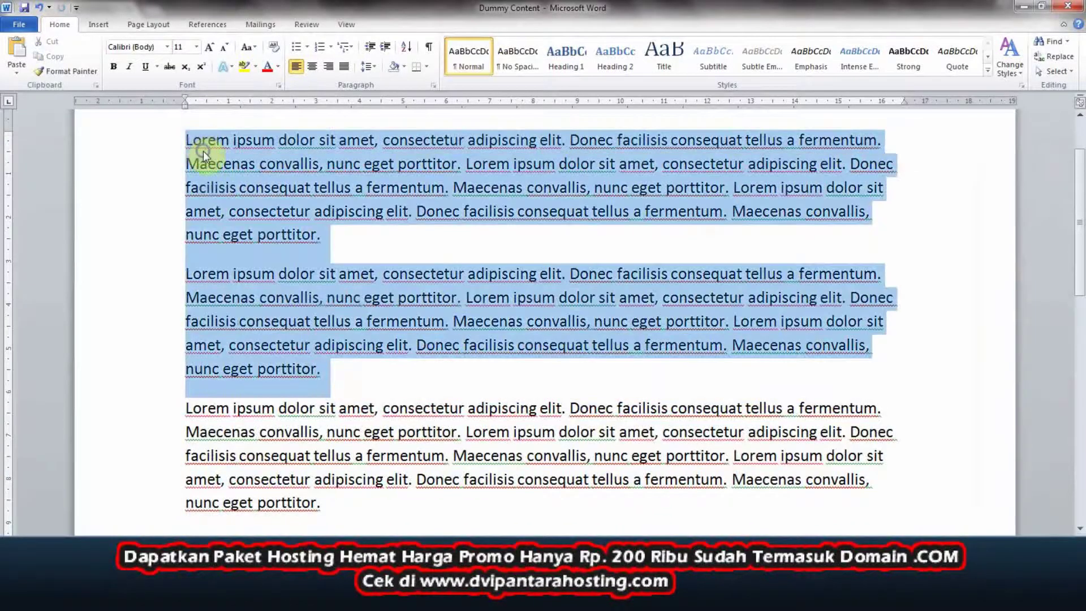
right_click(204, 151)
click(228, 175)
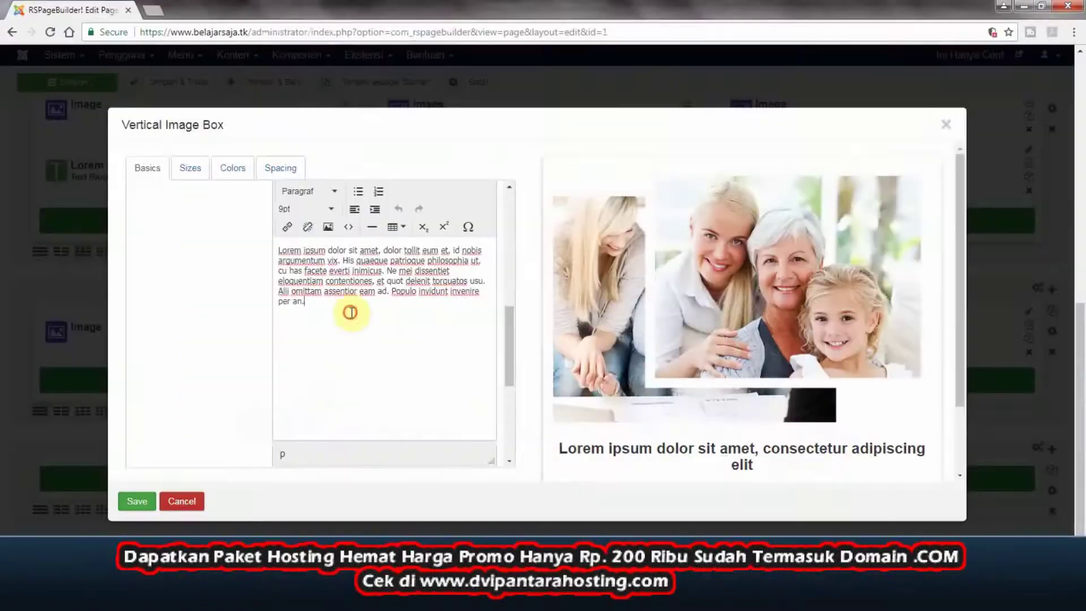
key(ctrl+v)
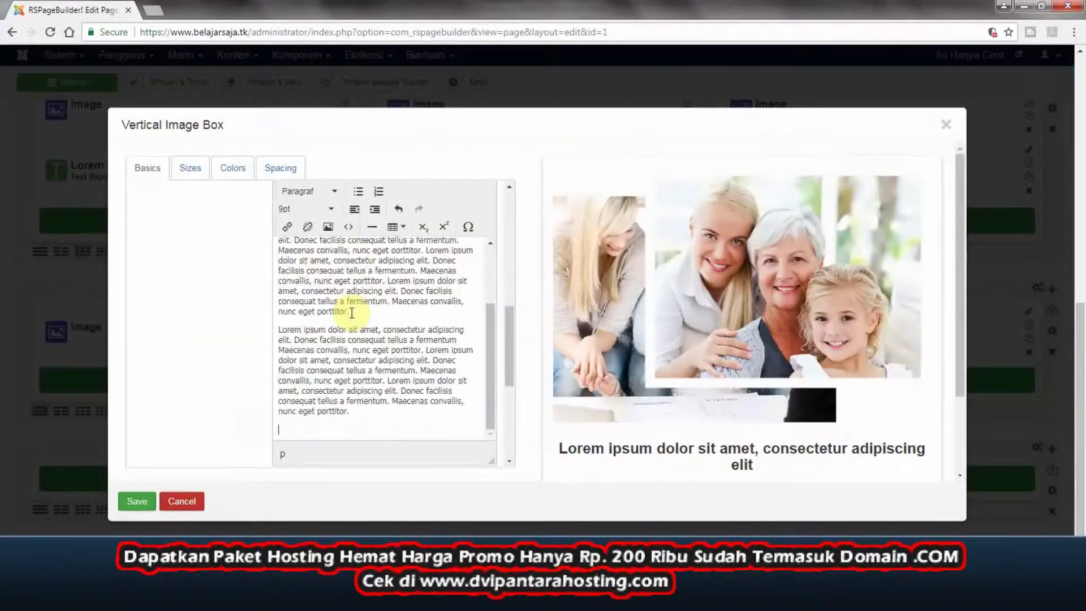
click(142, 508)
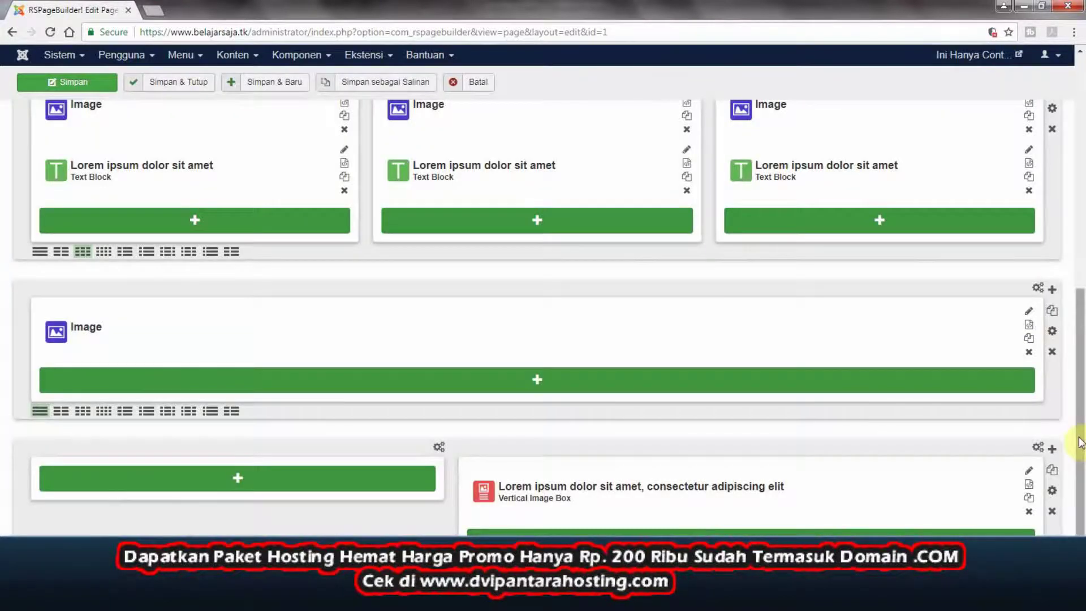
- Save the Fornt Page and open the live site in a new browser tab
scroll(1081, 441, up, 6)
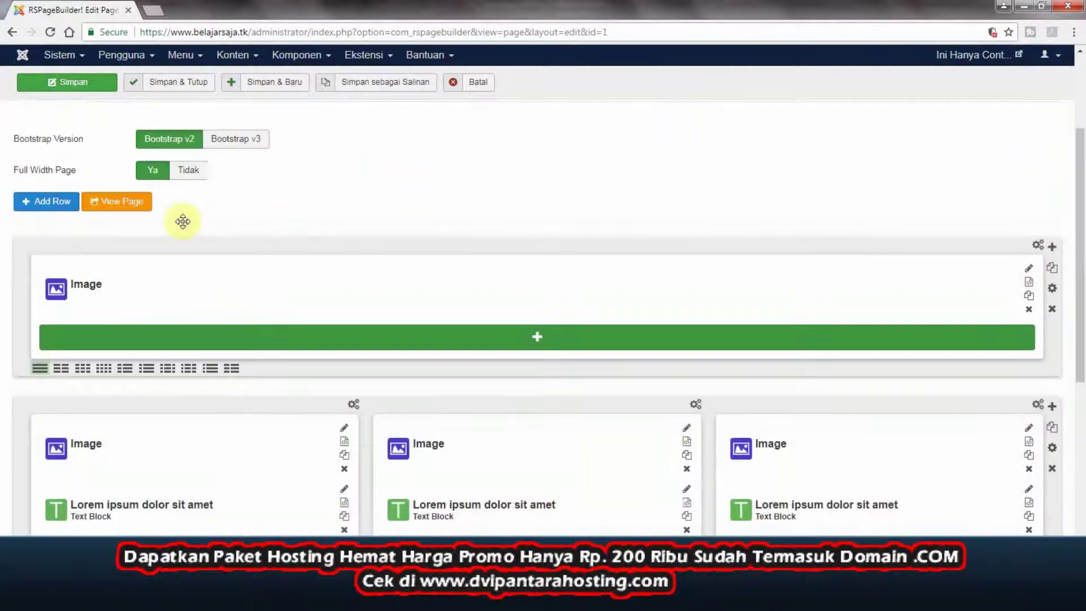
click(73, 82)
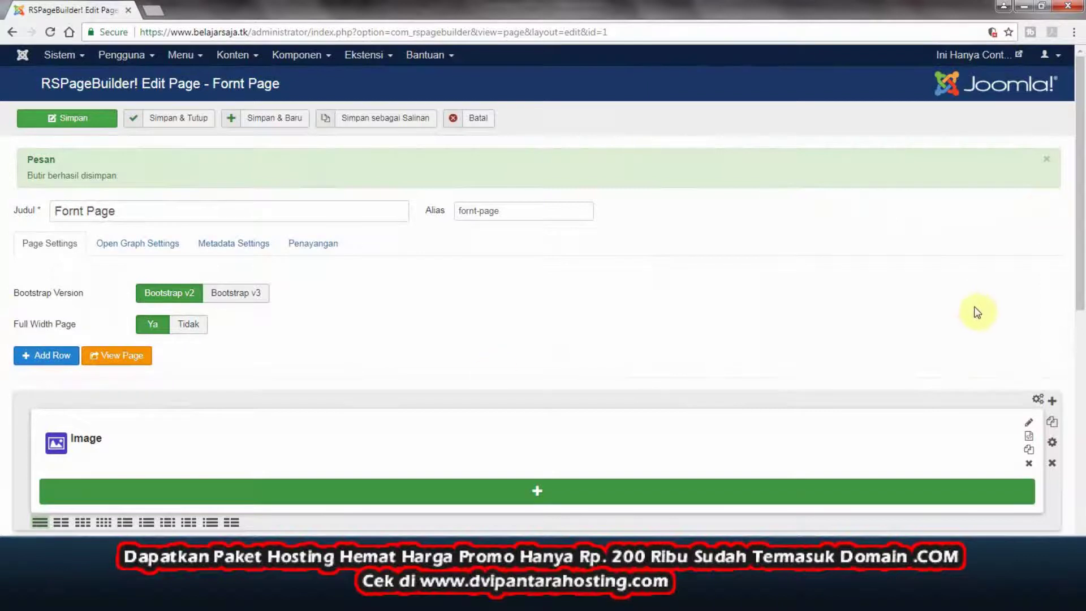
click(1018, 57)
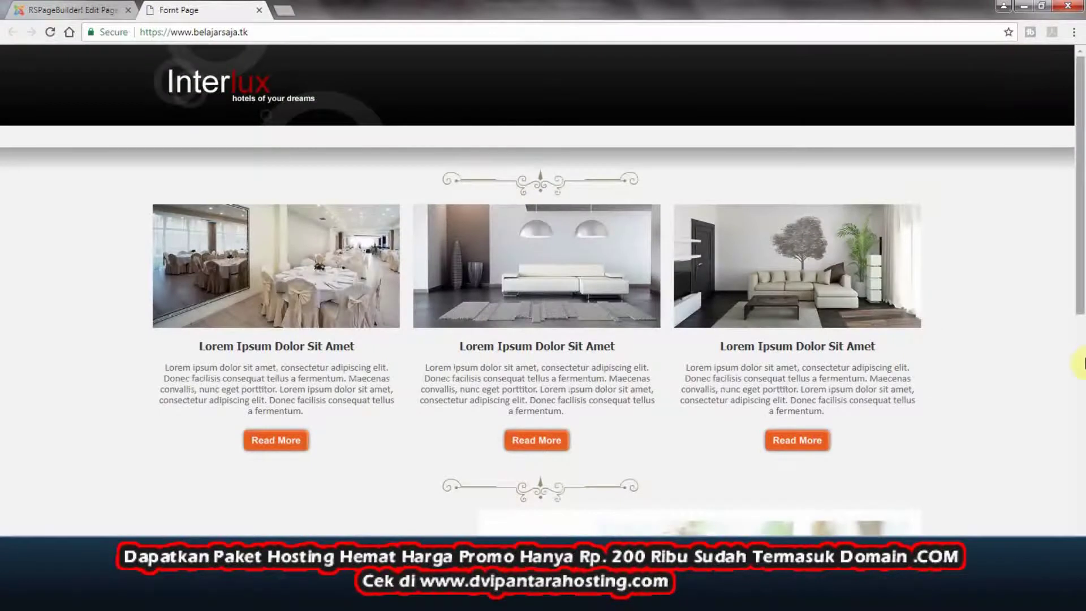
- Examine the new two-column row on the live page, checking the Vertical Image Box's picture, title, text and button below the divider
scroll(1084, 362, down, 1)
scroll(1080, 361, down, 4)
scroll(1081, 361, down, 3)
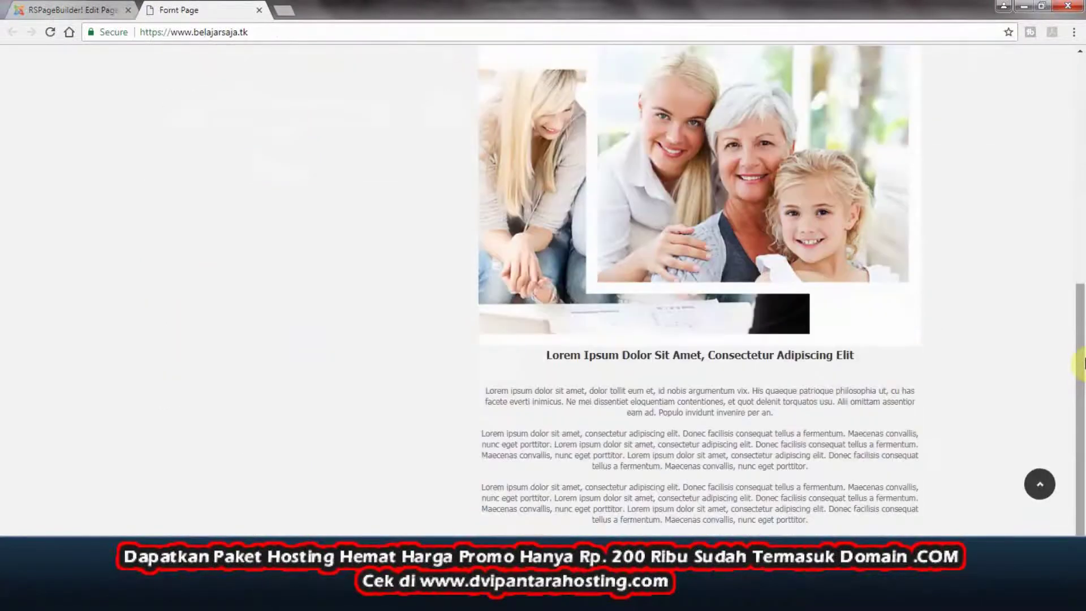
scroll(953, 464, up, 2)
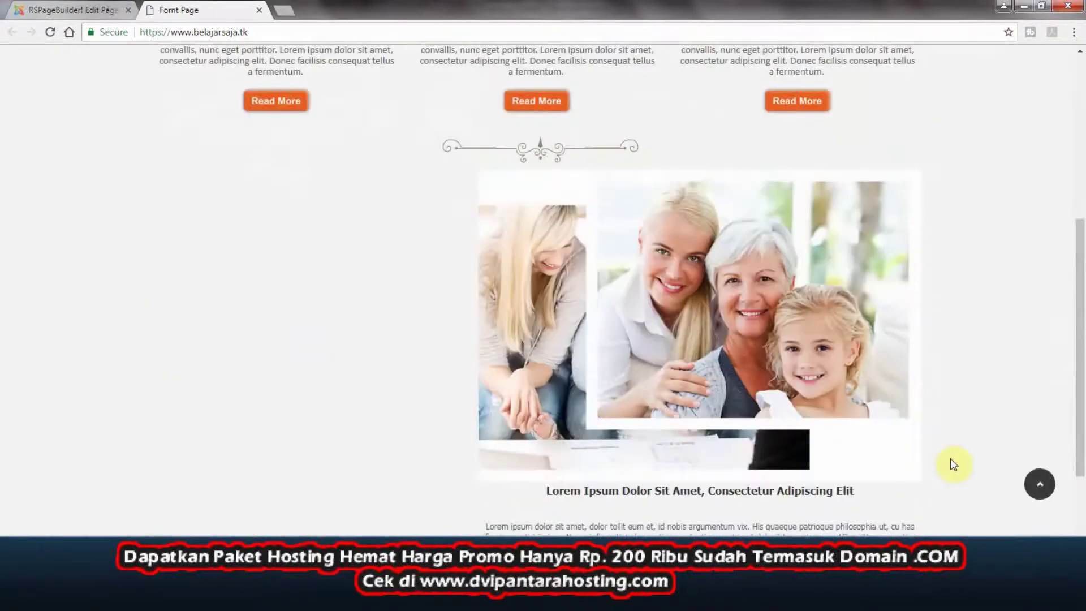
scroll(950, 407, down, 3)
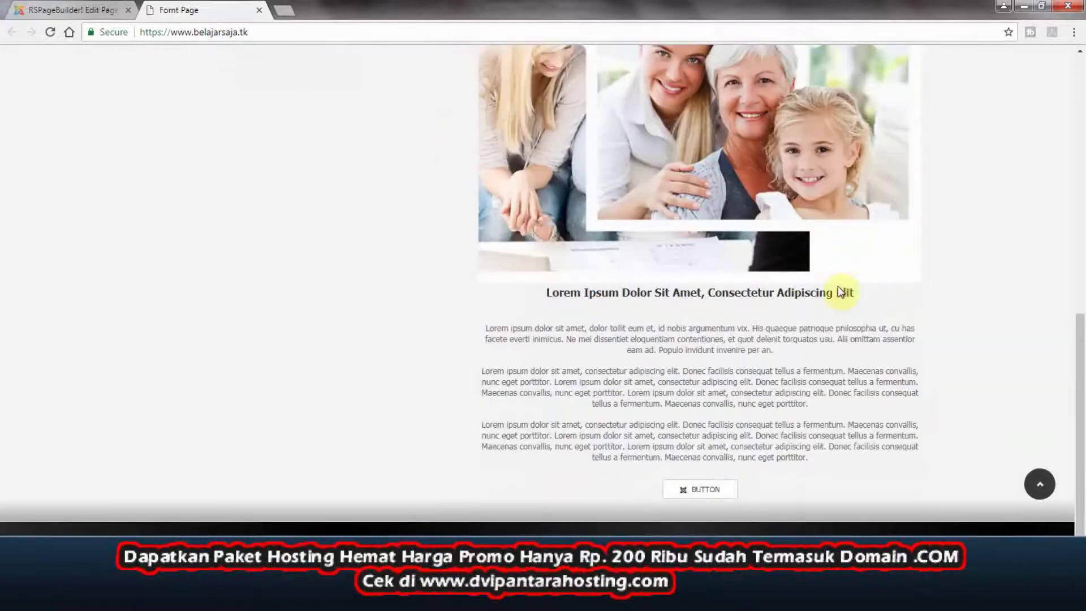
scroll(963, 309, up, 4)
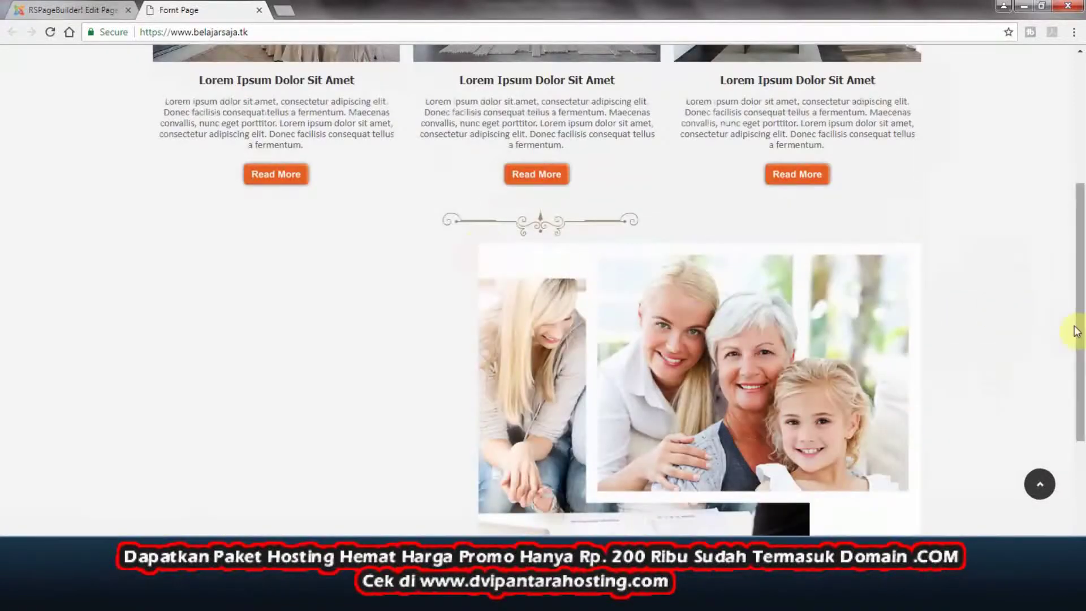
scroll(1077, 331, down, 4)
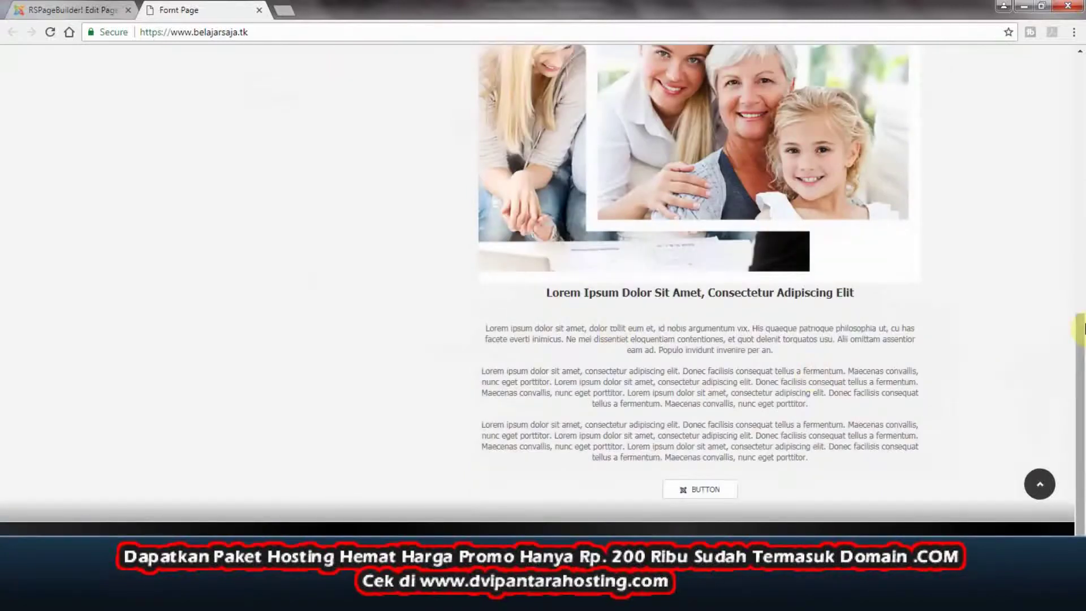
scroll(1082, 328, up, 2)
scroll(1081, 328, down, 2)
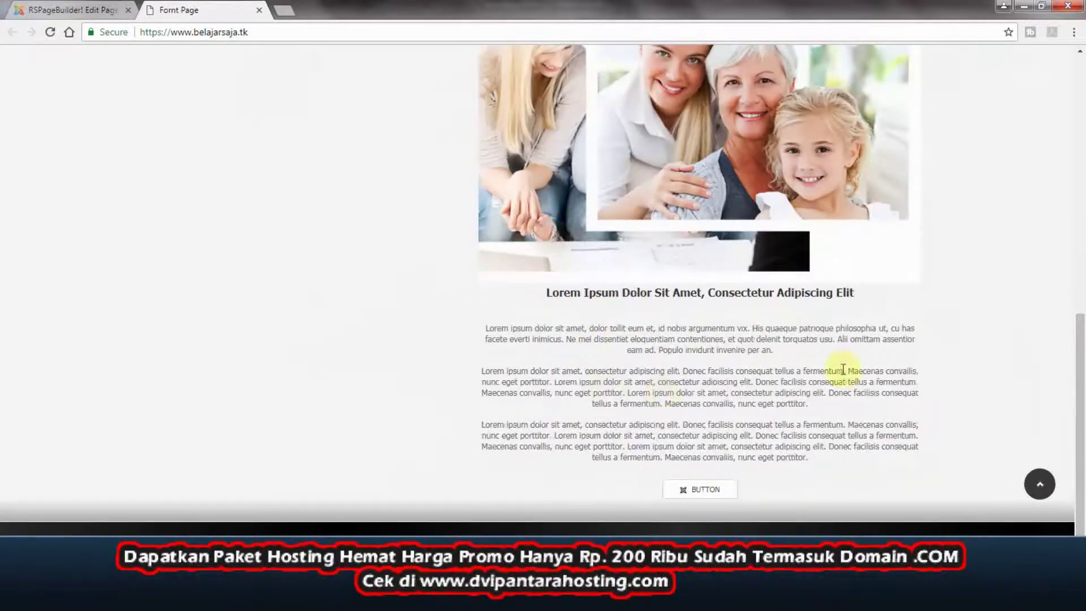
- Reopen the Vertical Image Box in the page's last row for editing and set its Box Alignment to Left
click(73, 10)
scroll(691, 329, down, 5)
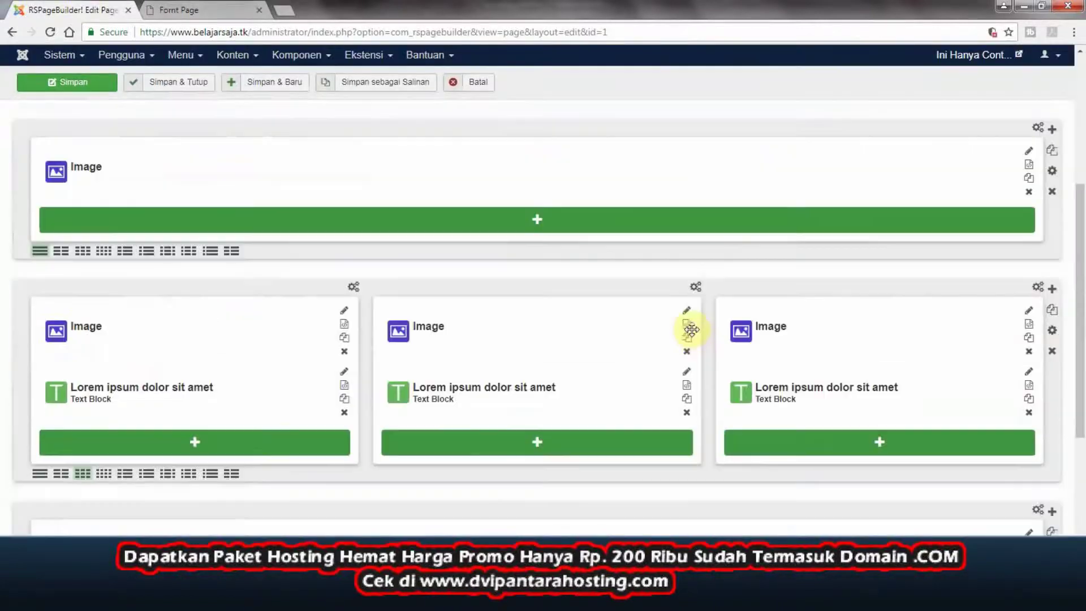
scroll(691, 329, down, 4)
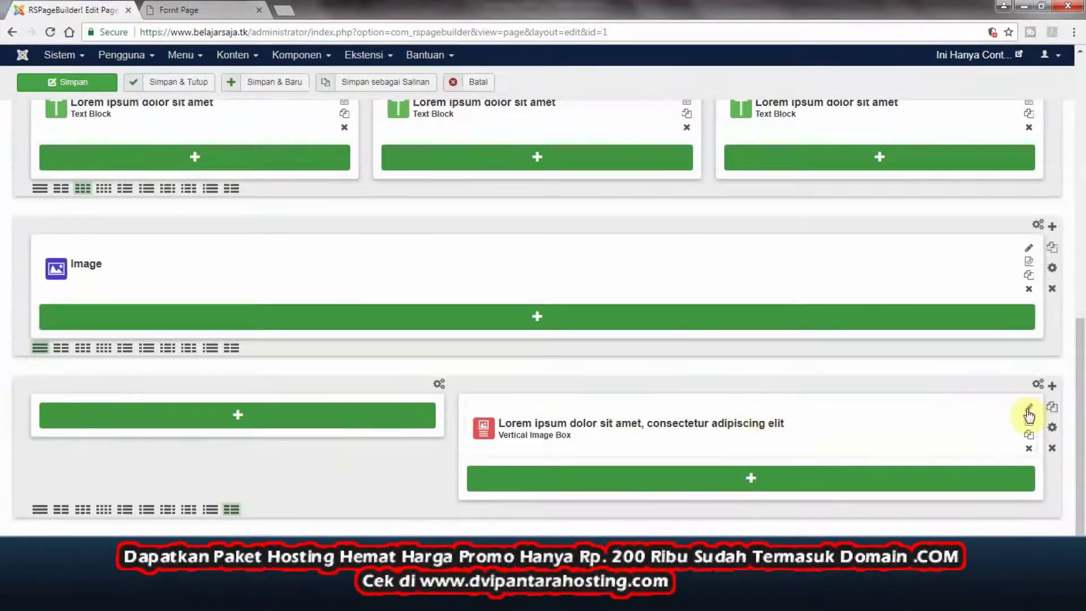
click(1029, 408)
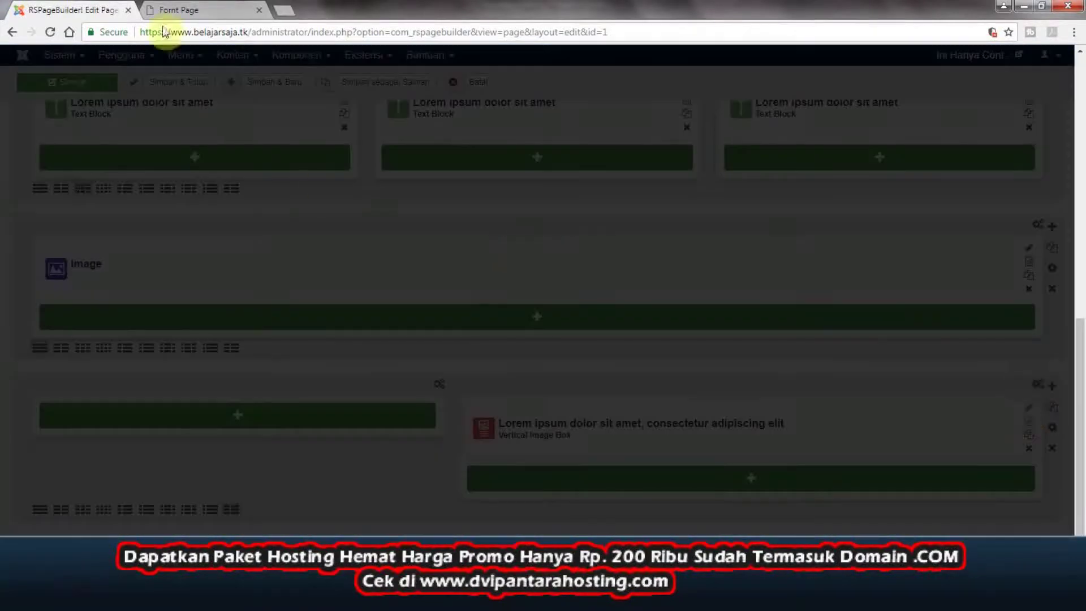
click(189, 10)
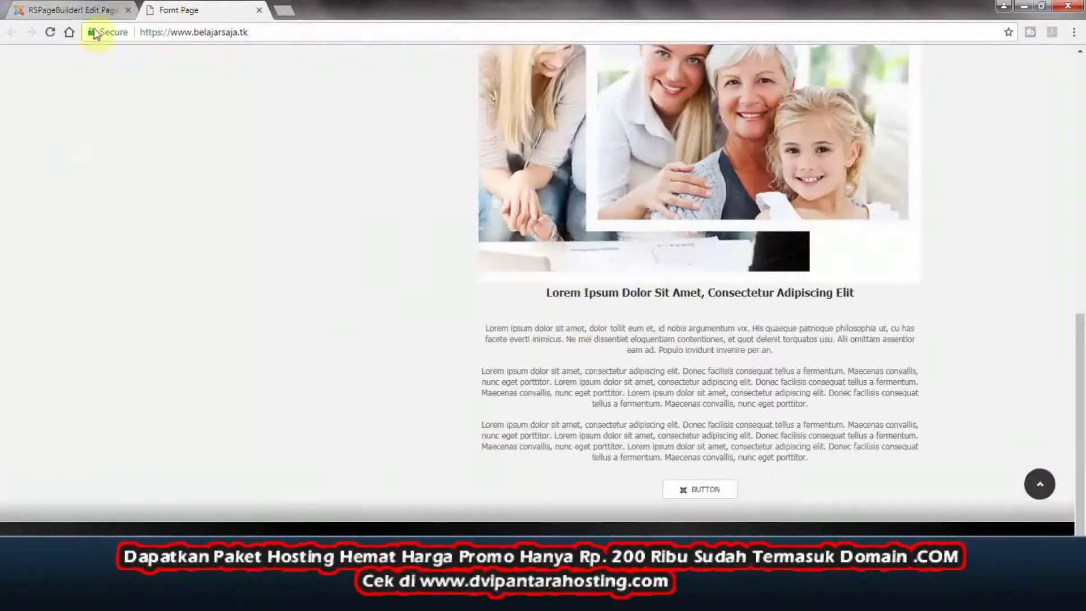
click(63, 10)
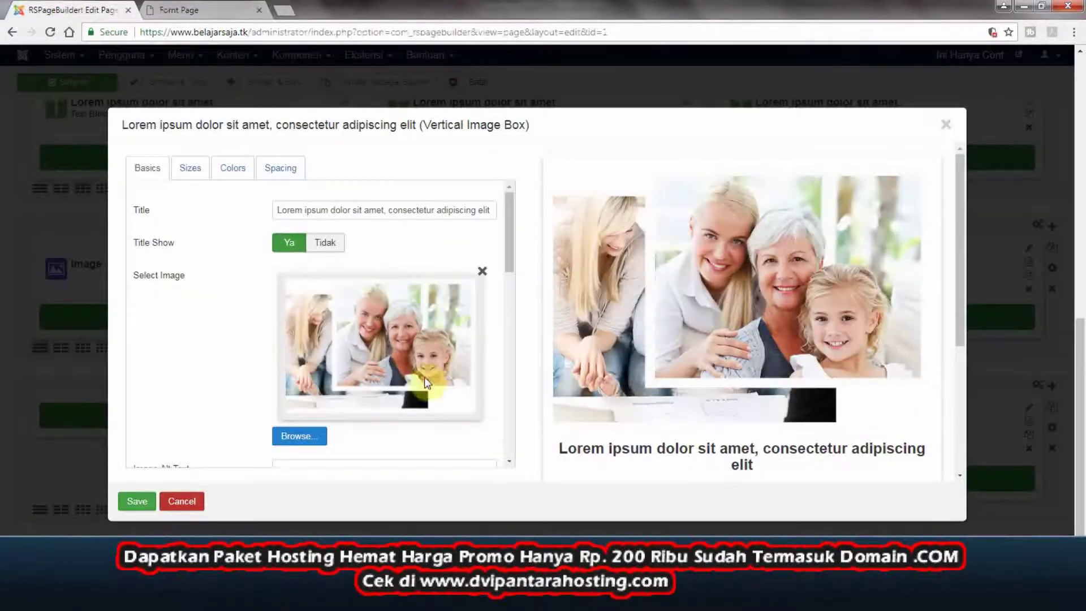
scroll(503, 362, down, 10)
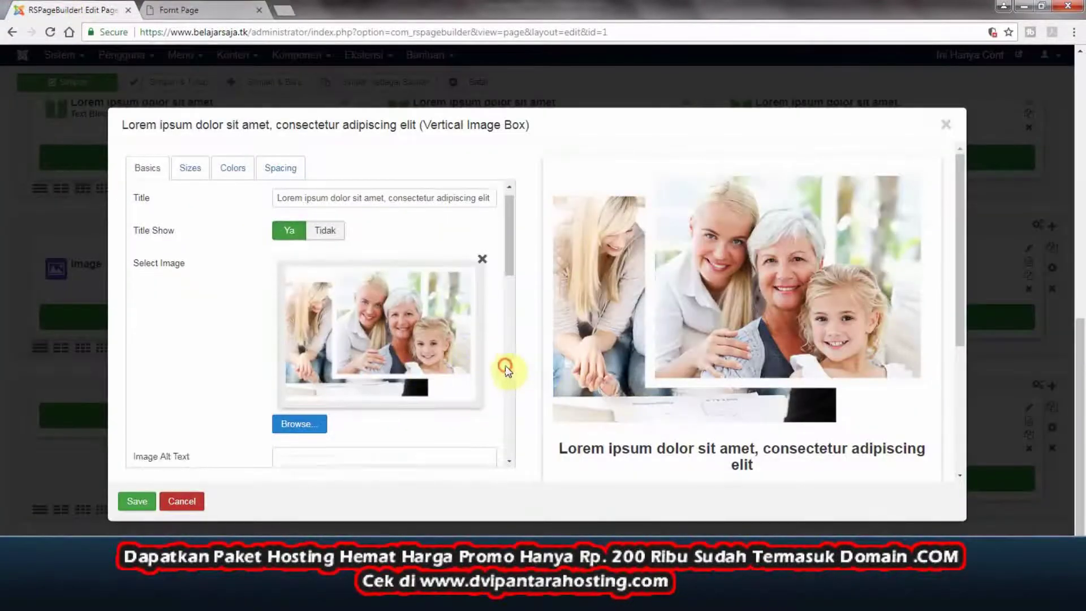
click(511, 456)
click(372, 379)
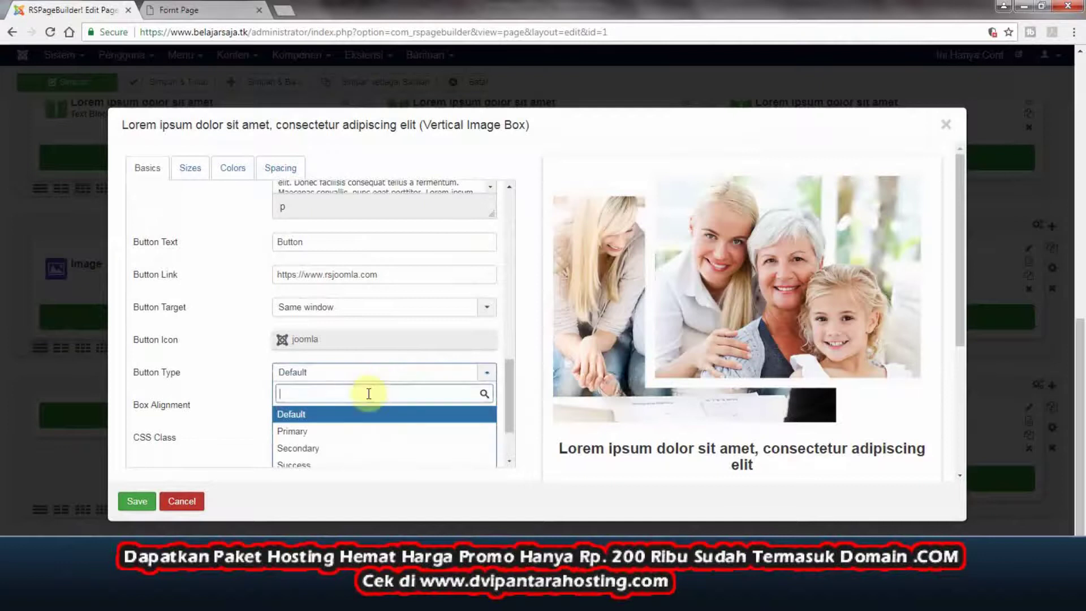
click(218, 385)
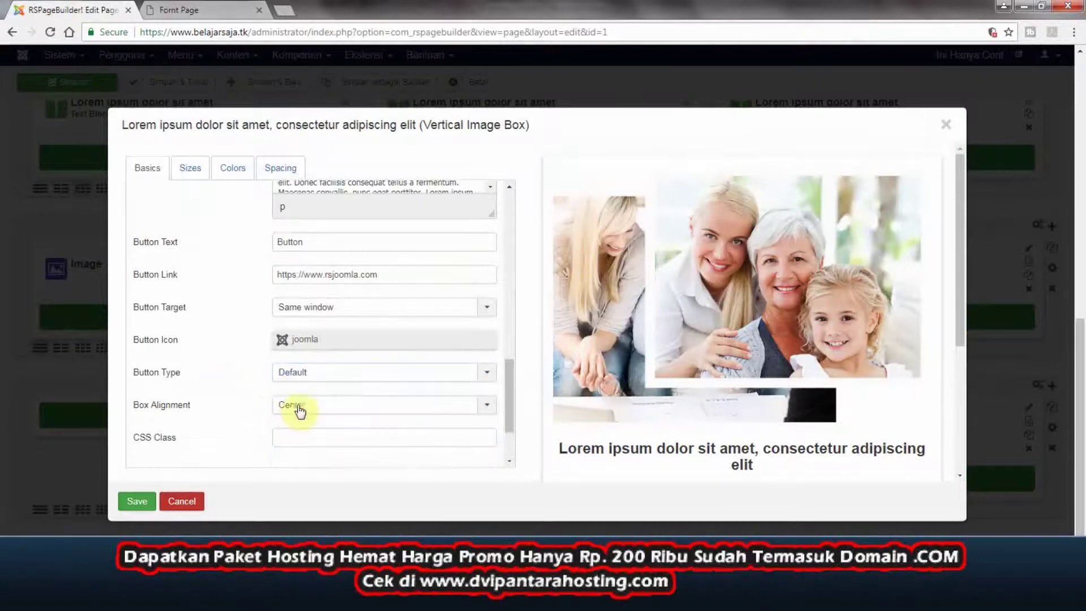
click(298, 405)
click(182, 11)
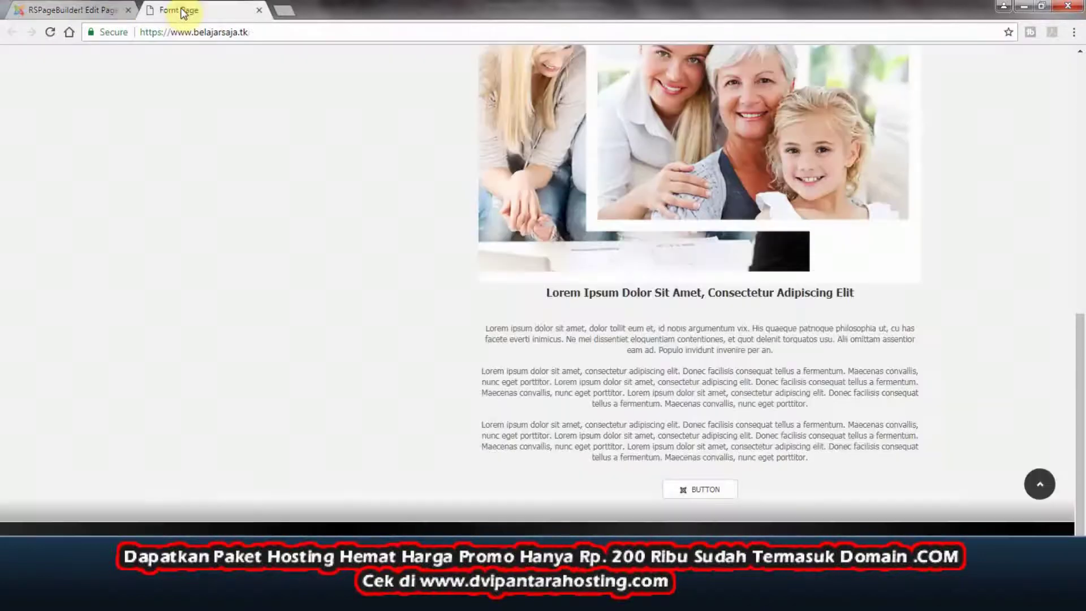
click(74, 10)
- Clear the Vertical Image Box's button text, replace its button link with #, and choose No Icon for the button
drag(330, 236, 262, 240)
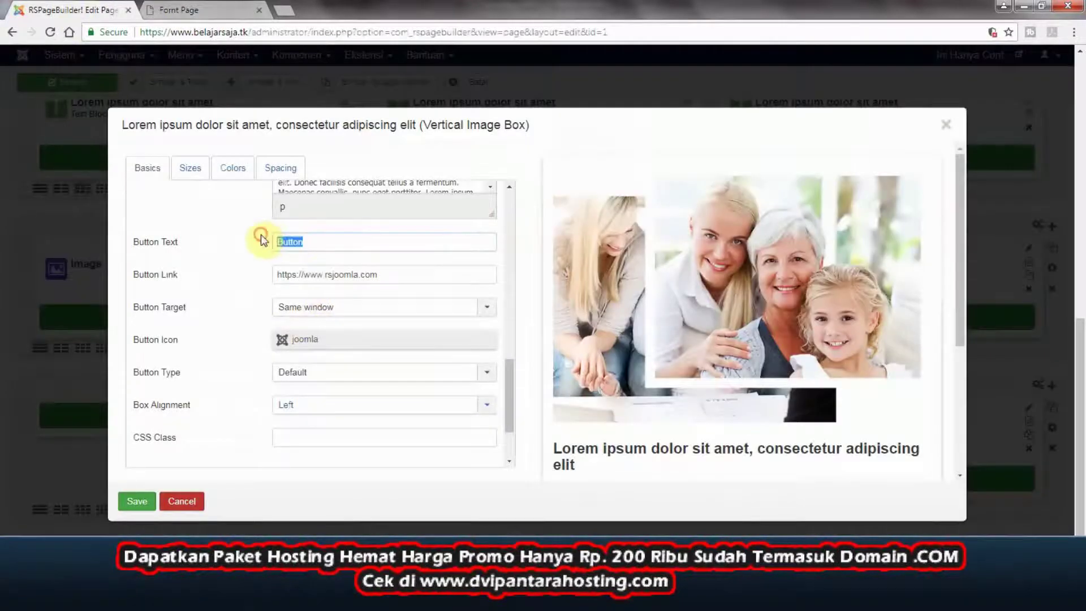
key(BackSpace)
drag(373, 276, 243, 268)
text(#)
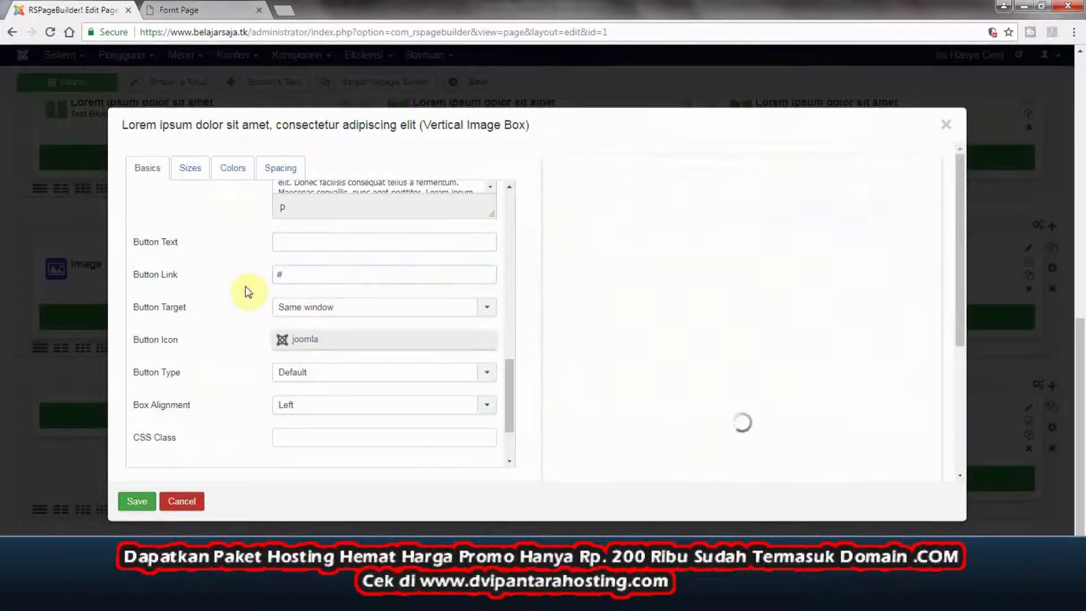
click(313, 345)
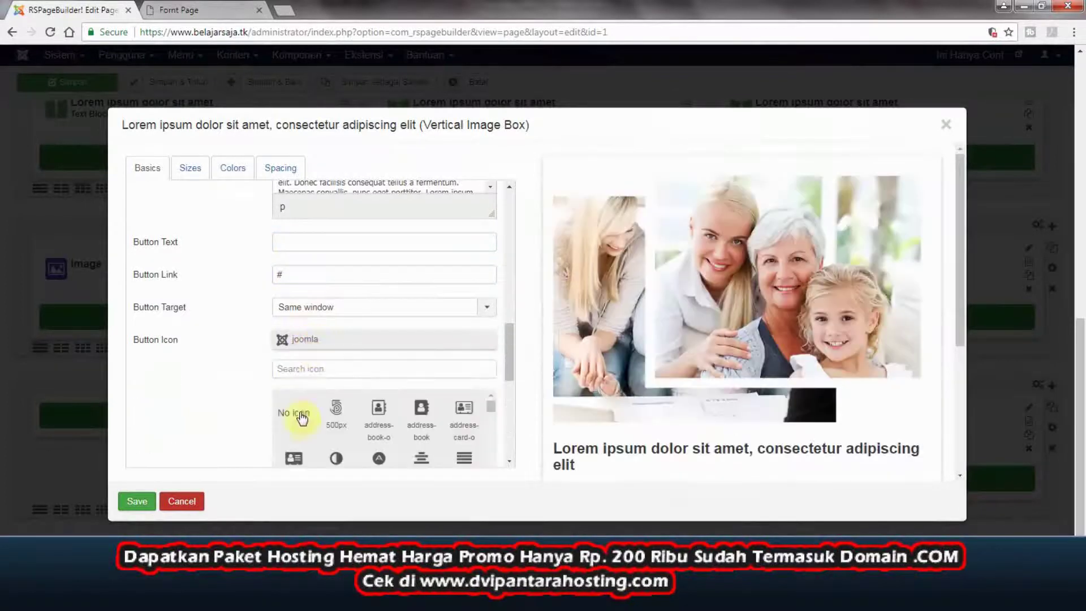
click(294, 421)
- Set the Vertical Image Box's title margin and title padding to 4px each, and save the element
click(276, 169)
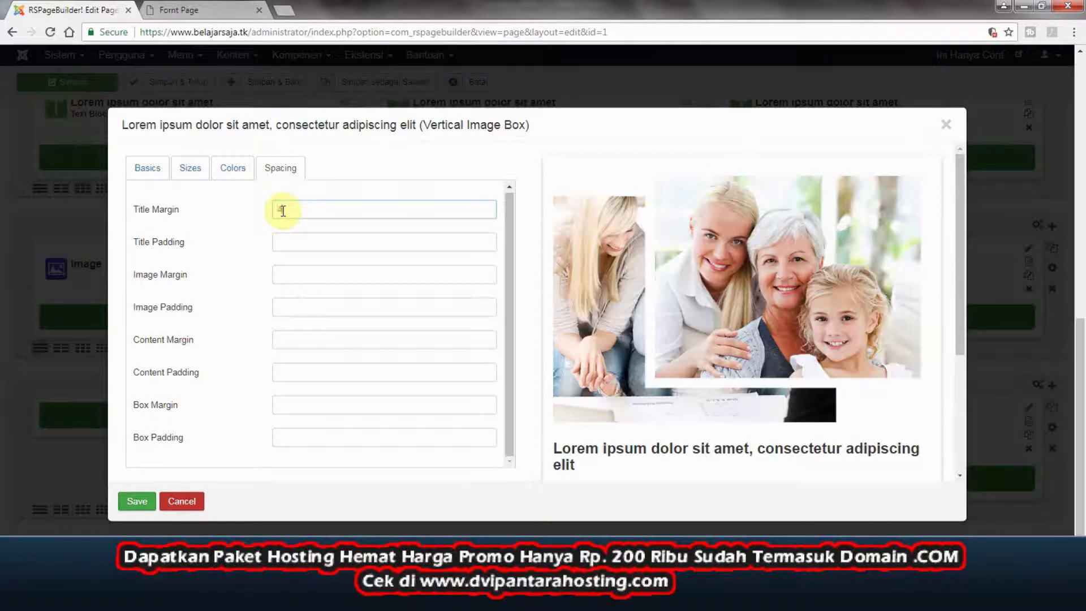
click(290, 235)
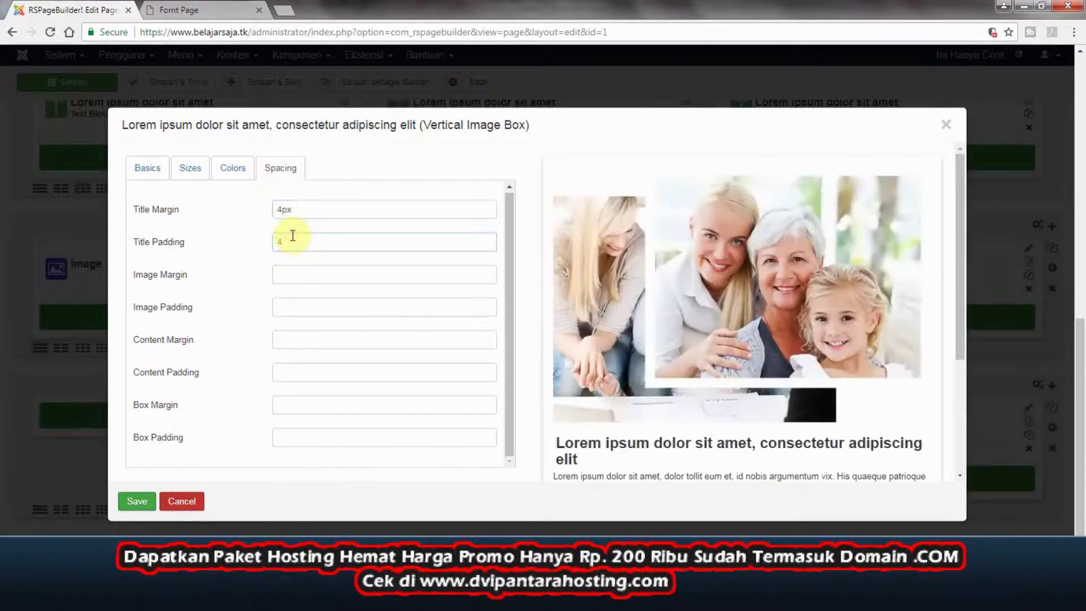
text(4px)
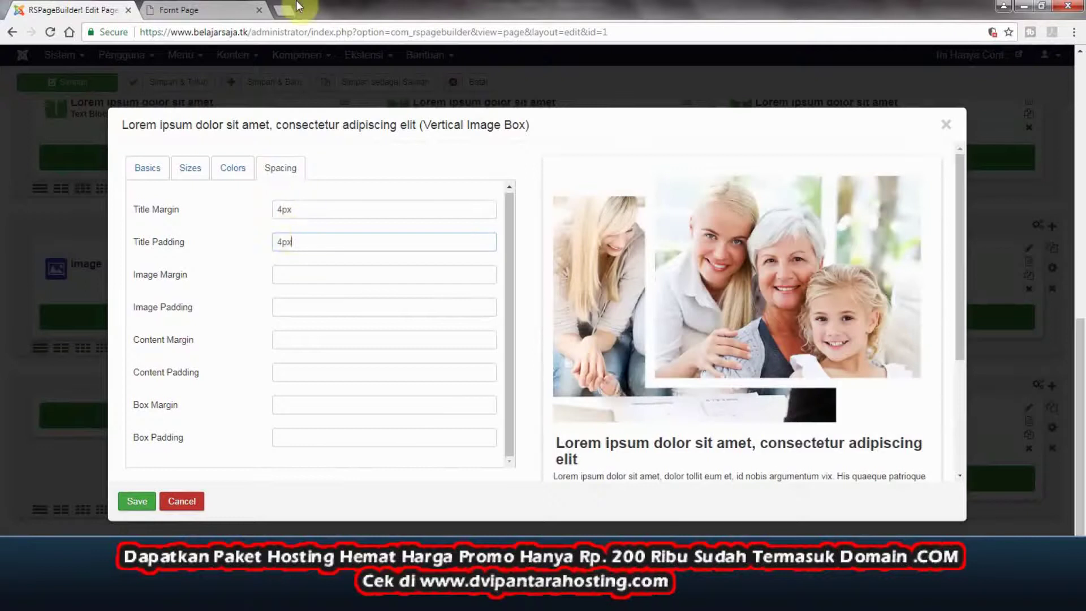
click(212, 7)
click(68, 9)
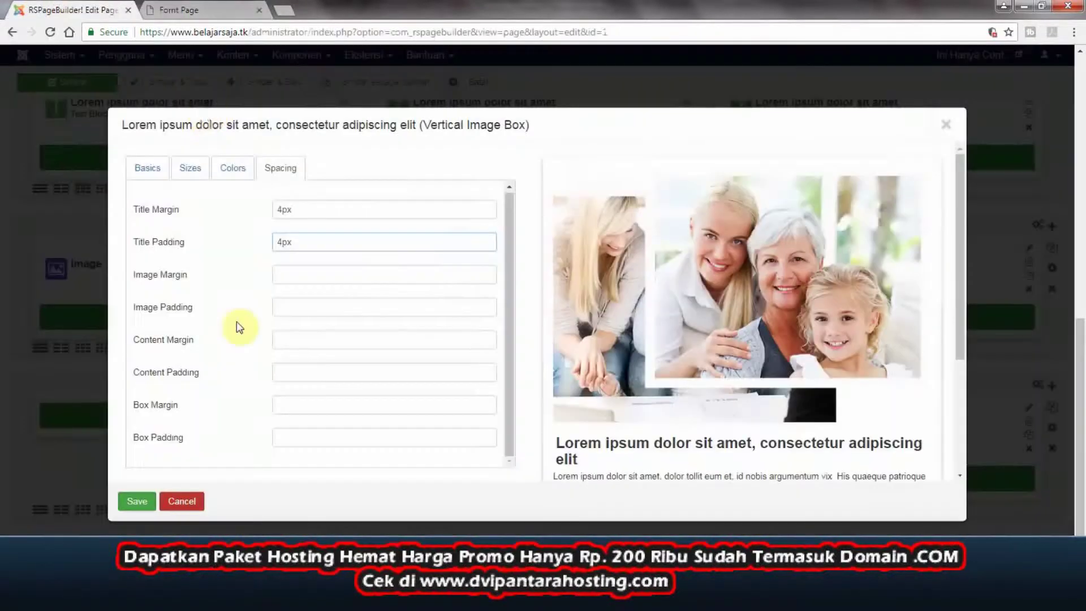
click(137, 500)
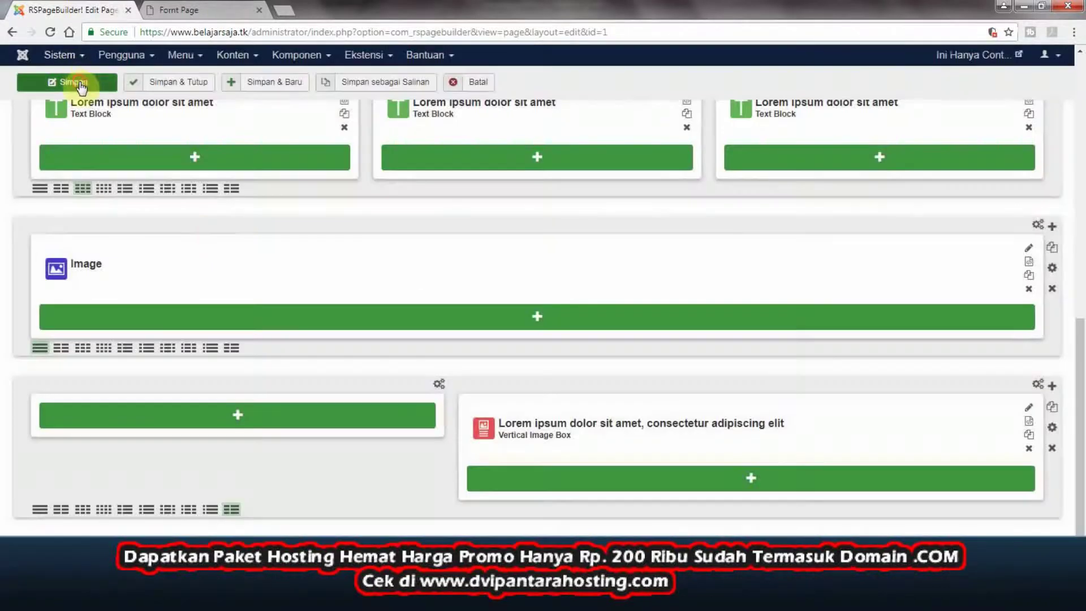
- Save the Fornt Page and check the updated Vertical Image Box on the live site in a new browser tab
click(81, 85)
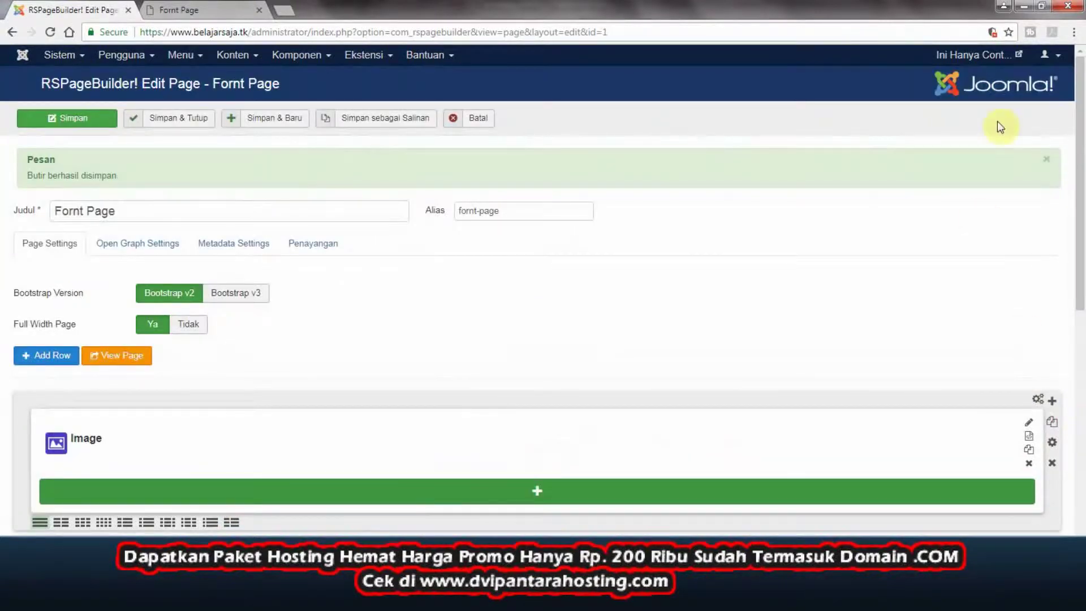
click(1023, 53)
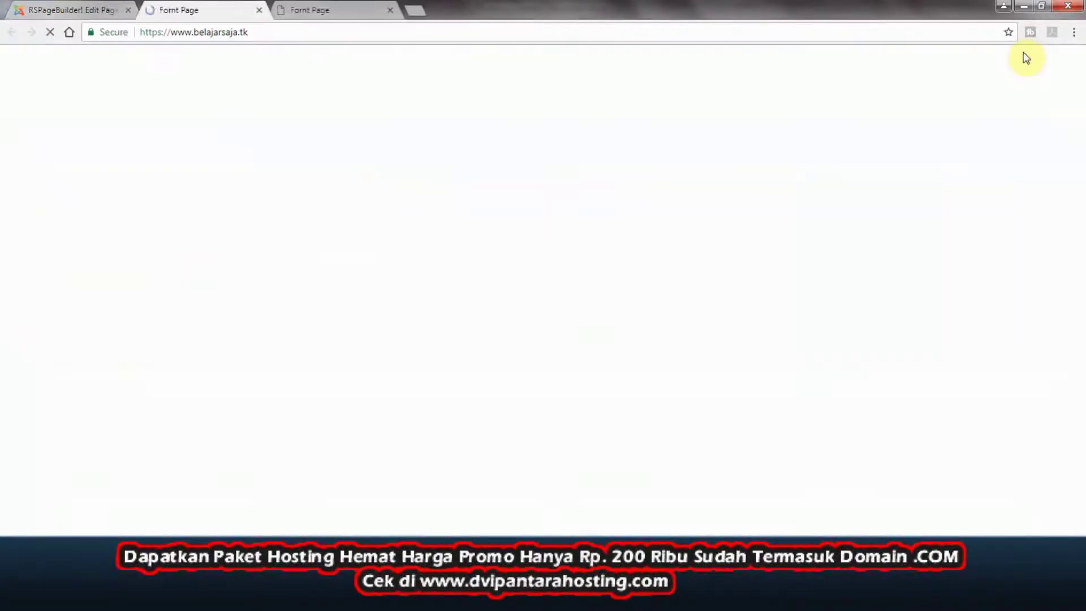
scroll(1082, 277, down, 5)
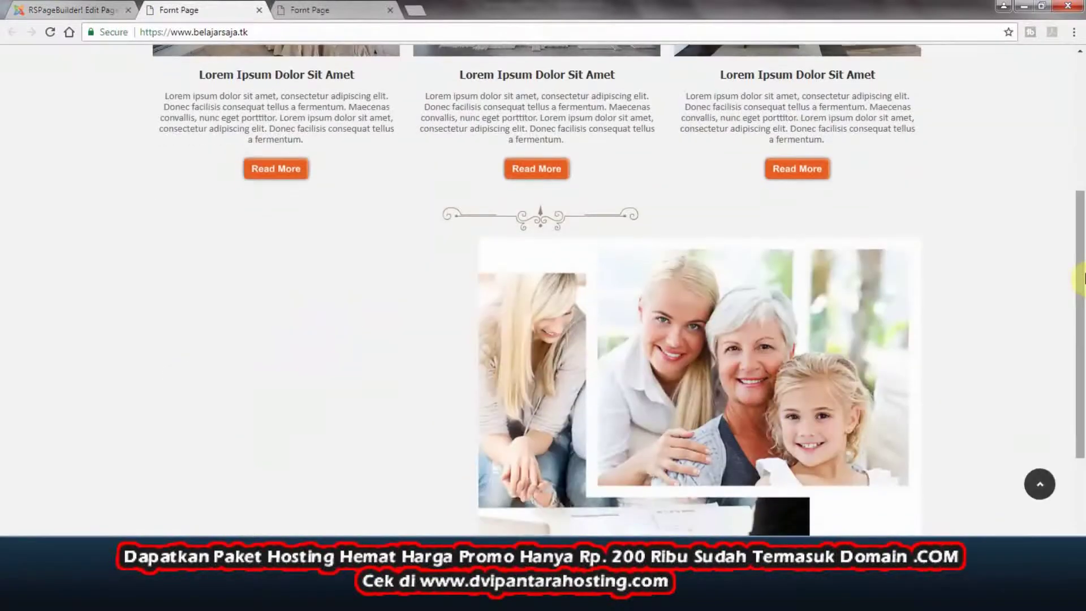
scroll(1082, 278, down, 3)
scroll(1083, 277, down, 2)
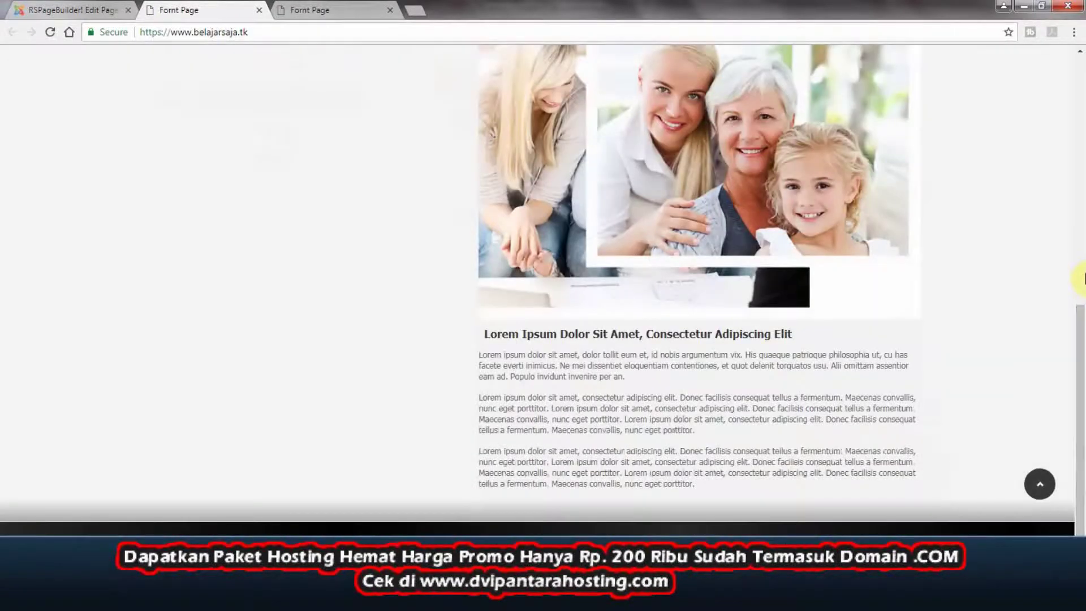
scroll(1082, 277, up, 1)
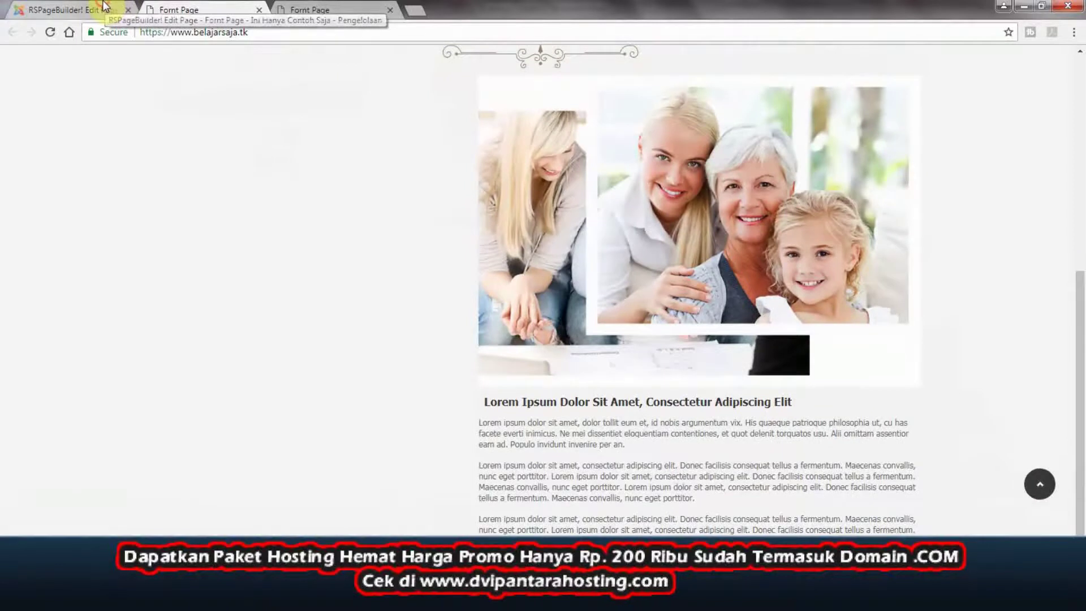
- Add a Horizontal Image Box from the Box Elements to the empty column beside the Vertical Image Box
click(104, 7)
scroll(486, 308, down, 10)
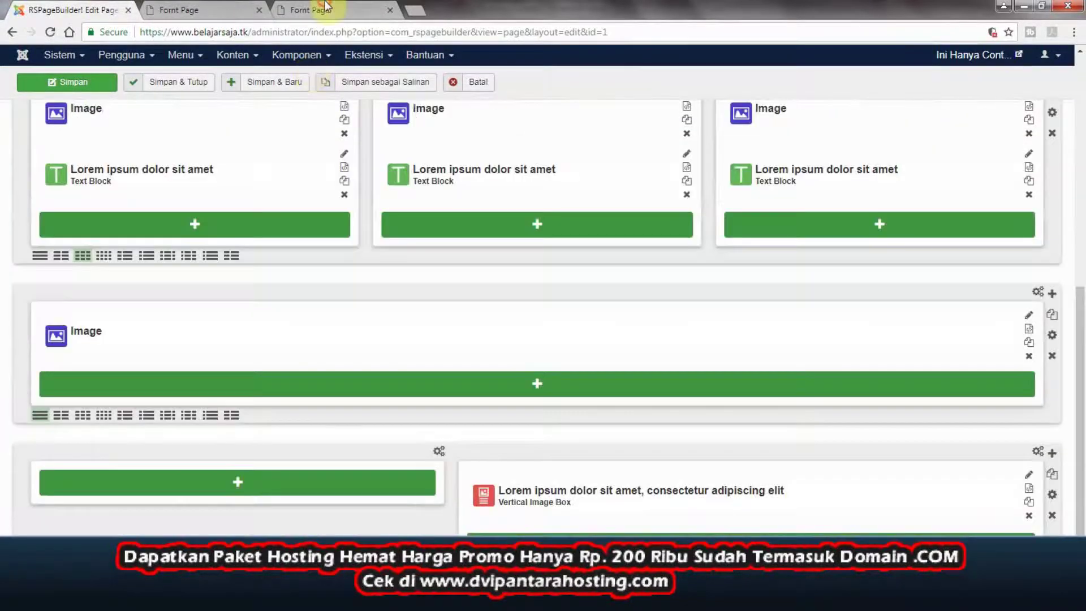
click(326, 9)
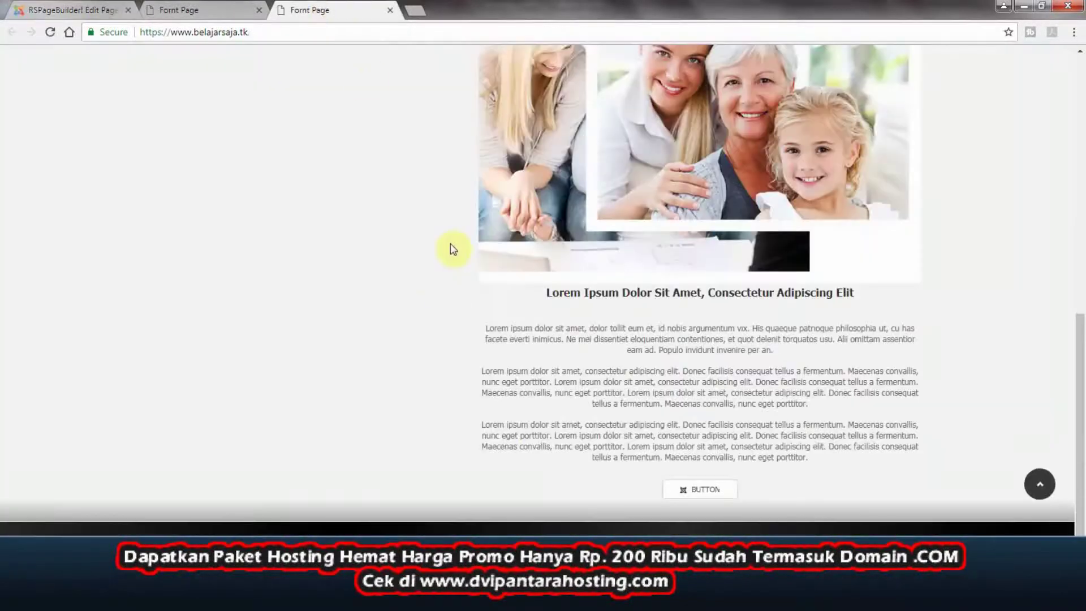
scroll(419, 307, up, 5)
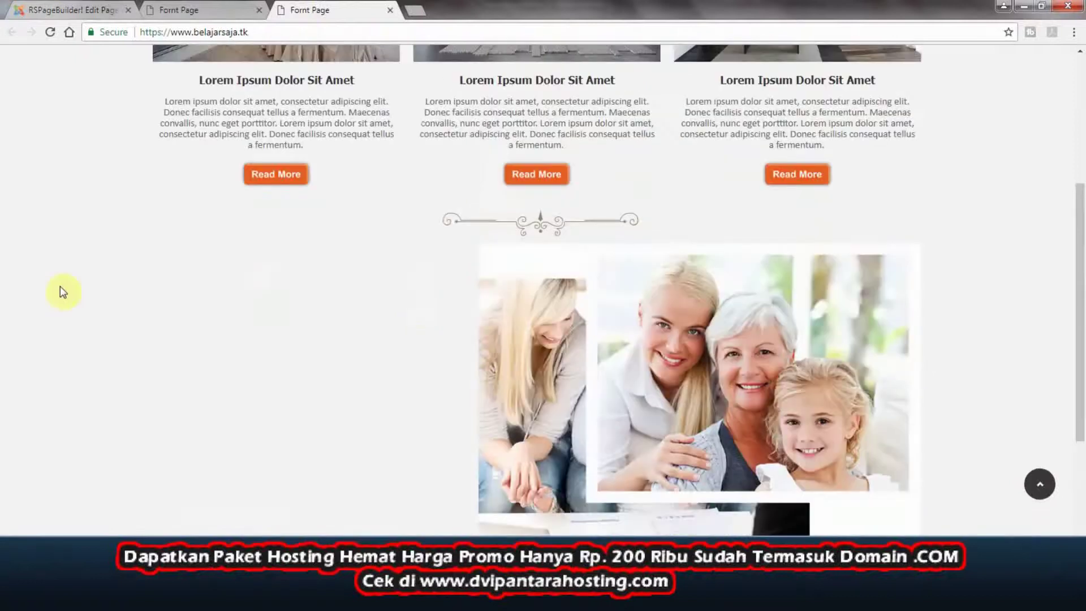
scroll(384, 408, down, 4)
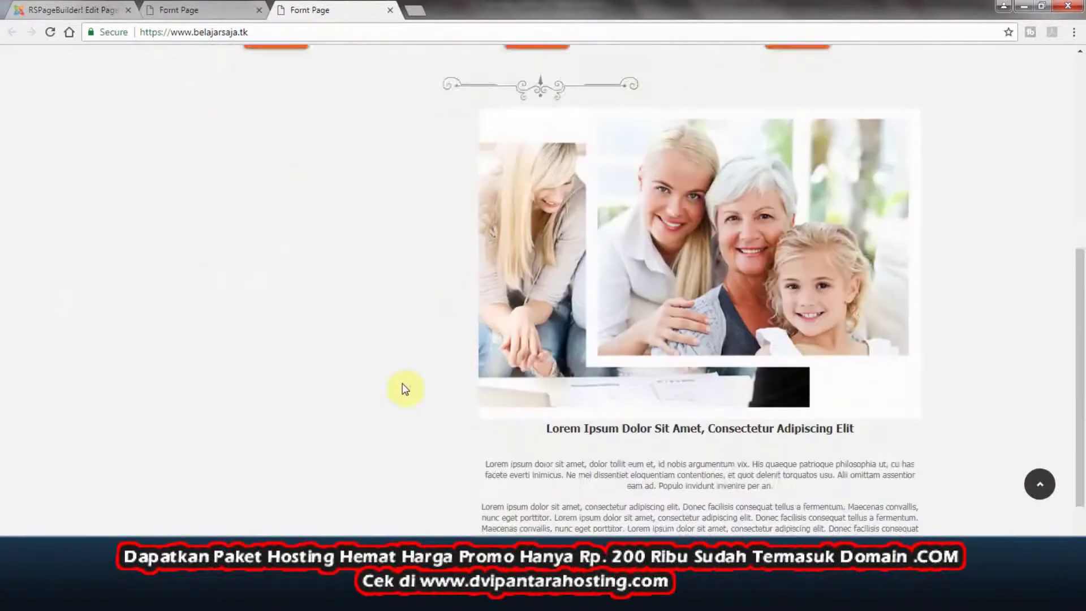
click(65, 8)
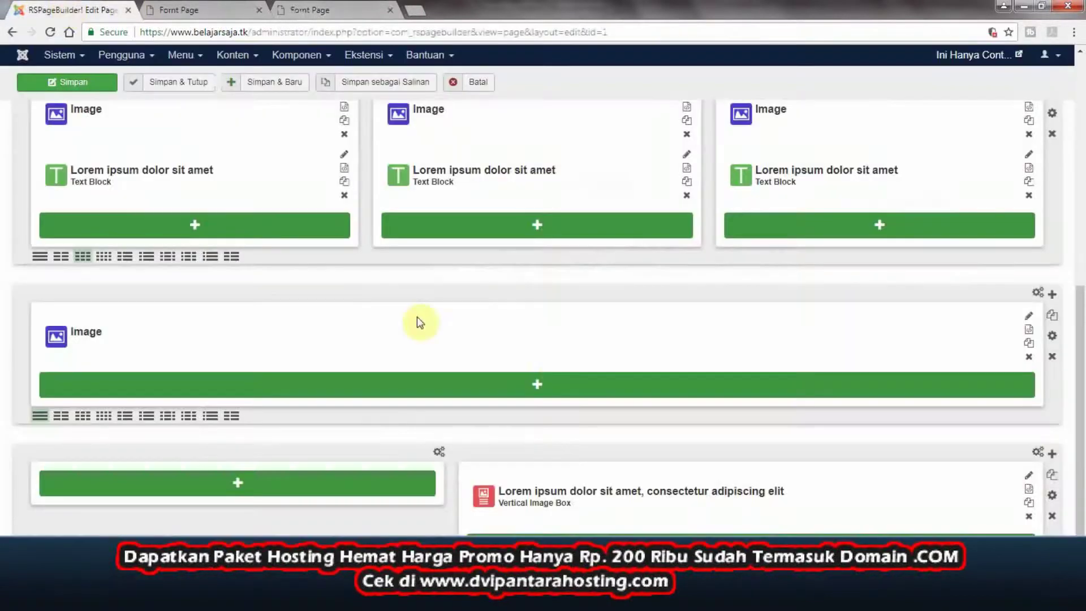
scroll(511, 375, down, 1)
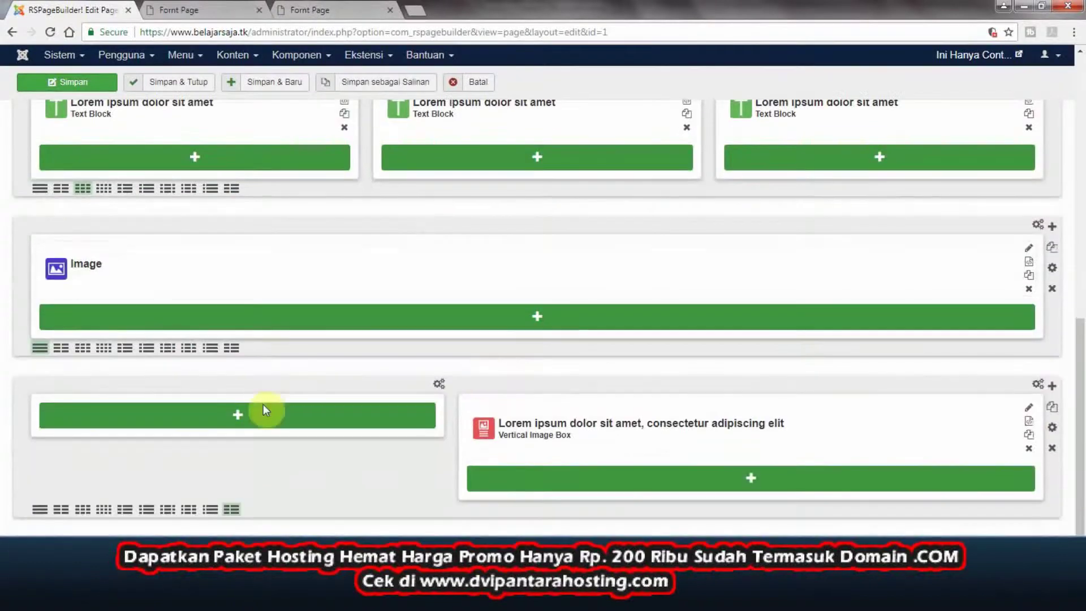
click(238, 415)
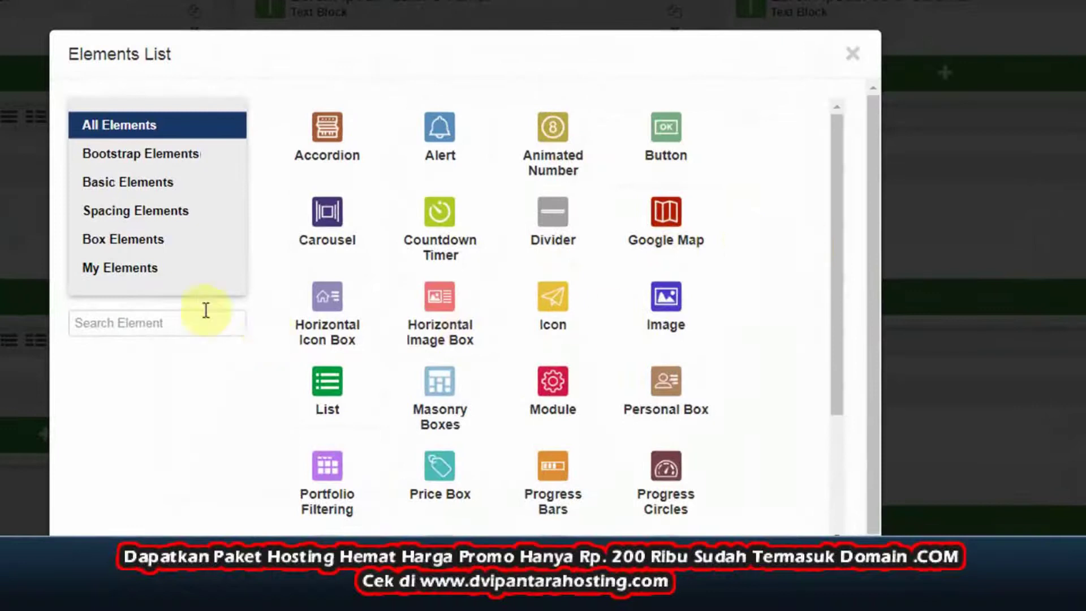
click(139, 245)
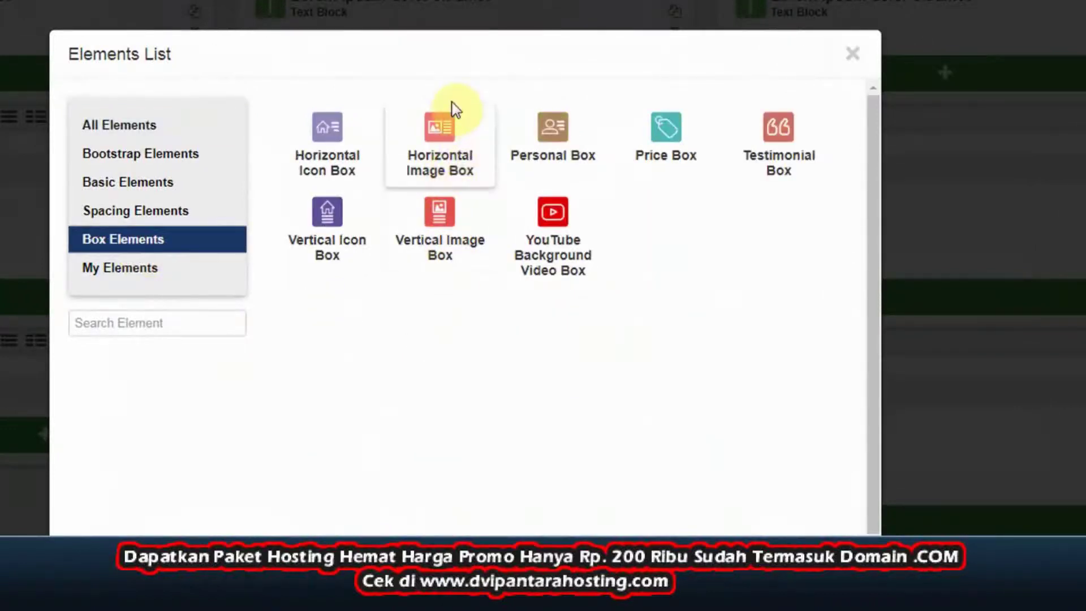
click(465, 169)
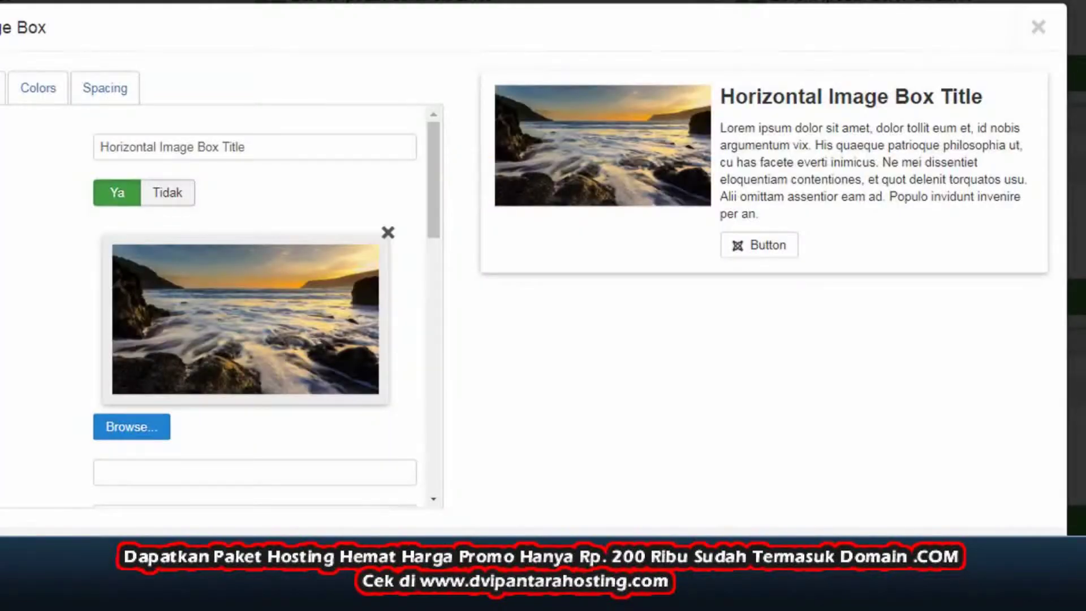
- Switch to the Word document and copy the phrase "Maecenas convallis, nunc eget porttitor" from its first paragraph
drag(259, 146, 90, 141)
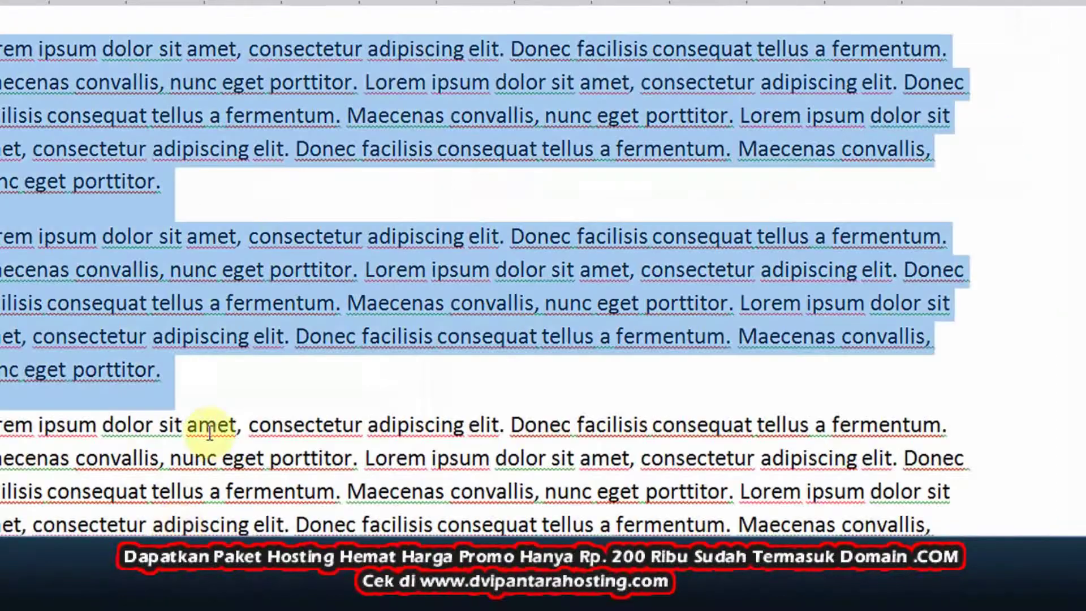
scroll(219, 417, up, 3)
click(238, 336)
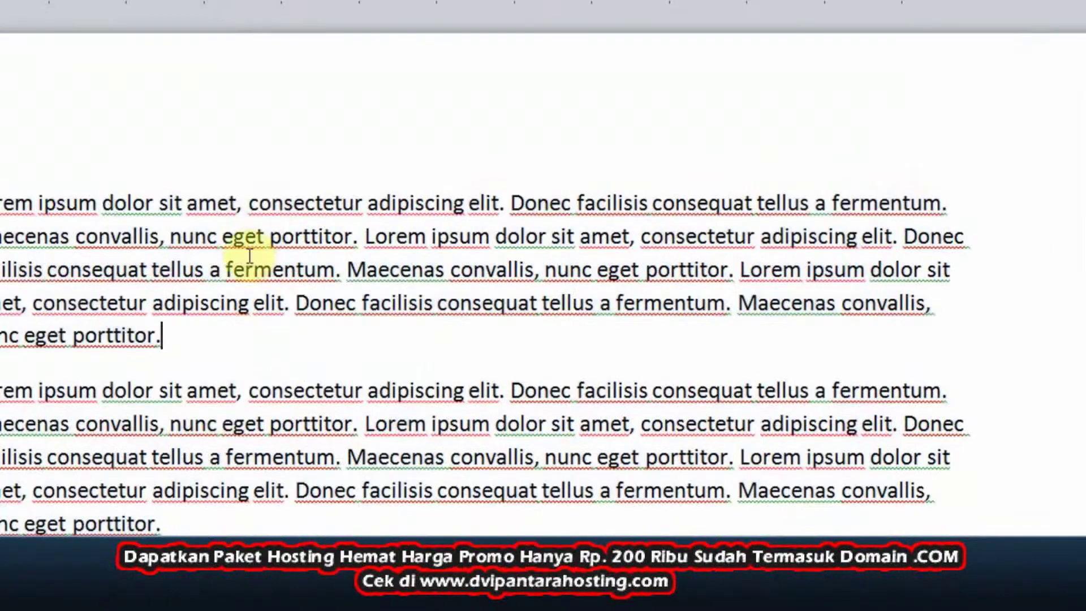
drag(362, 199, 4, 201)
click(138, 271)
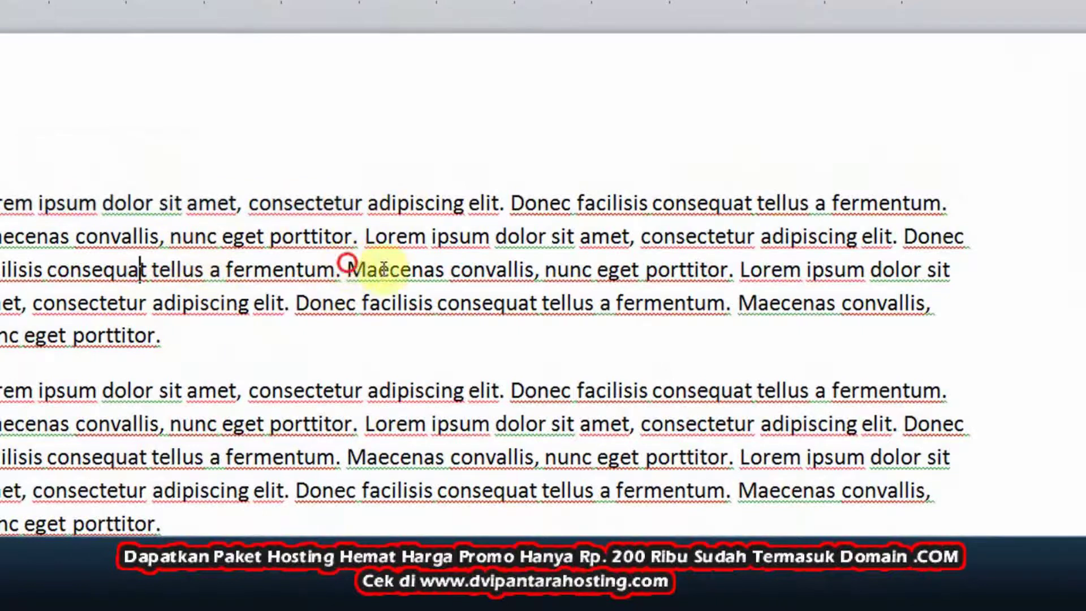
drag(348, 266, 705, 279)
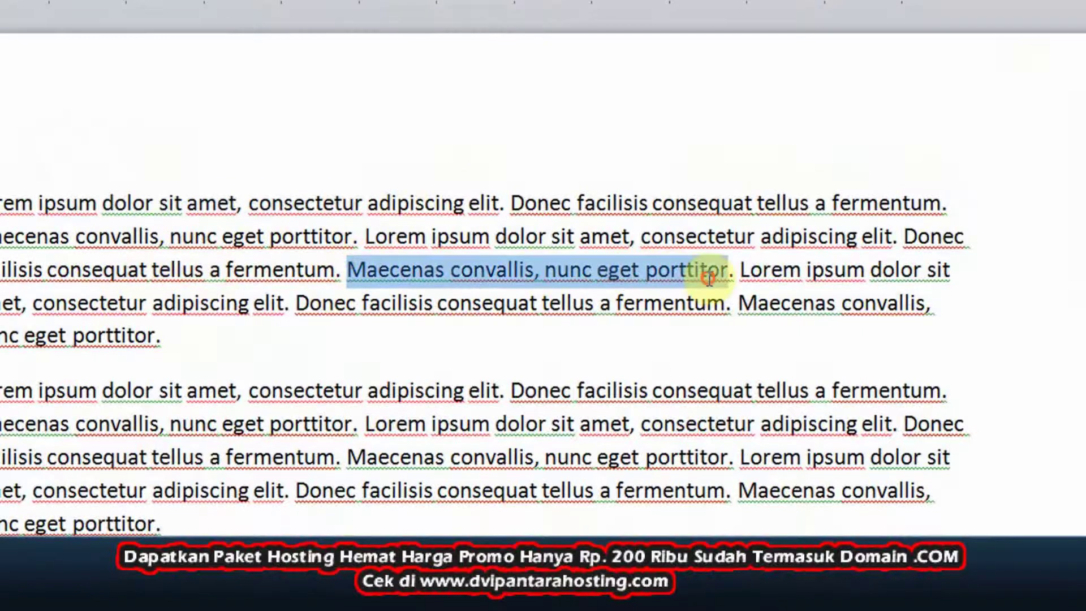
right_click(705, 280)
click(779, 432)
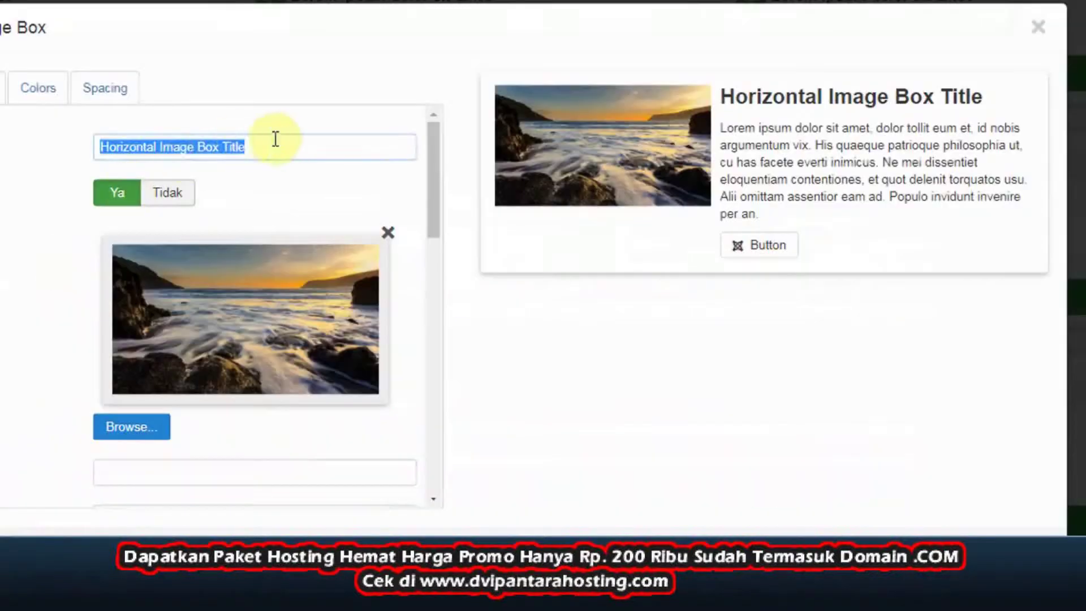
- Replace the Horizontal Image Box's title in RSPageBuilder with the copied "Maecenas convallis, nunc eget porttitor"
click(277, 142)
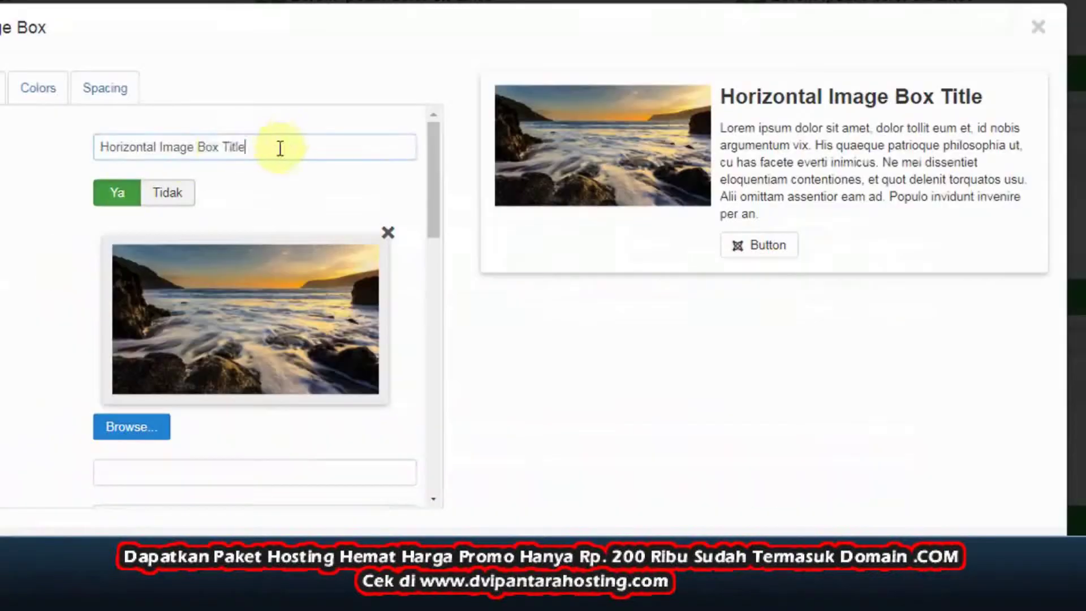
drag(254, 147, 53, 145)
key(ctrl+v)
click(288, 185)
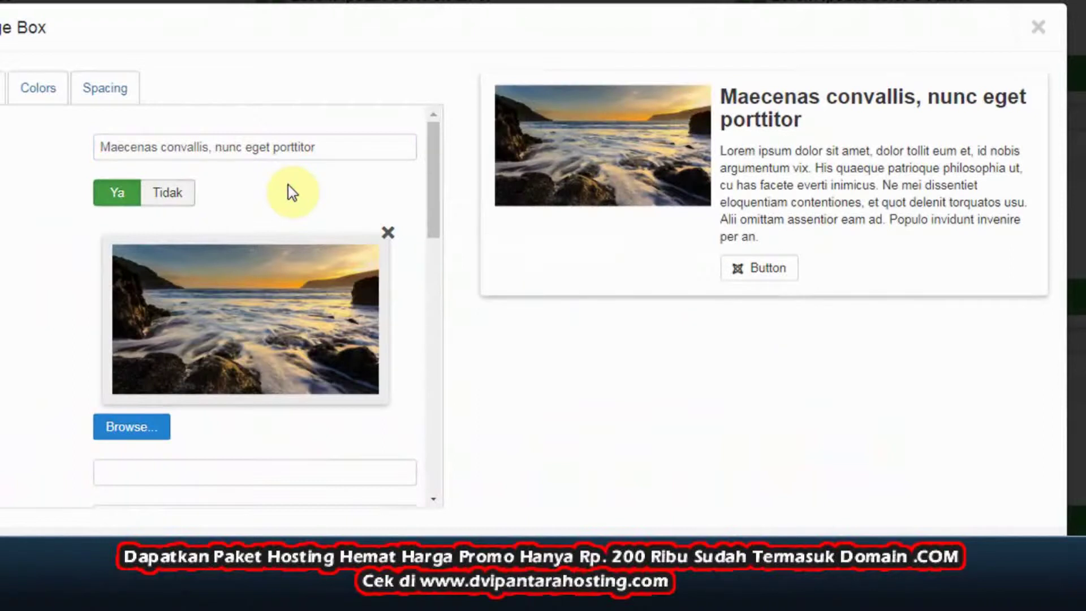
- Copy the Word document's first lorem ipsum paragraph and add it as a second paragraph in the Horizontal Image Box's content
drag(437, 224, 432, 404)
click(382, 213)
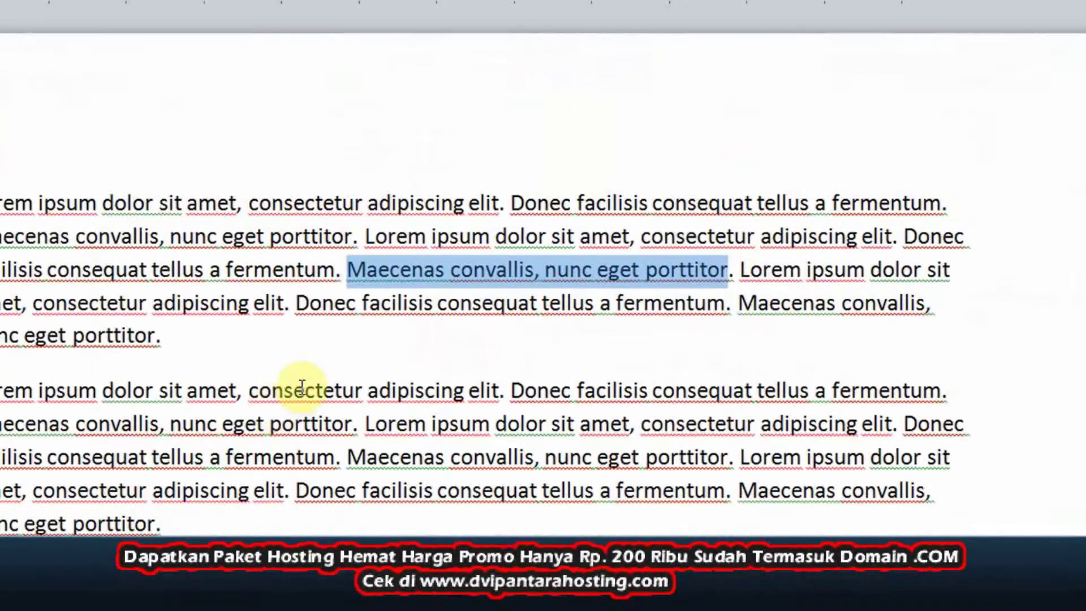
click(207, 351)
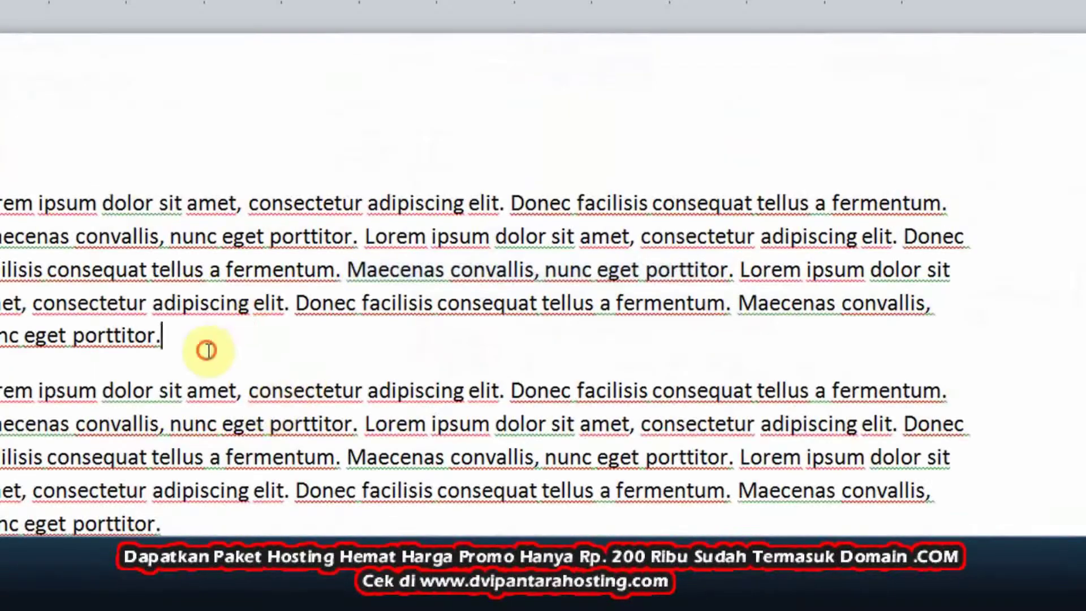
drag(207, 351, 6, 206)
right_click(6, 206)
click(25, 246)
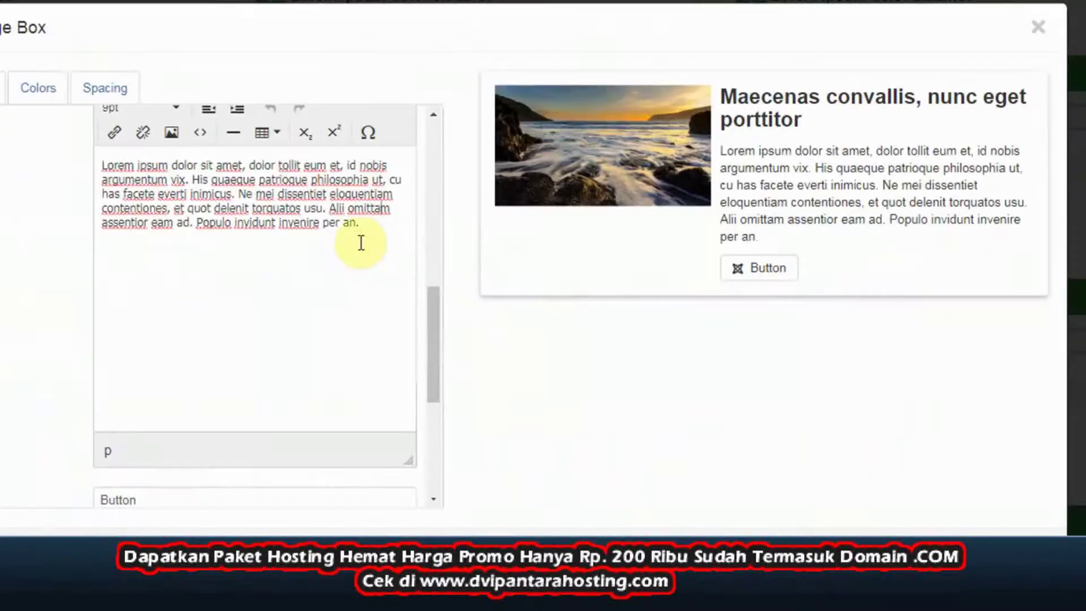
click(369, 229)
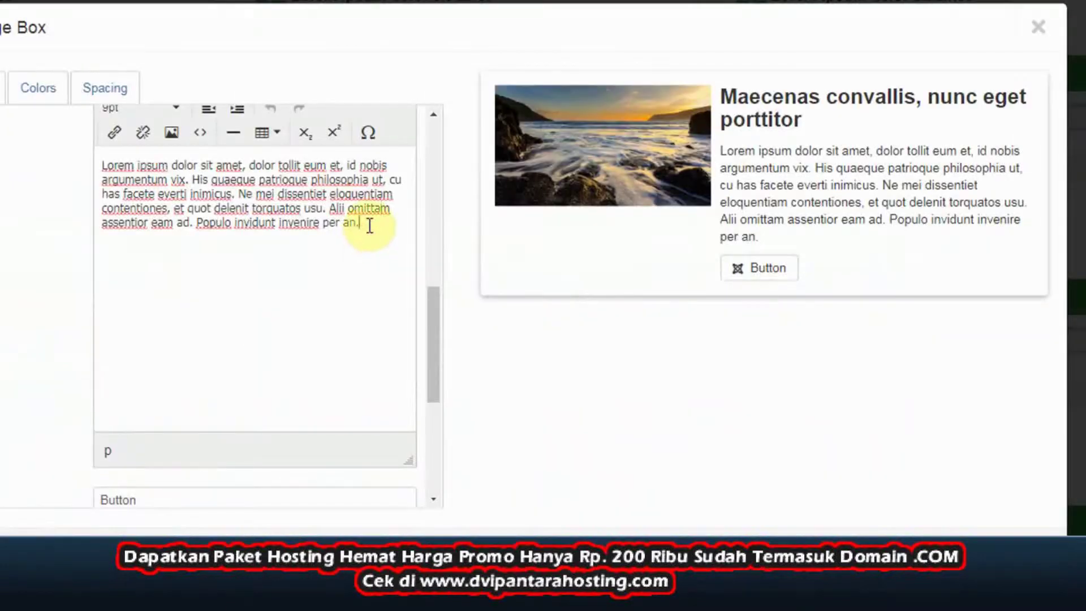
key(Return)
key(ctrl+v)
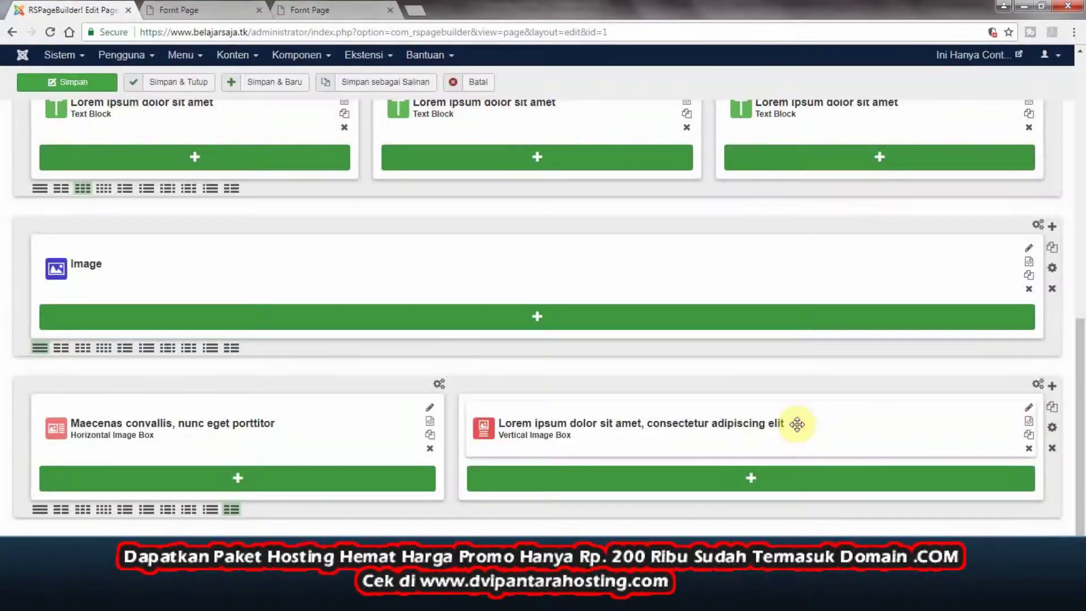
- Save the Fornt Page and examine the row with both image boxes on the live site
click(65, 82)
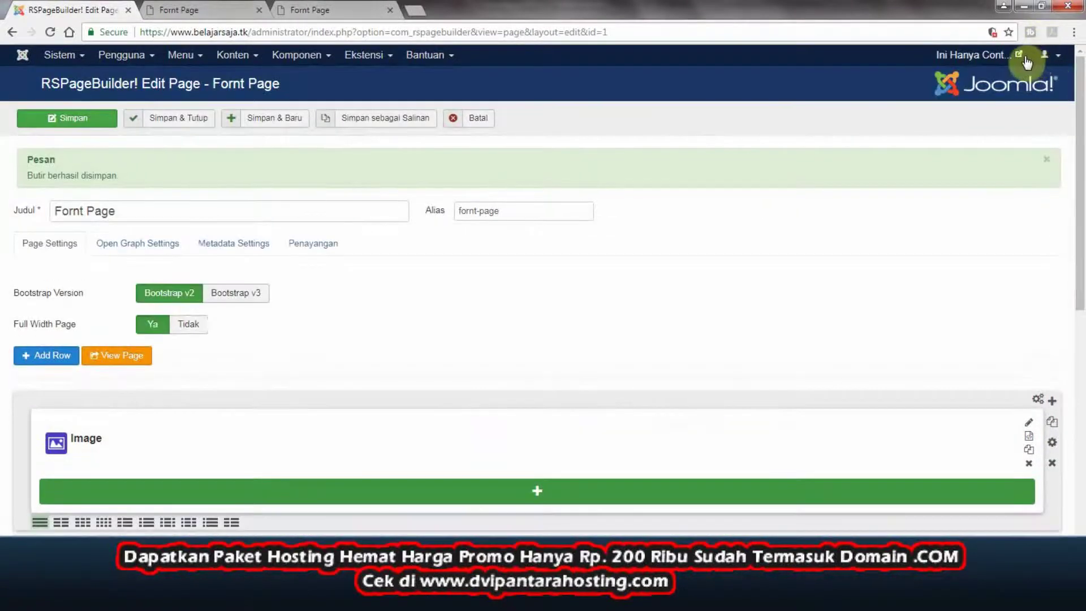
click(1021, 55)
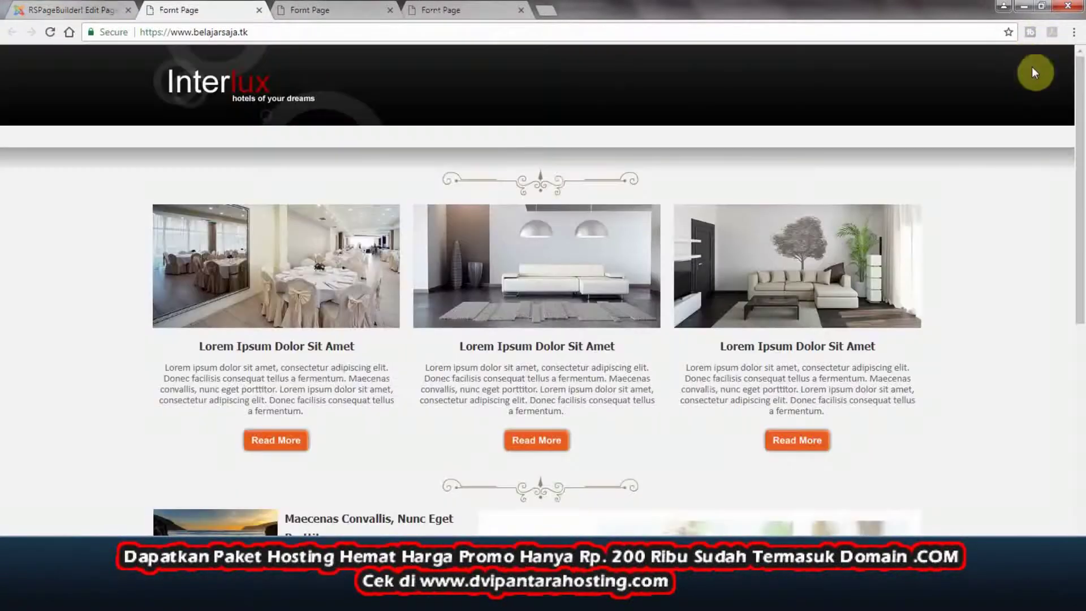
scroll(1082, 291, down, 7)
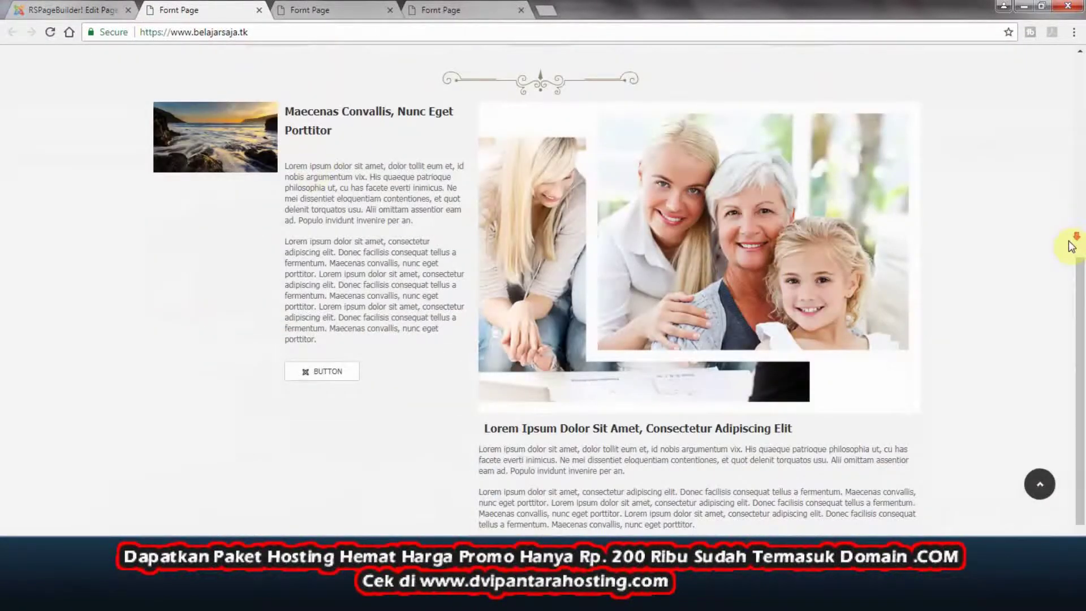
scroll(1072, 246, down, 2)
scroll(1072, 246, up, 5)
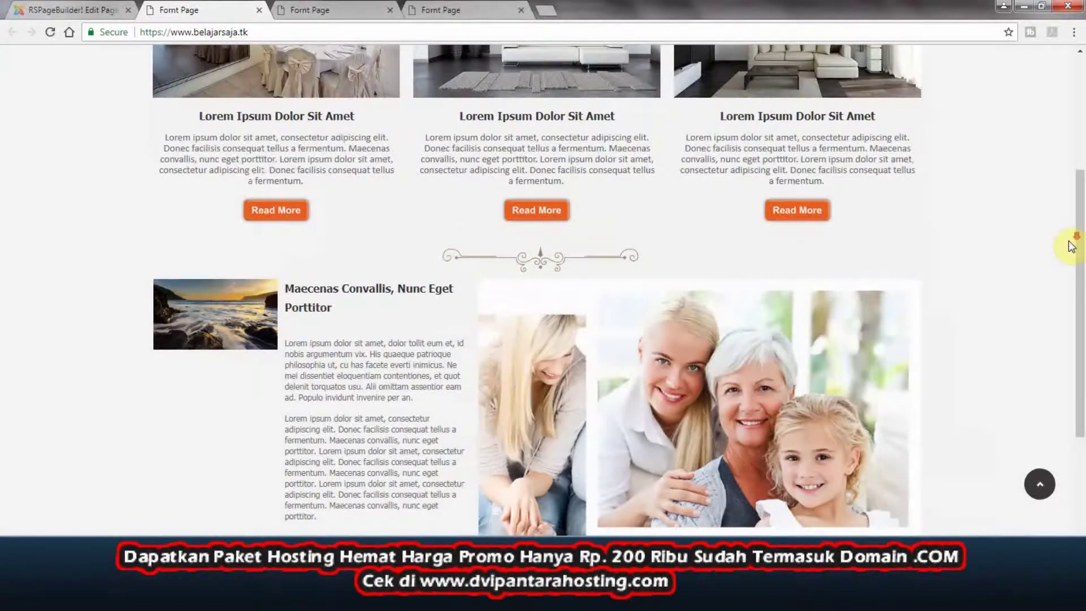
scroll(1072, 246, down, 4)
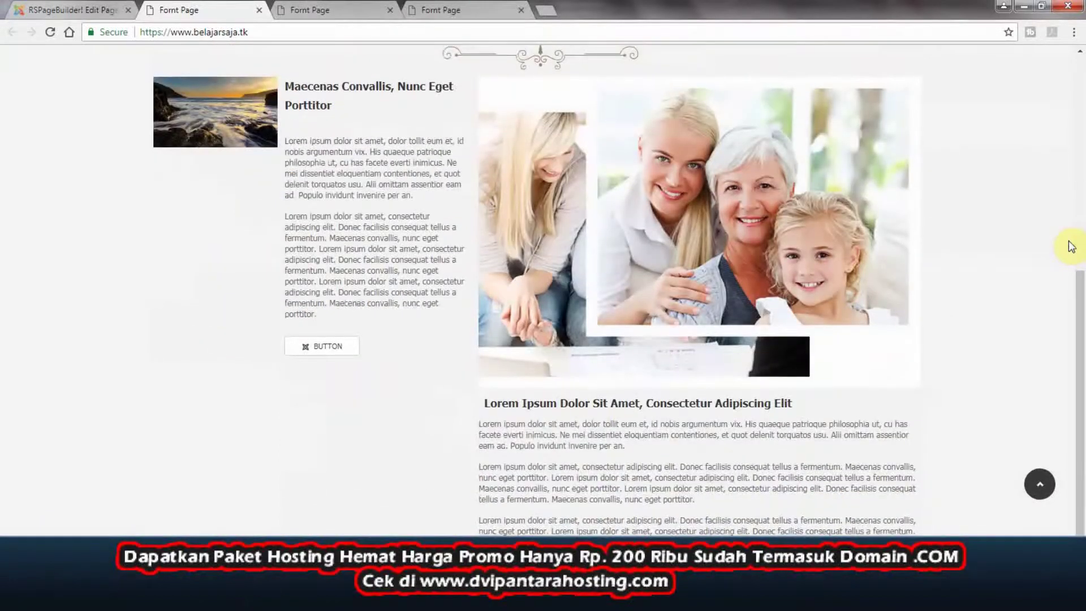
scroll(1072, 246, up, 1)
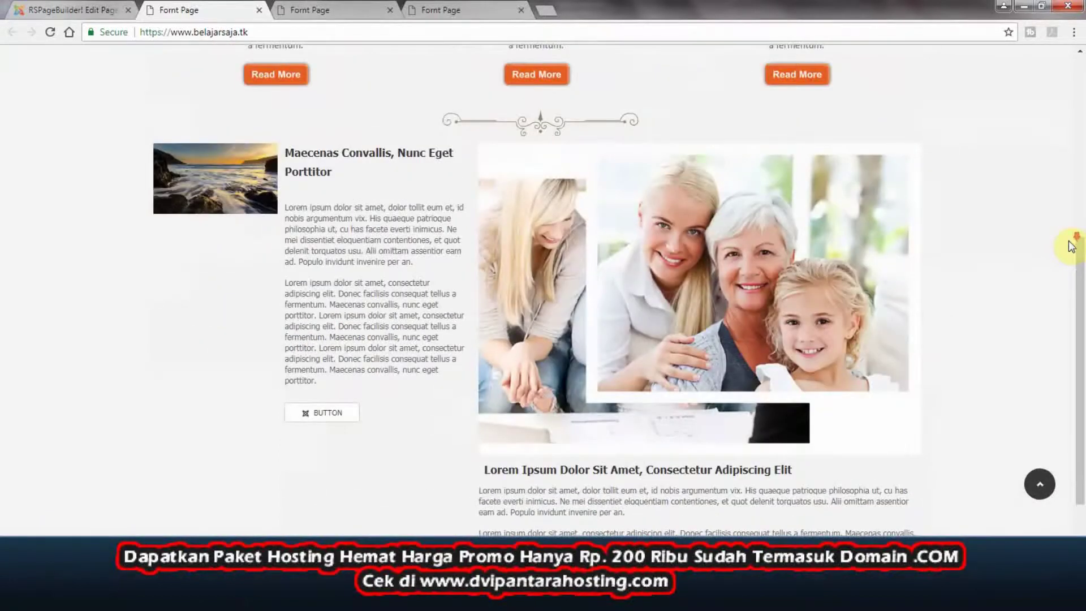
scroll(1072, 246, down, 2)
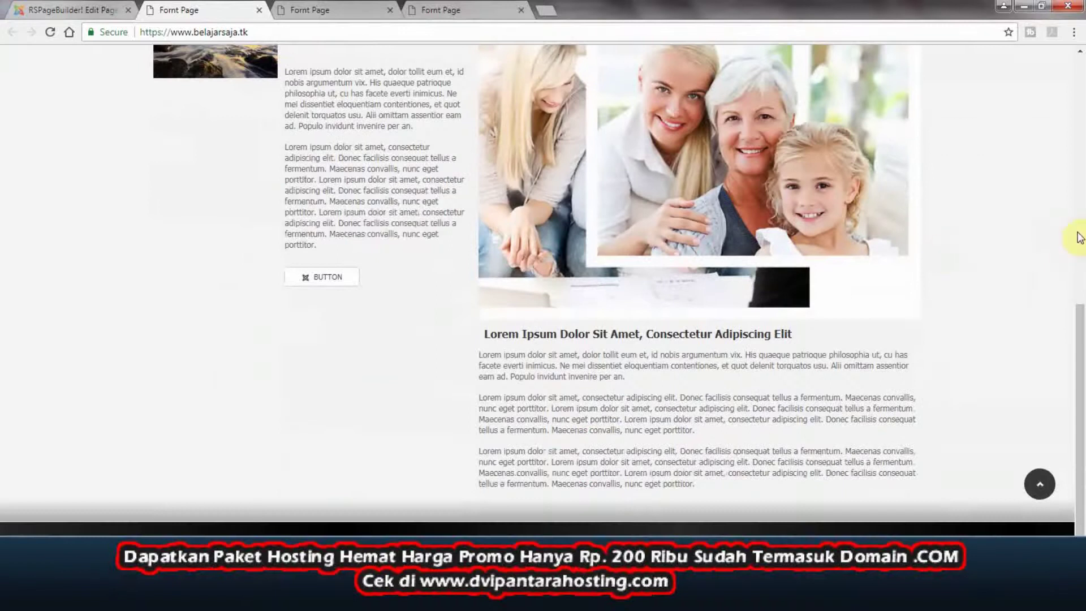
scroll(1080, 238, up, 2)
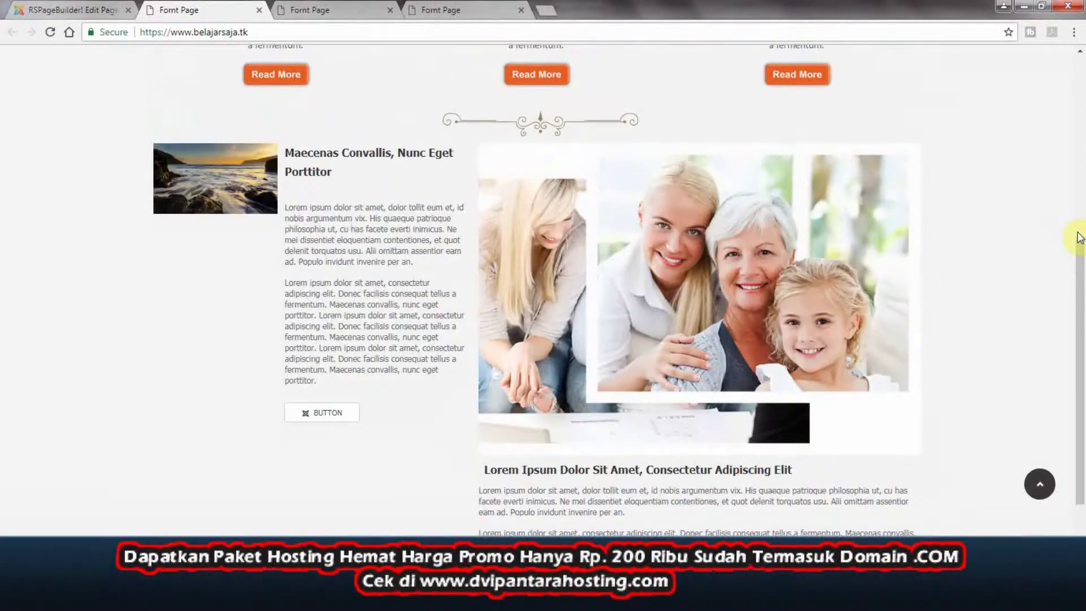
scroll(388, 284, down, 2)
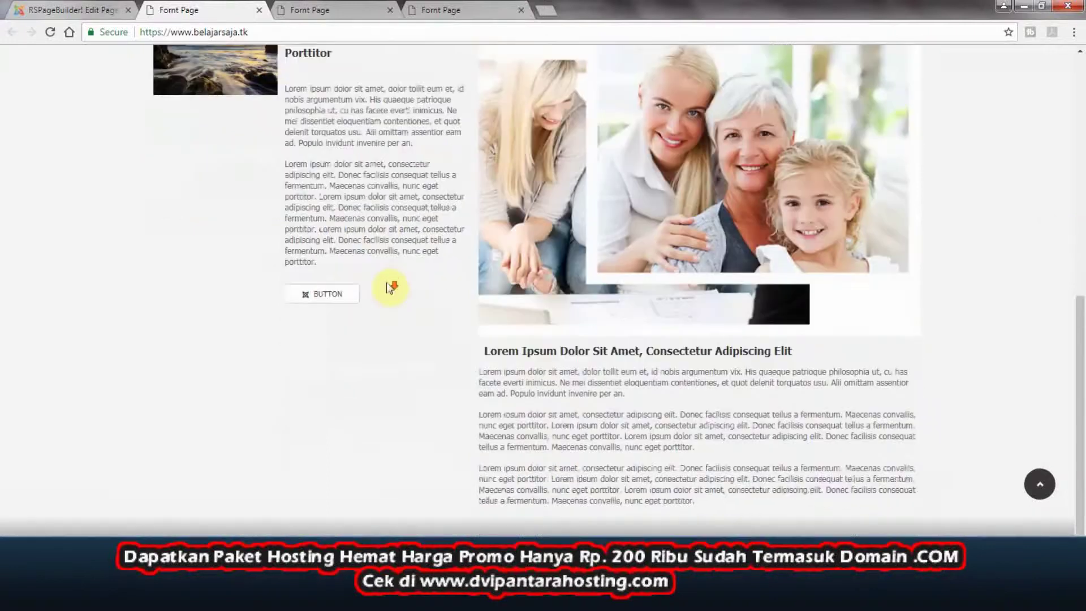
- Reopen the Horizontal Image Box for editing in RSPageBuilder and clear its button text and button link
click(28, 10)
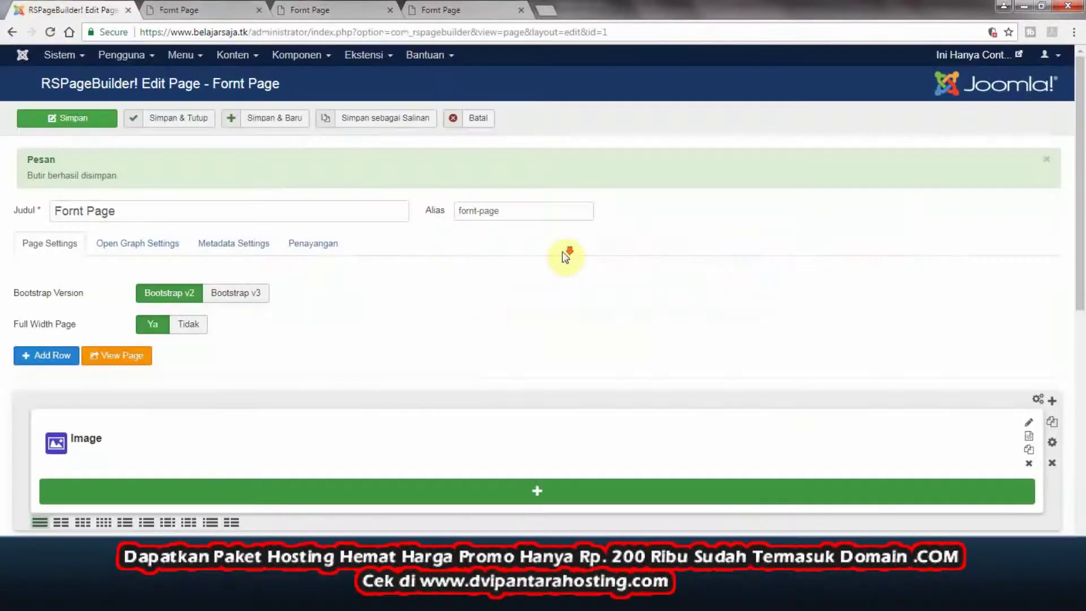
scroll(562, 252, down, 4)
scroll(563, 251, down, 3)
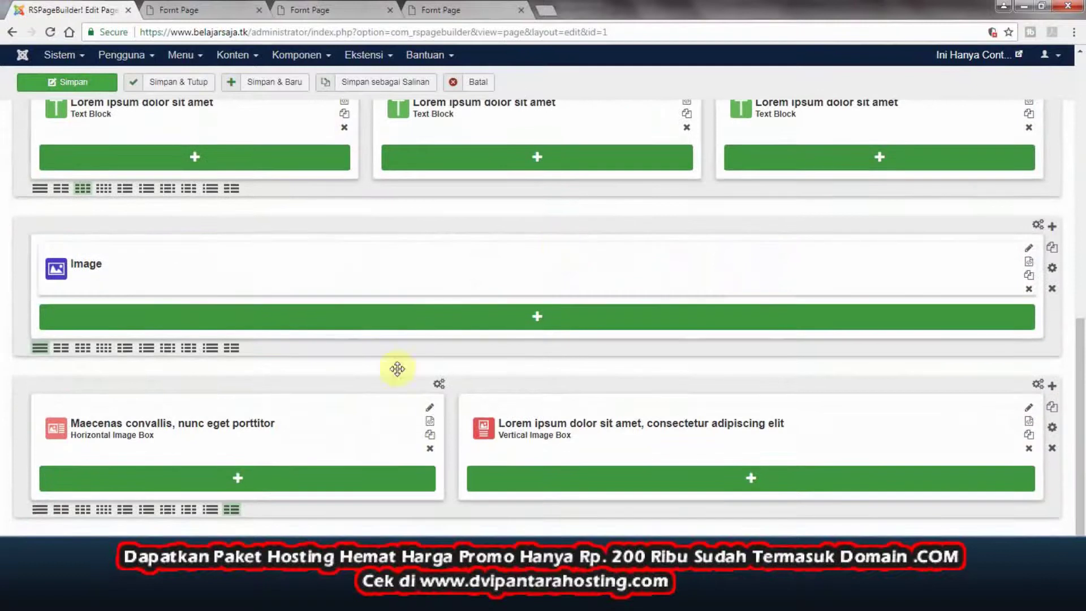
click(431, 408)
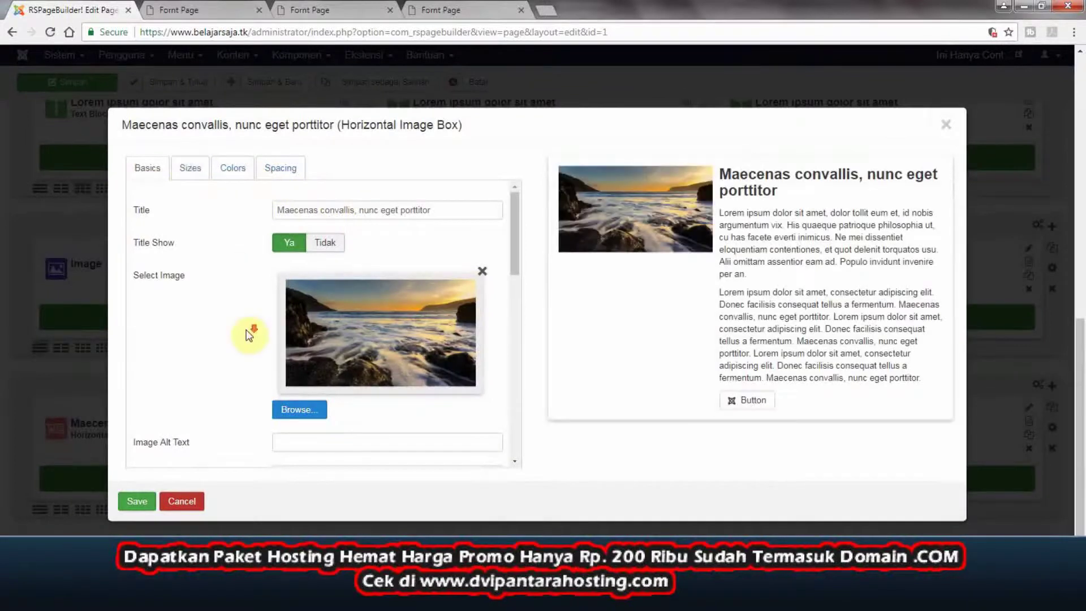
scroll(250, 328, down, 5)
scroll(296, 274, up, 1)
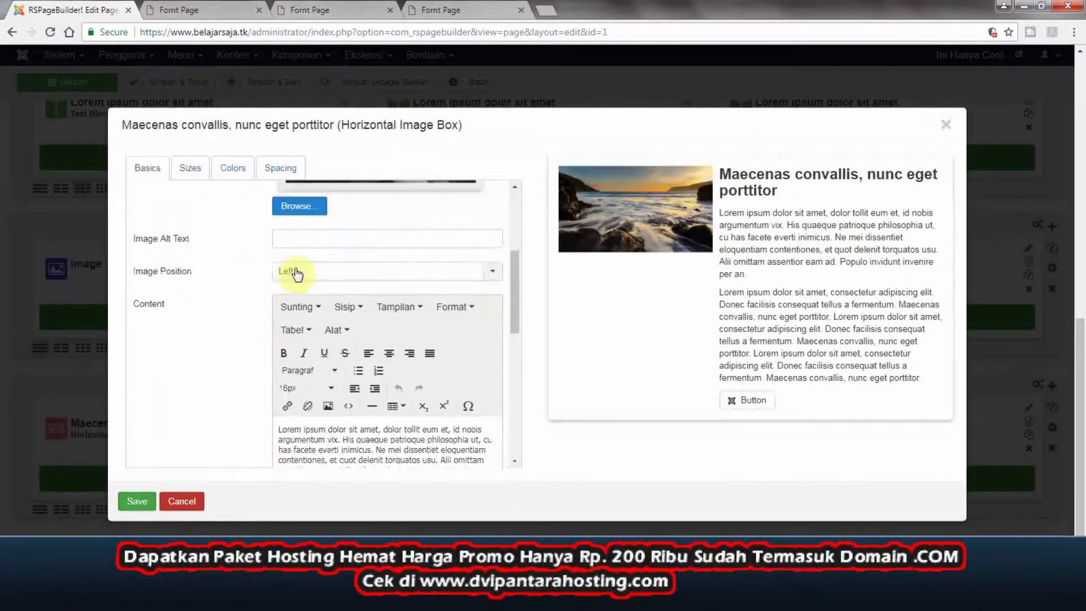
scroll(297, 271, down, 4)
scroll(296, 272, up, 2)
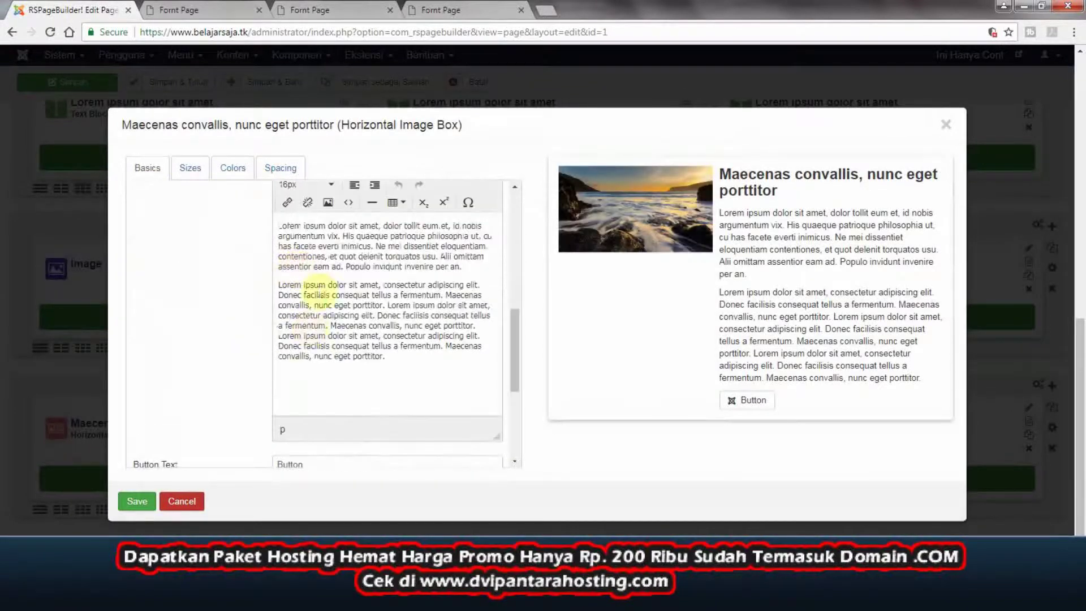
scroll(320, 291, up, 1)
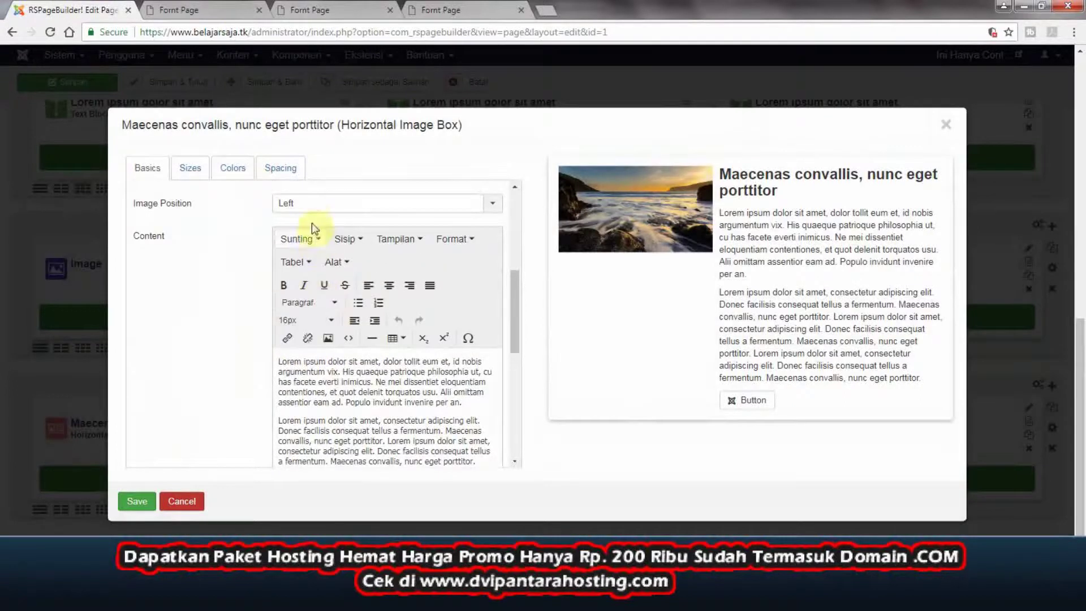
scroll(348, 368, down, 4)
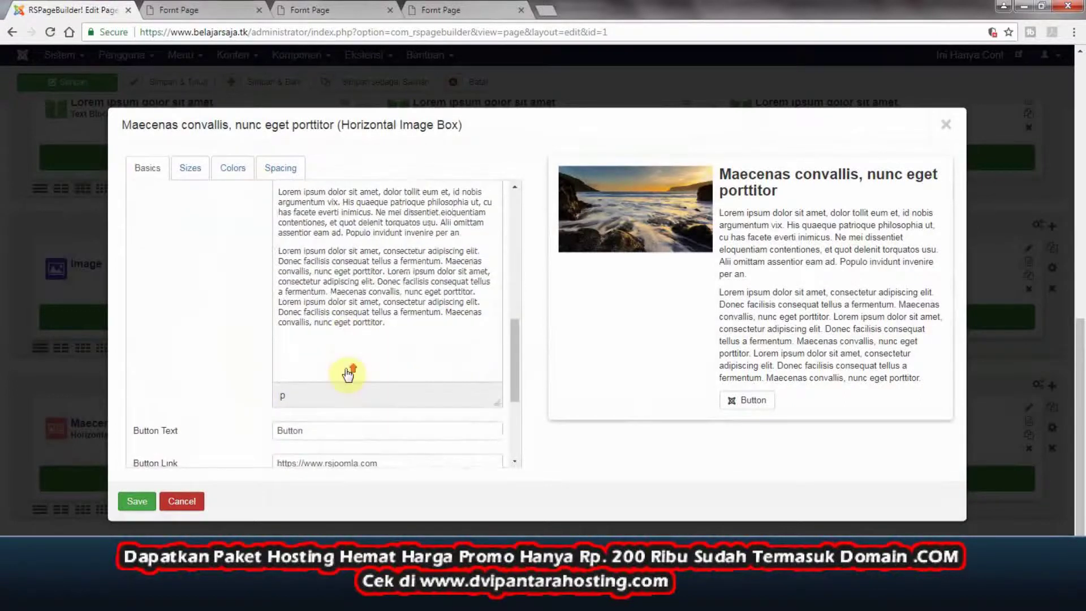
double_click(342, 326)
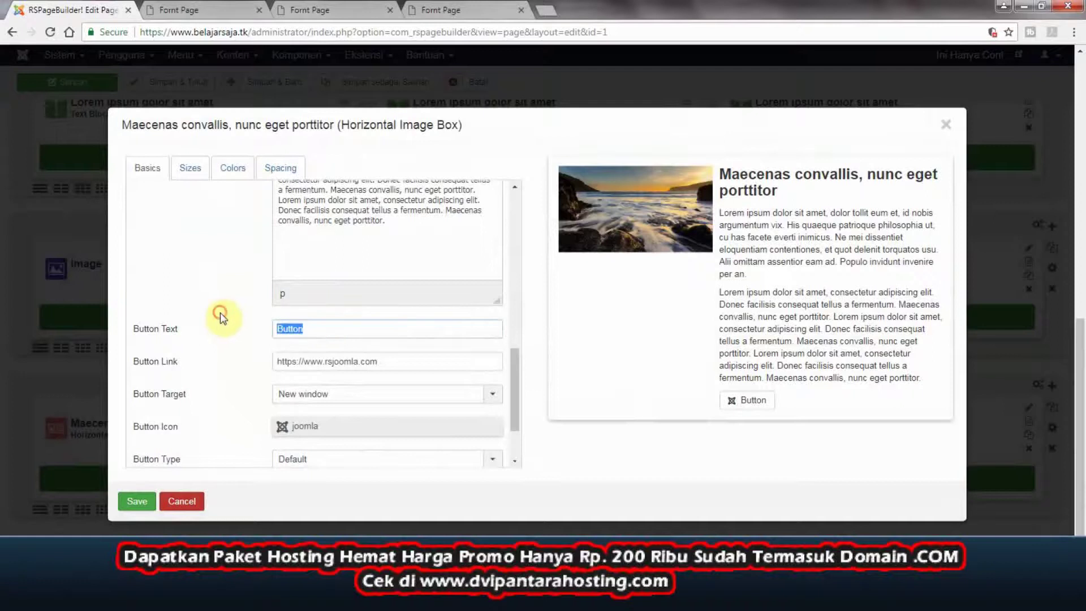
key(BackSpace)
drag(386, 356, 213, 359)
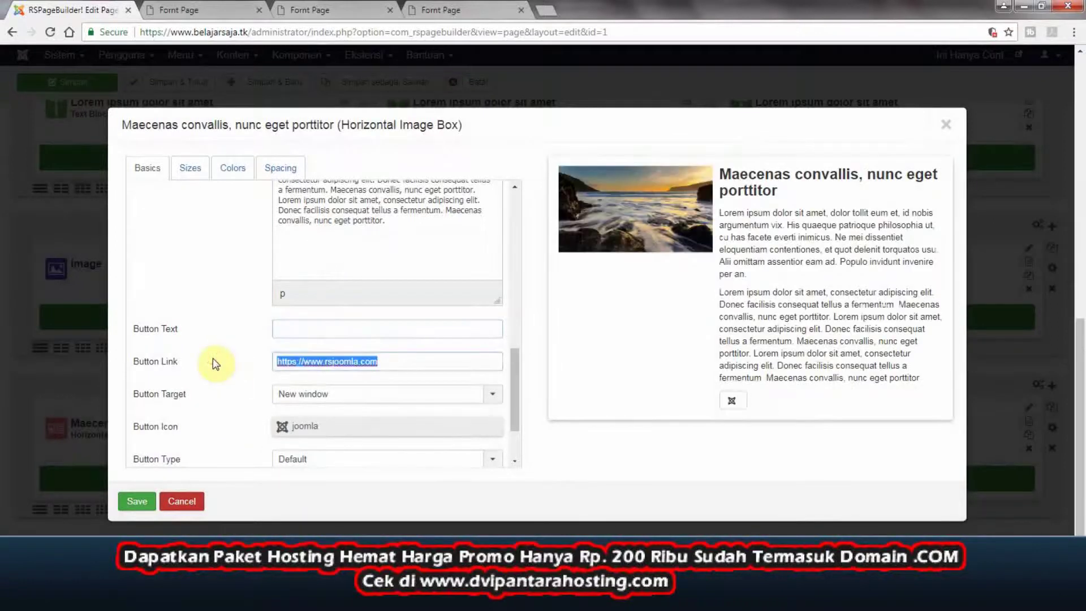
key(BackSpace)
- Set the Horizontal Image Box's button icon to No Icon
click(331, 428)
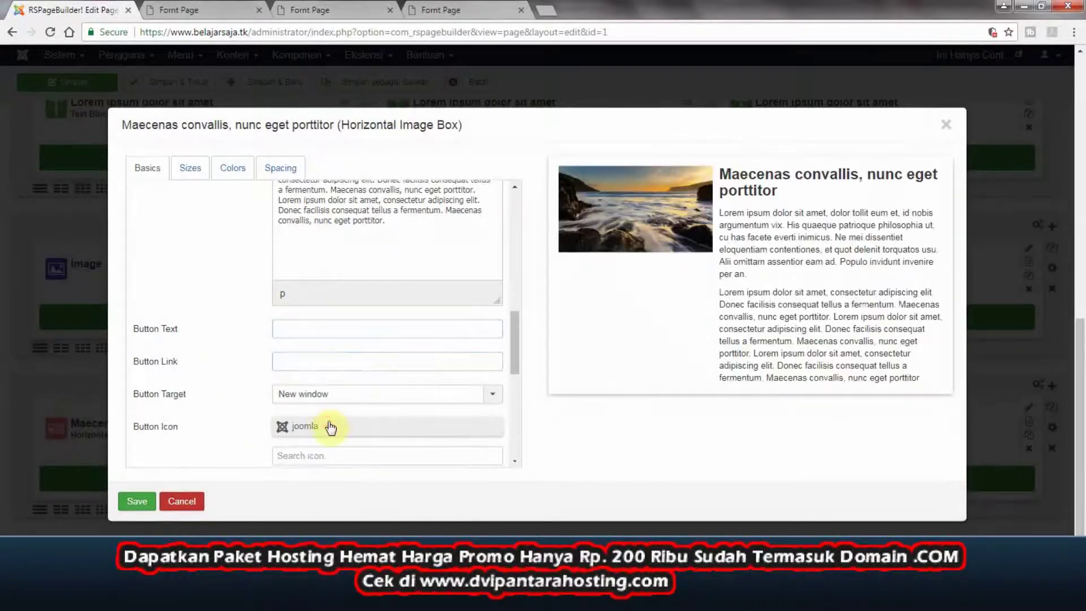
scroll(331, 427, down, 2)
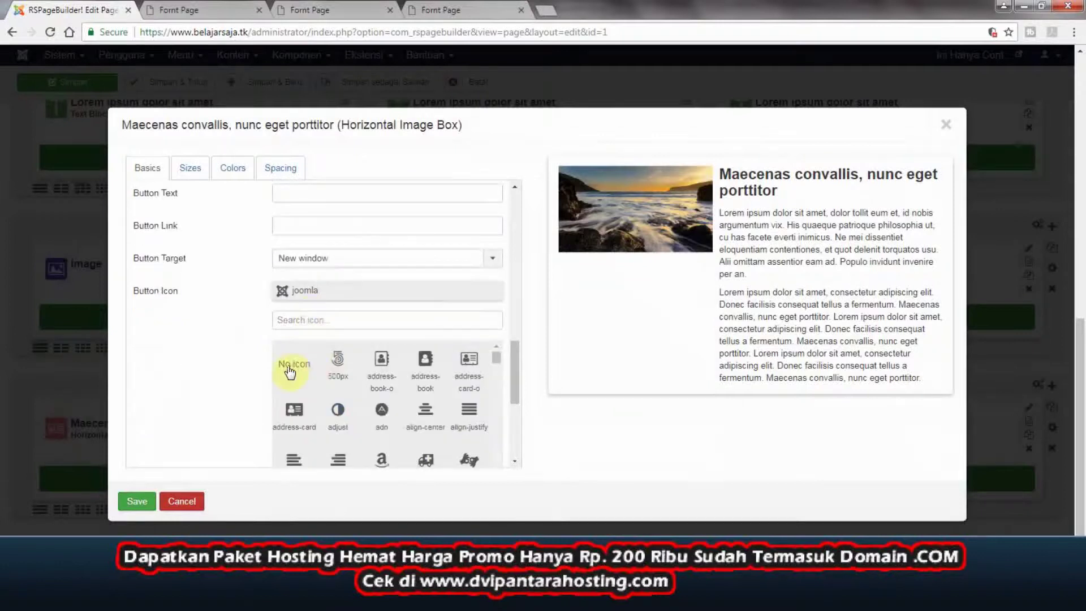
click(293, 363)
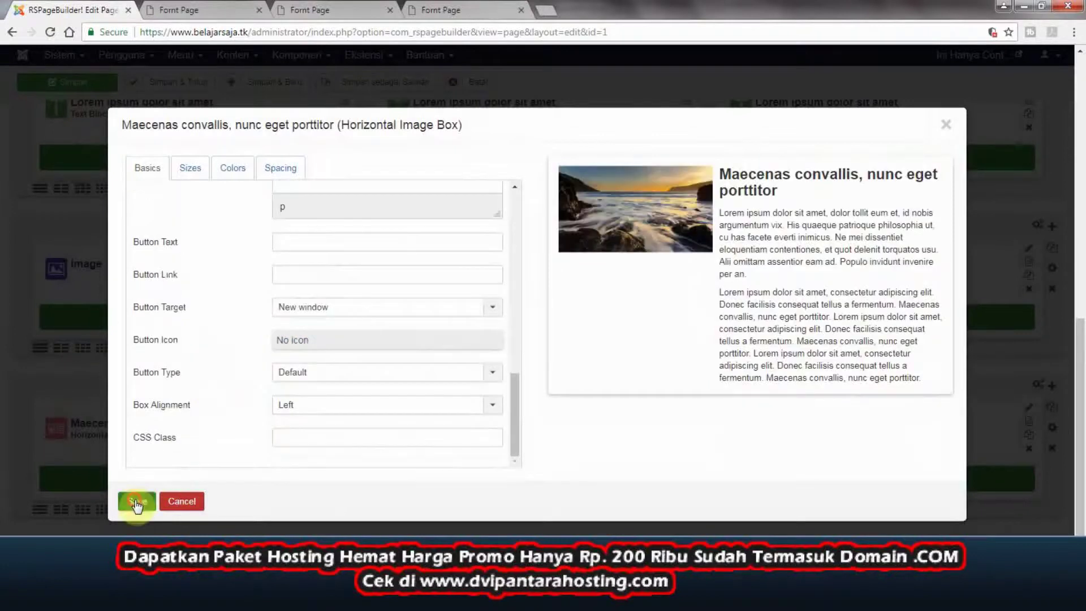
- Review the Horizontal Image Box's layout on the live site and return to its settings in the page editor
click(215, 6)
scroll(416, 381, up, 4)
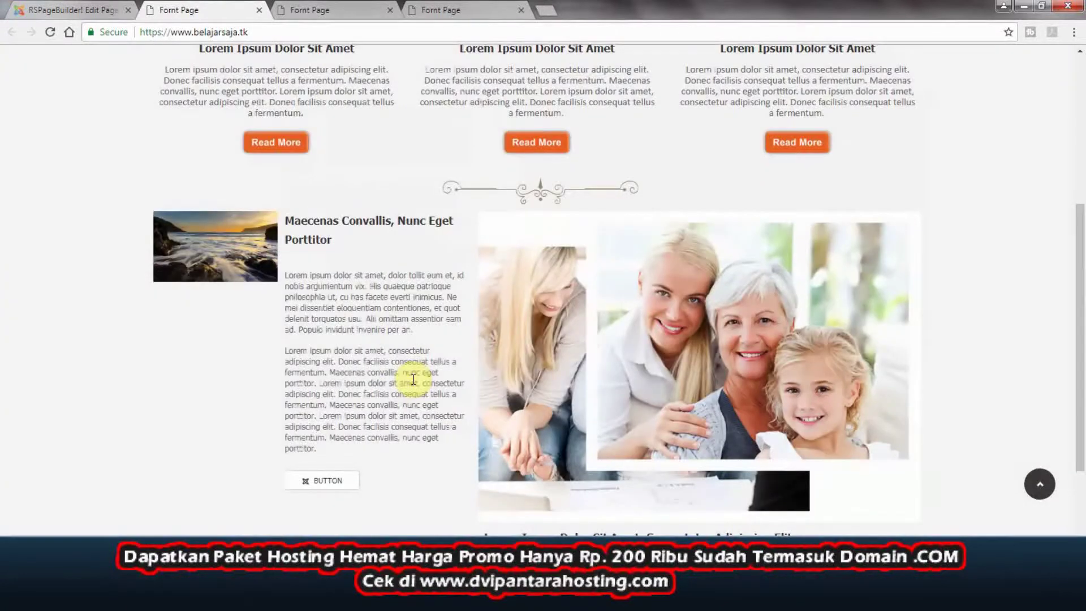
click(83, 7)
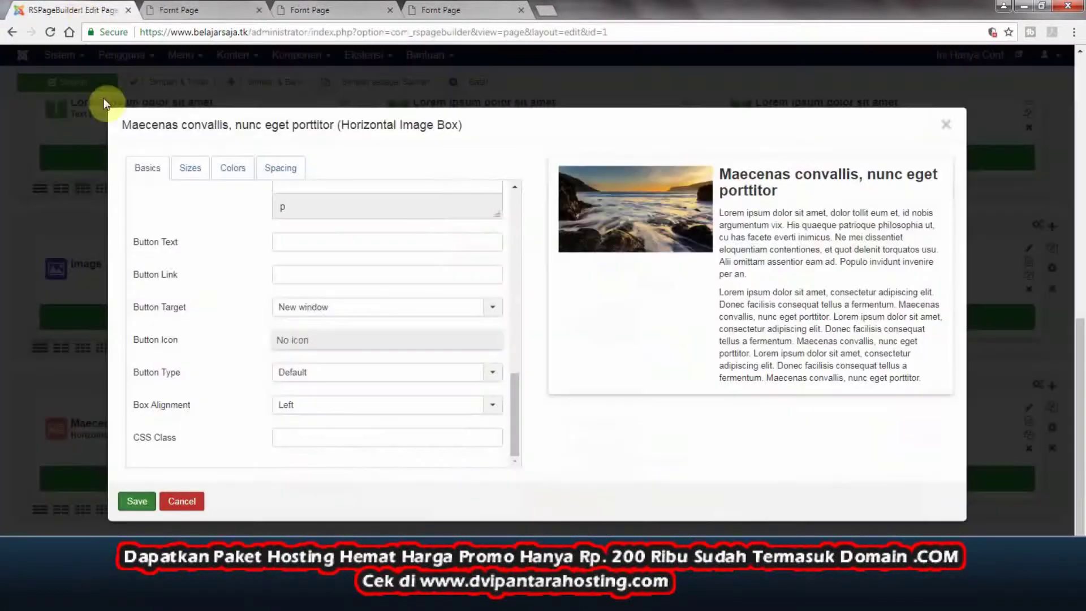
- Duplicate the Horizontal Image Box within its column and save the page
click(109, 97)
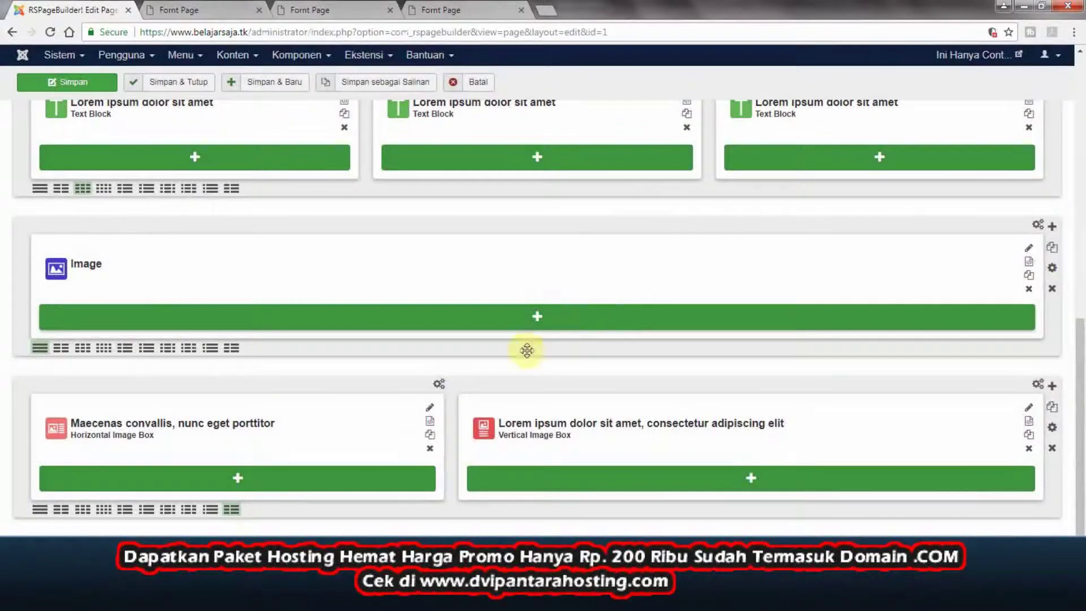
click(430, 437)
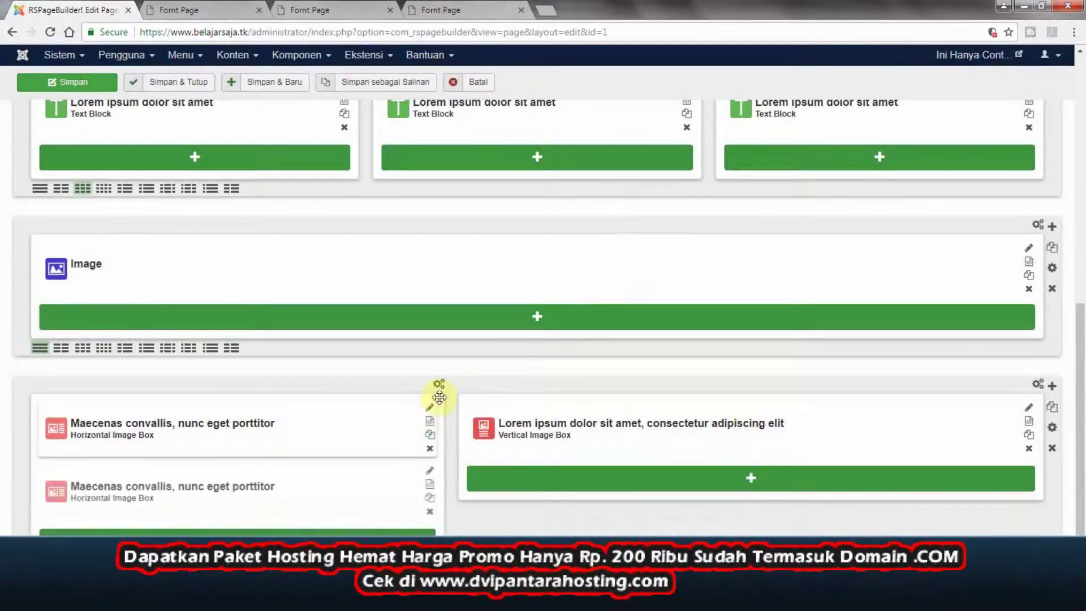
click(72, 84)
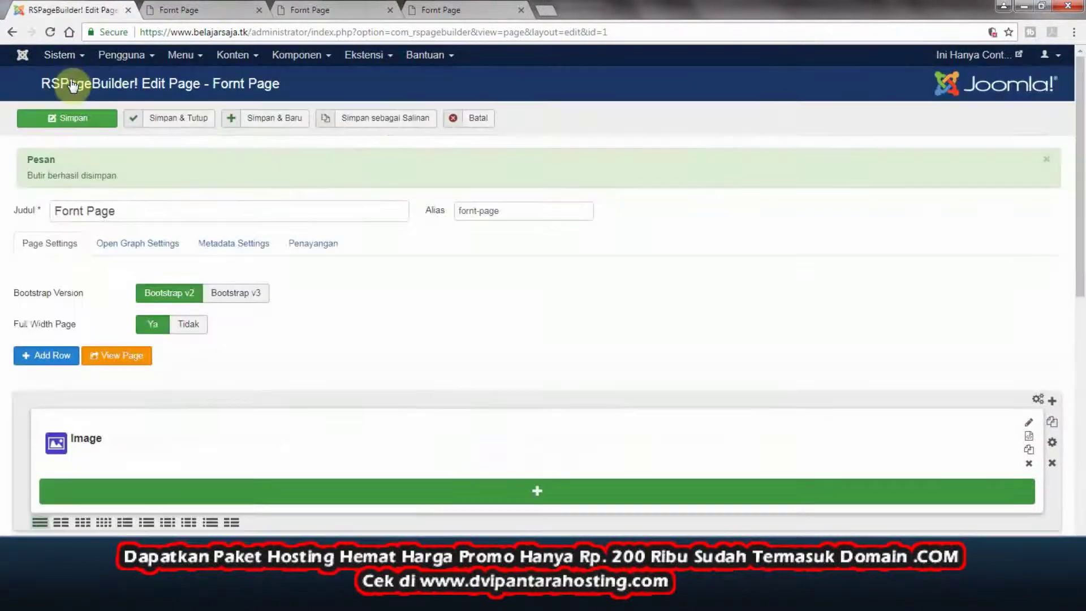
- Examine the two stacked Horizontal Image Boxes beside the Vertical Image Box on the live site
click(1021, 54)
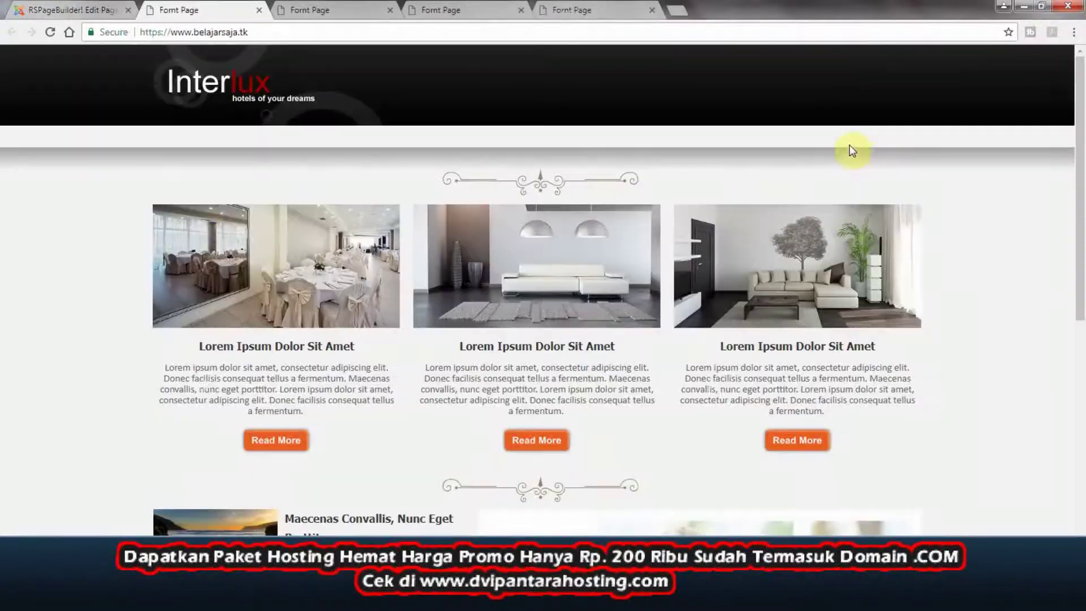
scroll(1082, 260, down, 9)
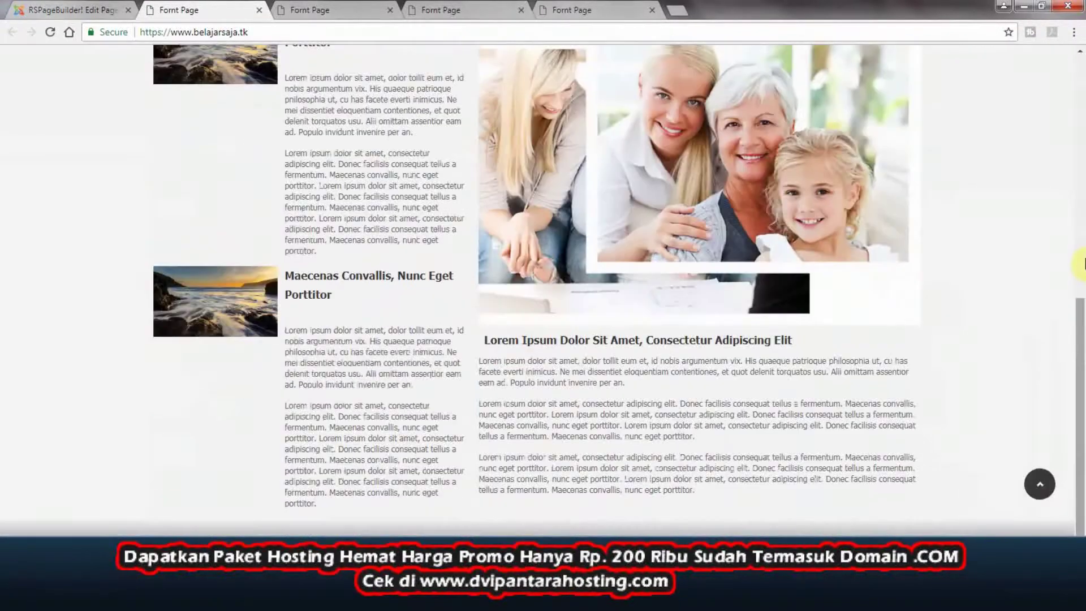
scroll(1084, 263, down, 1)
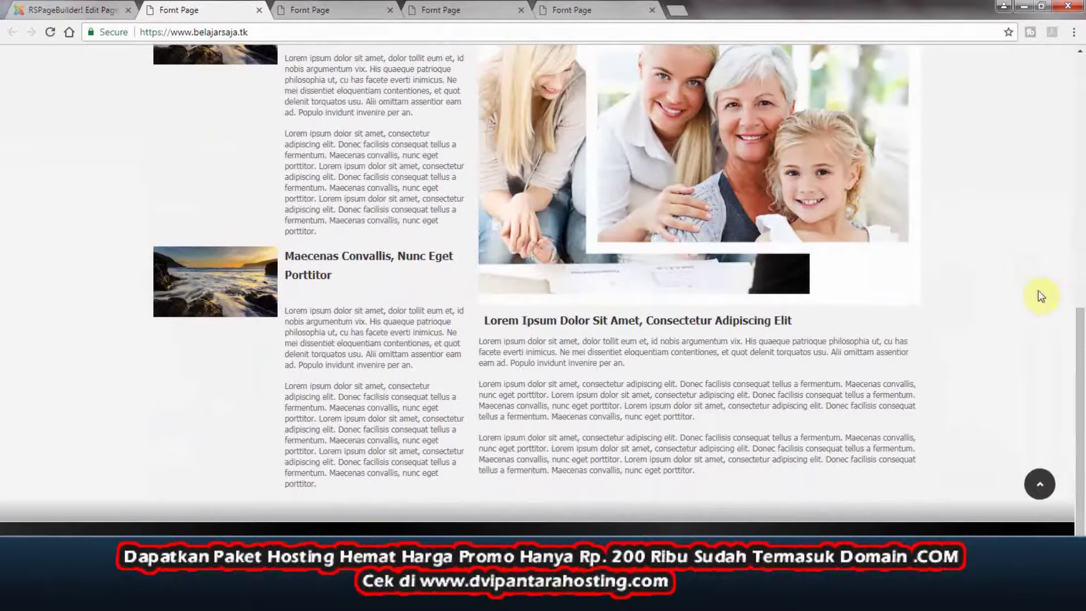
scroll(1039, 291, up, 2)
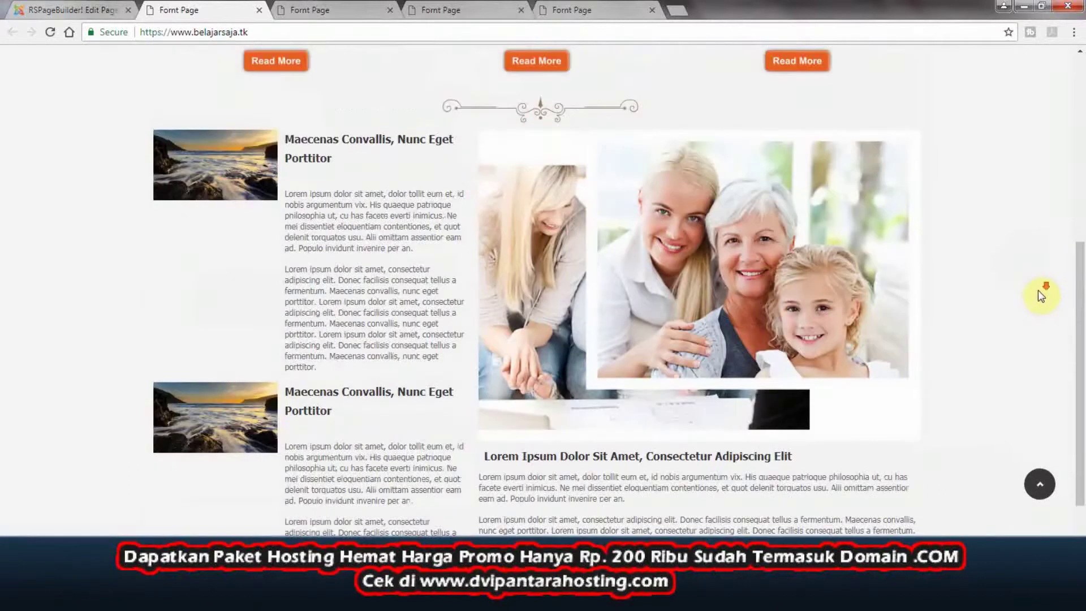
scroll(1039, 292, down, 2)
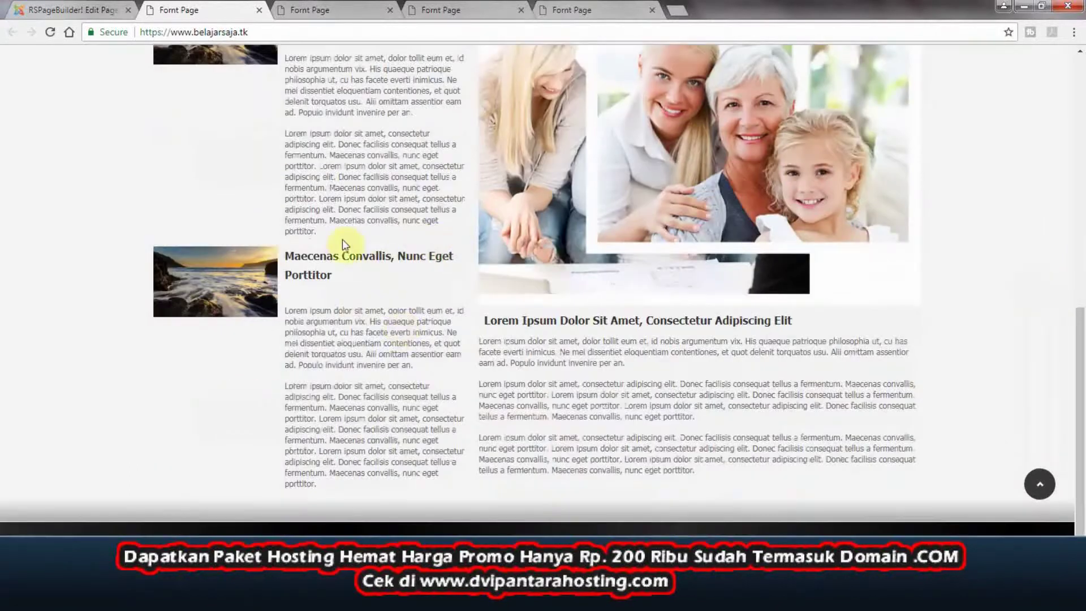
- Return to the page editor and add a Divider element to the column holding the two Horizontal Image Boxes
click(110, 9)
scroll(598, 251, down, 5)
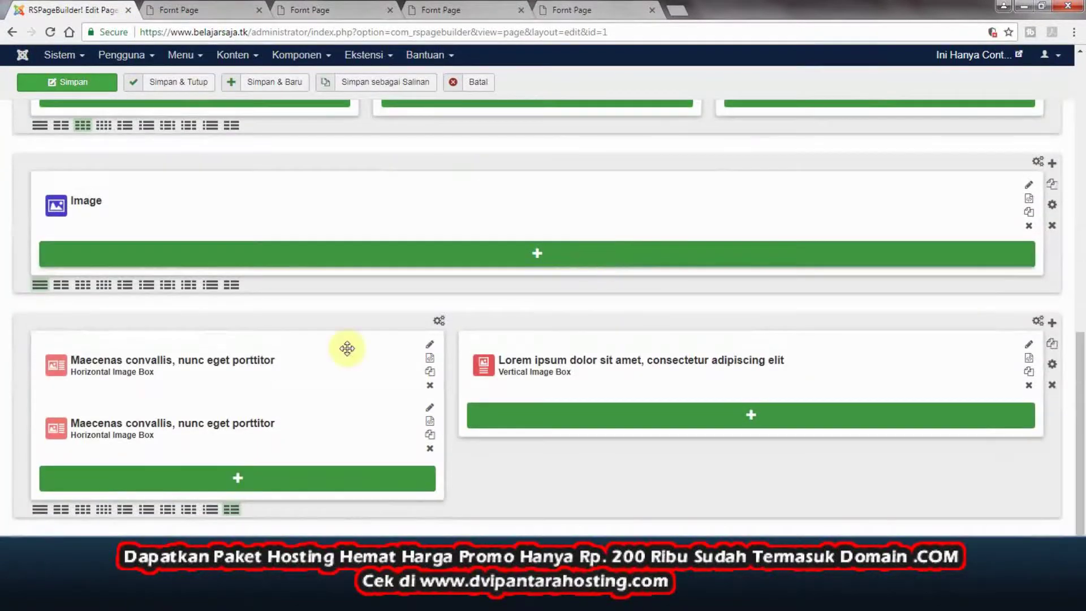
click(241, 479)
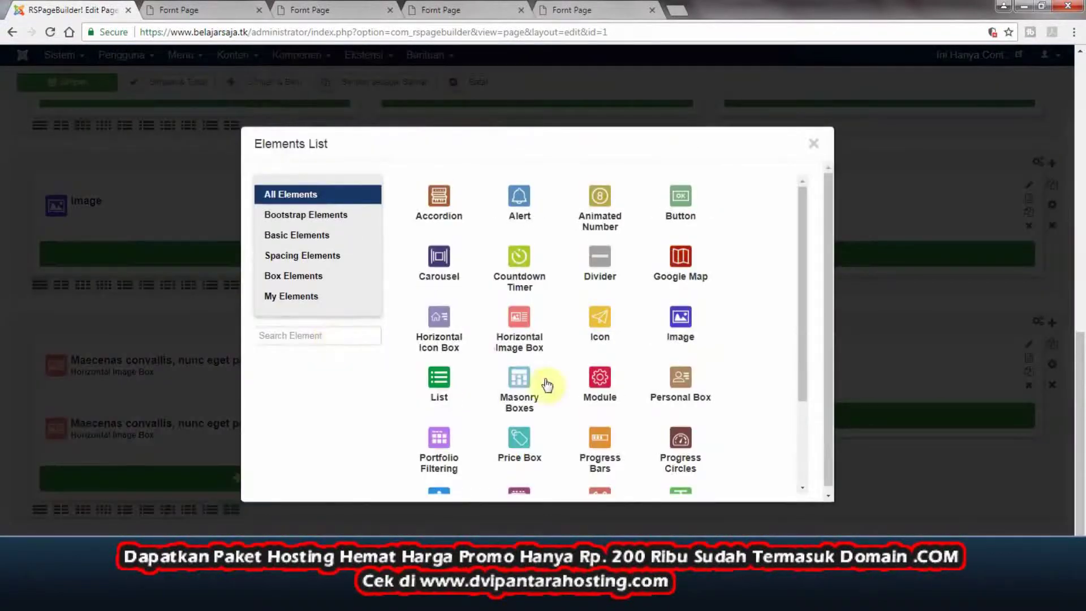
click(597, 266)
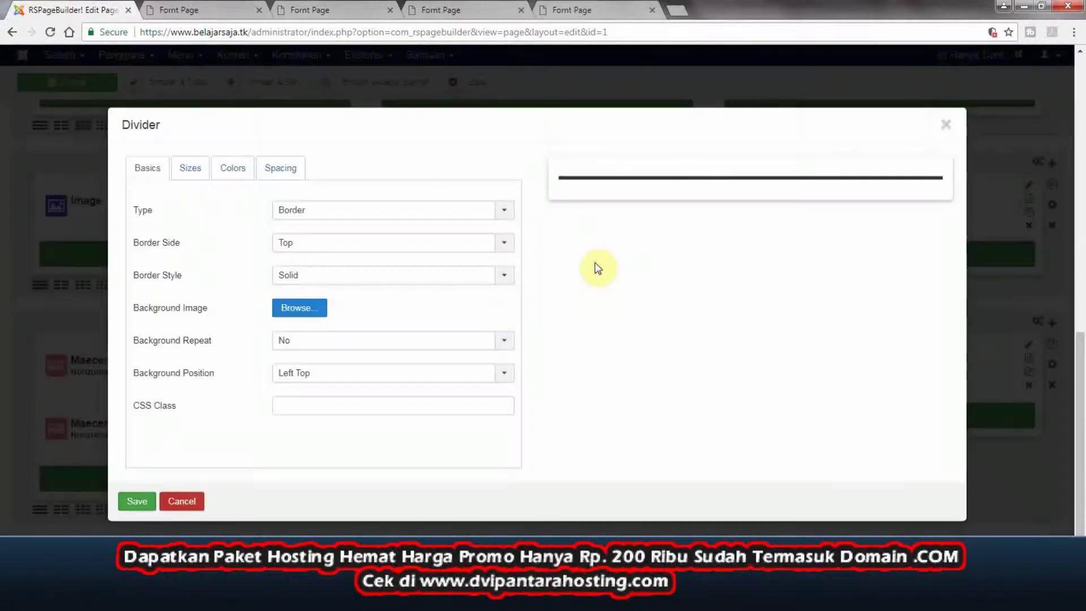
- Review the divider's type and border side options and set its border style to Dotted
click(505, 210)
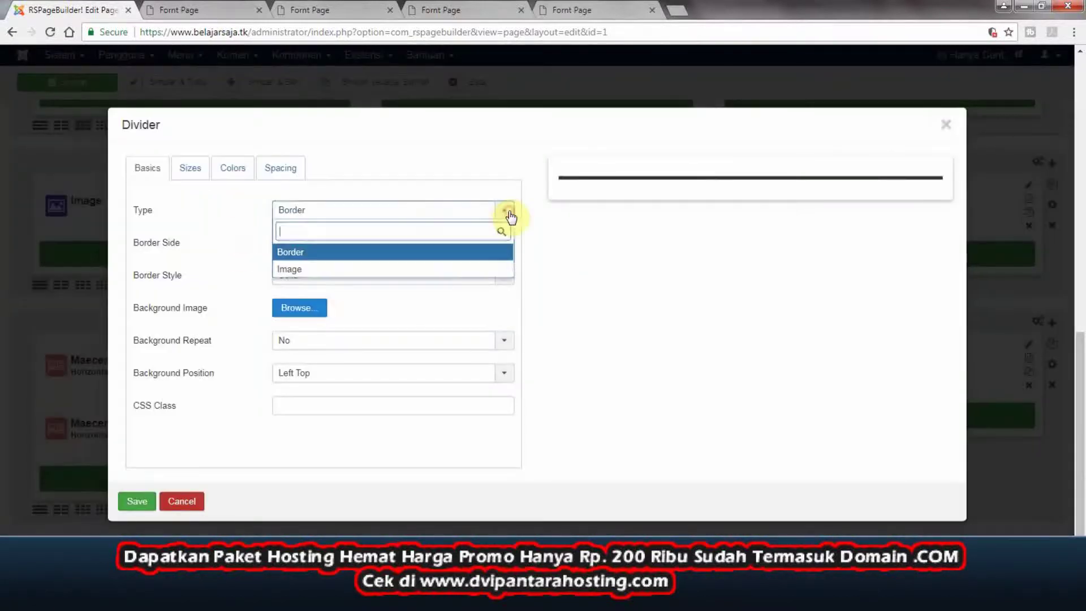
click(571, 257)
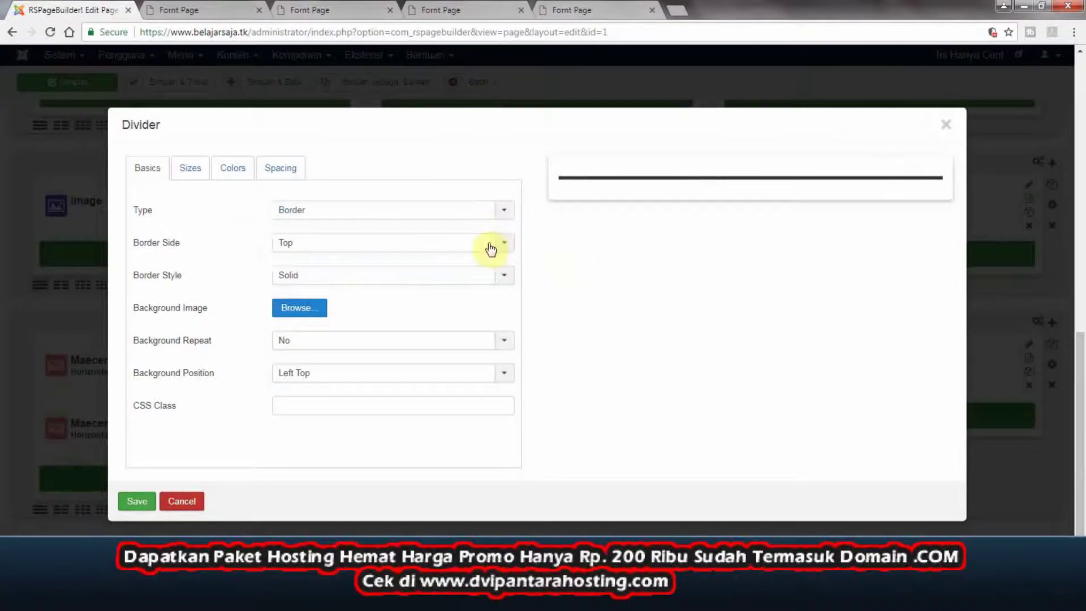
click(502, 242)
click(575, 264)
click(388, 281)
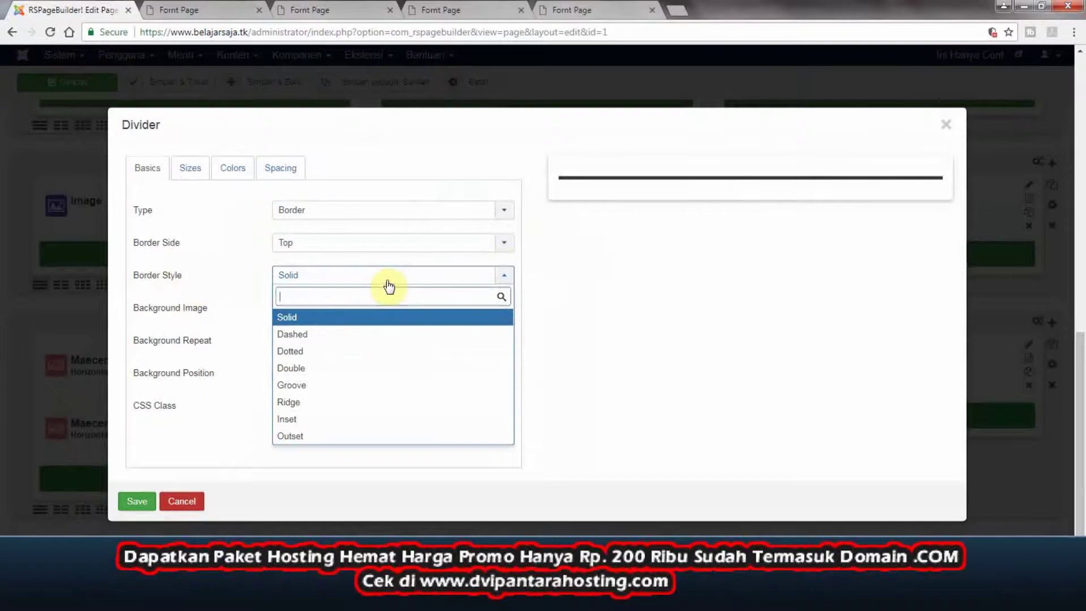
click(358, 354)
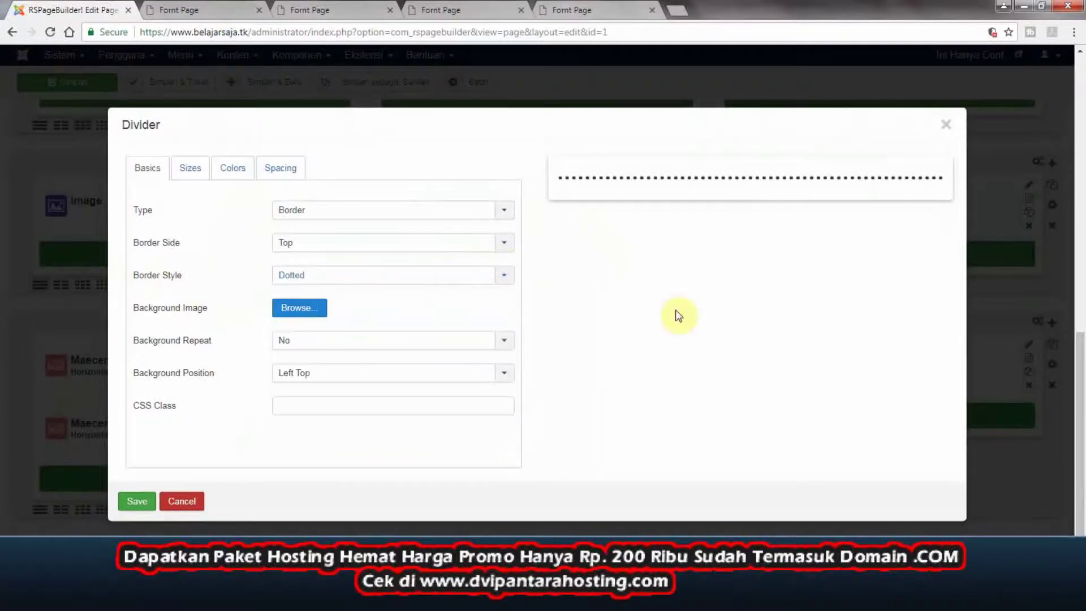
- Set the divider's border width to 1px
click(193, 178)
click(306, 210)
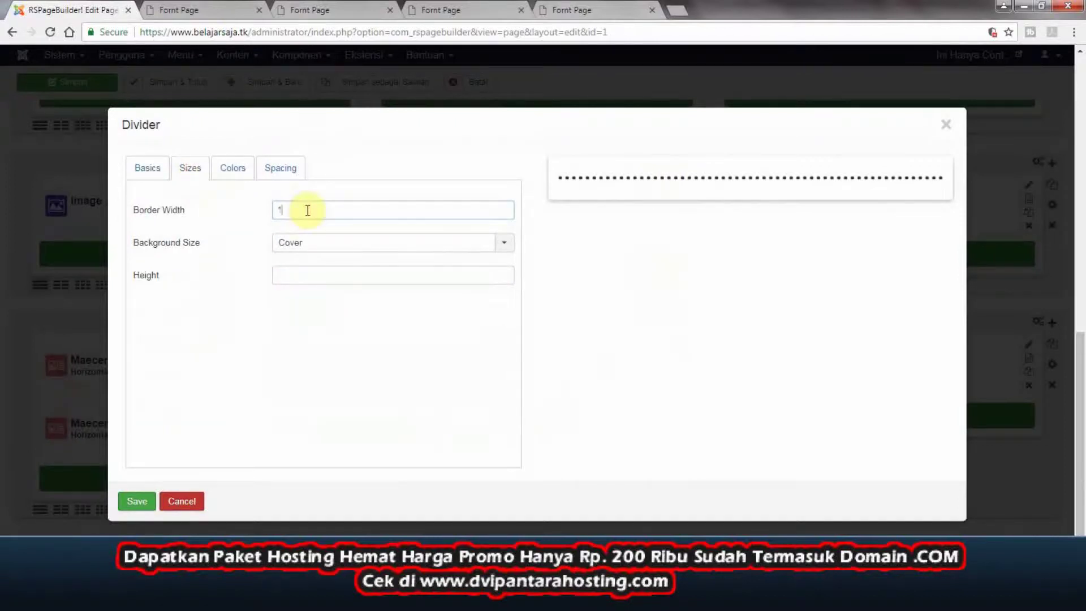
text(1px)
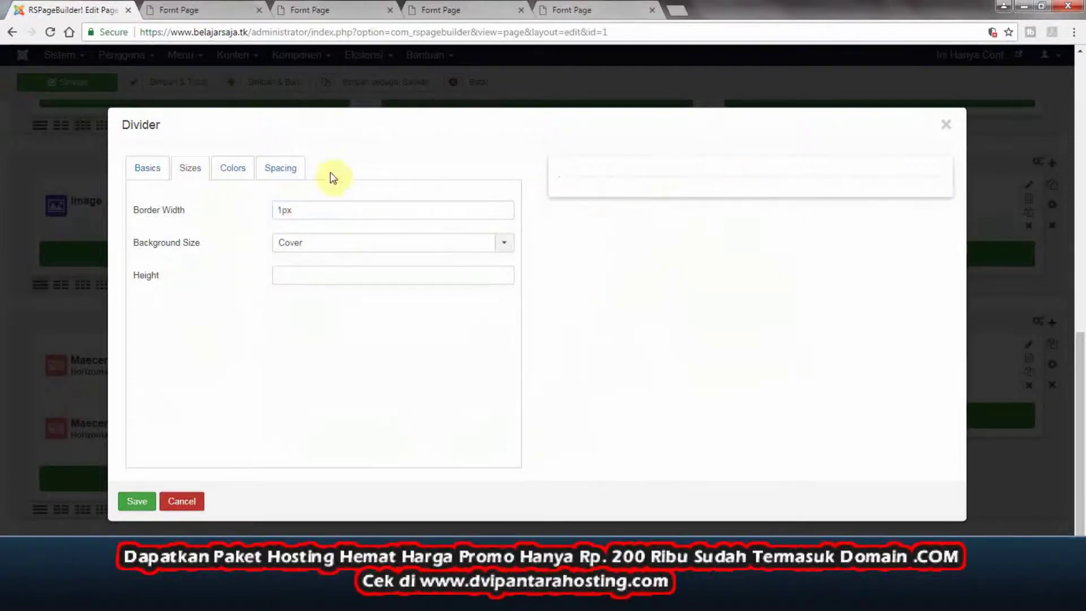
- Set the divider's margin and padding to 3px each
click(288, 169)
click(234, 170)
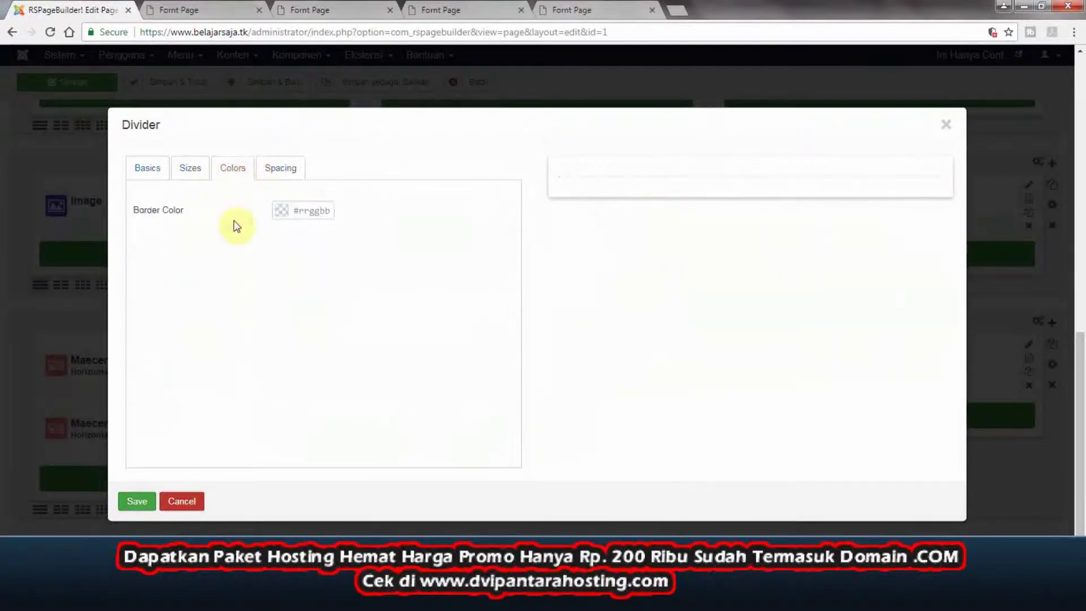
click(288, 169)
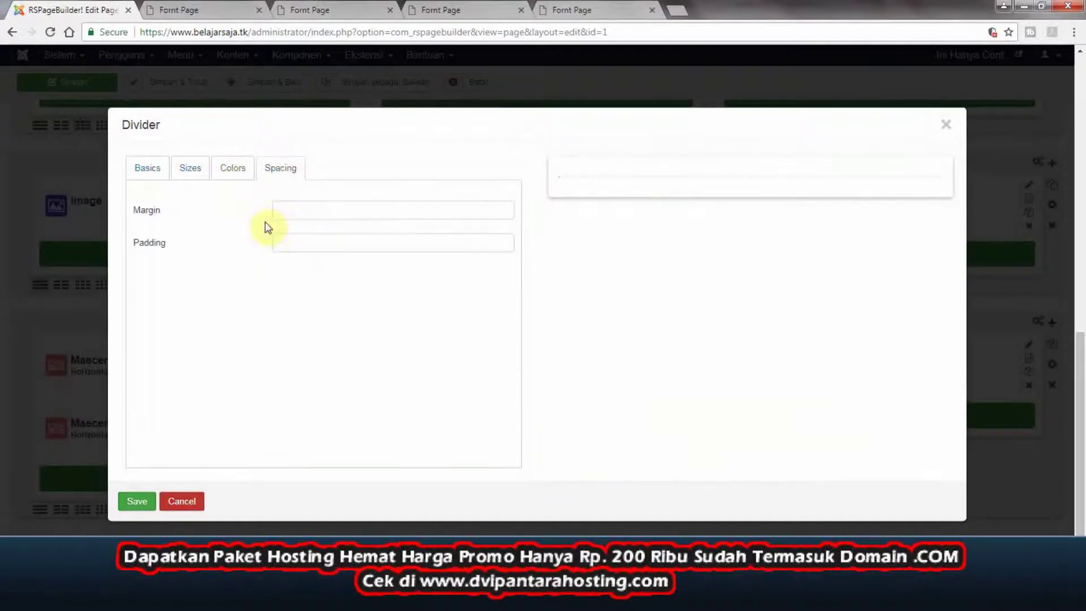
click(309, 211)
click(301, 240)
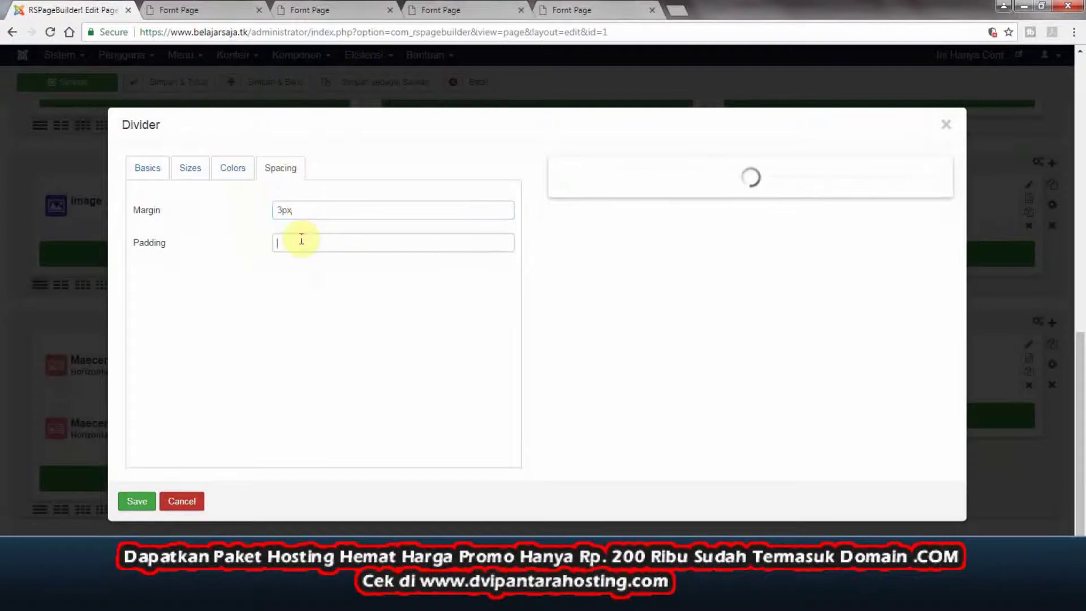
text(3p)
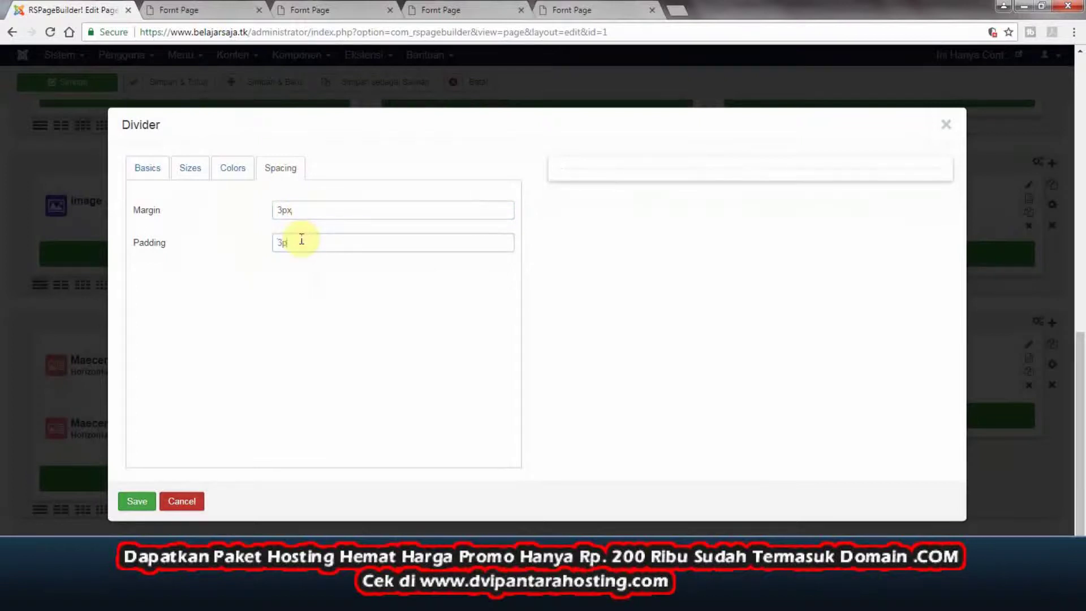
text(x)
- Set the divider's border color to dark grey #474343
click(202, 168)
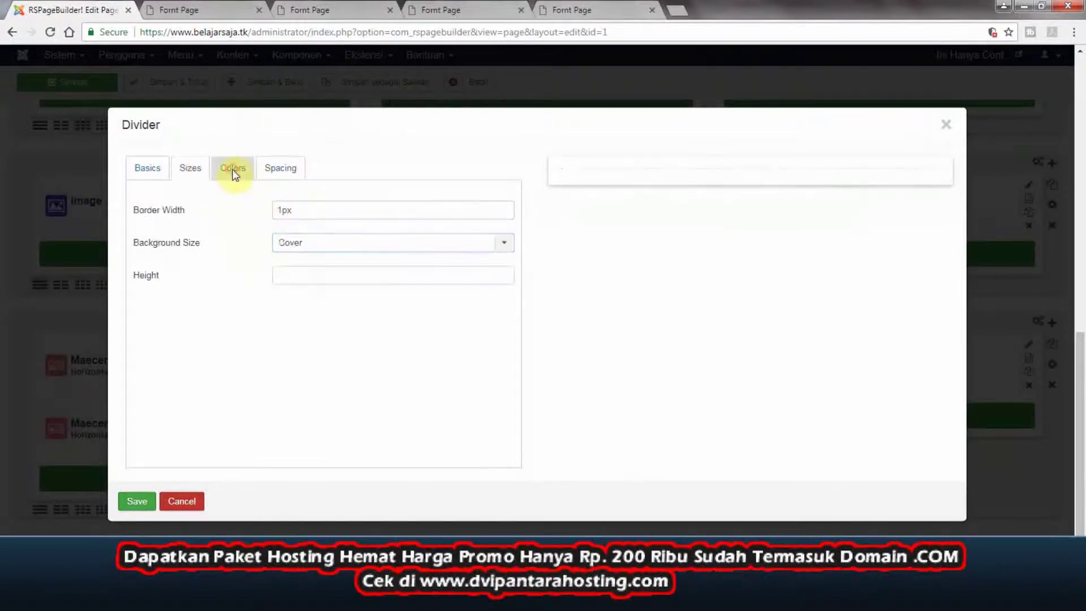
click(233, 169)
click(279, 212)
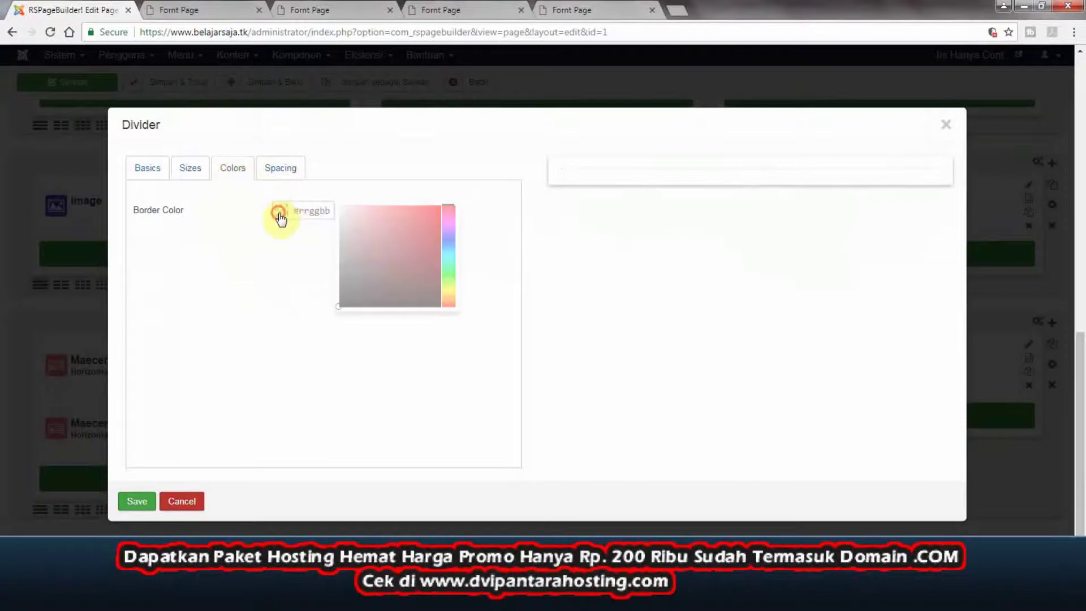
click(338, 266)
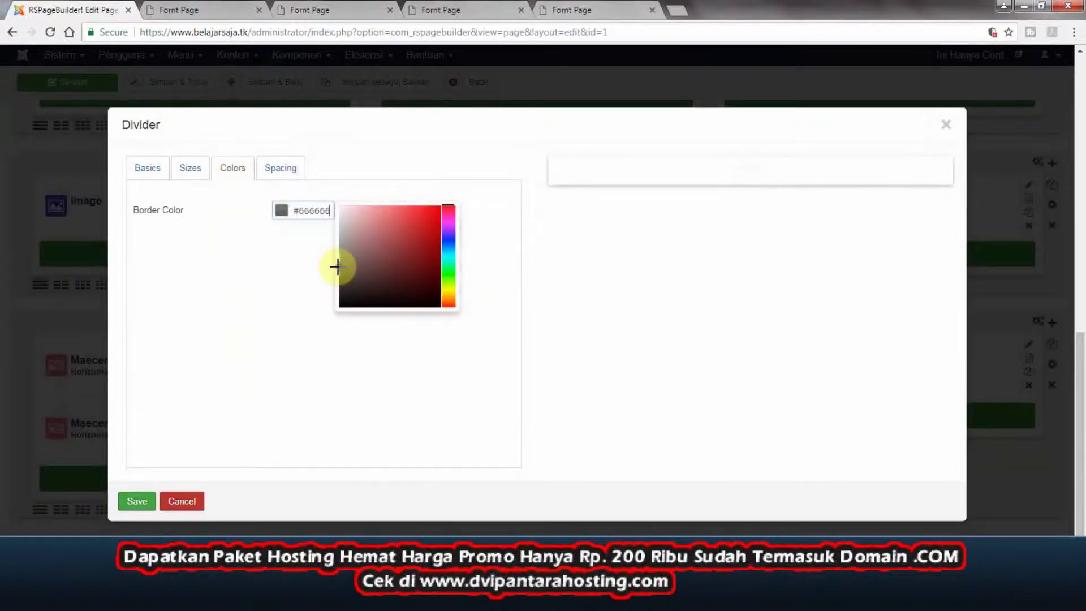
drag(338, 267, 346, 279)
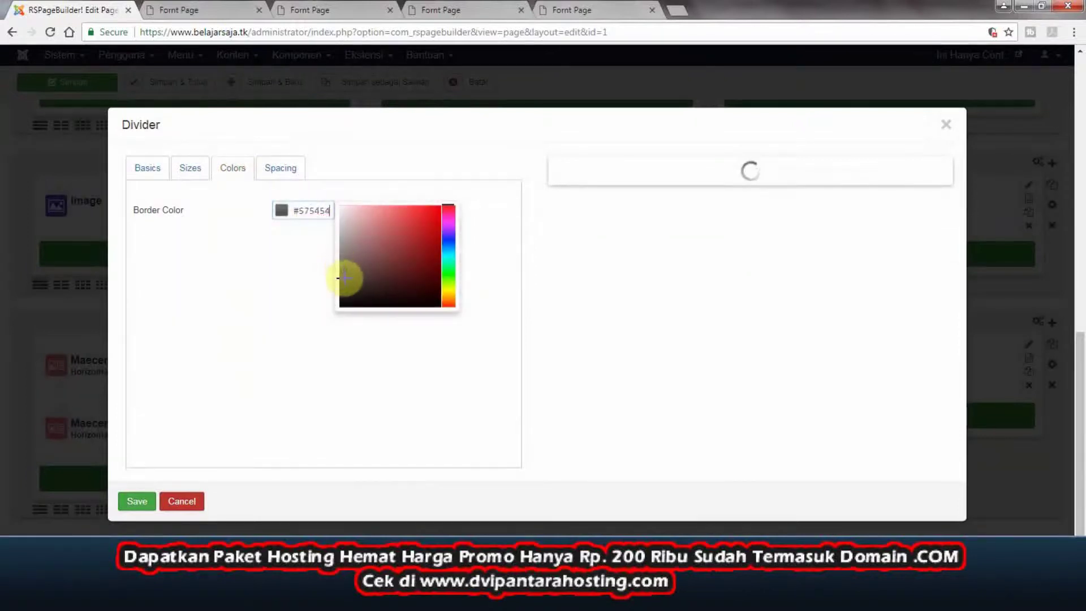
click(248, 270)
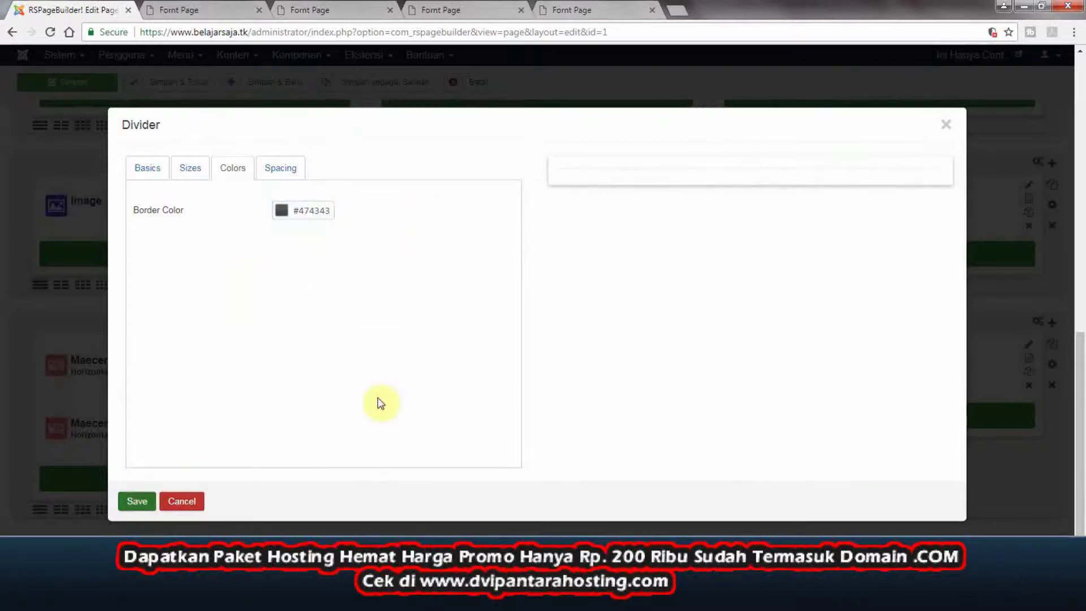
- Save the divider's settings, move it between the two Horizontal Image Boxes, and save the page
click(131, 502)
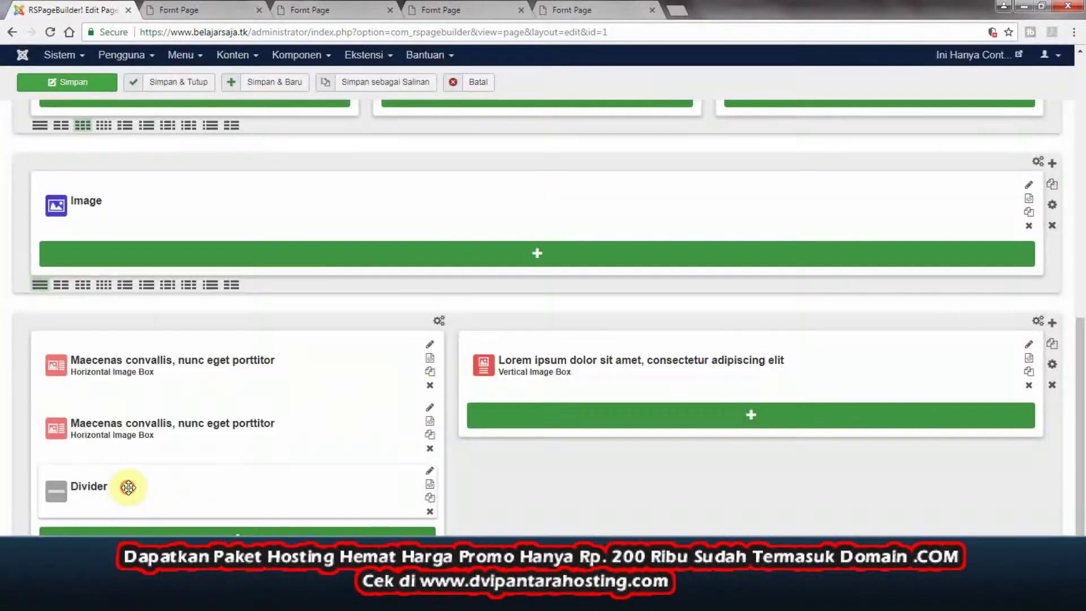
drag(128, 487, 143, 426)
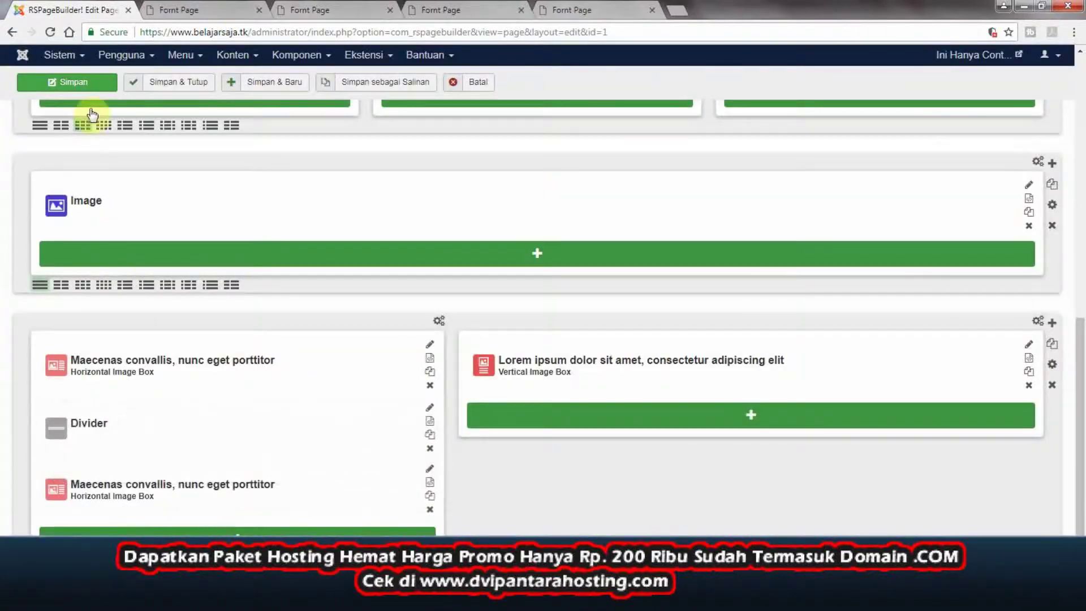
click(90, 82)
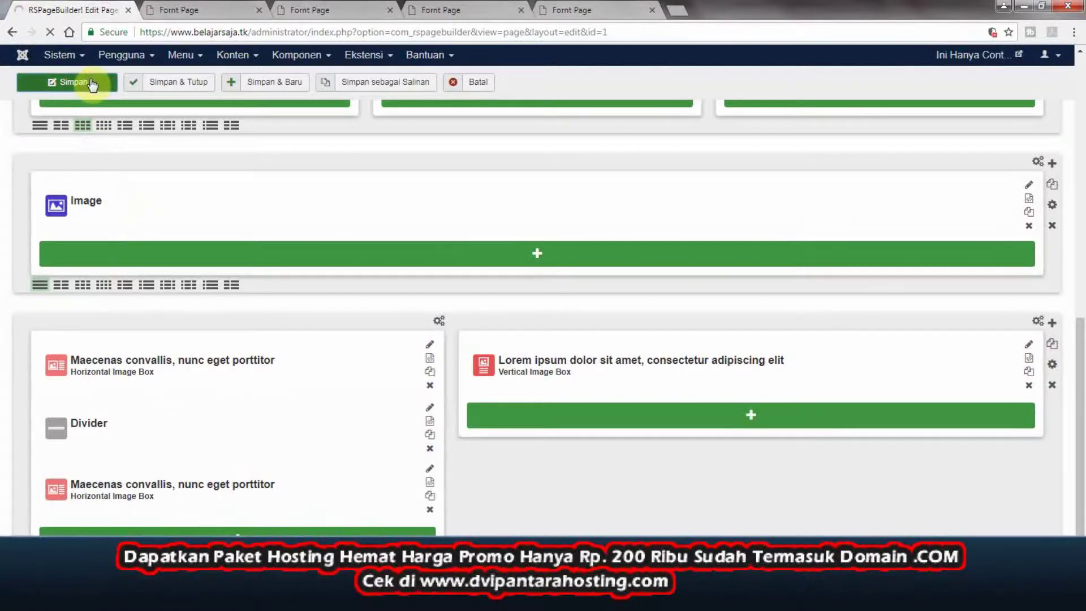
- Close the old front page tabs and examine the divider between the two image boxes on a freshly opened live site
click(652, 11)
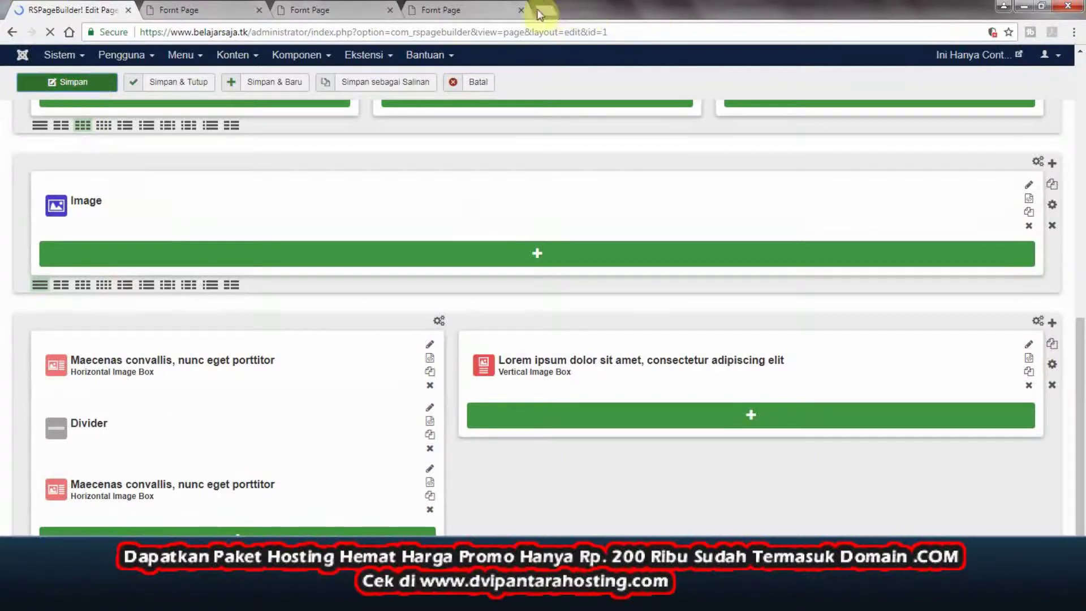
click(522, 10)
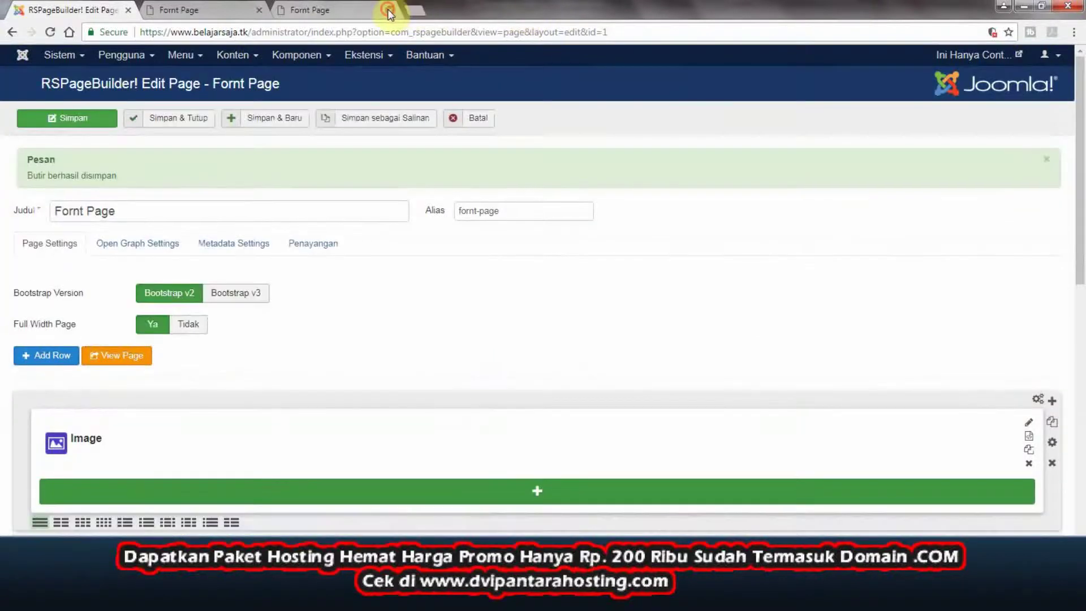
click(389, 11)
click(260, 11)
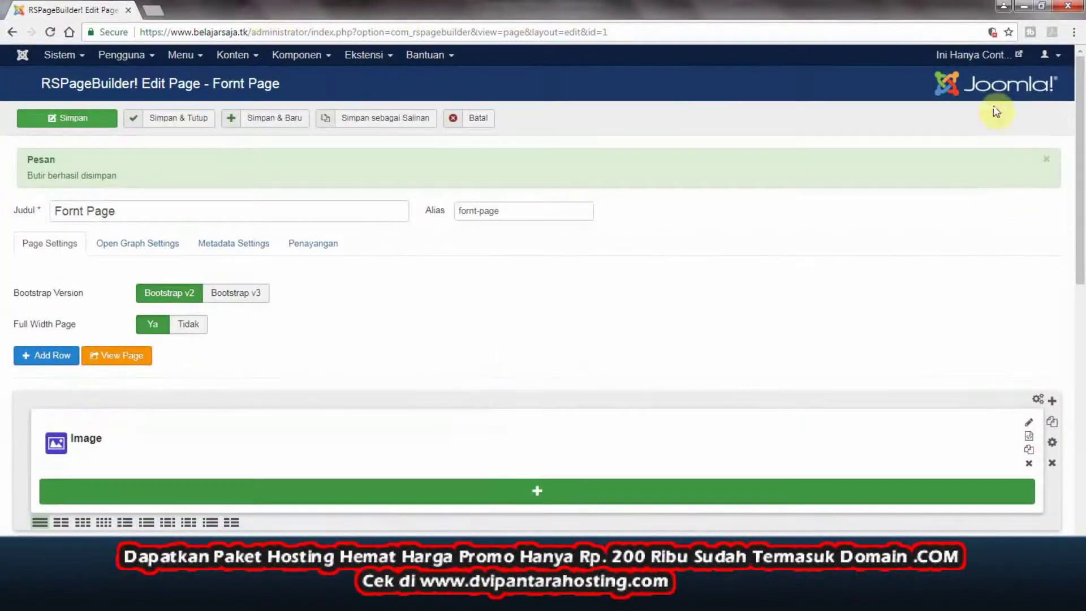
click(1021, 53)
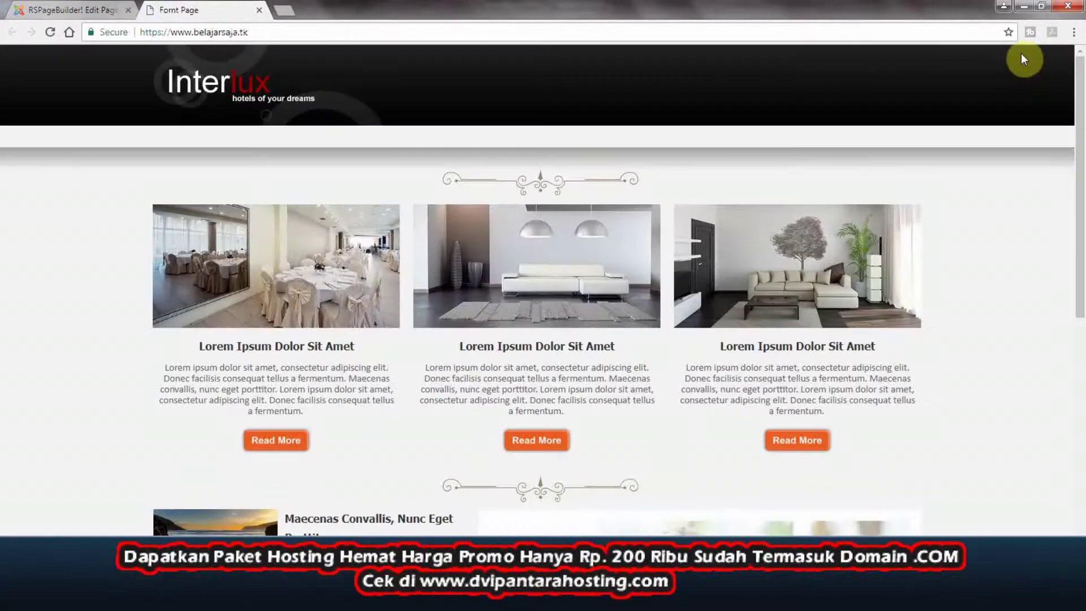
scroll(1083, 184, down, 9)
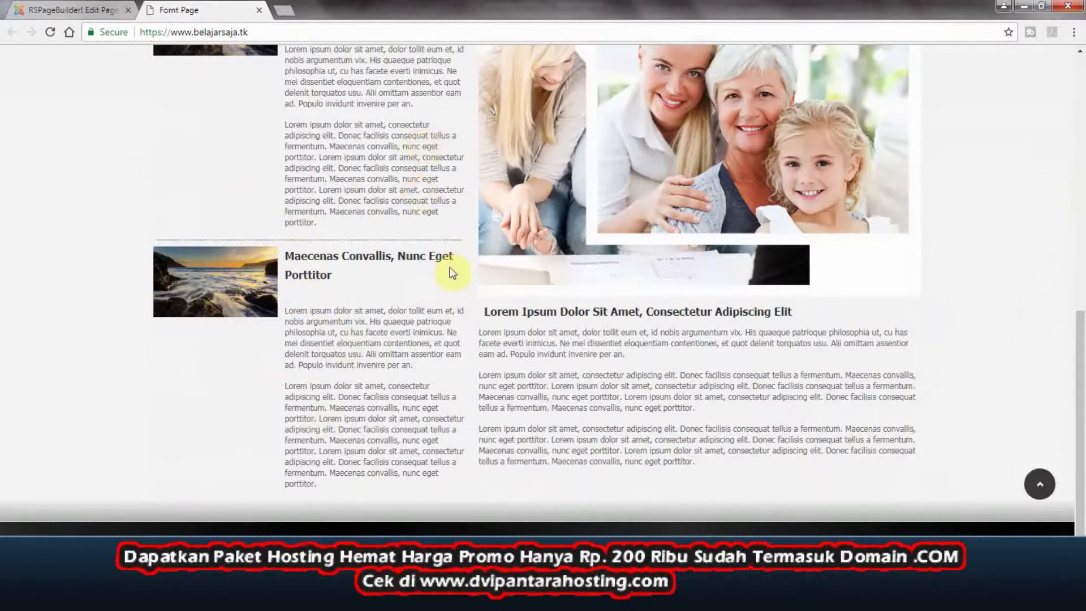
scroll(917, 347, up, 3)
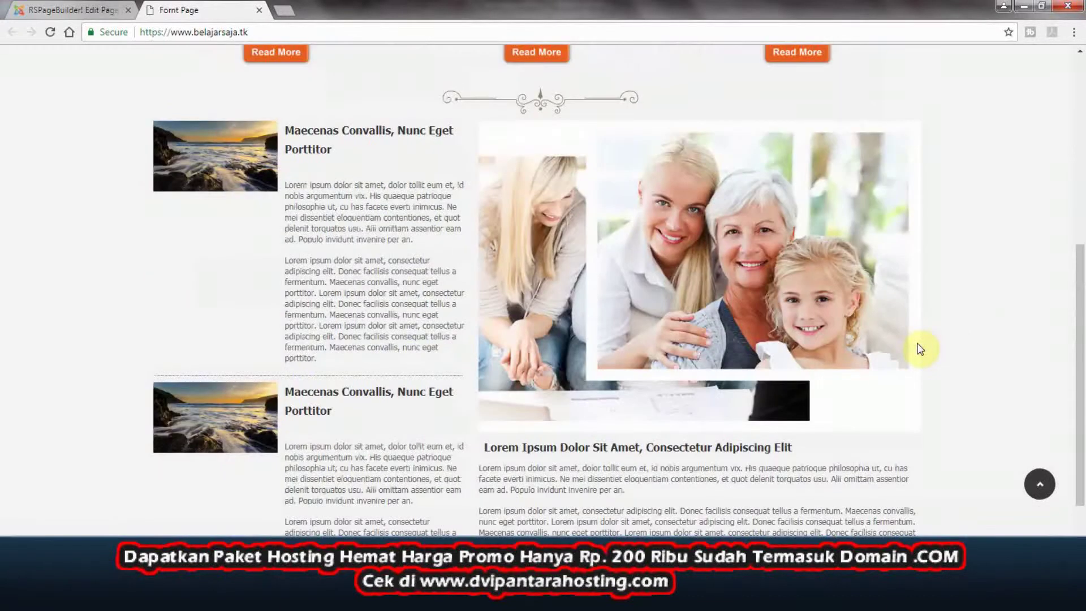
- Examine the two-column image box row on the live front page down to the end of its text
scroll(921, 347, down, 3)
scroll(920, 347, up, 4)
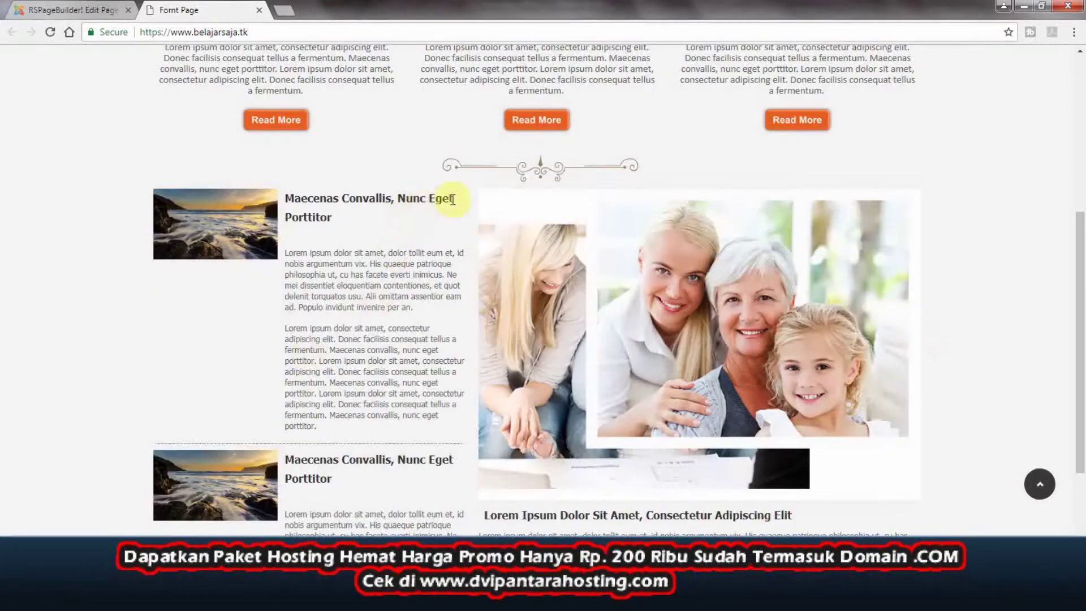
scroll(481, 366, down, 4)
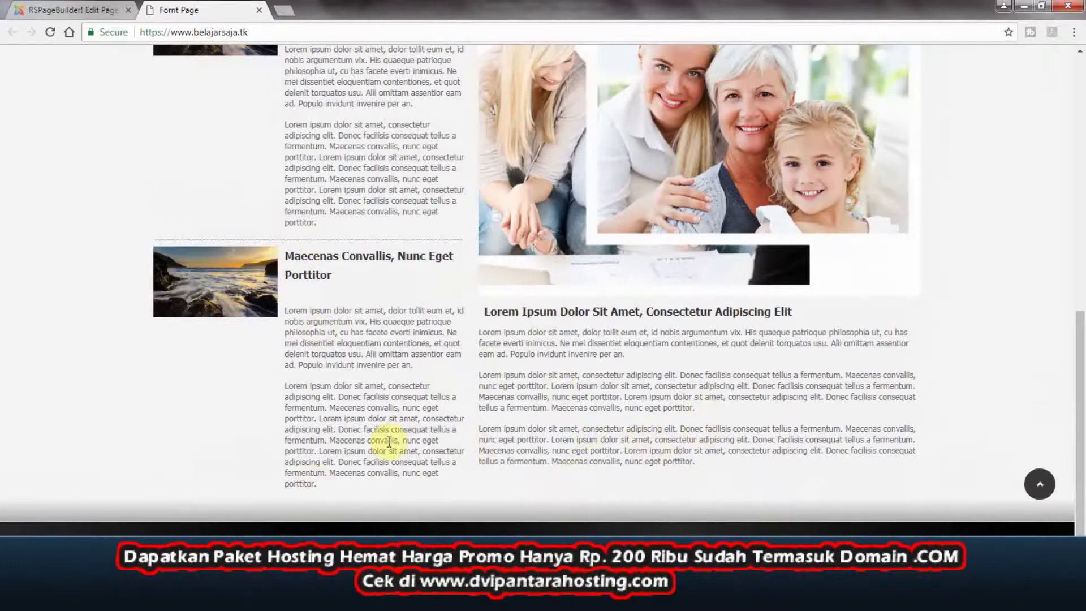
- Return to the page editor and examine the basic, size, color and spacing settings of the column holding the Horizontal Image Boxes
click(79, 10)
scroll(1001, 347, down, 5)
scroll(1003, 347, down, 5)
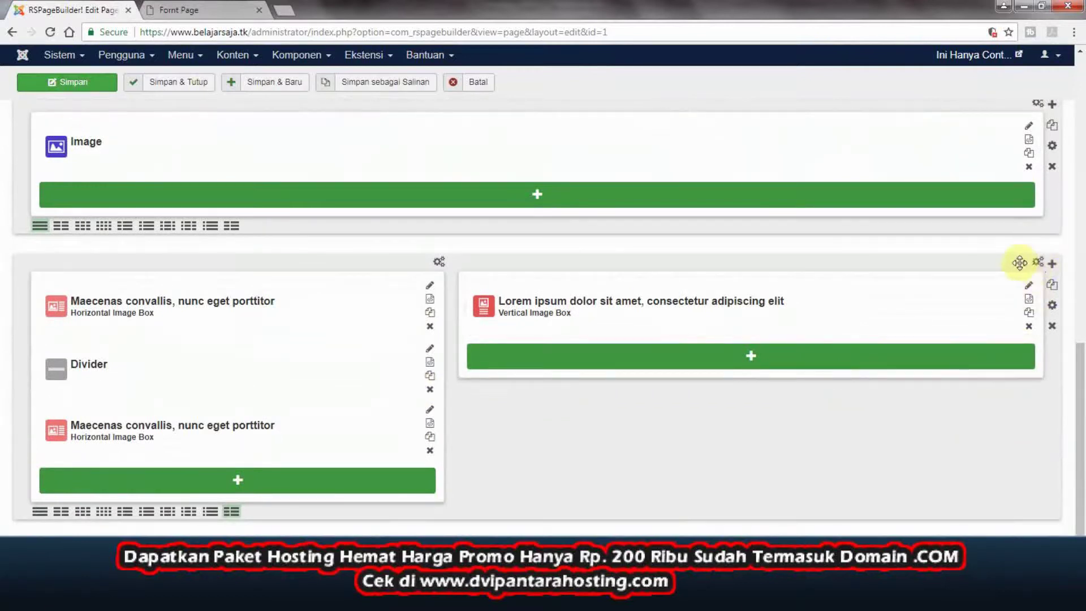
click(440, 264)
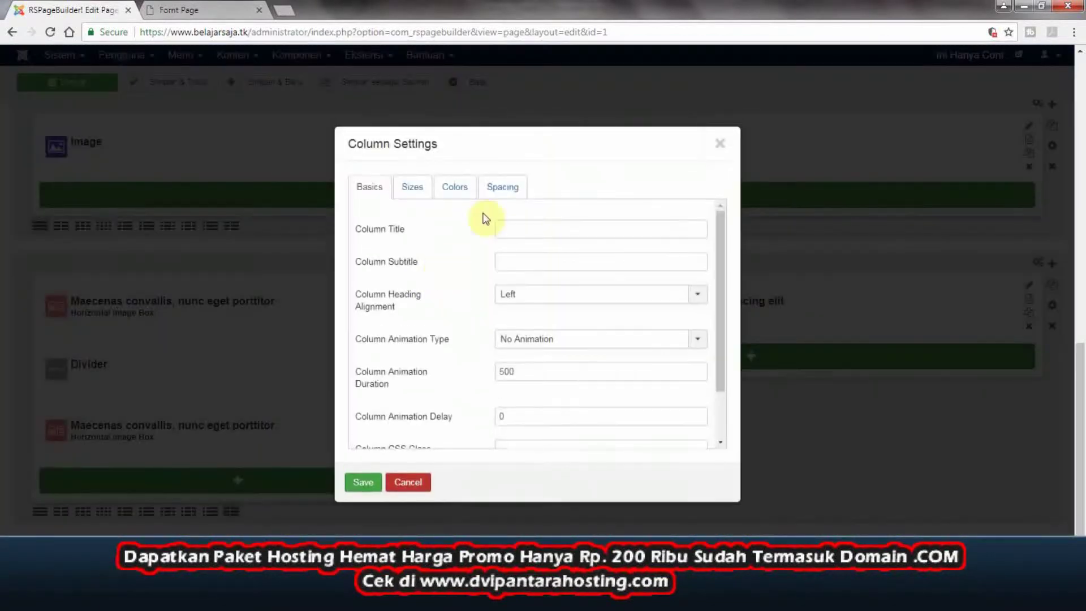
click(498, 188)
click(371, 183)
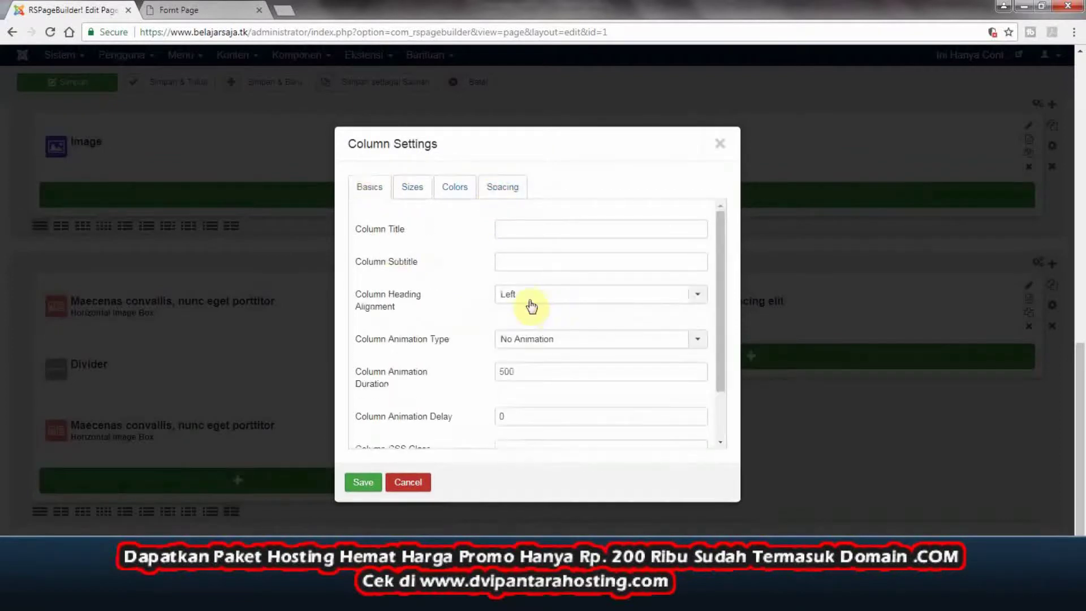
click(472, 187)
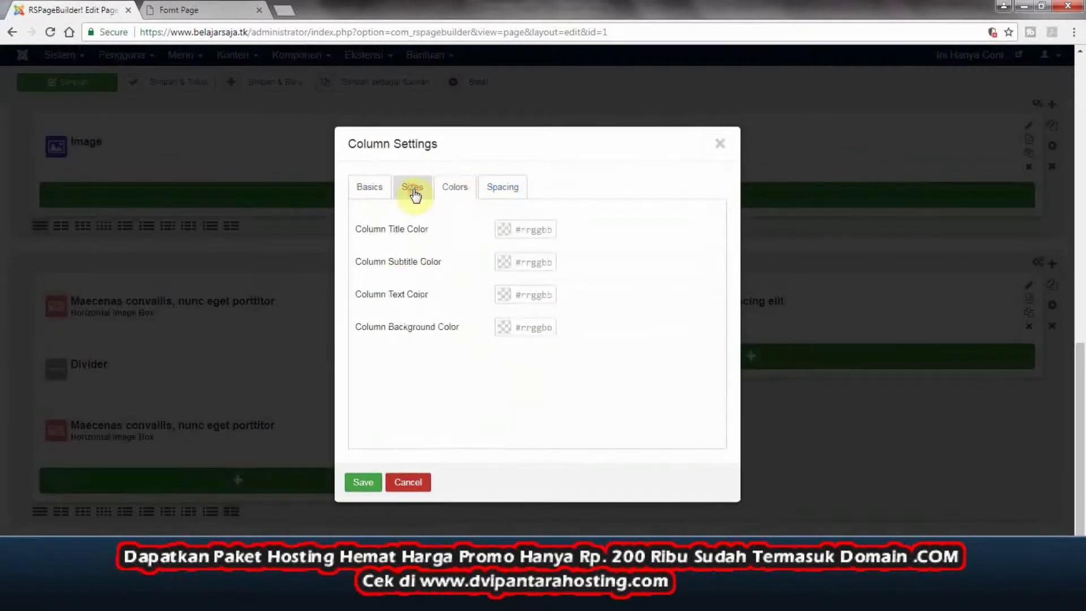
click(416, 192)
click(364, 188)
click(503, 190)
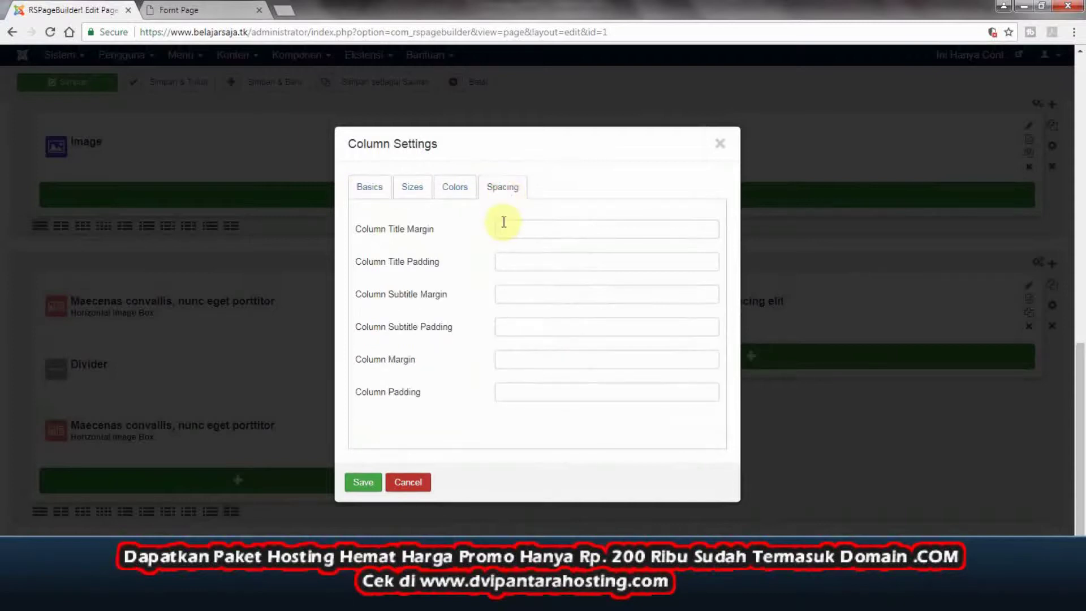
click(369, 189)
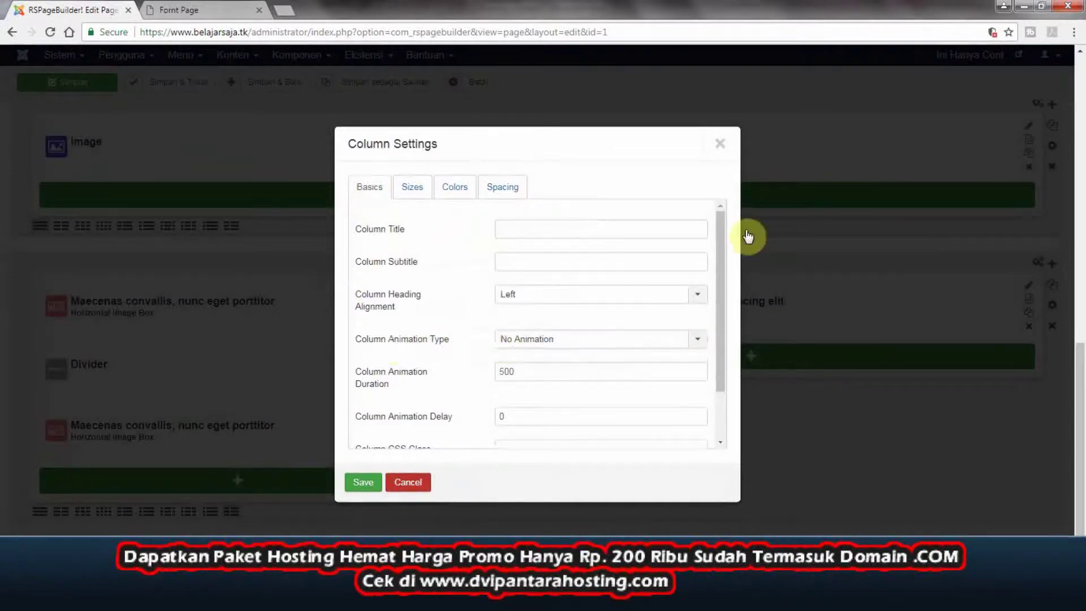
click(719, 143)
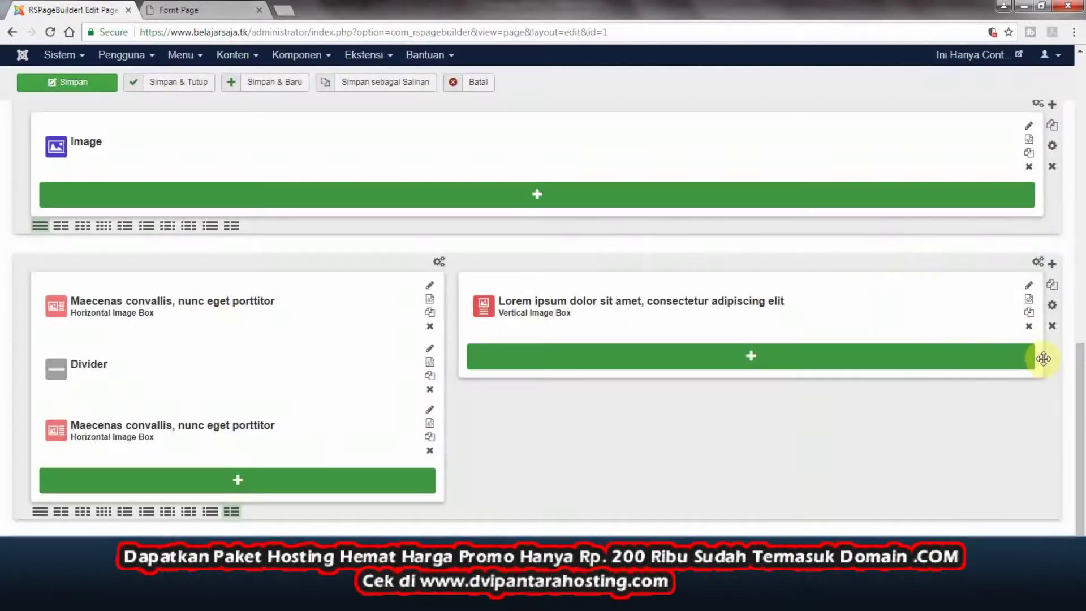
click(1053, 307)
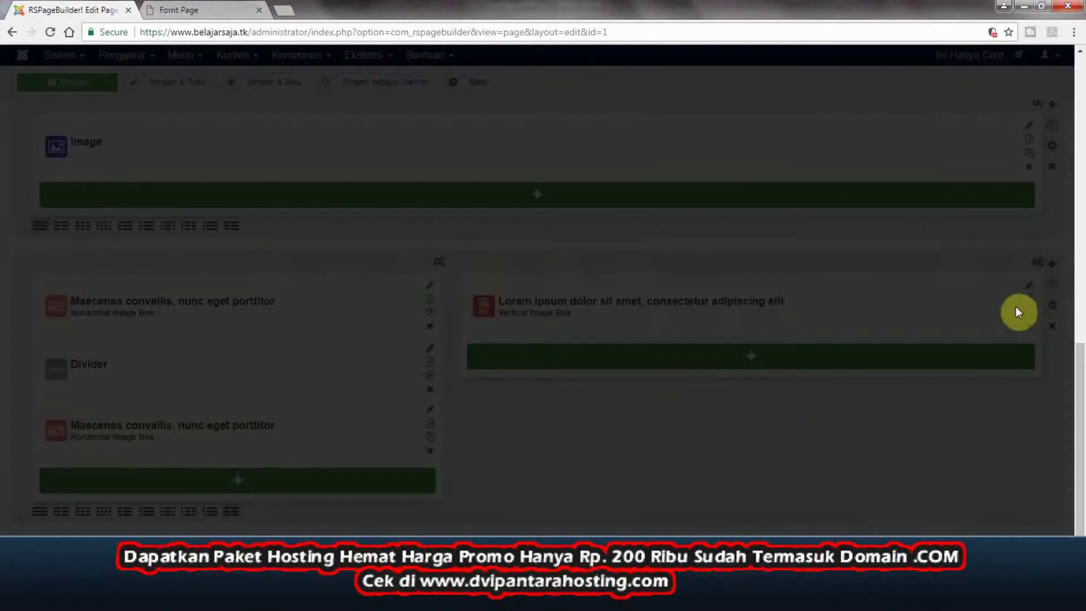
click(717, 149)
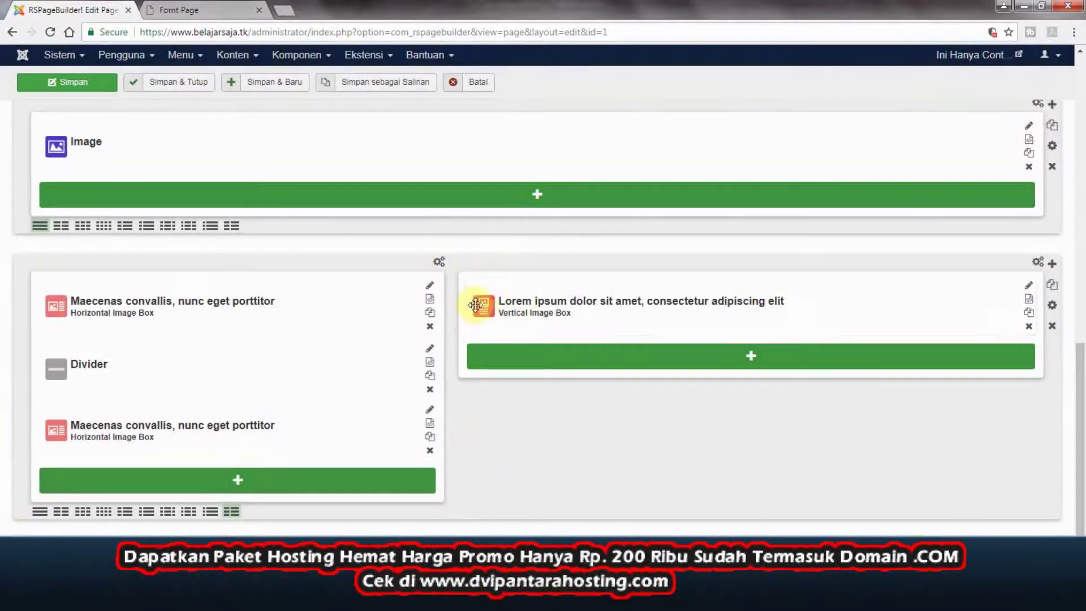
scroll(453, 274, up, 7)
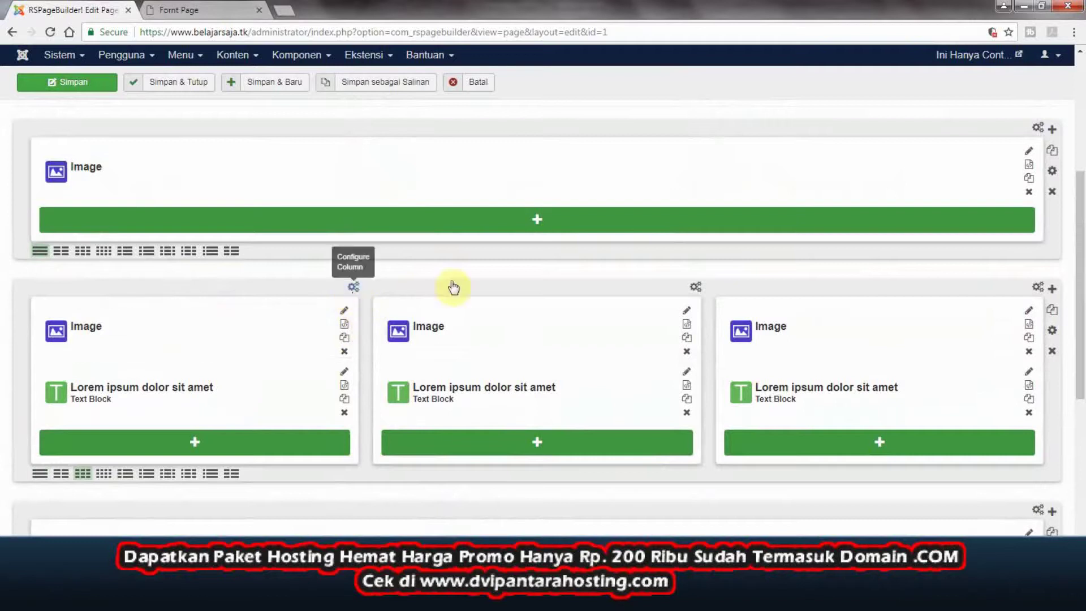
scroll(881, 359, down, 7)
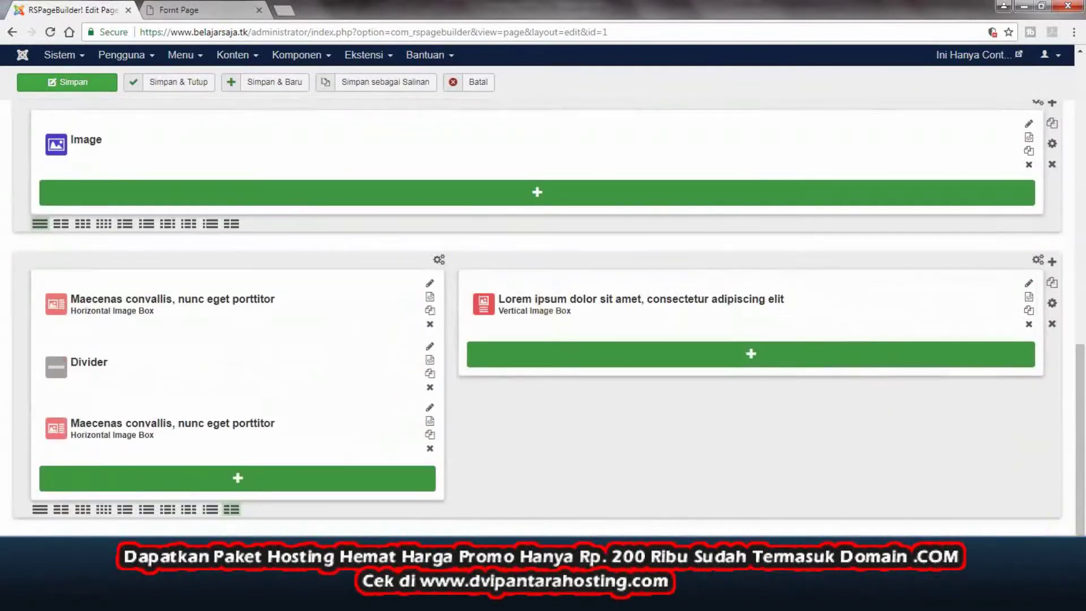
- Set the padding and margin of the two-column image box row to 4px each, and save the page
click(1052, 303)
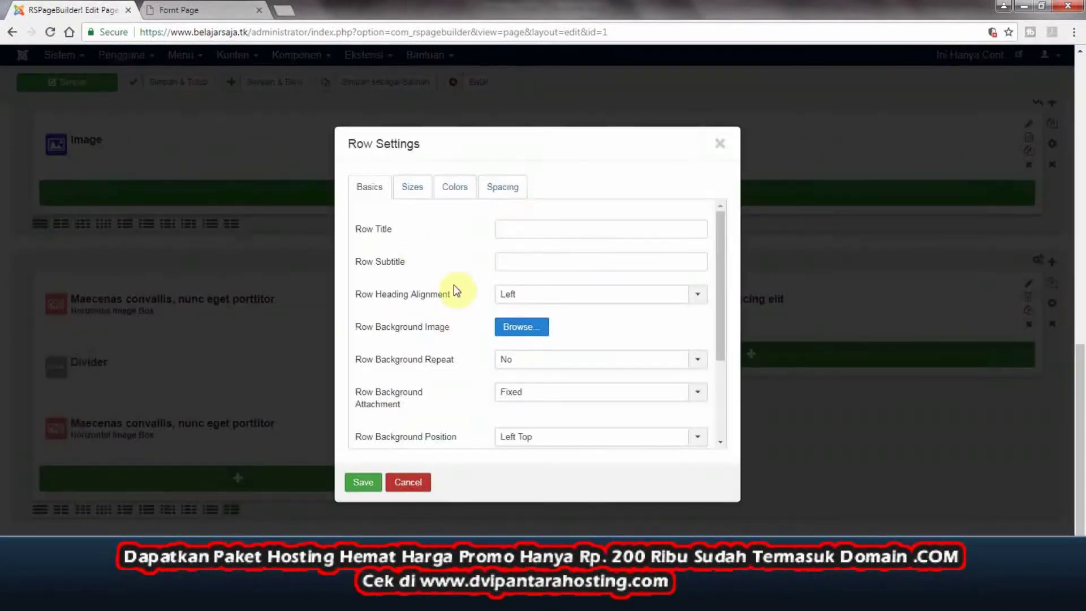
click(418, 185)
click(459, 188)
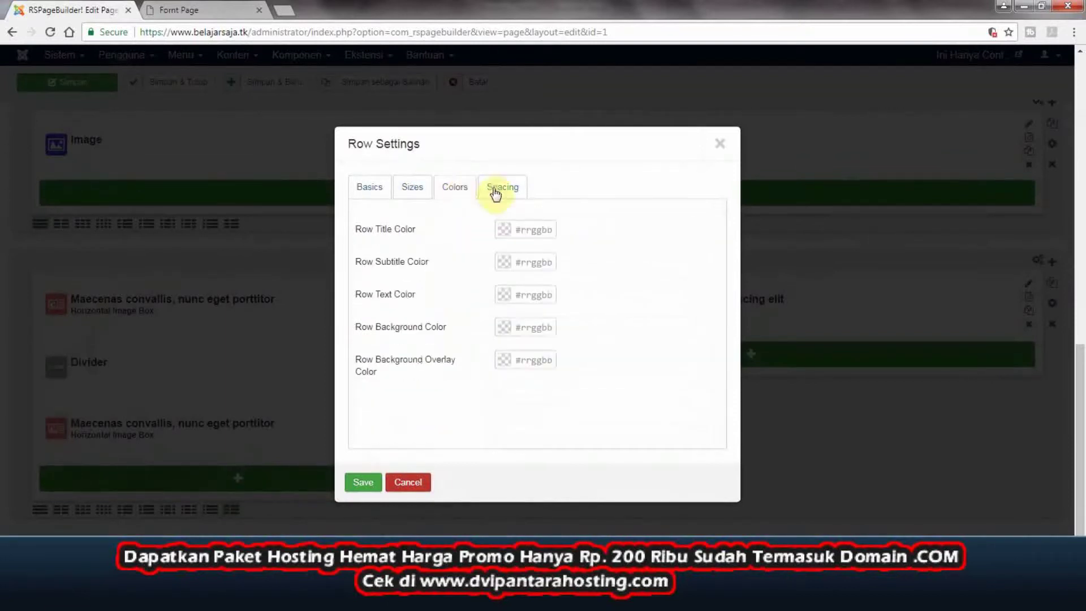
click(504, 188)
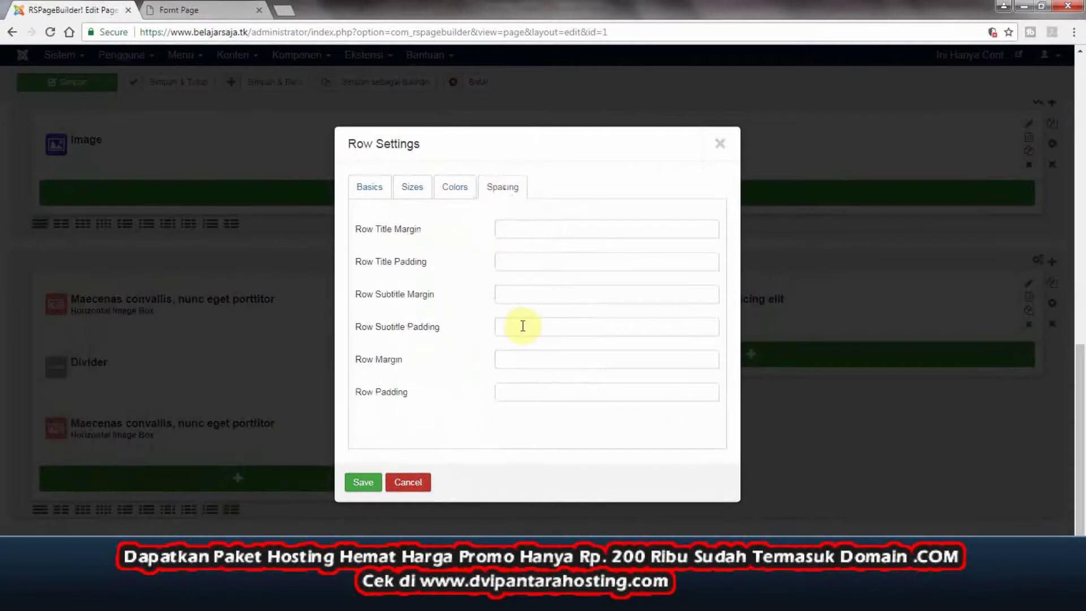
click(500, 394)
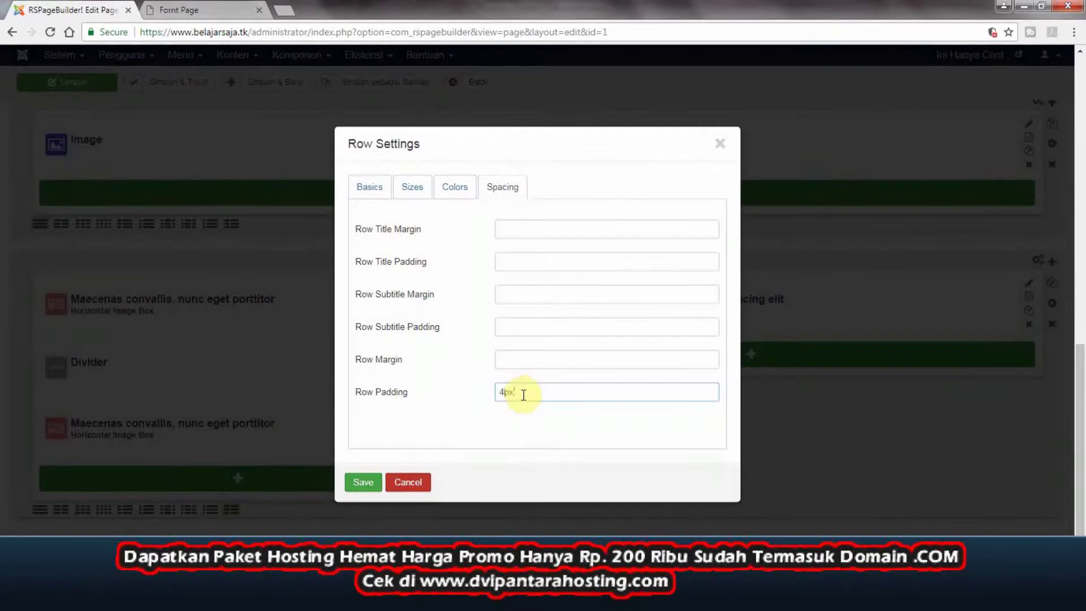
click(515, 358)
text(4)
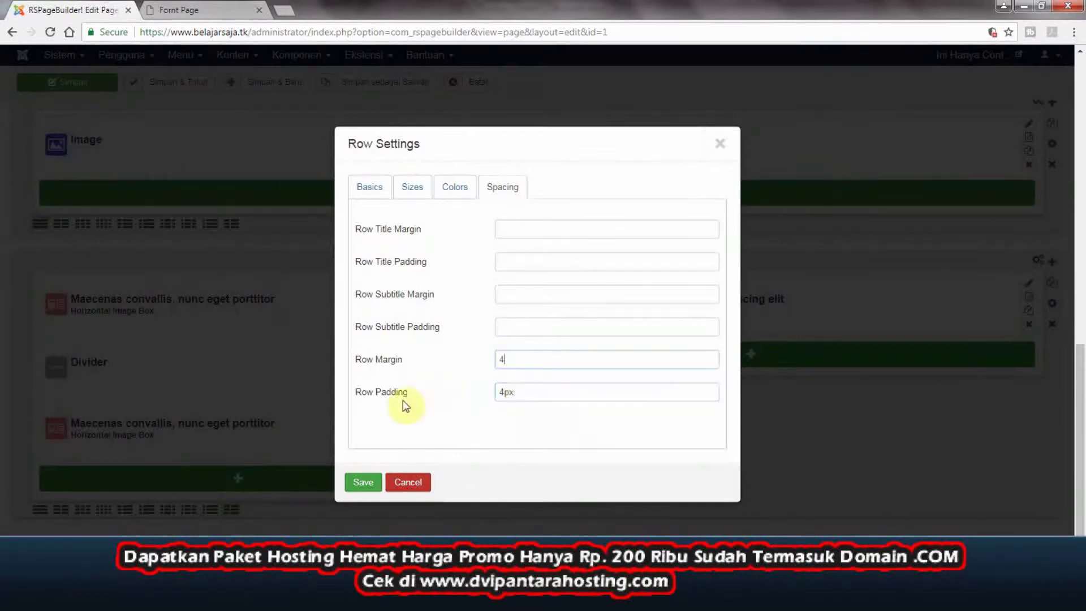
text(px)
click(360, 482)
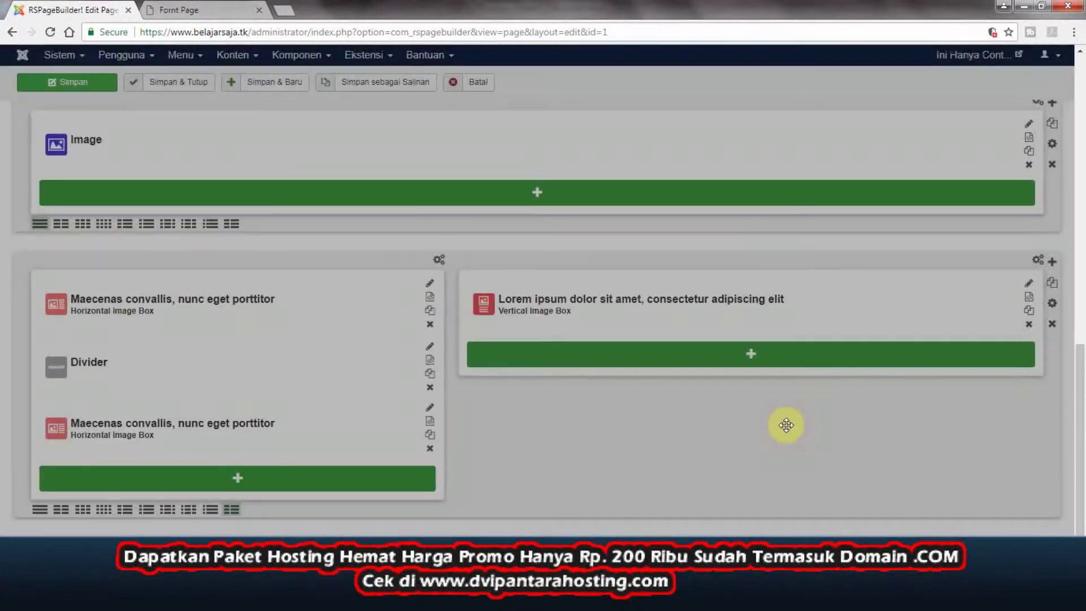
scroll(43, 116, up, 4)
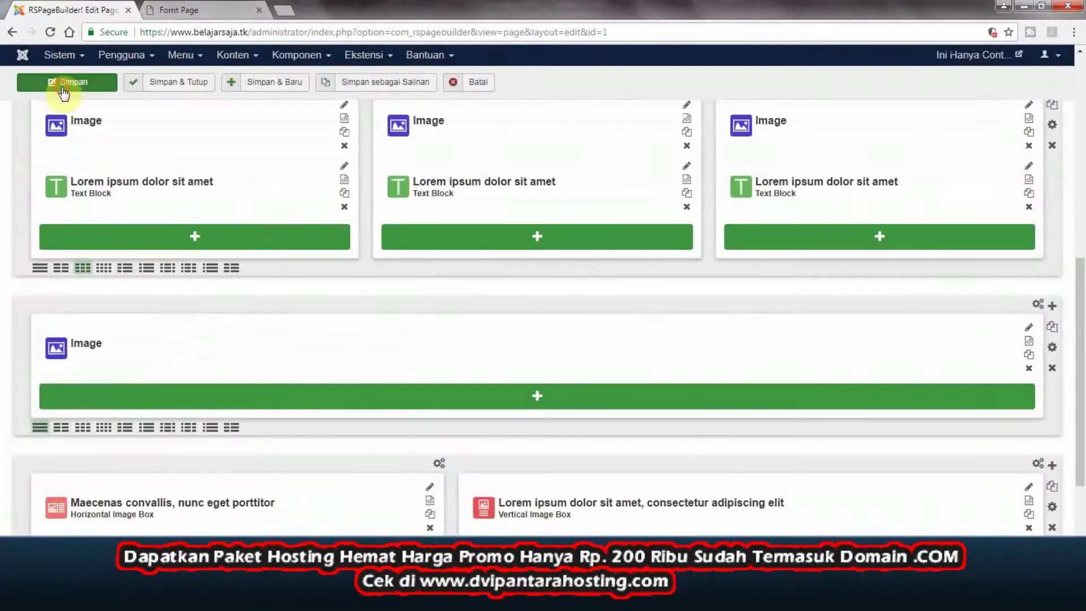
click(64, 84)
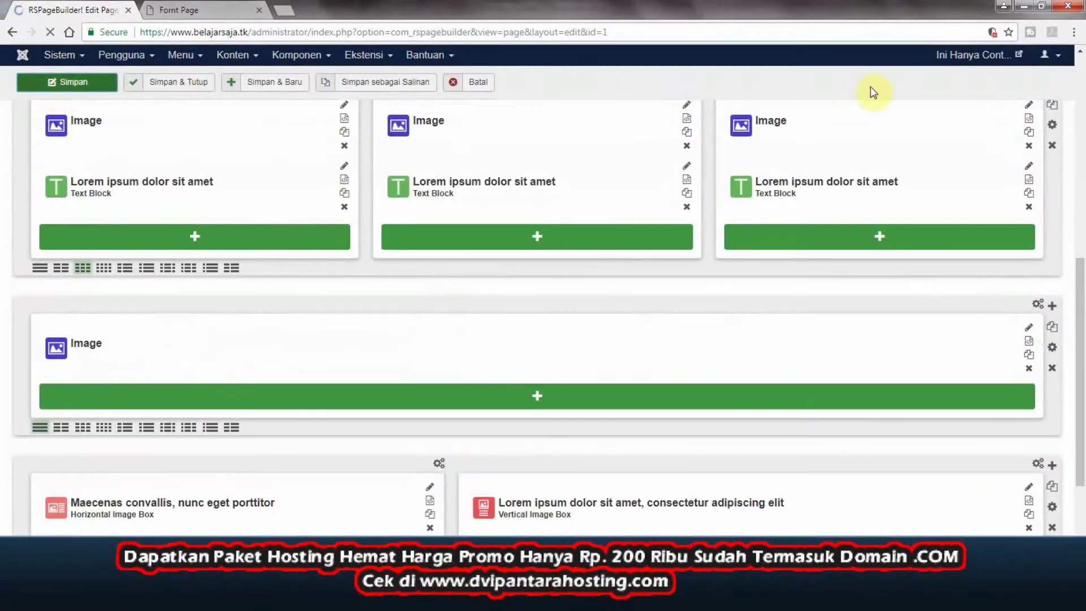